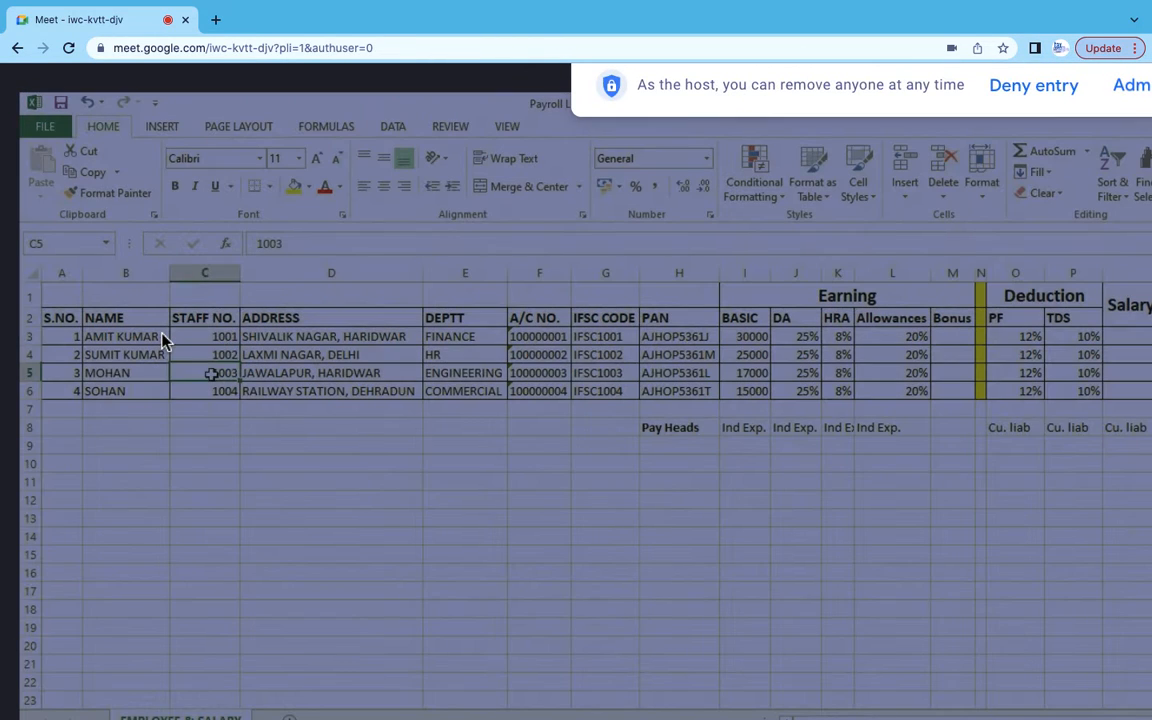
- Admit the waiting participant into the Meet call
{"action": "left_click", "coordinate": [1138, 88]}
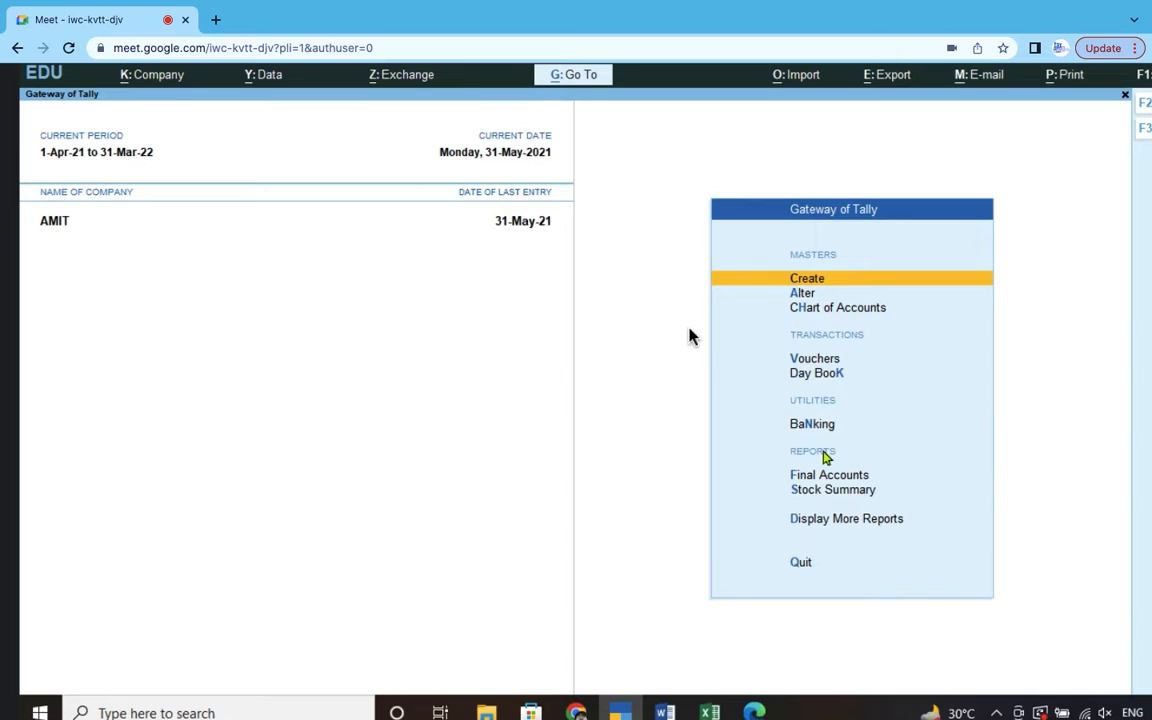
- Open the payroll option from company AMIT's Gateway of Tally
{"action": "left_click", "coordinate": [825, 366]}
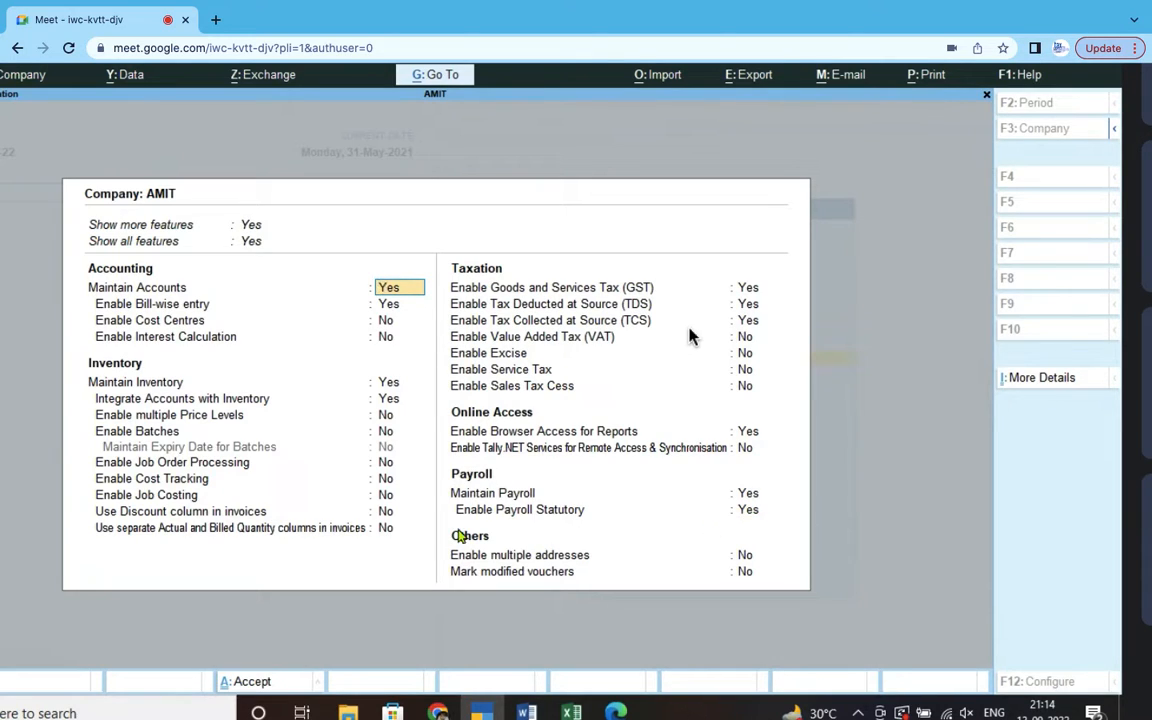
- Enter PF company code 123654, account group code 125 and security code 36
{"action": "left_click", "coordinate": [750, 512]}
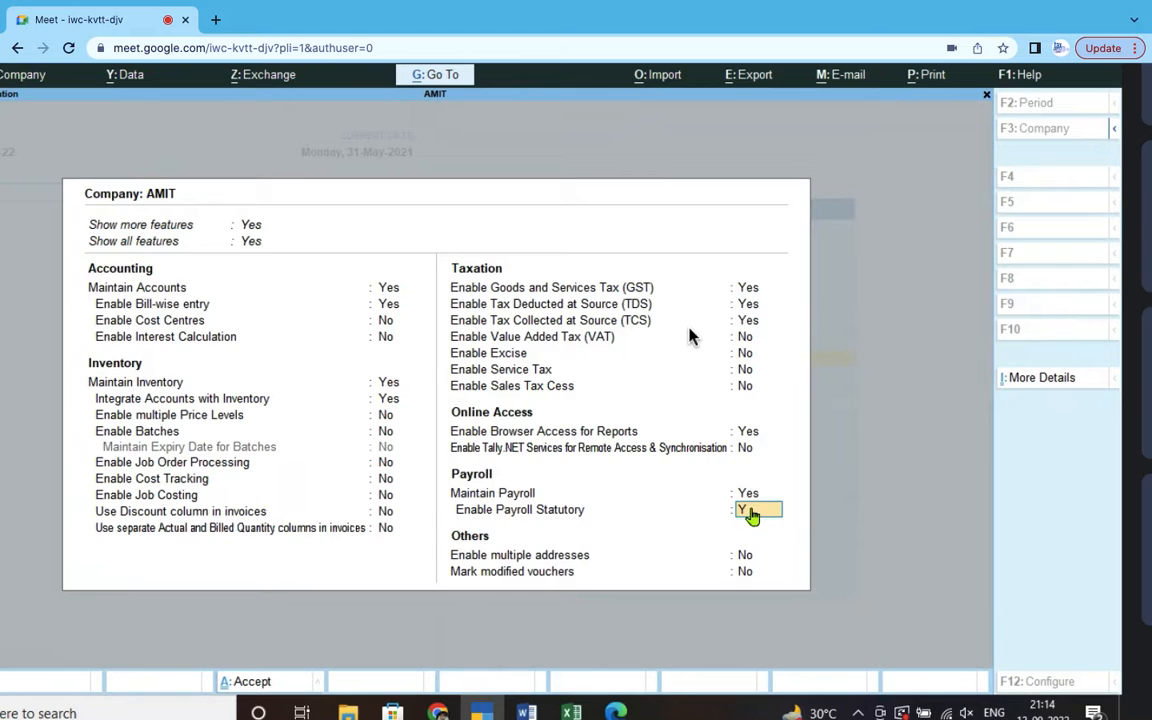
{"action": "key", "text": "Return"}
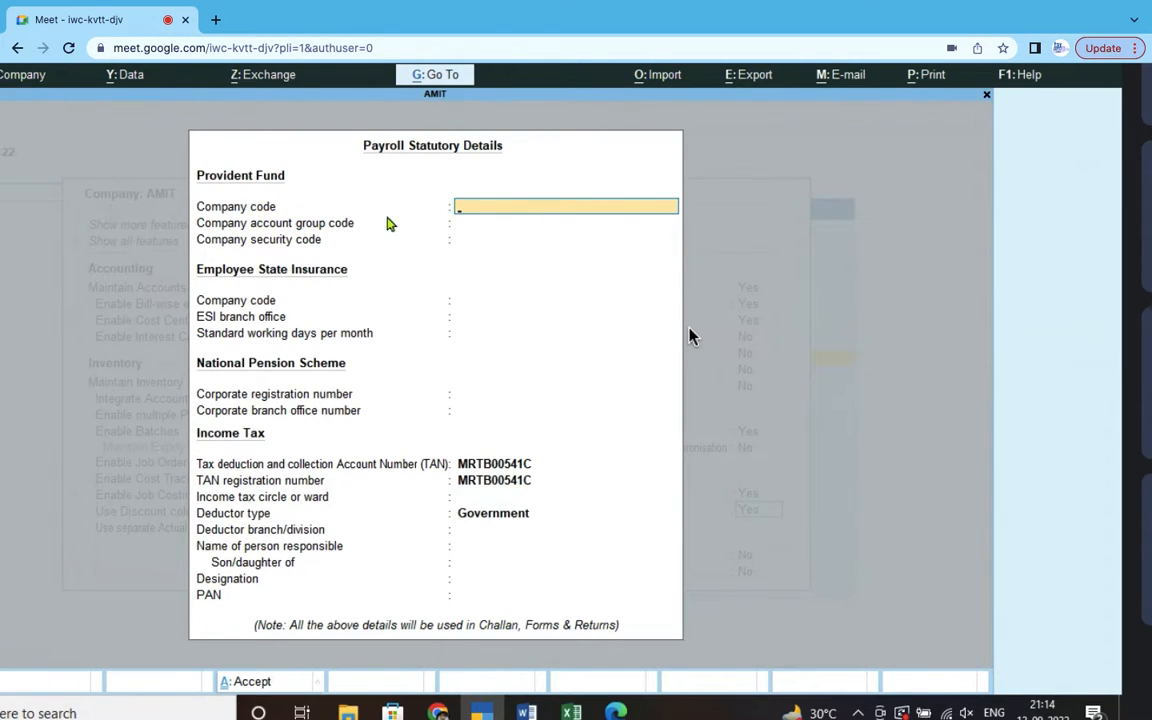
{"action": "type", "text": "123654"}
{"action": "key", "text": "Return"}
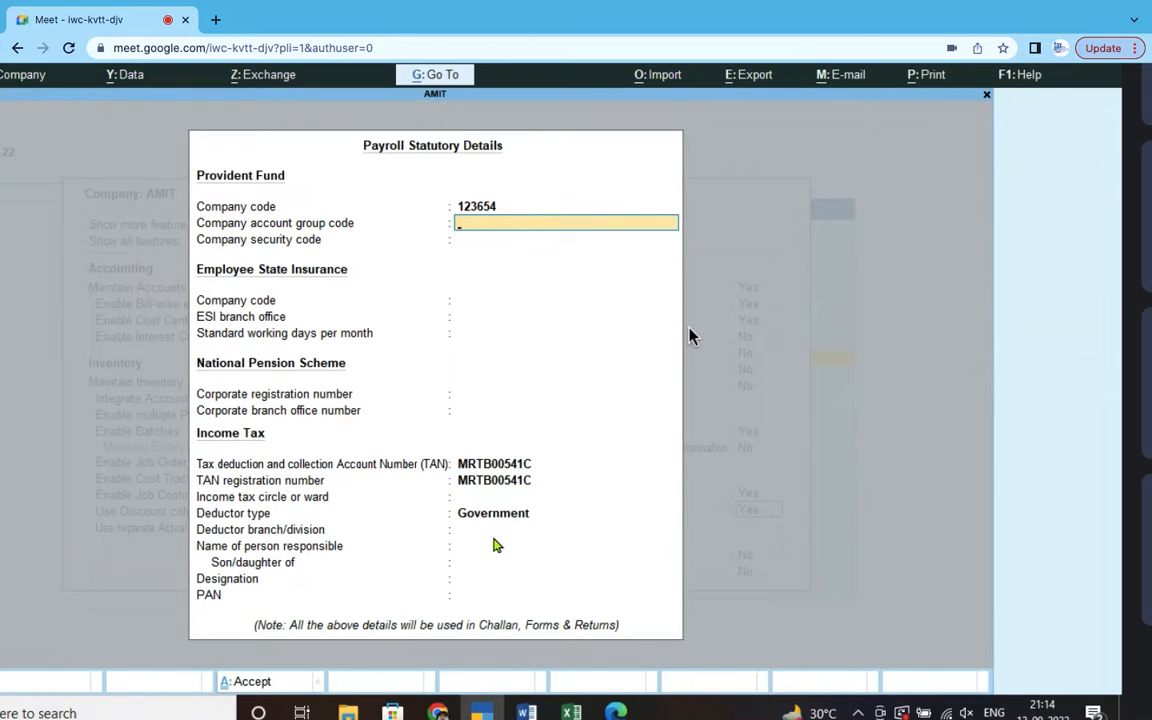
{"action": "type", "text": "125"}
{"action": "key", "text": "Return"}
{"action": "type", "text": "36"}
{"action": "key", "text": "Return"}
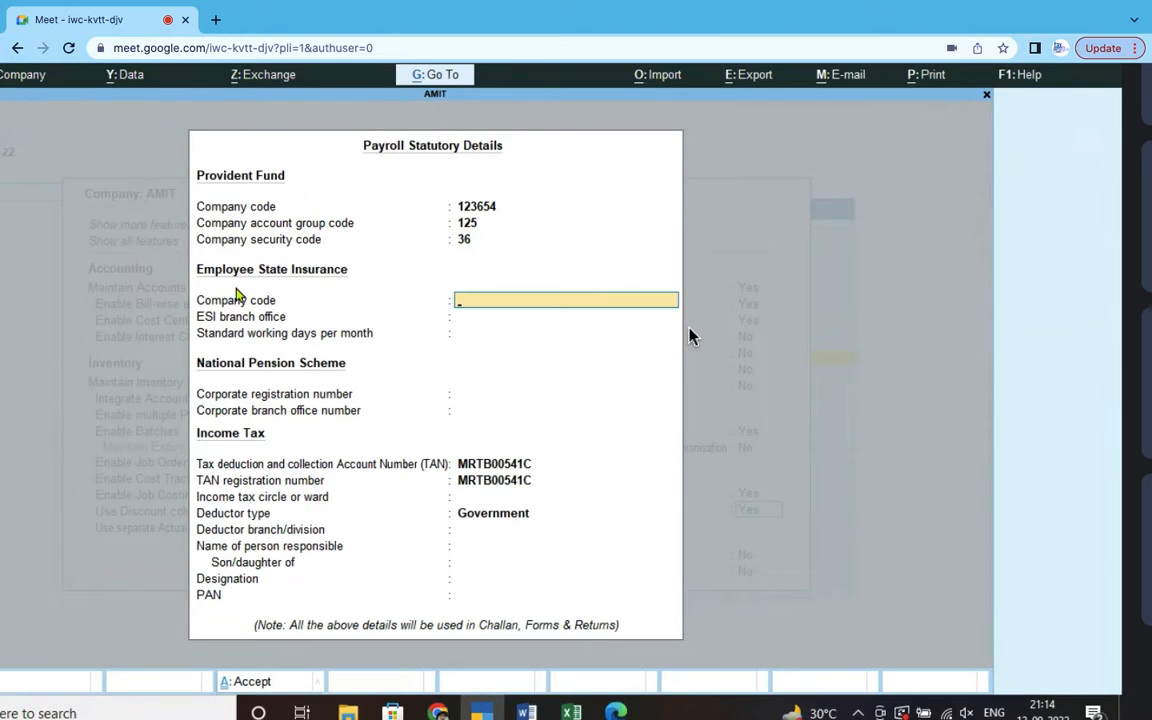
- Enter ESI code 254635, branch 325 and 26 working days per month, then save the statutory details
{"action": "type", "text": "254635"}
{"action": "key", "text": "Return"}
{"action": "type", "text": "325"}
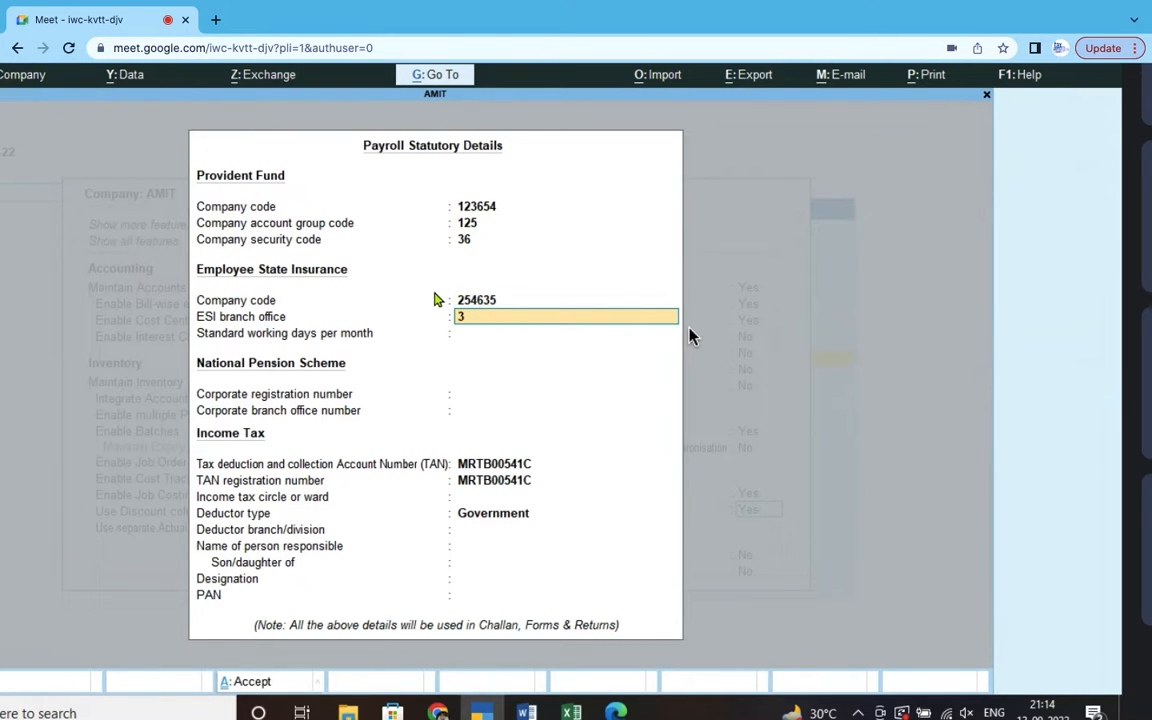
{"action": "key", "text": "Return"}
{"action": "type", "text": "36.00"}
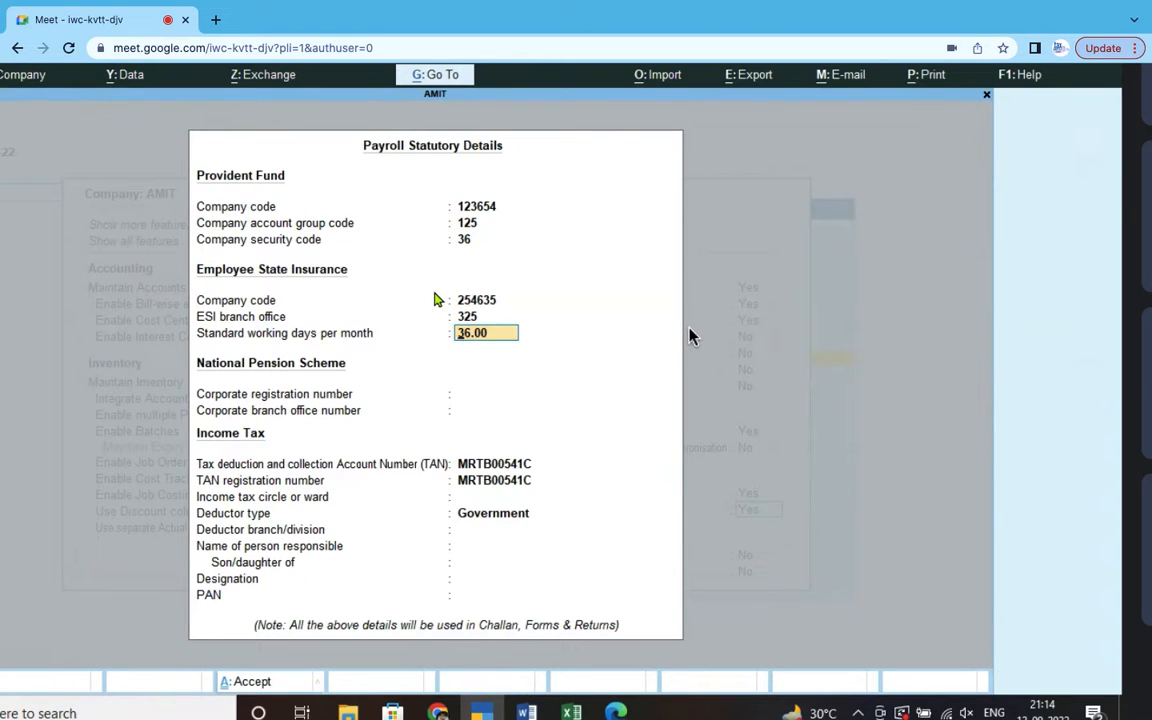
{"action": "key", "text": "Up"}
{"action": "key", "text": "Return"}
{"action": "type", "text": "26"}
{"action": "key", "text": "Return"}
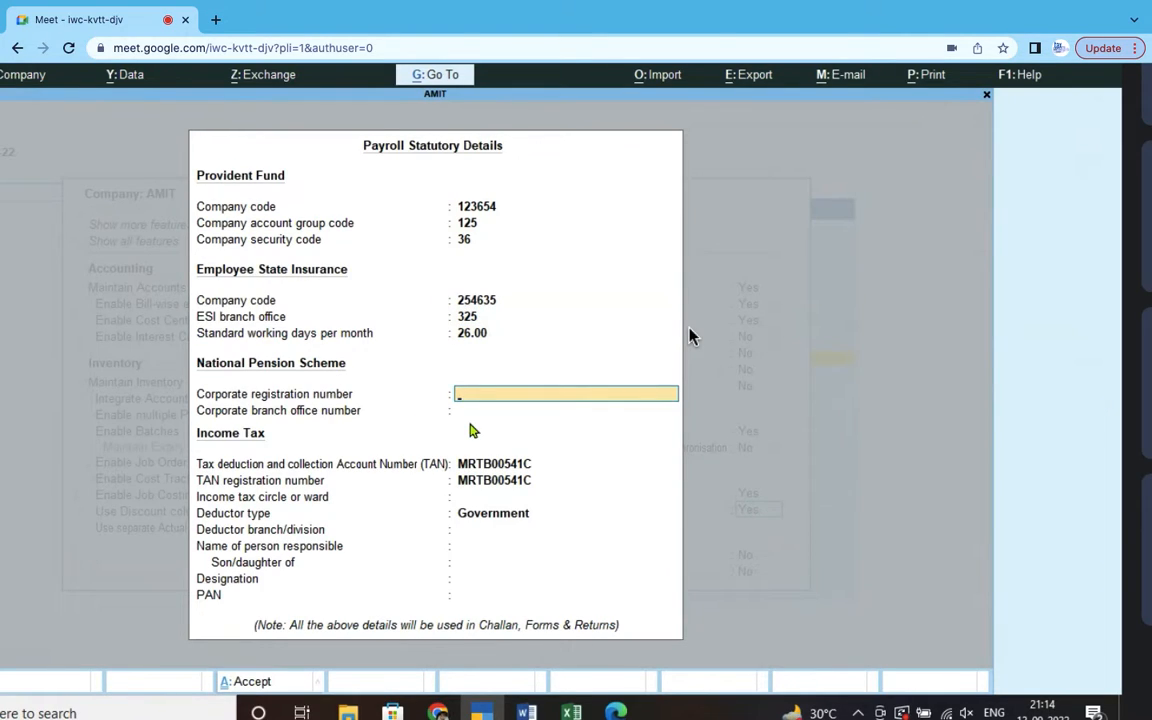
{"action": "key", "text": "Return"}
{"action": "key", "text": "Return"}
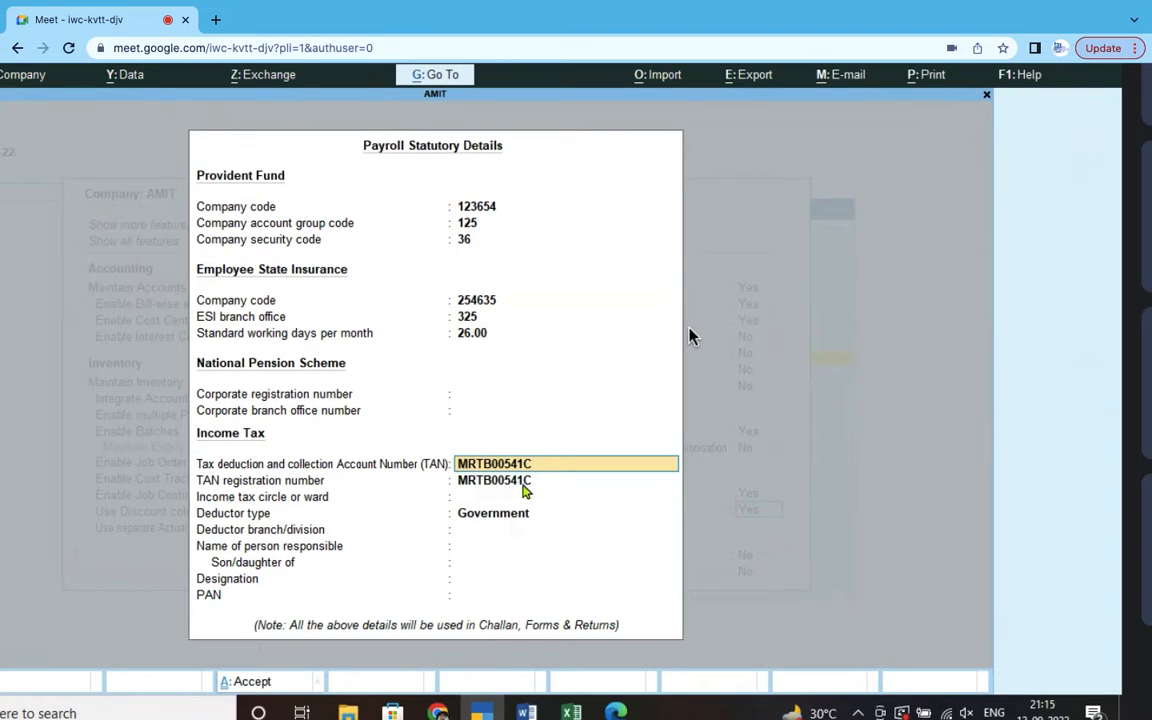
{"action": "key", "text": "Return"}
{"action": "key", "text": "Return"}
{"action": "key", "text": "Return"}
{"action": "key", "text": "Return"}
{"action": "key", "text": "Return"}
{"action": "key", "text": "Return"}
{"action": "key", "text": "Return"}
{"action": "key", "text": "Return"}
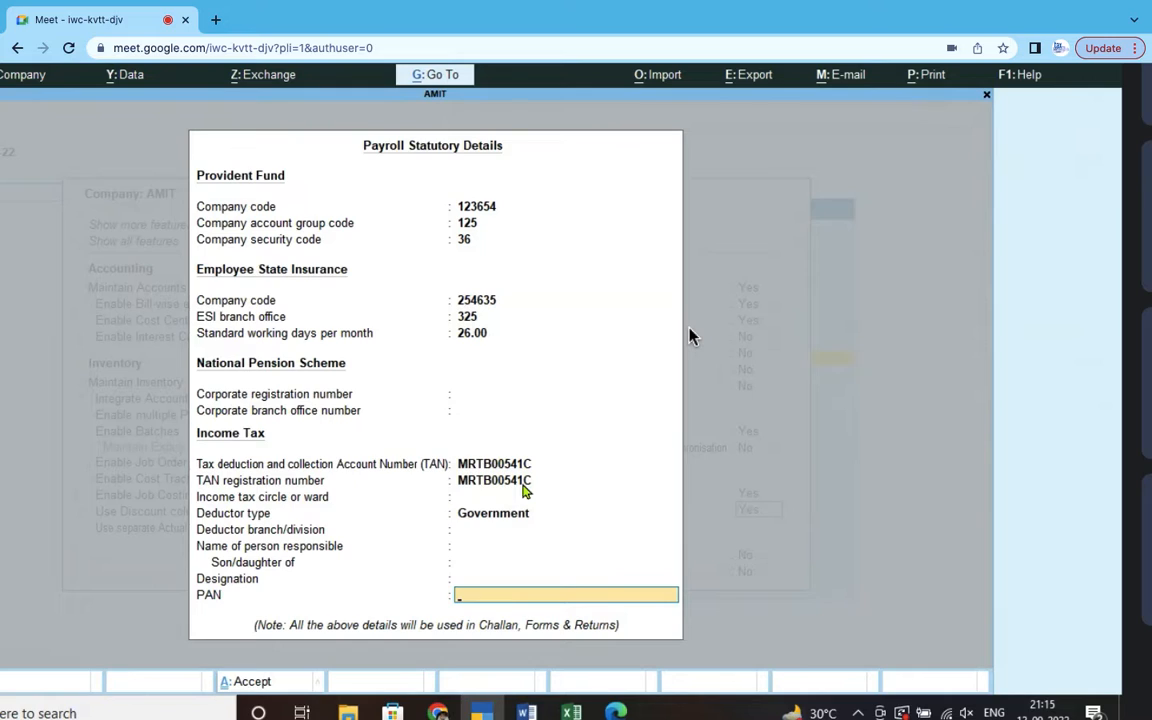
{"action": "key", "text": "Return"}
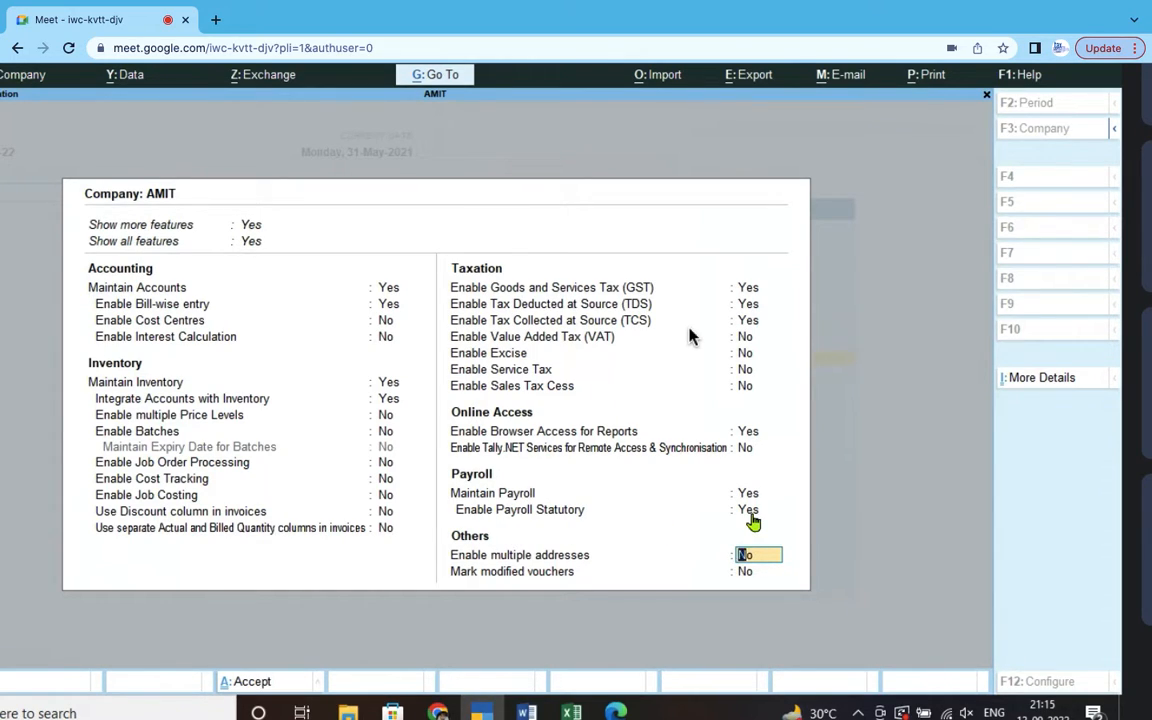
- Save the payroll feature settings and bring up the List of Masters to create
{"action": "key", "text": "Return"}
{"action": "key", "text": "Return"}
{"action": "key", "text": "Return"}
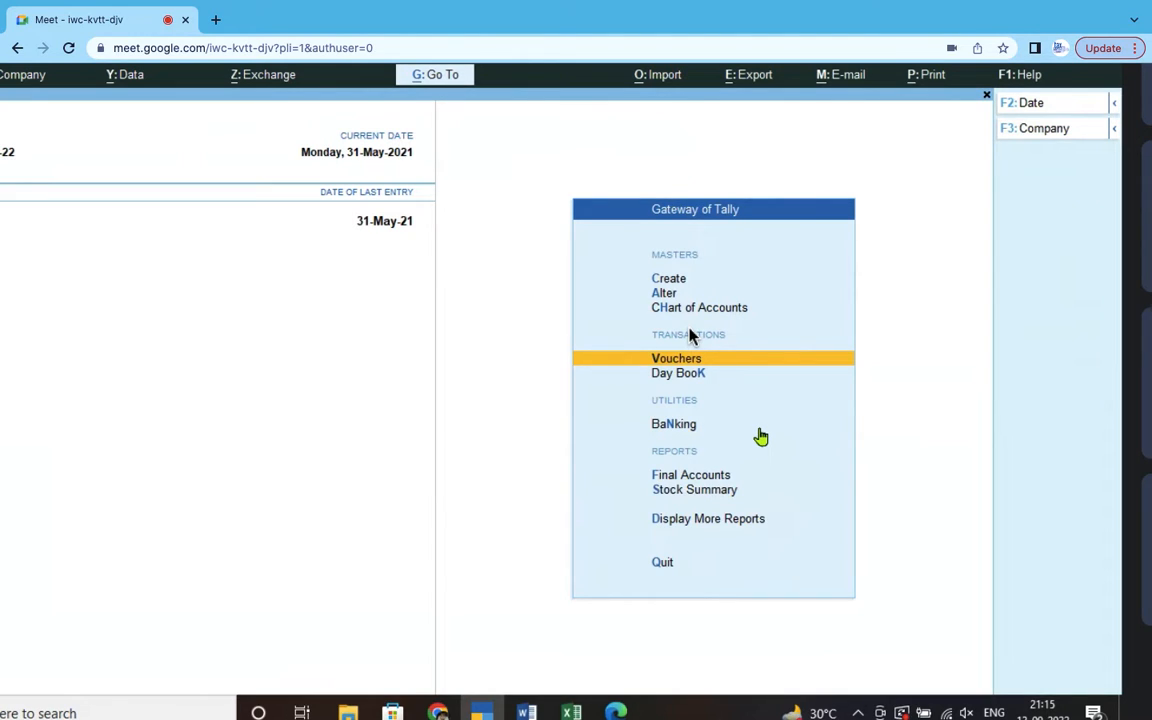
{"action": "key", "text": "Down"}
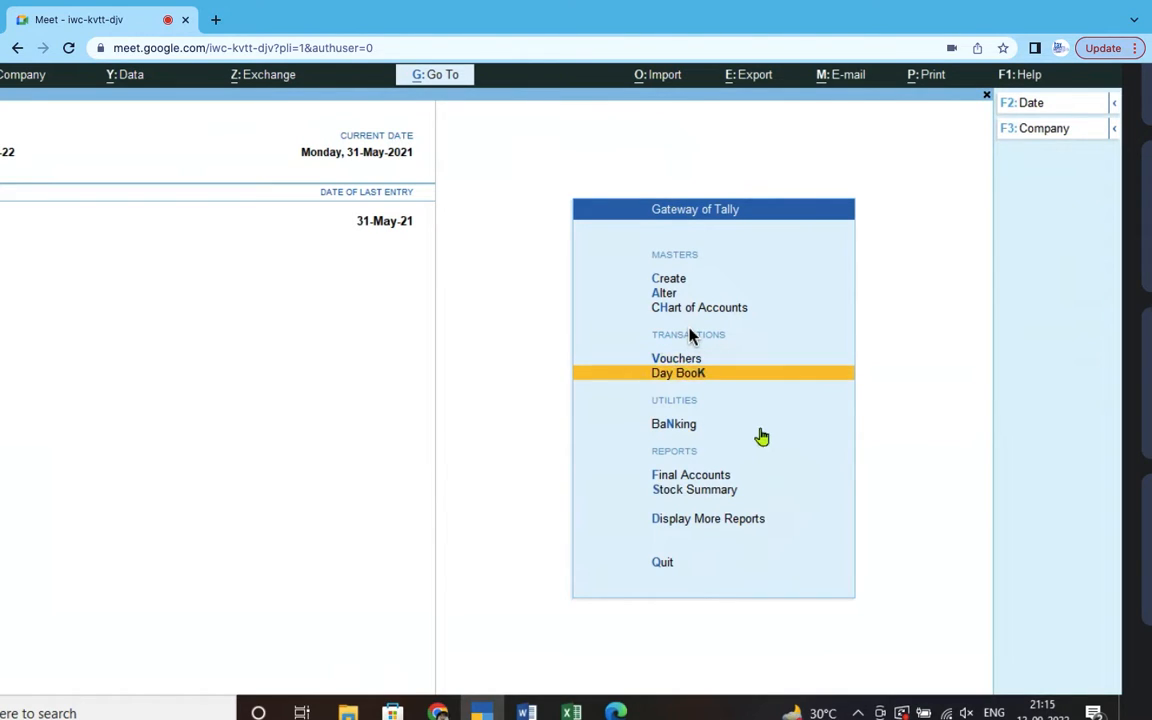
{"action": "left_click", "coordinate": [667, 284]}
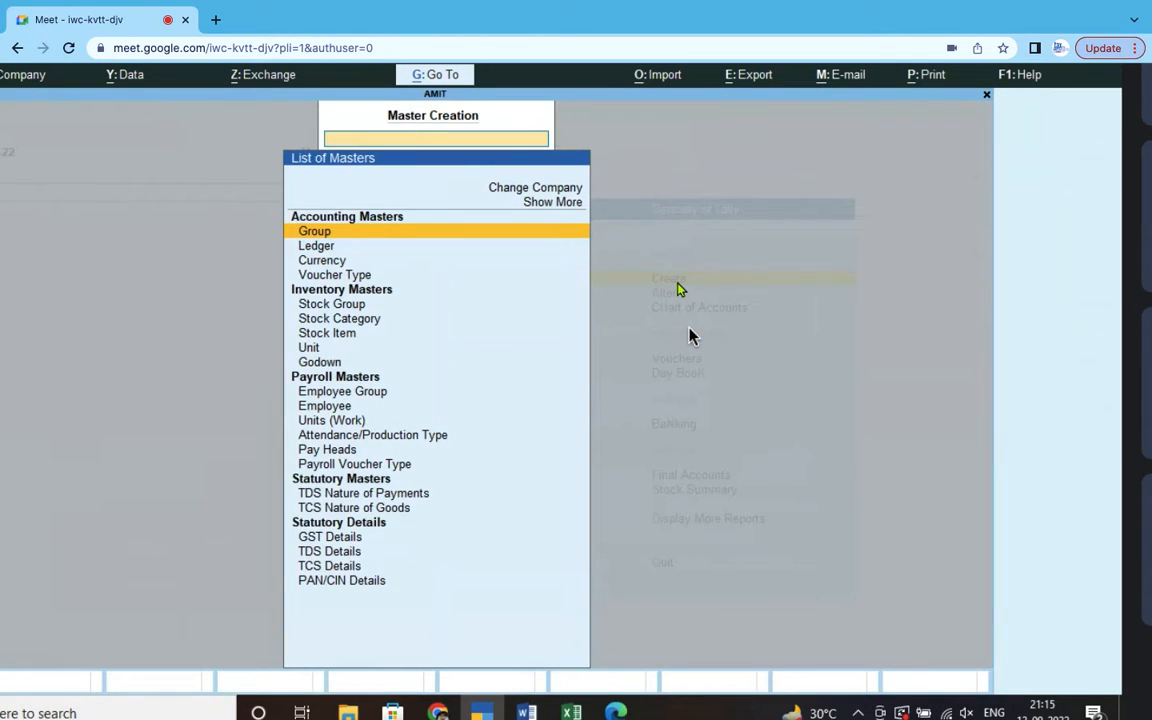
{"action": "key", "text": "Escape"}
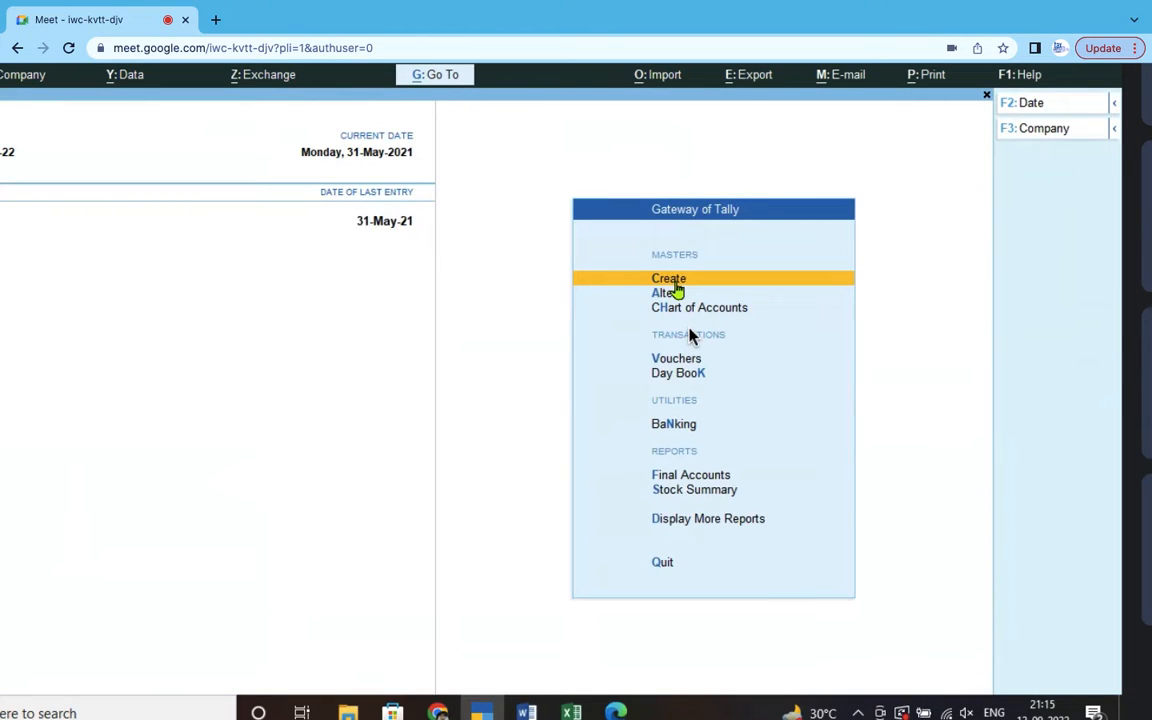
{"action": "left_click", "coordinate": [674, 285]}
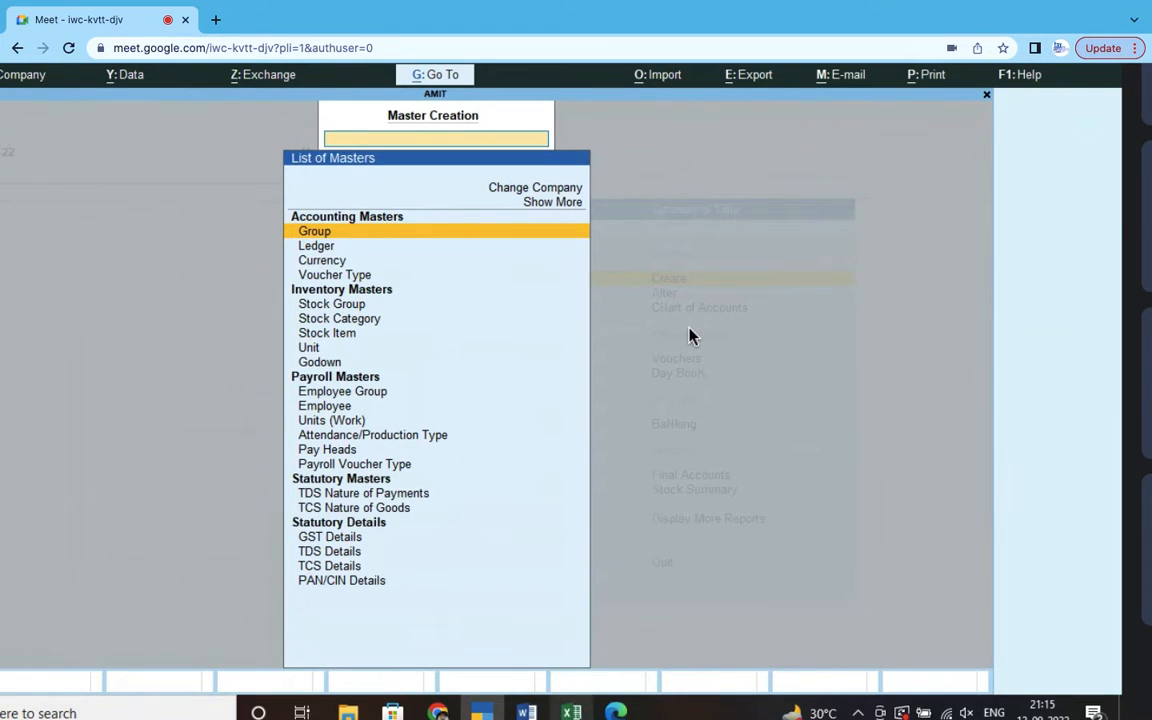
- Glance at the payroll spreadsheet and the open Word documents from the taskbar
{"action": "left_click", "coordinate": [571, 712]}
{"action": "left_click", "coordinate": [571, 712]}
{"action": "left_click", "coordinate": [526, 712]}
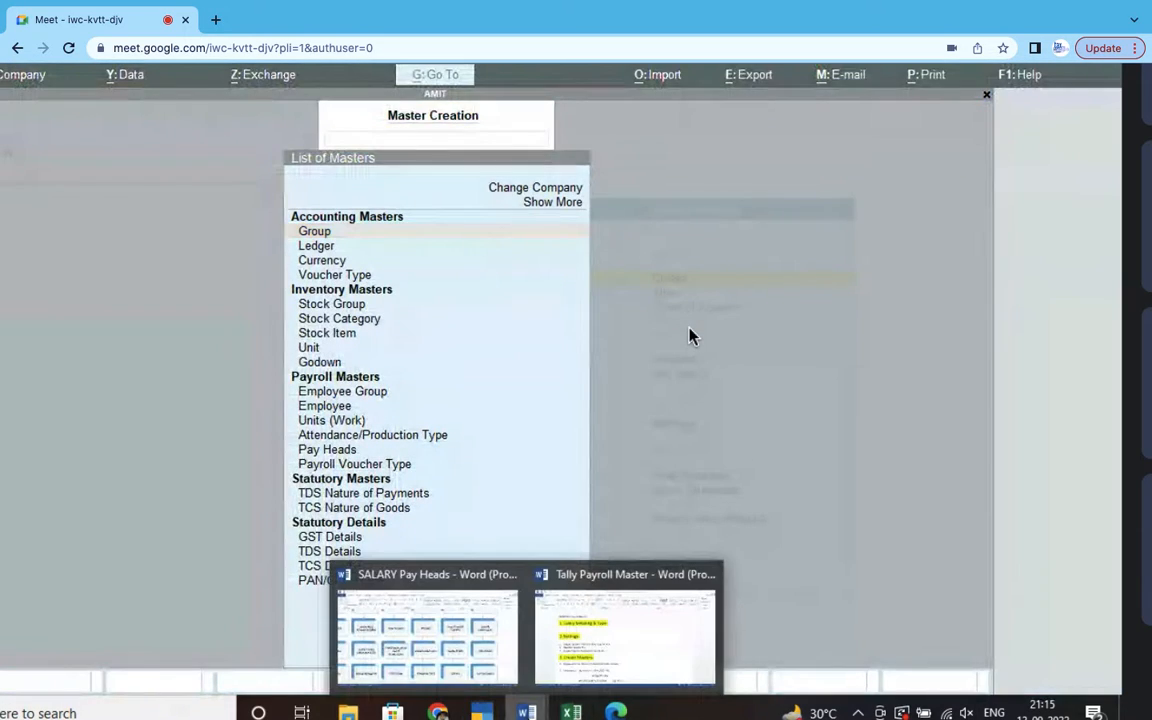
{"action": "left_click", "coordinate": [617, 668]}
{"action": "left_click_drag", "start_coordinate": [75, 252], "coordinate": [363, 287]}
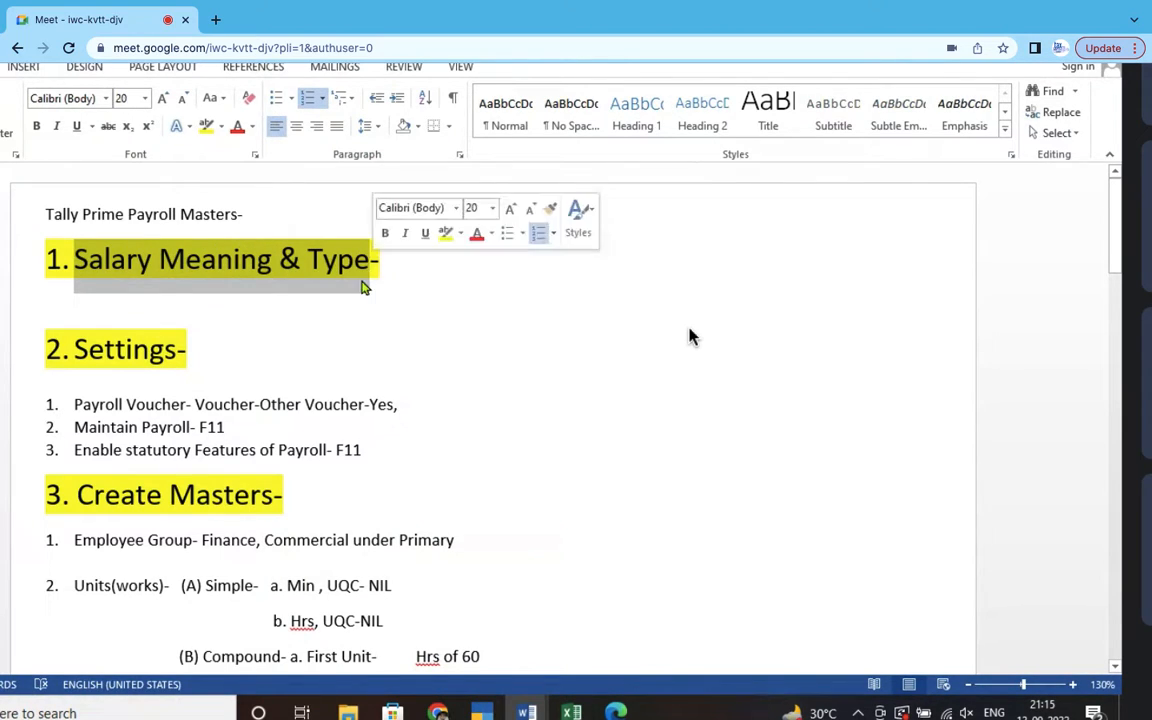
{"action": "scroll", "coordinate": [300, 320], "scroll_direction": "down", "scroll_amount": 2}
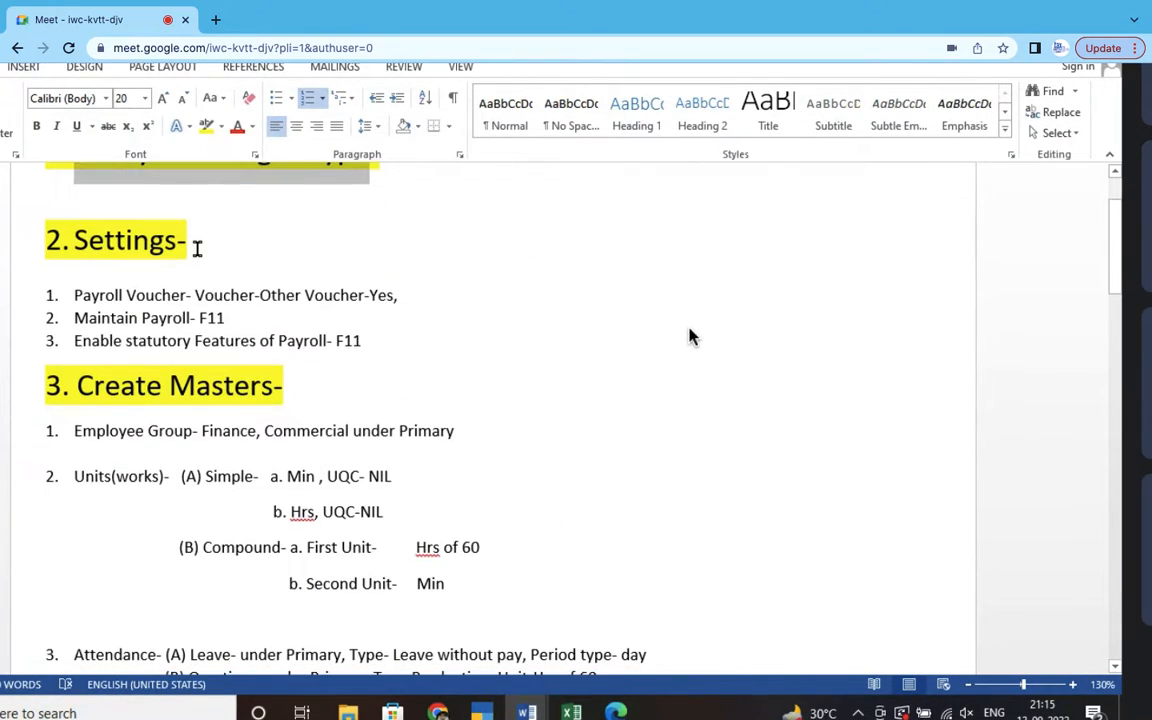
{"action": "scroll", "coordinate": [230, 250], "scroll_direction": "down", "scroll_amount": 2}
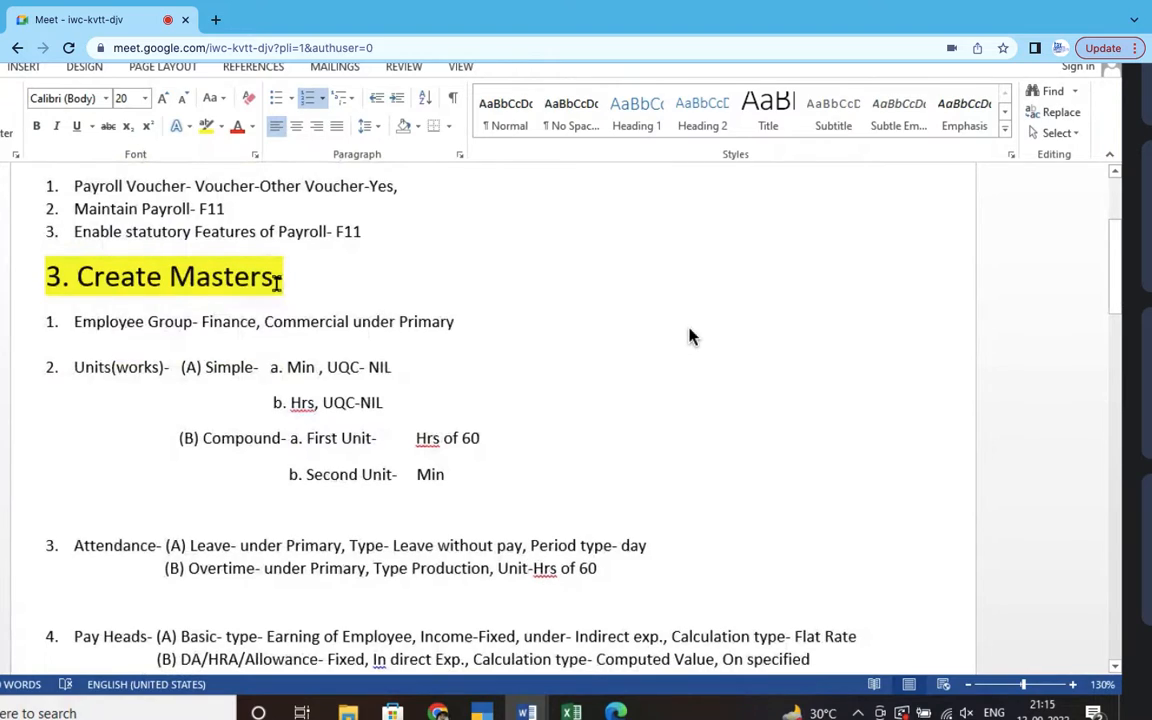
{"action": "left_click_drag", "start_coordinate": [73, 321], "coordinate": [192, 321]}
{"action": "key", "text": "alt+Tab"}
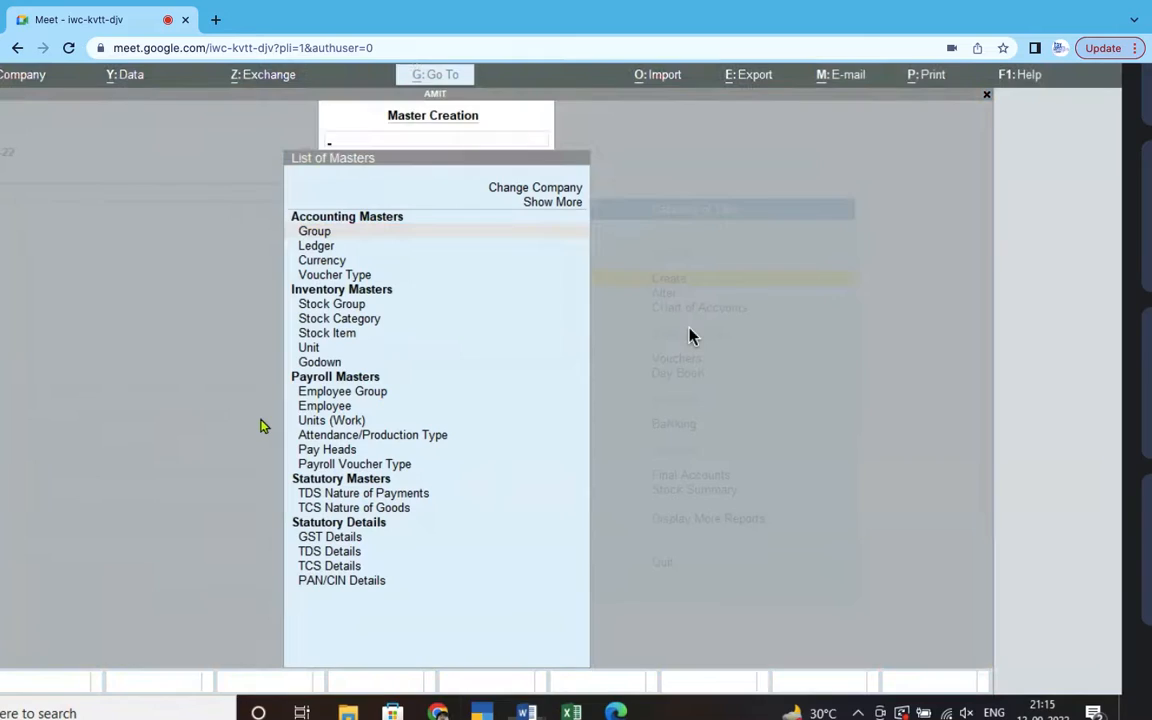
- Create employee groups ENGINEERING DEPTT and COMMERCIAL under Primary
{"action": "left_click", "coordinate": [384, 394]}
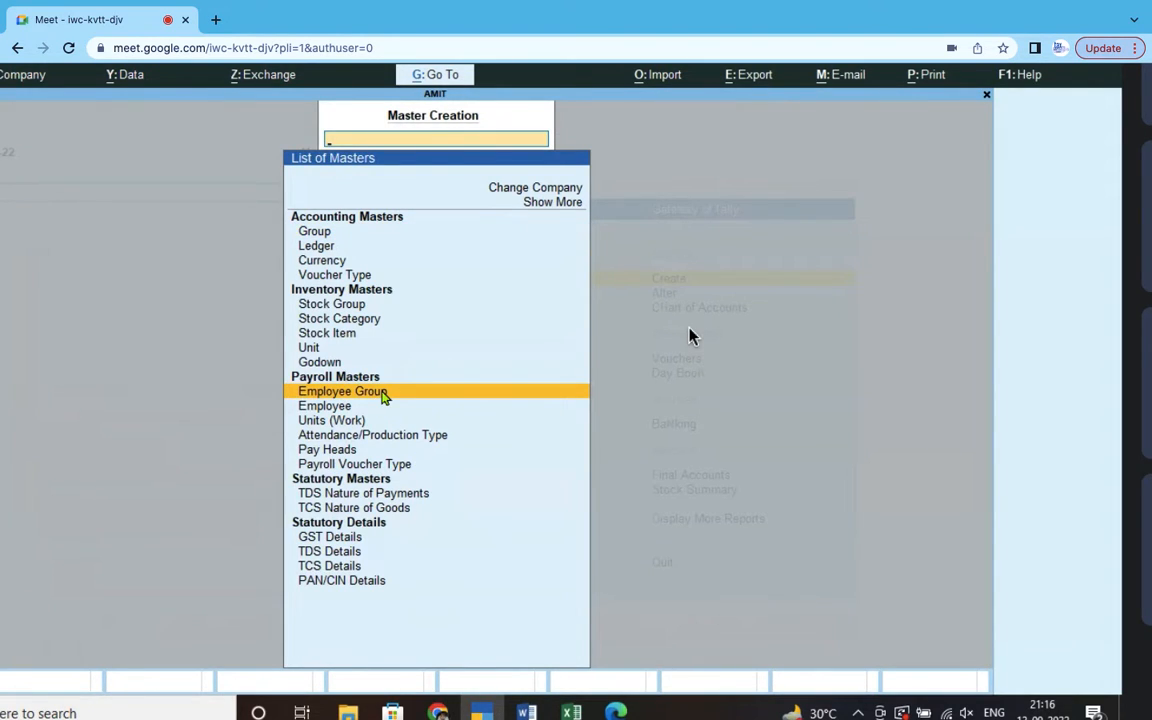
{"action": "left_click", "coordinate": [384, 394]}
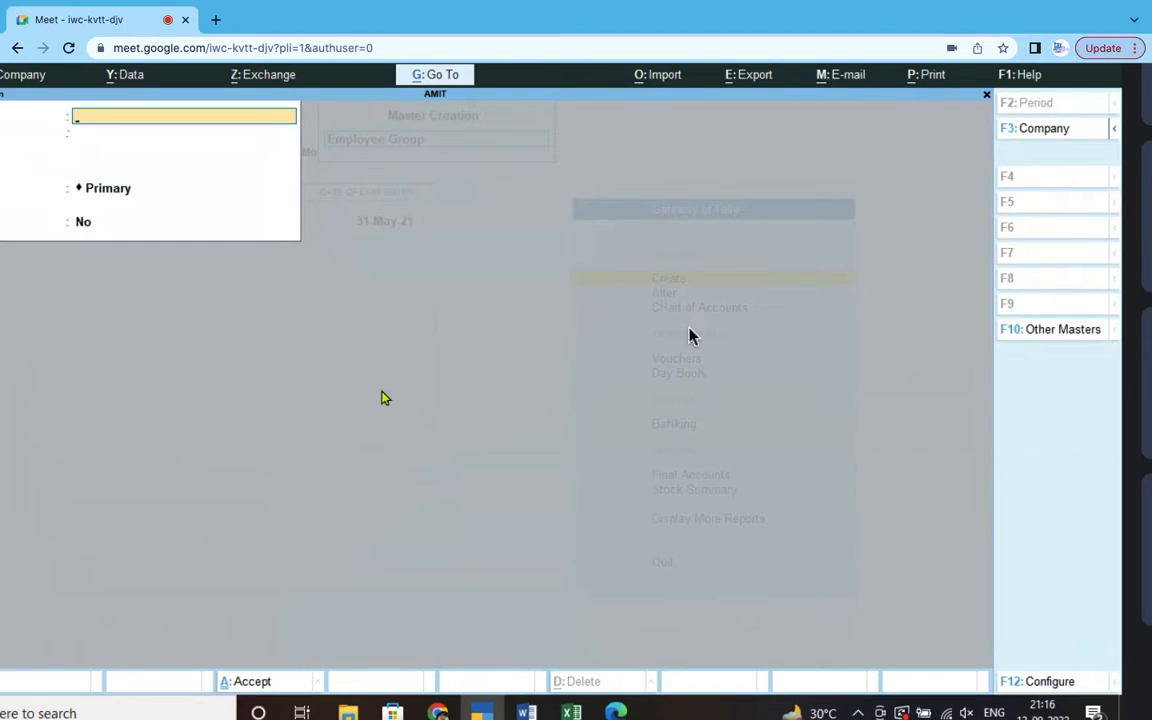
{"action": "type", "text": "ENGINEERING"}
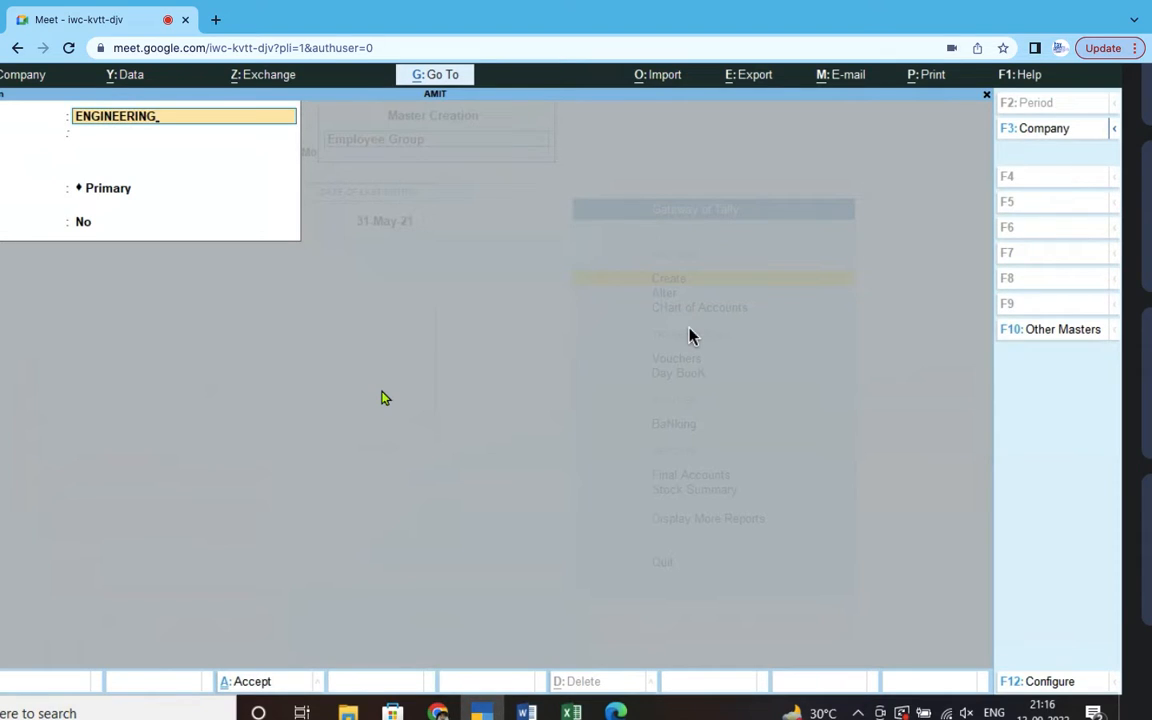
{"action": "type", "text": " DEPTT."}
{"action": "key", "text": "Return"}
{"action": "key", "text": "Return"}
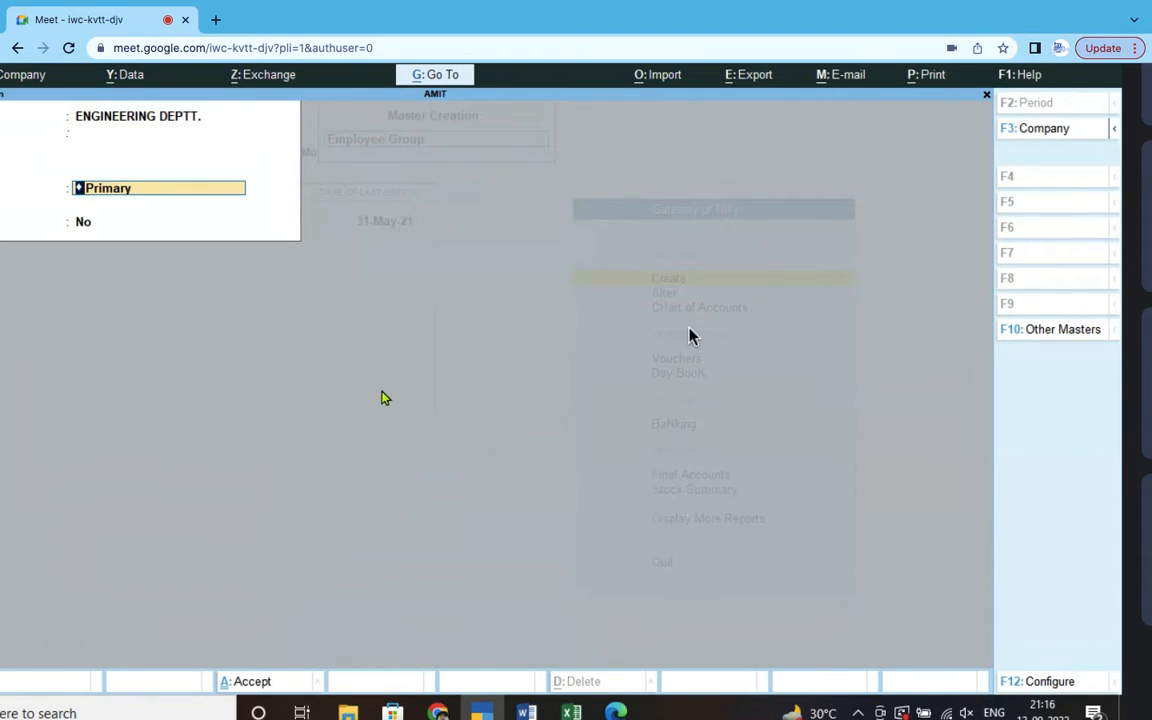
{"action": "key", "text": "Return"}
{"action": "key", "text": "Return"}
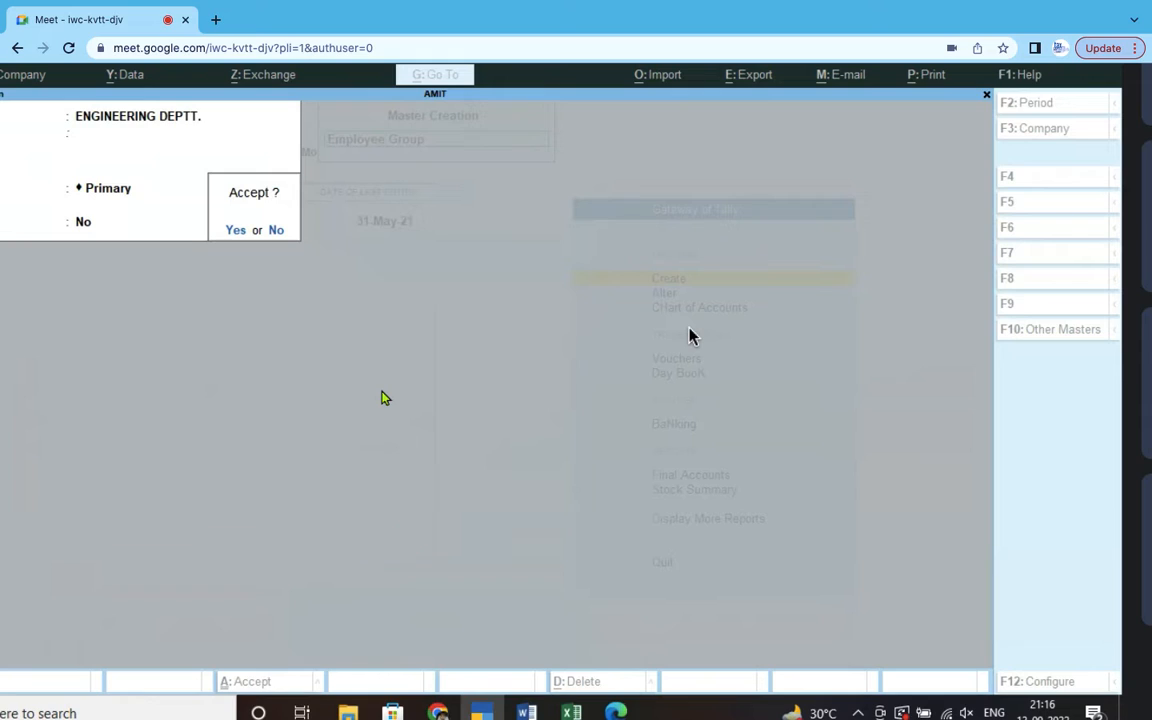
{"action": "key", "text": "Return"}
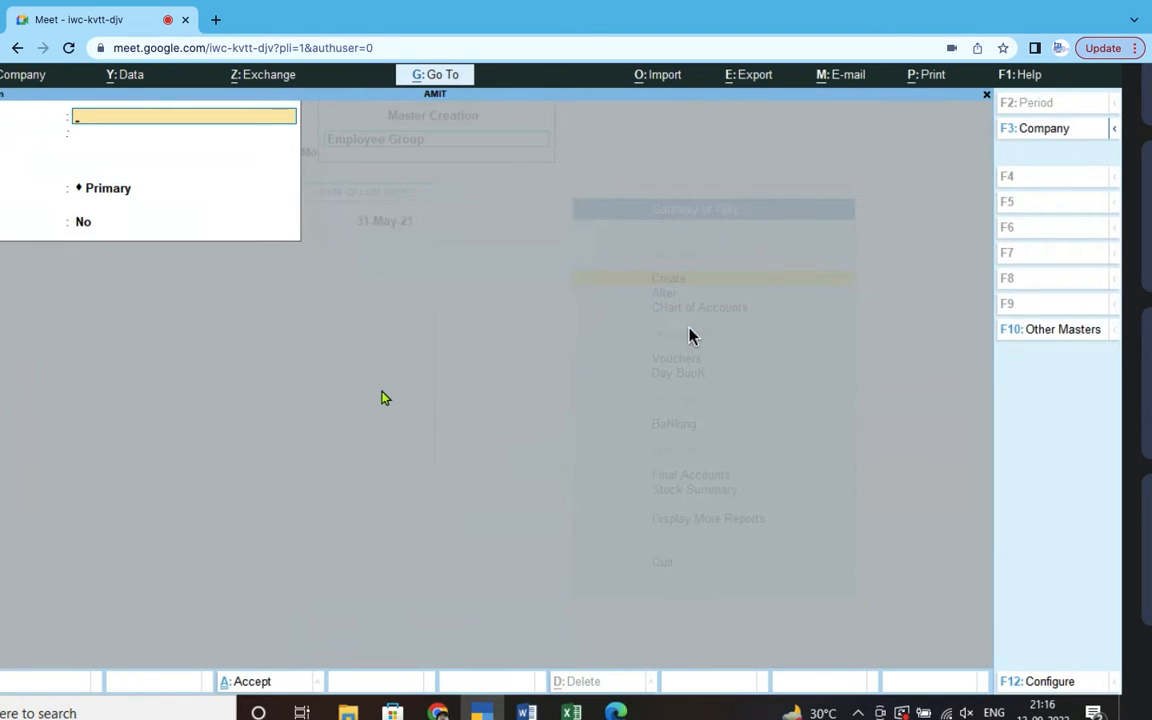
{"action": "type", "text": "COMMERCIAL"}
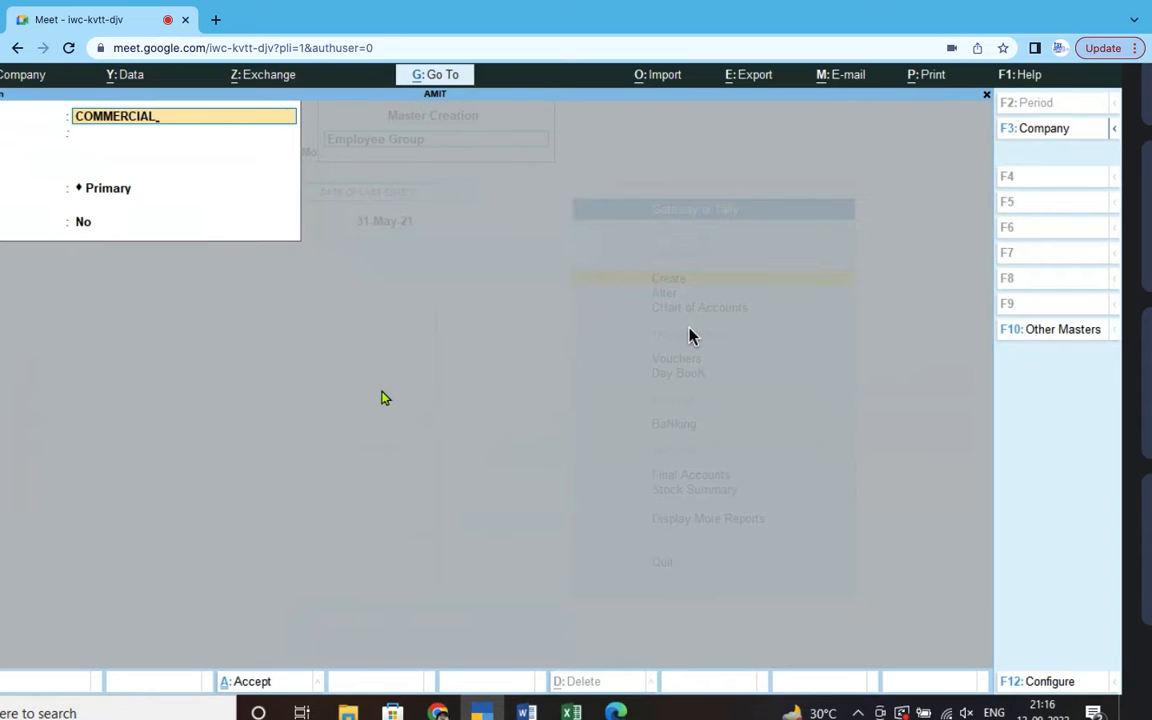
{"action": "key", "text": "Return"}
{"action": "key", "text": "Return"}
{"action": "key", "text": "Return"}
{"action": "key", "text": "Return"}
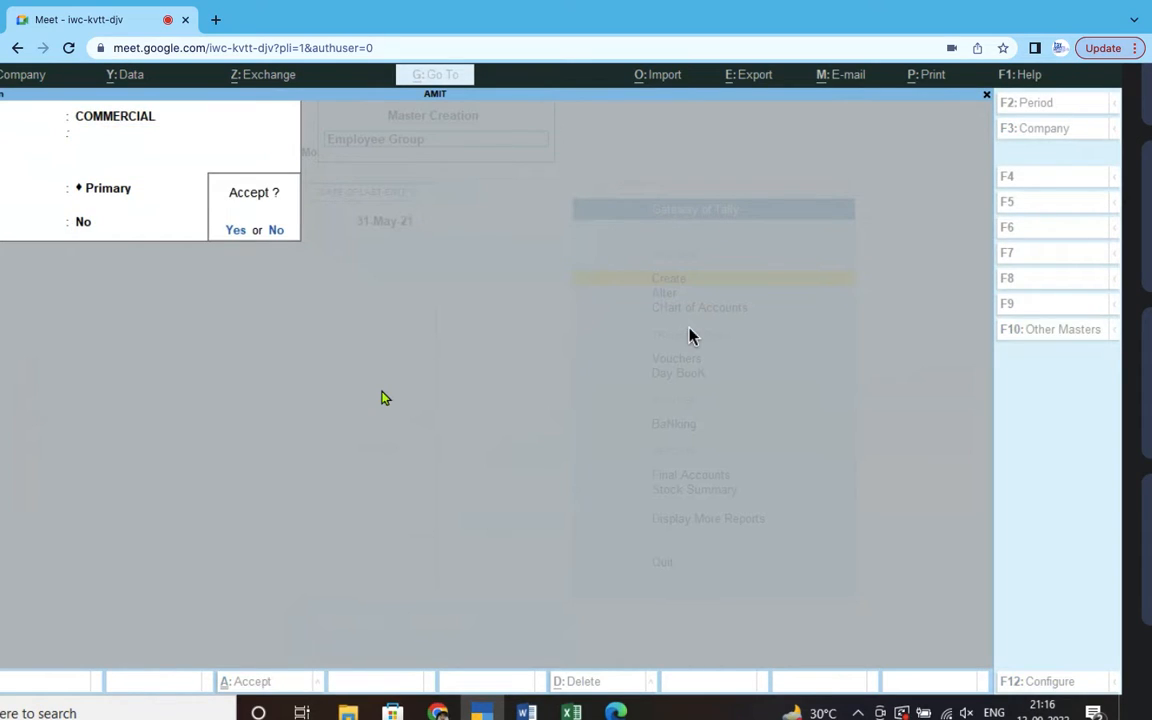
{"action": "key", "text": "Return"}
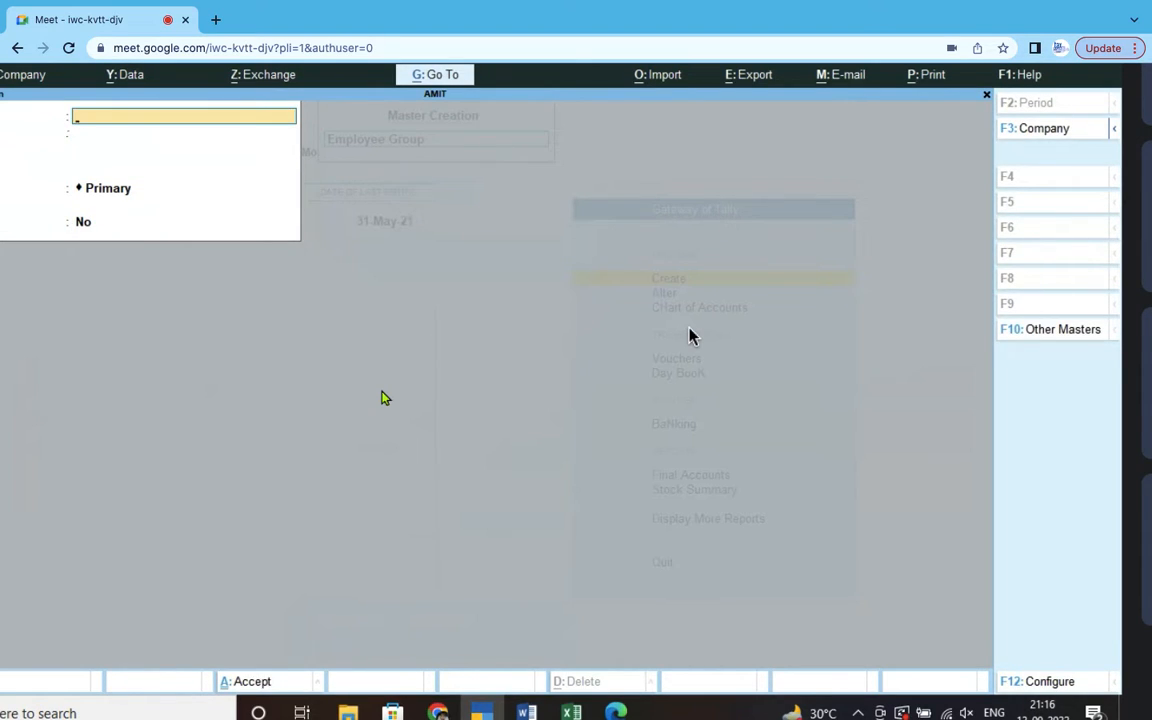
- Create employee groups FINANCE and MARKETING under Primary, then quit the creation form
{"action": "type", "text": "FINANCE"}
{"action": "key", "text": "Return"}
{"action": "key", "text": "Return"}
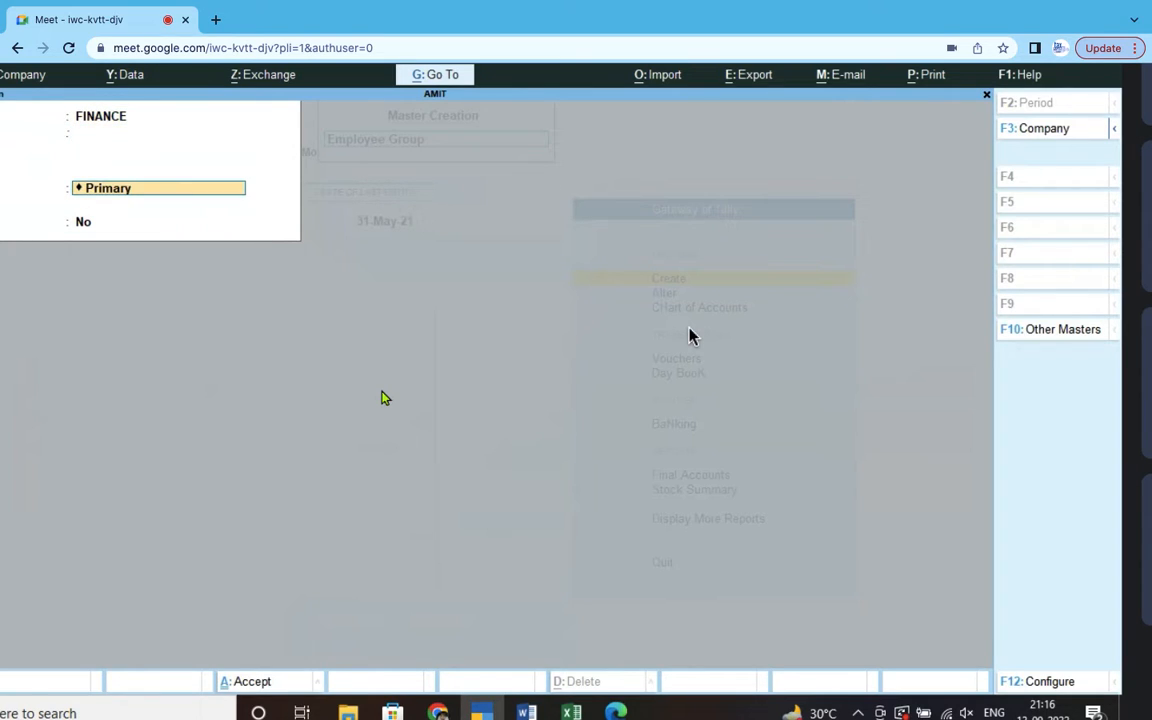
{"action": "key", "text": "Return"}
{"action": "key", "text": "Return"}
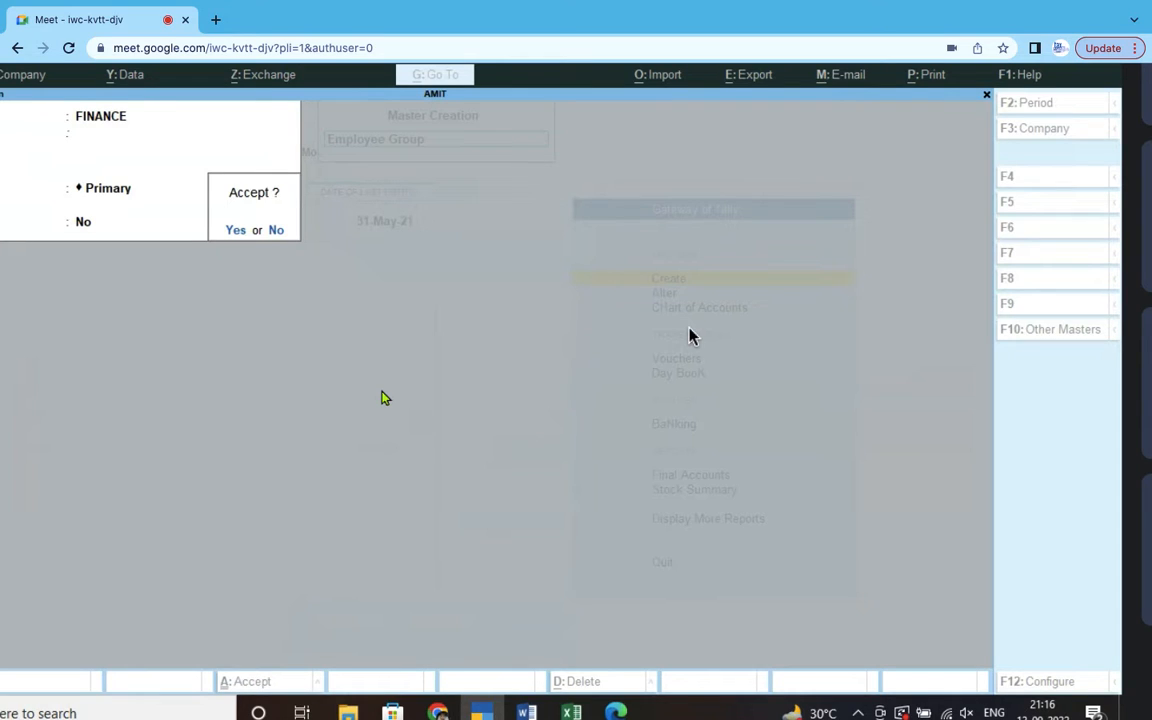
{"action": "key", "text": "y"}
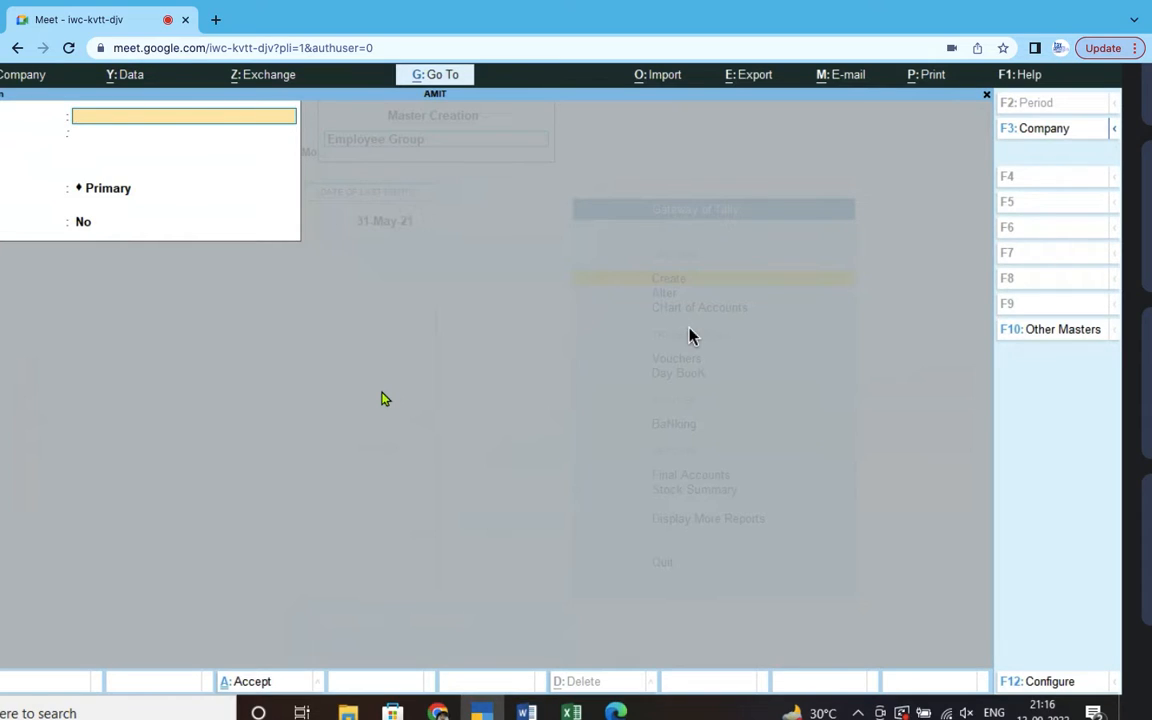
{"action": "type", "text": "MARKETING"}
{"action": "key", "text": "Return"}
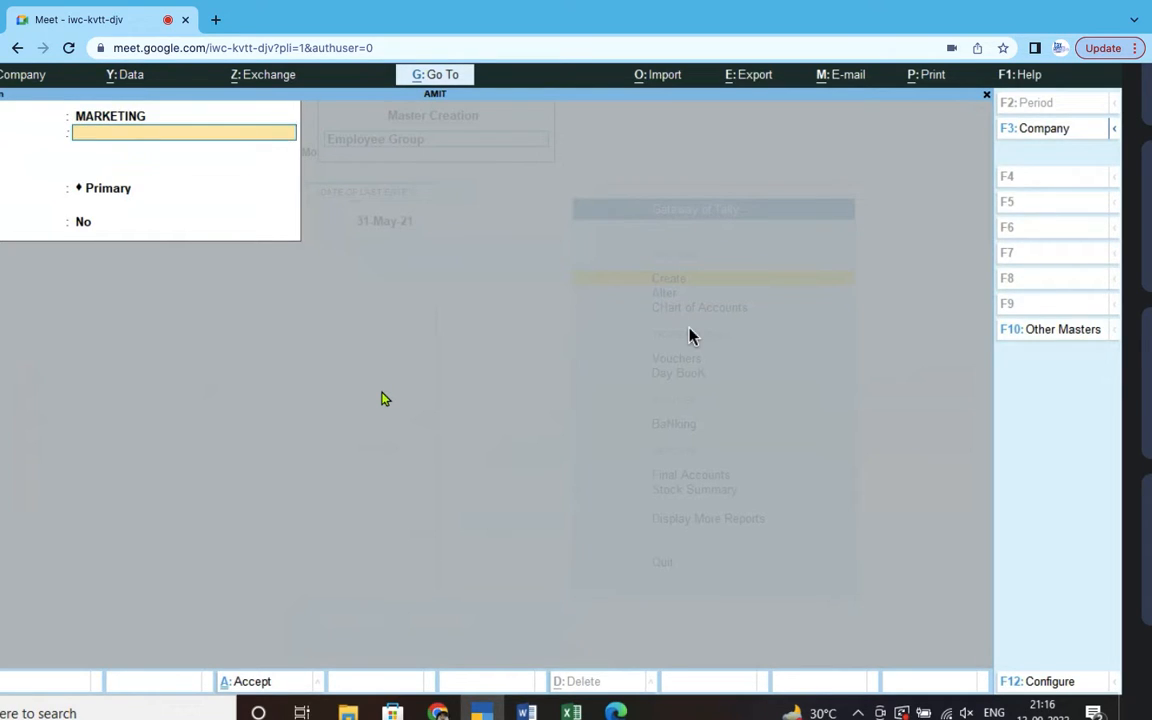
{"action": "key", "text": "Return"}
{"action": "key", "text": "Return"}
{"action": "key", "text": "Return"}
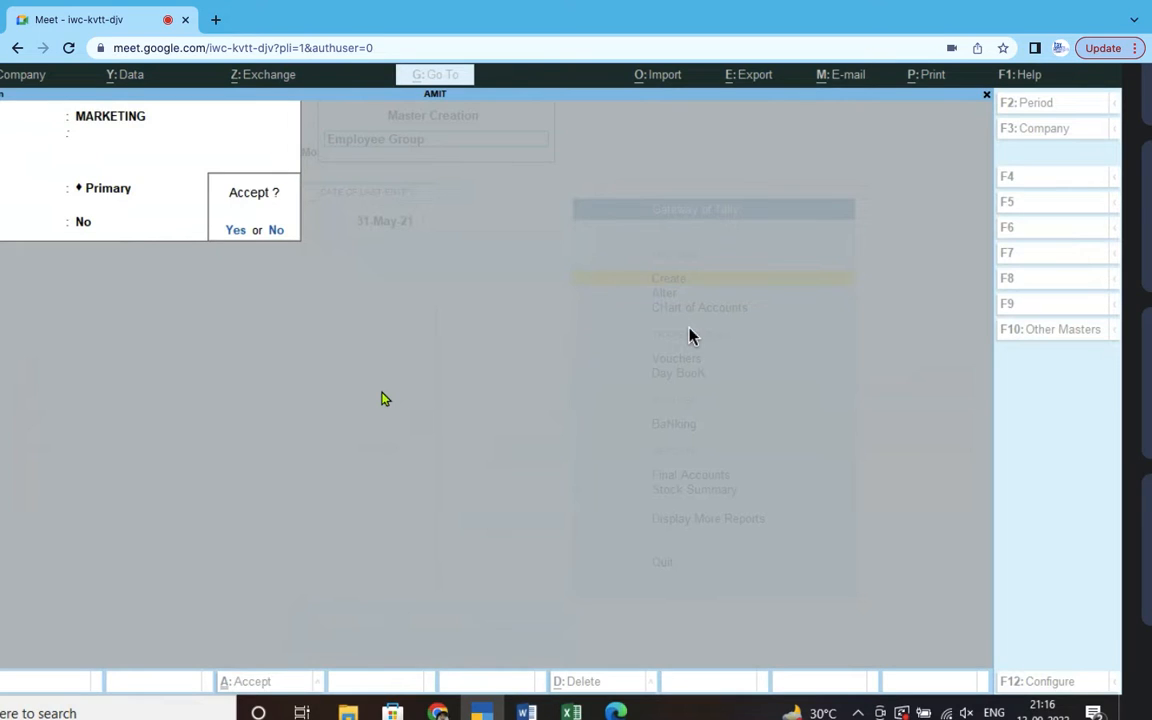
{"action": "key", "text": "Return"}
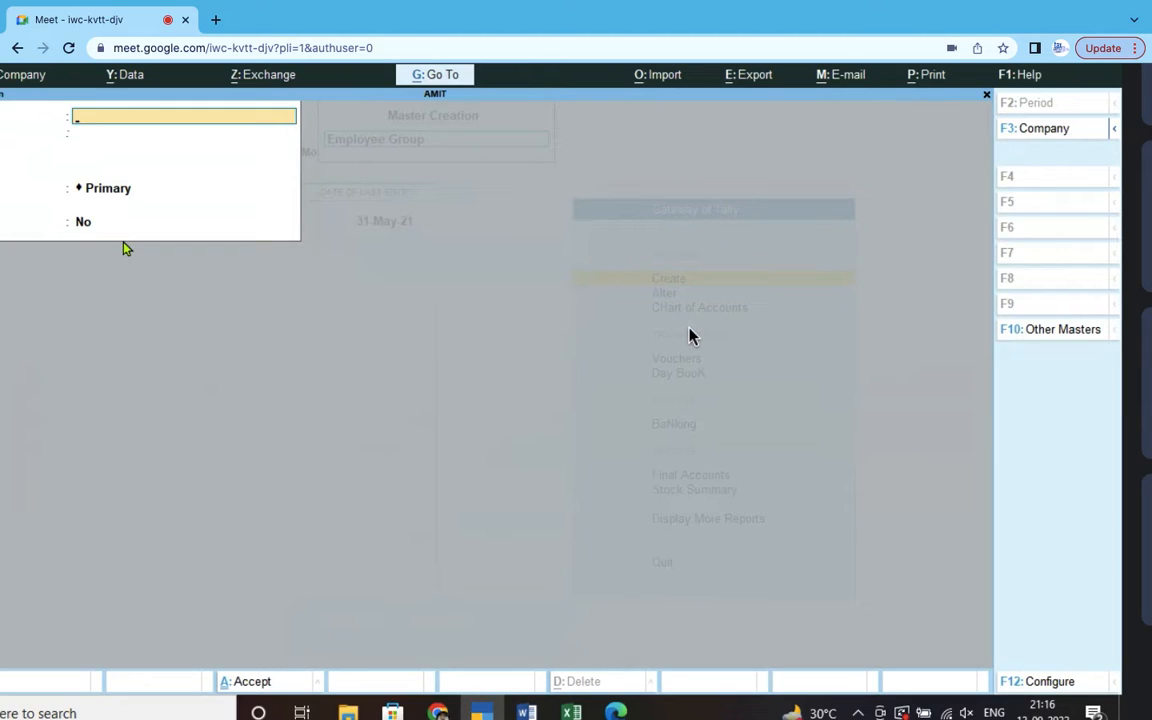
{"action": "left_click", "coordinate": [82, 225]}
{"action": "left_click", "coordinate": [82, 225]}
{"action": "key", "text": "Escape"}
{"action": "key", "text": "y"}
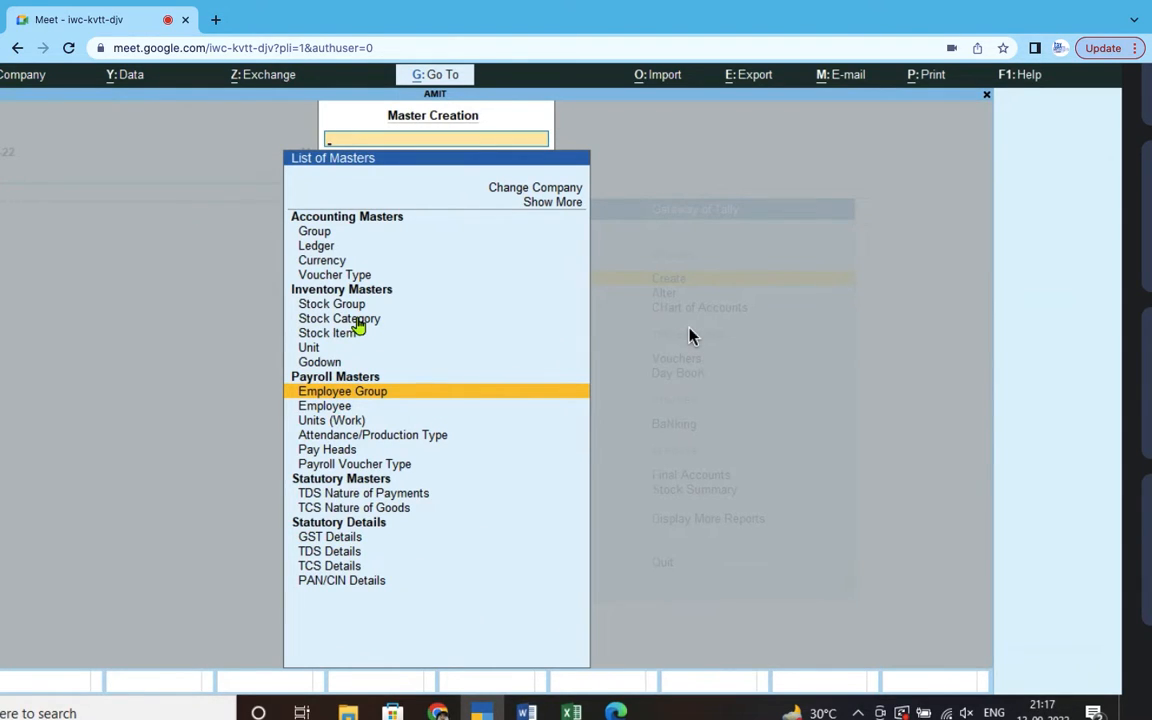
- Open Alter > Employee Group and review the Sales group without saving
{"action": "key", "text": "Escape"}
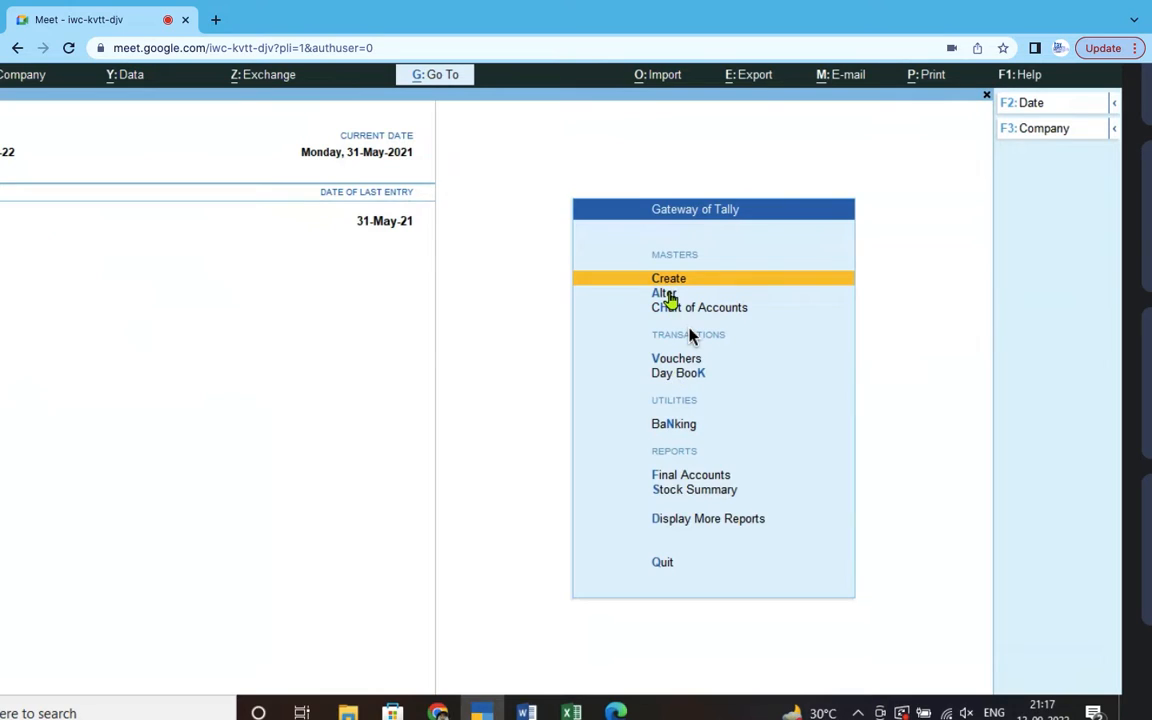
{"action": "left_click", "coordinate": [666, 294]}
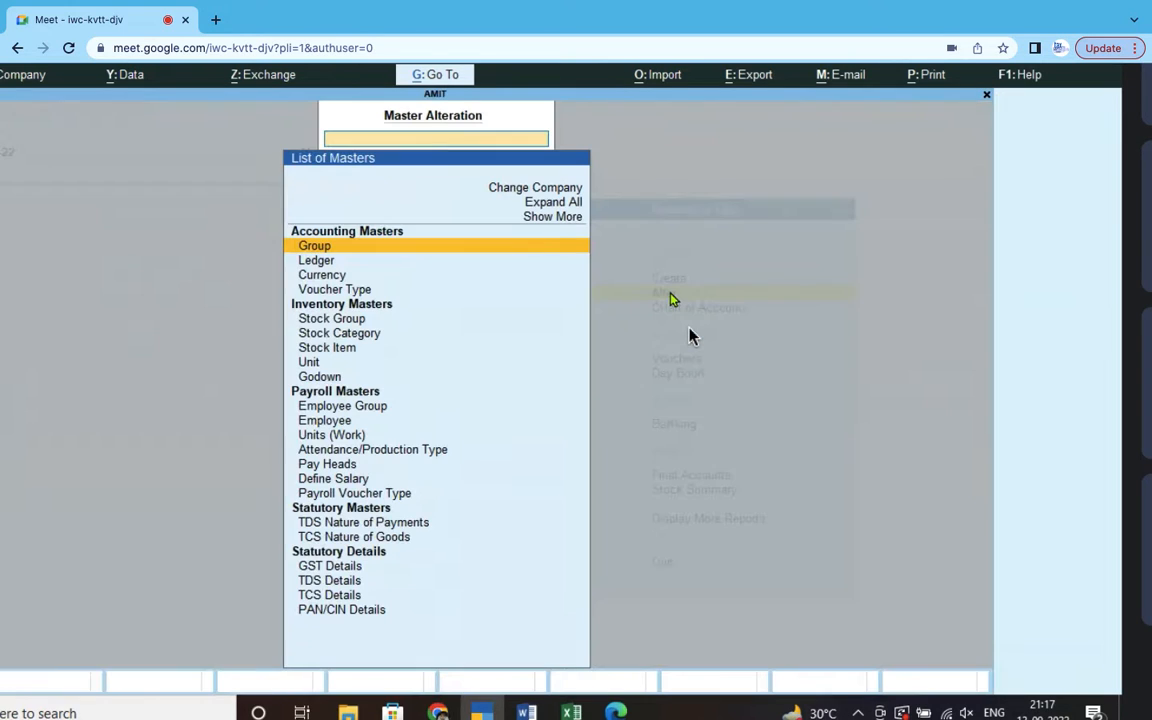
{"action": "left_click", "coordinate": [382, 410]}
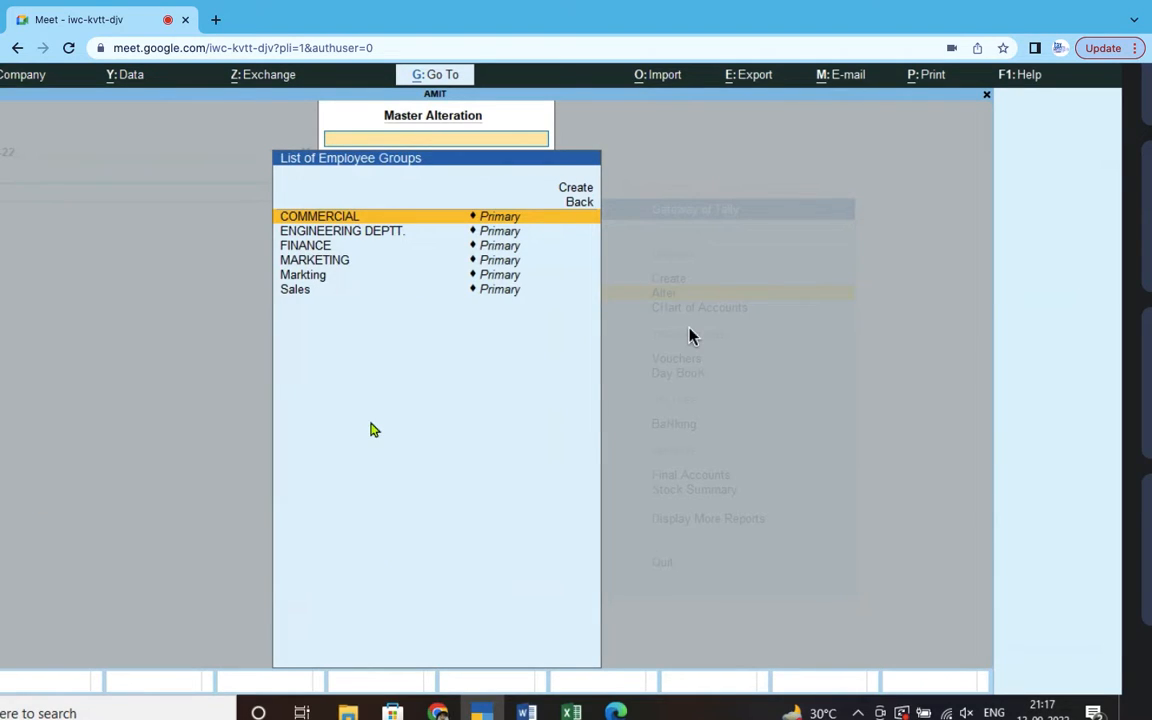
{"action": "left_click", "coordinate": [300, 290]}
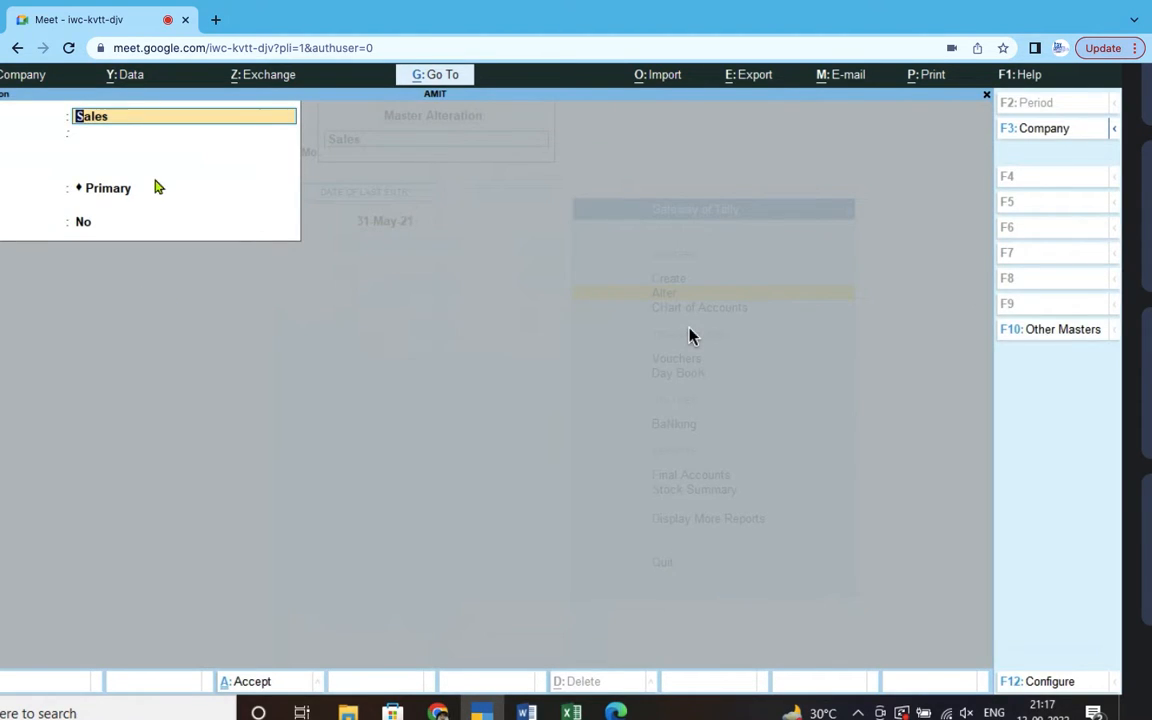
{"action": "key", "text": "BackSpace"}
{"action": "key", "text": "Escape"}
{"action": "key", "text": "y"}
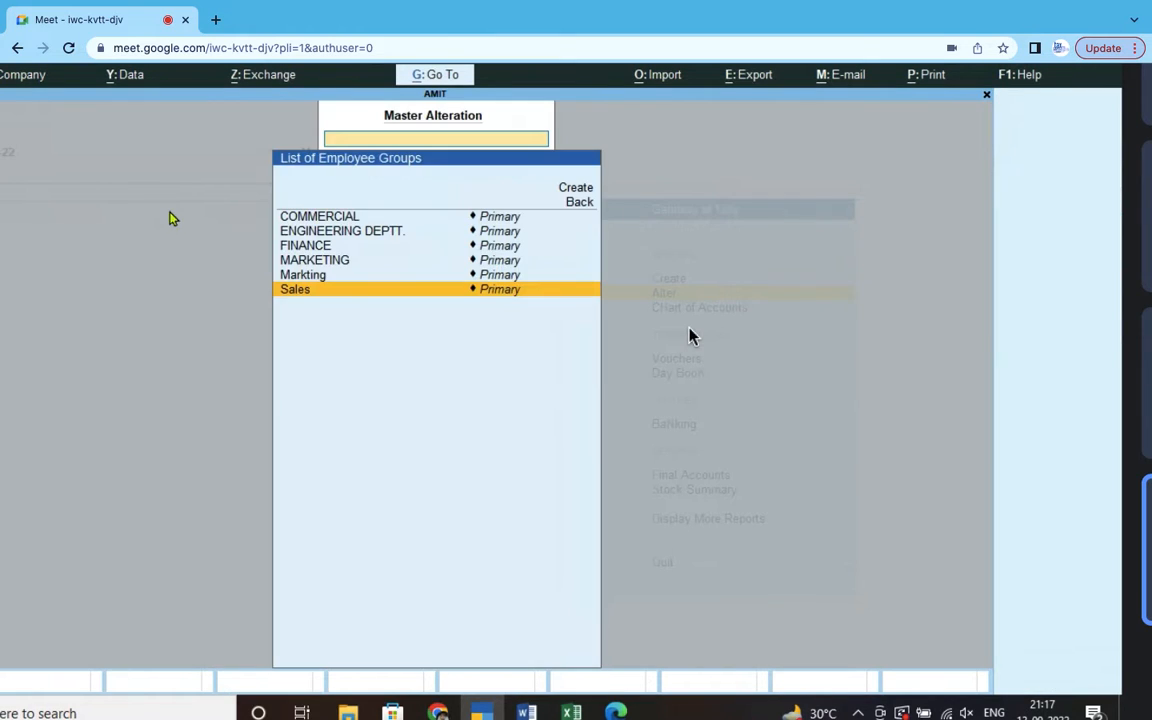
- Review the Markting group without saving and return to the Gateway of Tally
{"action": "left_click", "coordinate": [323, 278]}
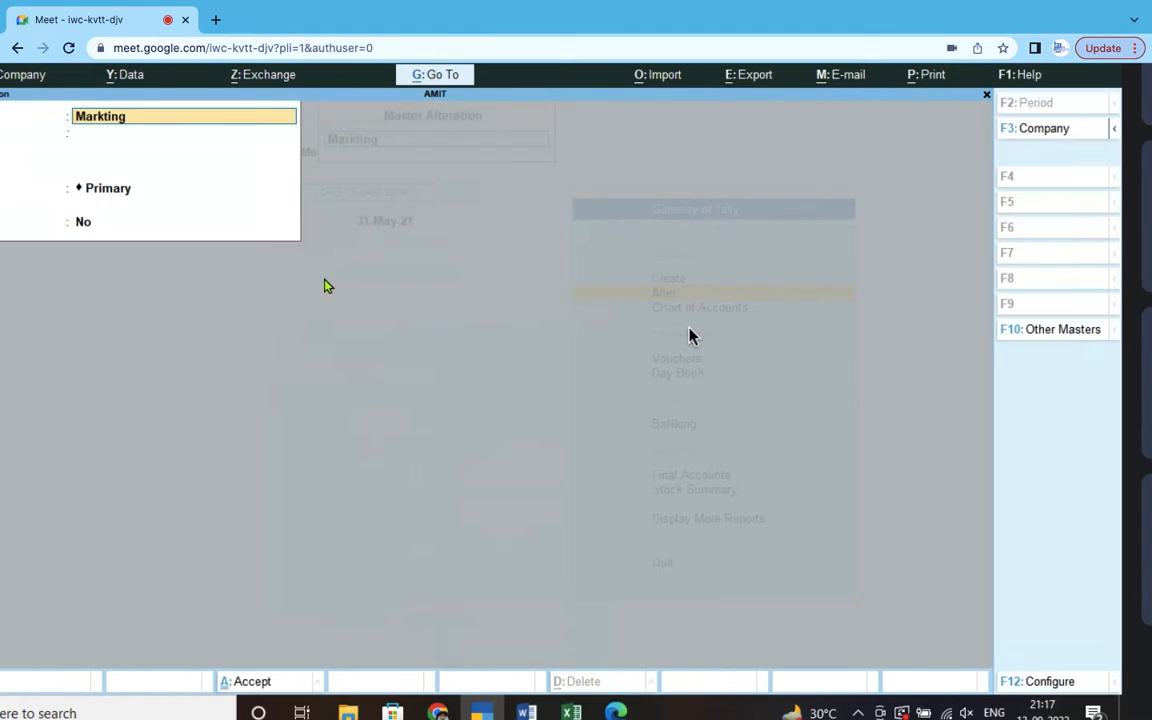
{"action": "key", "text": "Escape"}
{"action": "key", "text": "Escape"}
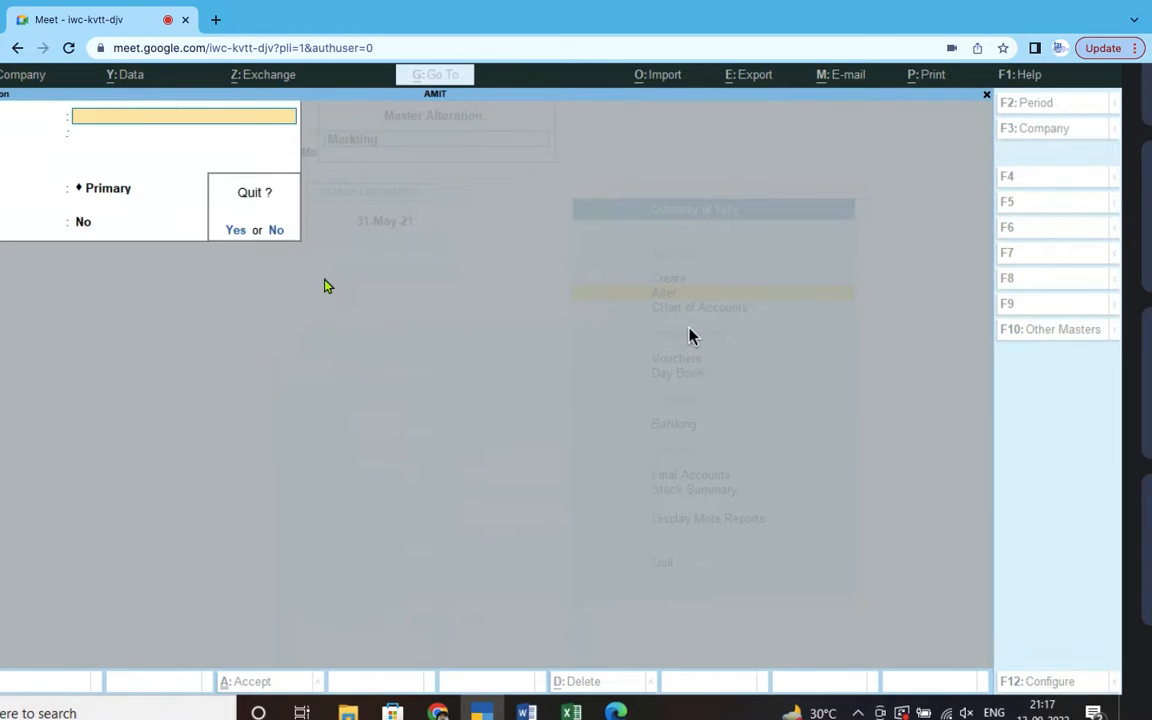
{"action": "key", "text": "y"}
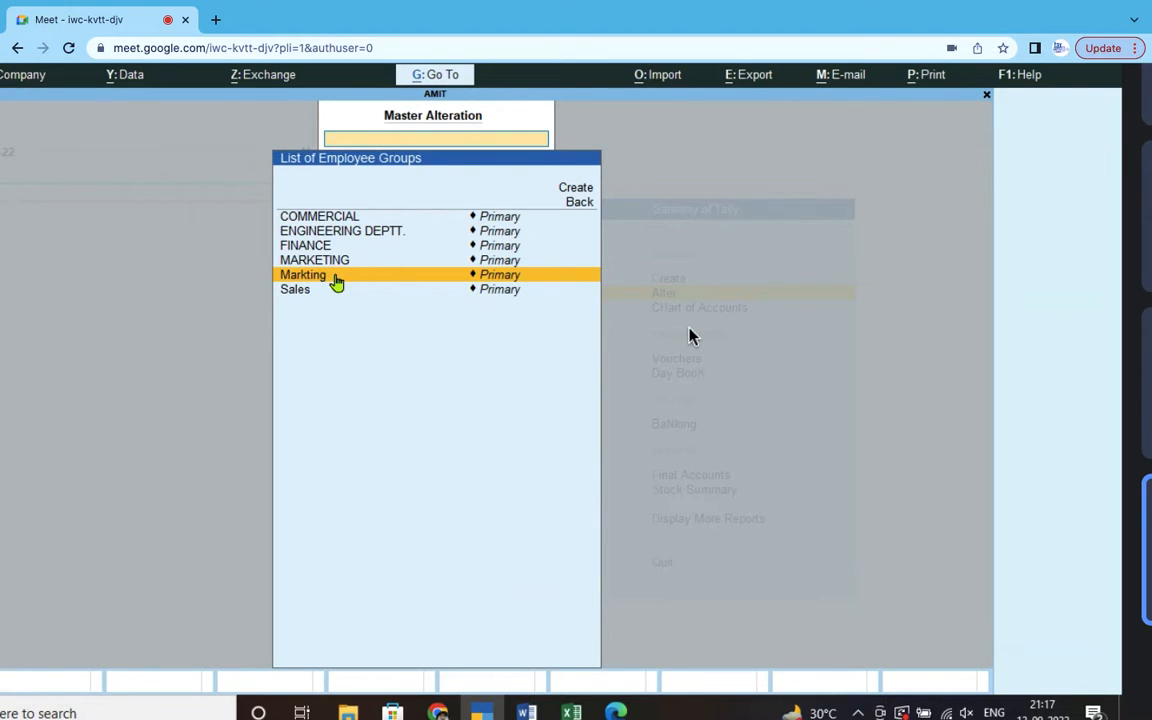
{"action": "key", "text": "Escape"}
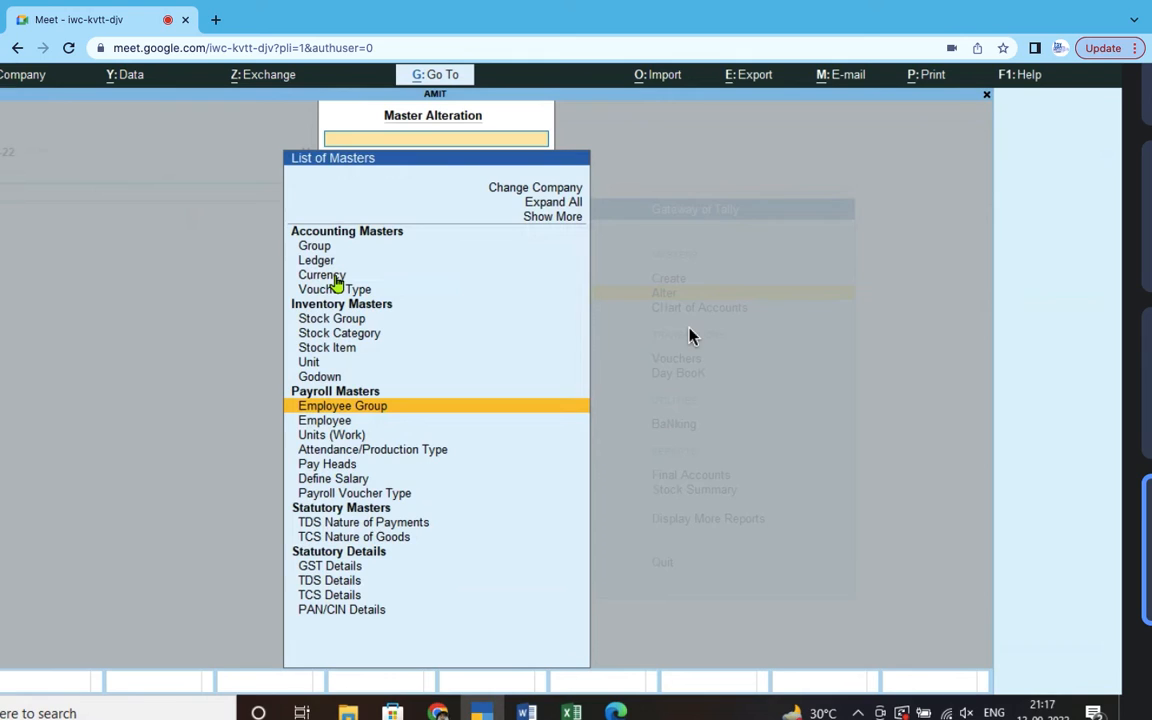
{"action": "key", "text": "Escape"}
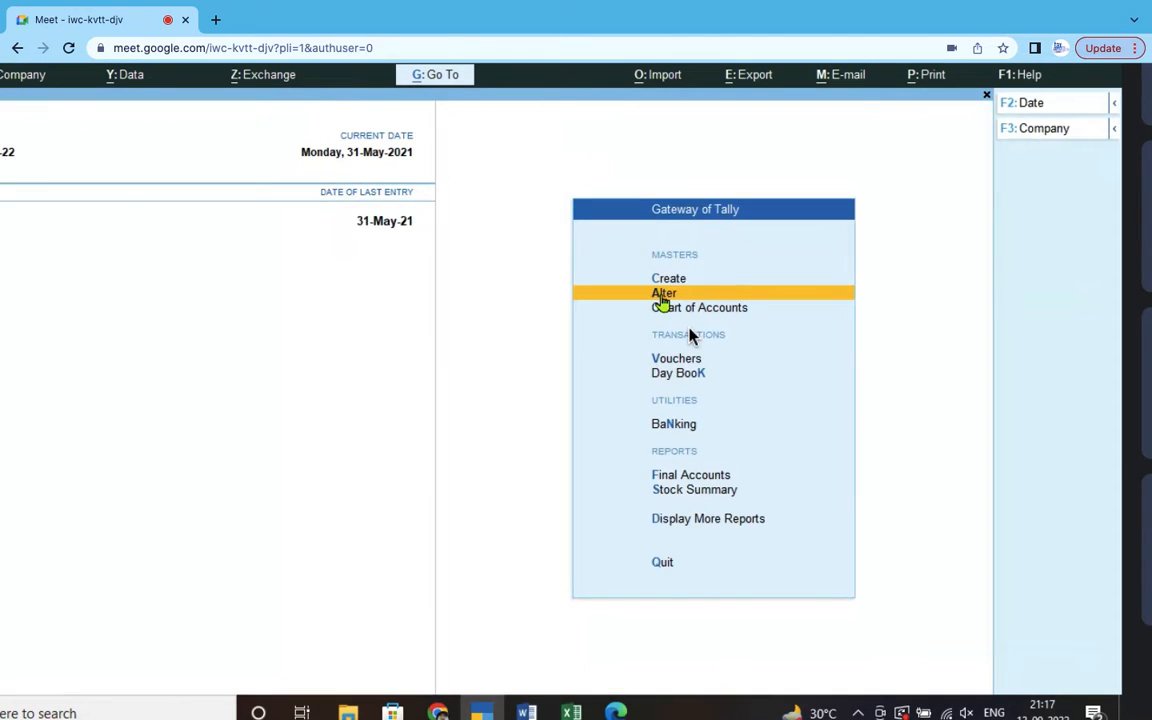
- Open the List of Masters under Create and switch to the Word notes
{"action": "left_click", "coordinate": [668, 279]}
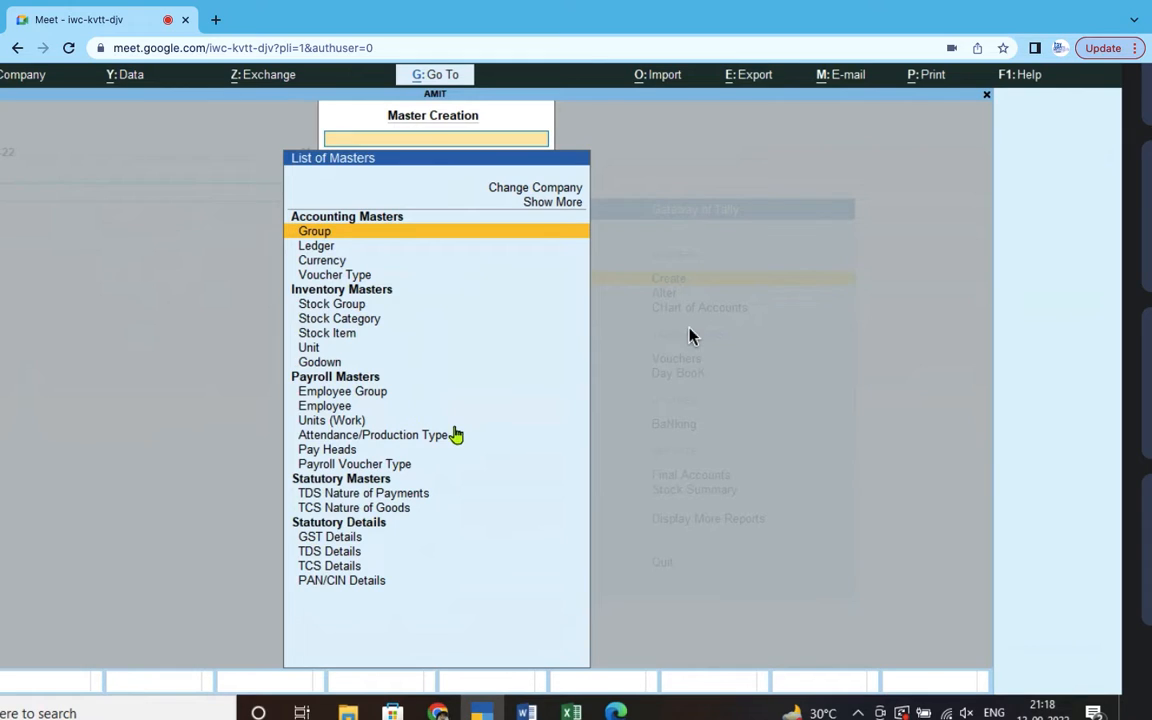
{"action": "key", "text": "alt+Tab"}
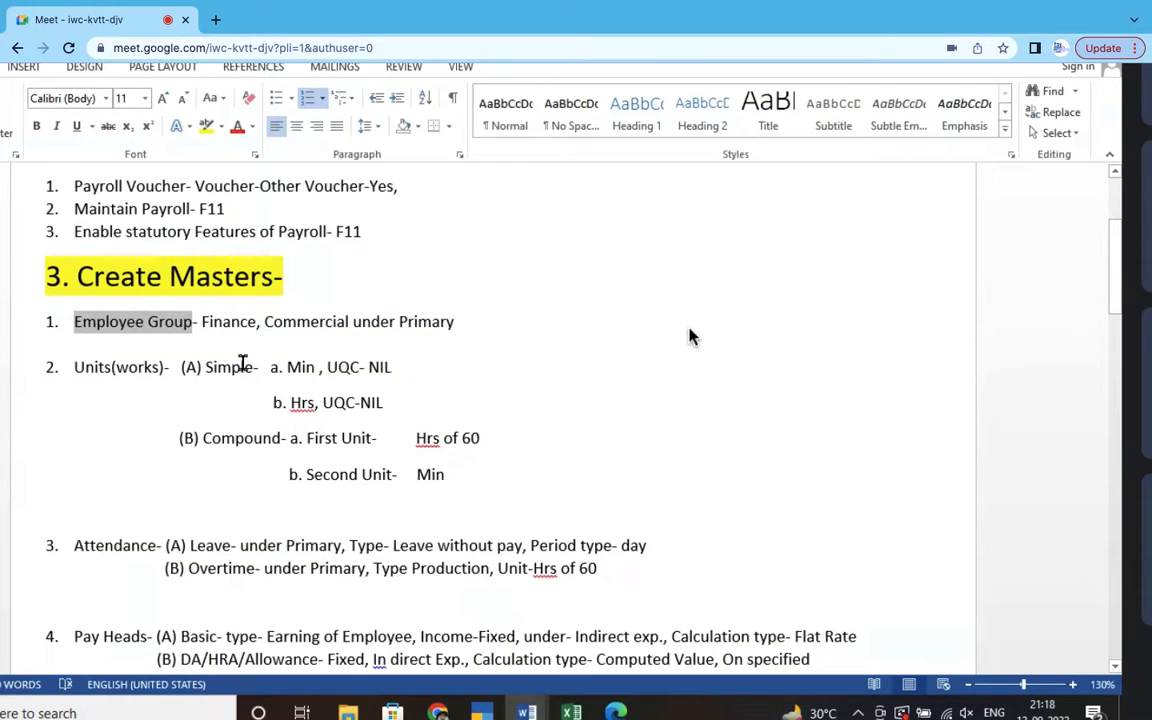
- Highlight the 'Units(works)-' line in the Word notes and return to TallyPrime
{"action": "scroll", "coordinate": [242, 366], "scroll_direction": "down", "scroll_amount": 1}
{"action": "left_click_drag", "start_coordinate": [70, 313], "coordinate": [164, 338]}
{"action": "key", "text": "alt+Tab"}
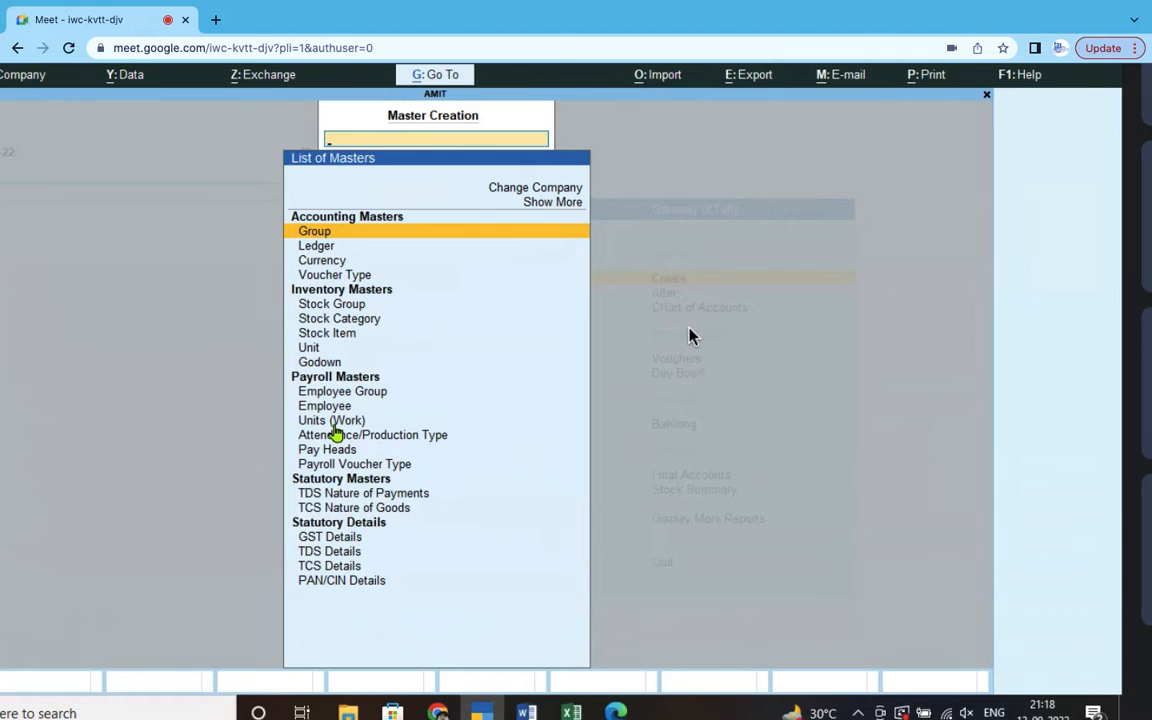
- Open the Unit Creation form by choosing Units (Work) from the List of Masters
{"action": "left_click", "coordinate": [334, 426]}
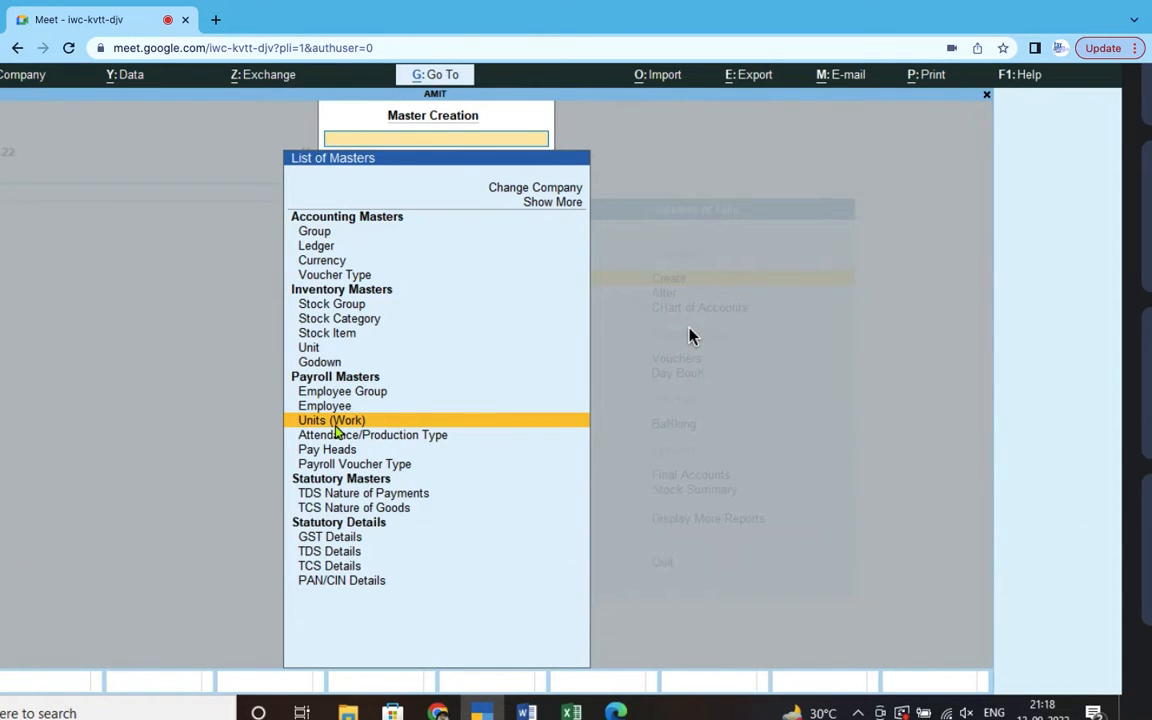
{"action": "left_click", "coordinate": [334, 424]}
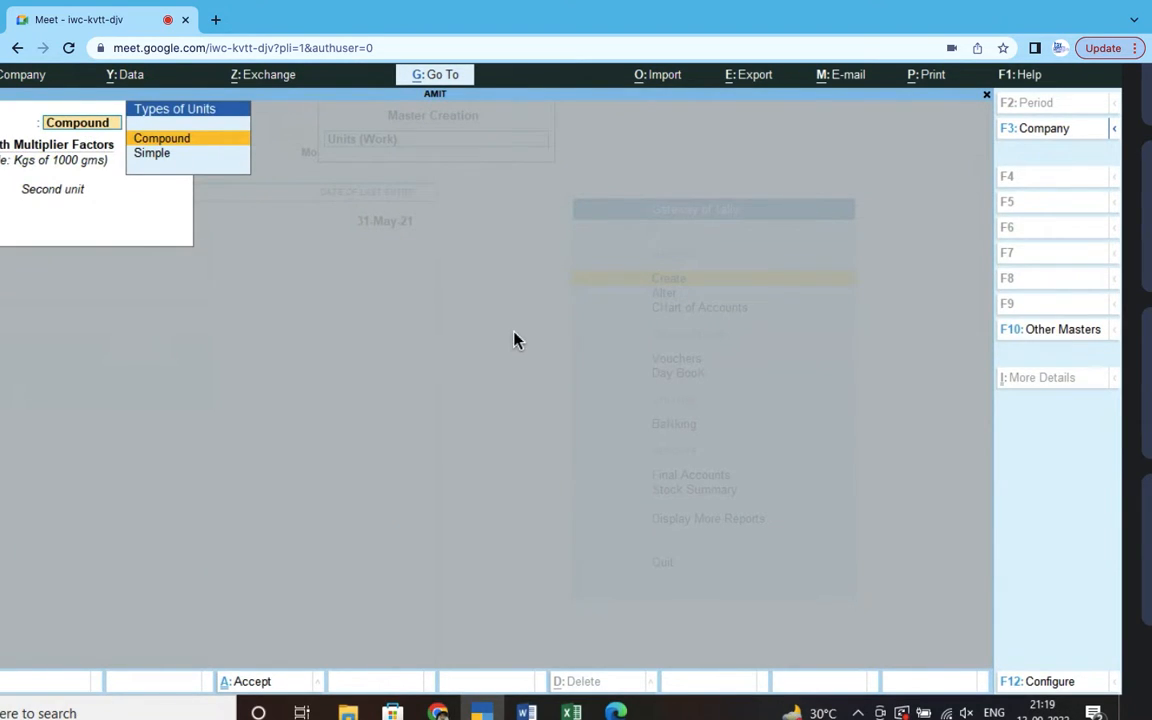
- Choose the unit type for the new work unit in the Unit Creation form
{"action": "mouse_move", "coordinate": [514, 340]}
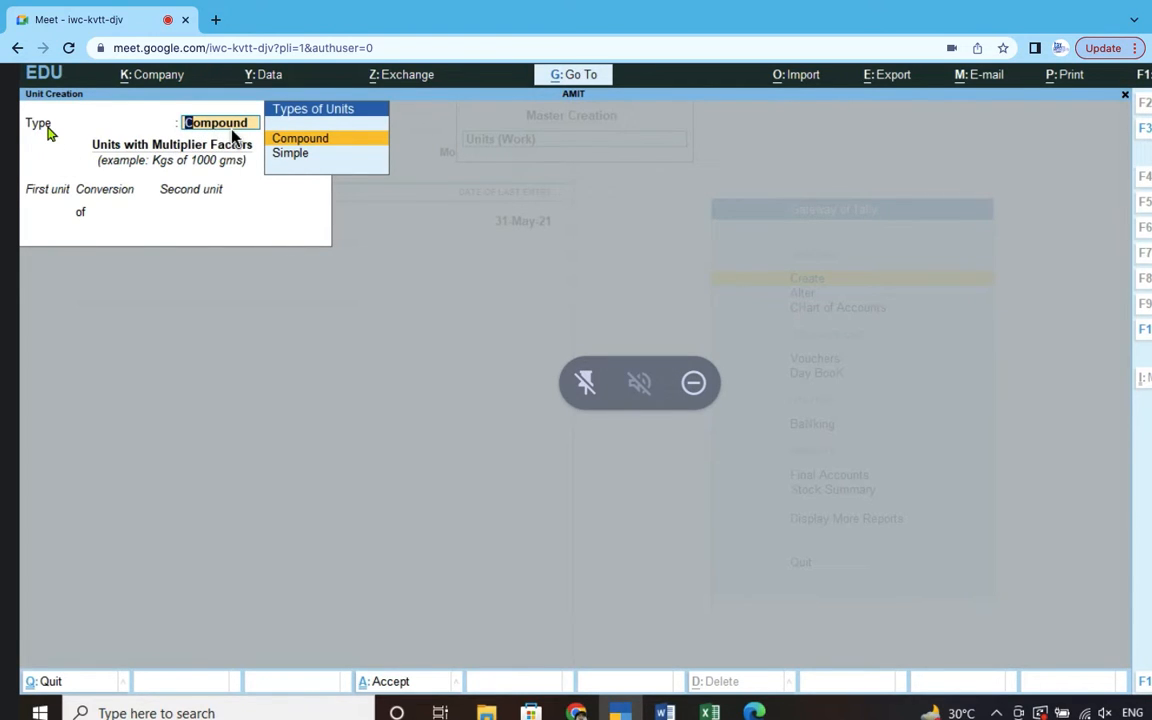
{"action": "left_click", "coordinate": [292, 155]}
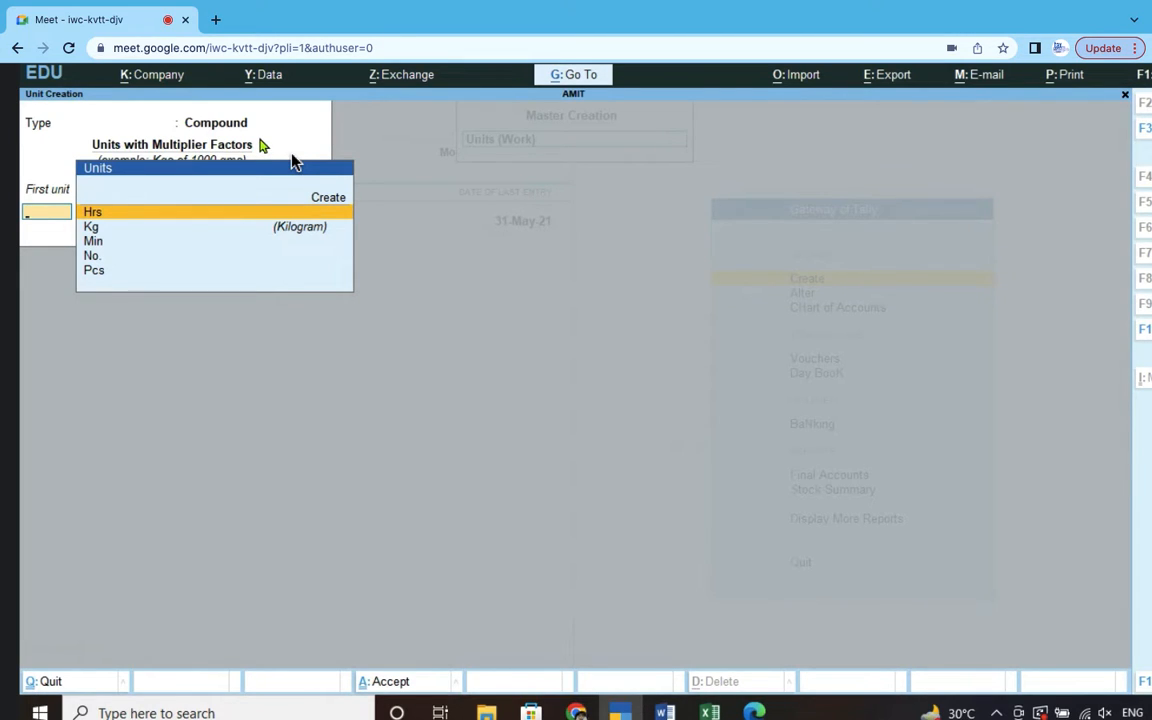
- Quit the compound unit being created without saving it
{"action": "key", "text": "Escape"}
{"action": "key", "text": "y"}
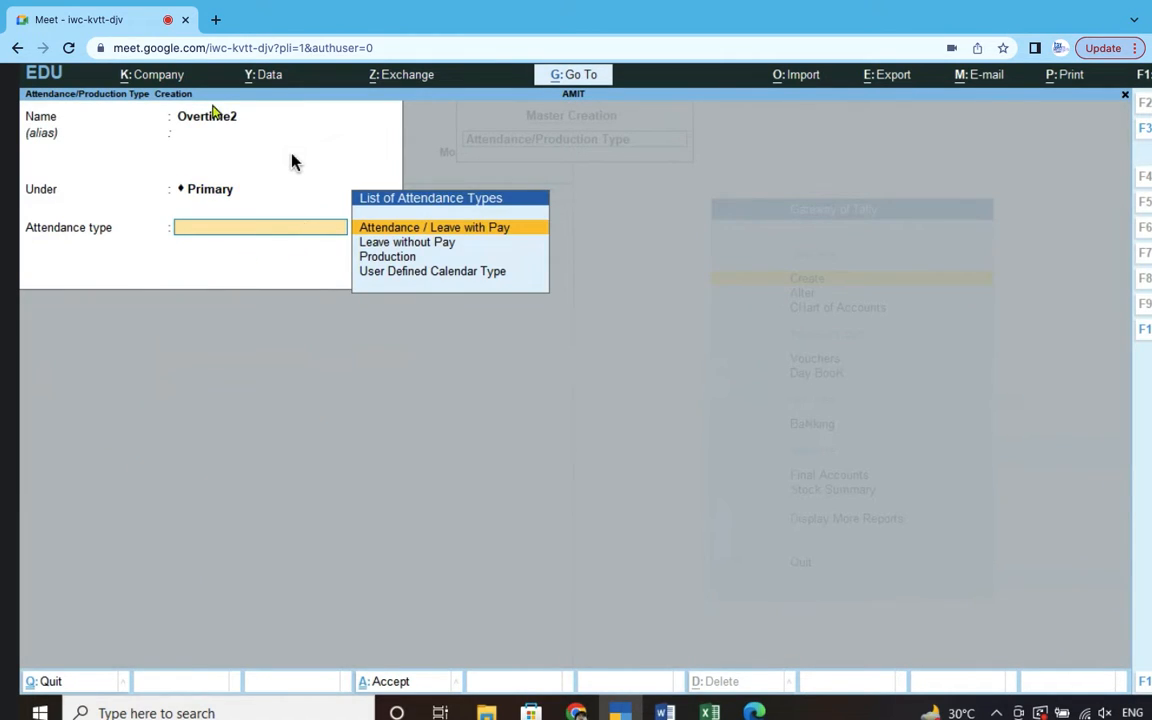
- Make Overtime2 a Production type measured in Hrs of 60 Min, then decline saving it
{"action": "left_click", "coordinate": [396, 258]}
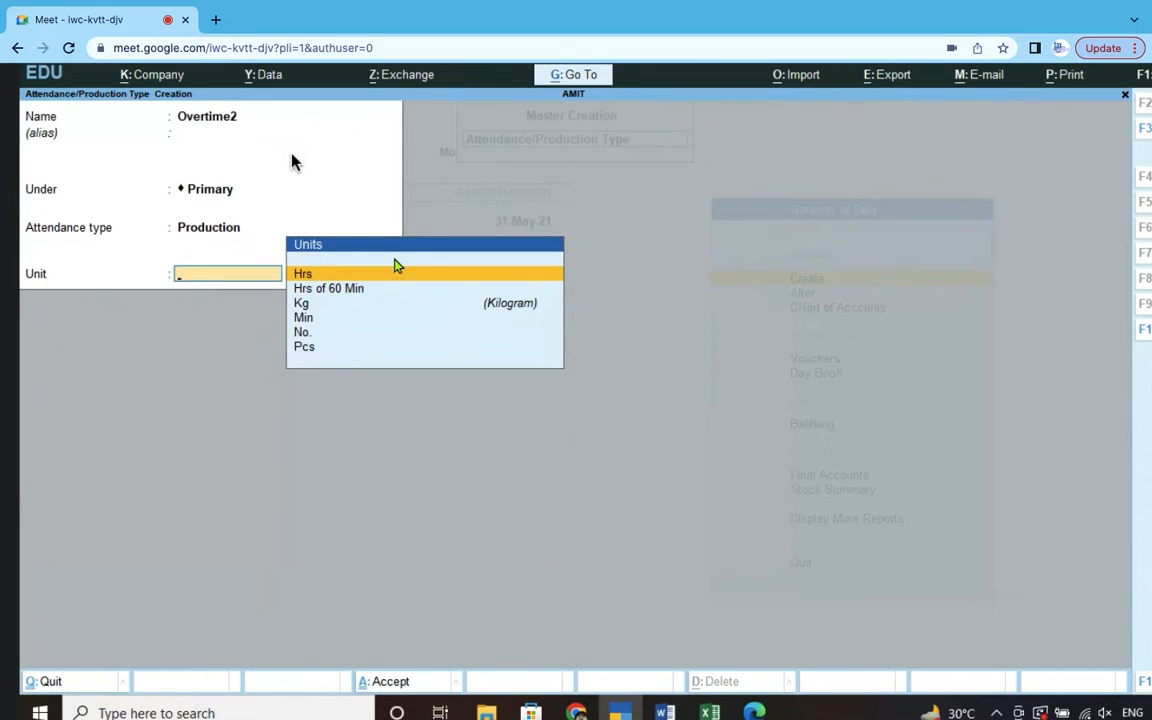
{"action": "left_click", "coordinate": [338, 288]}
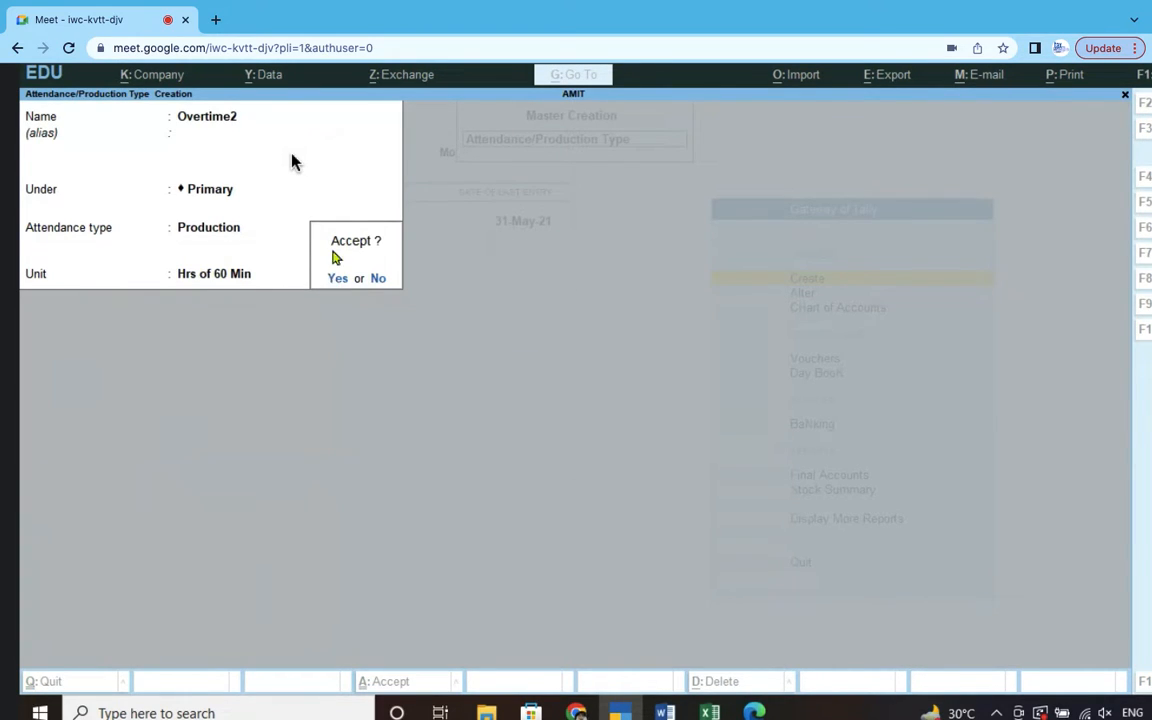
{"action": "left_click", "coordinate": [379, 281]}
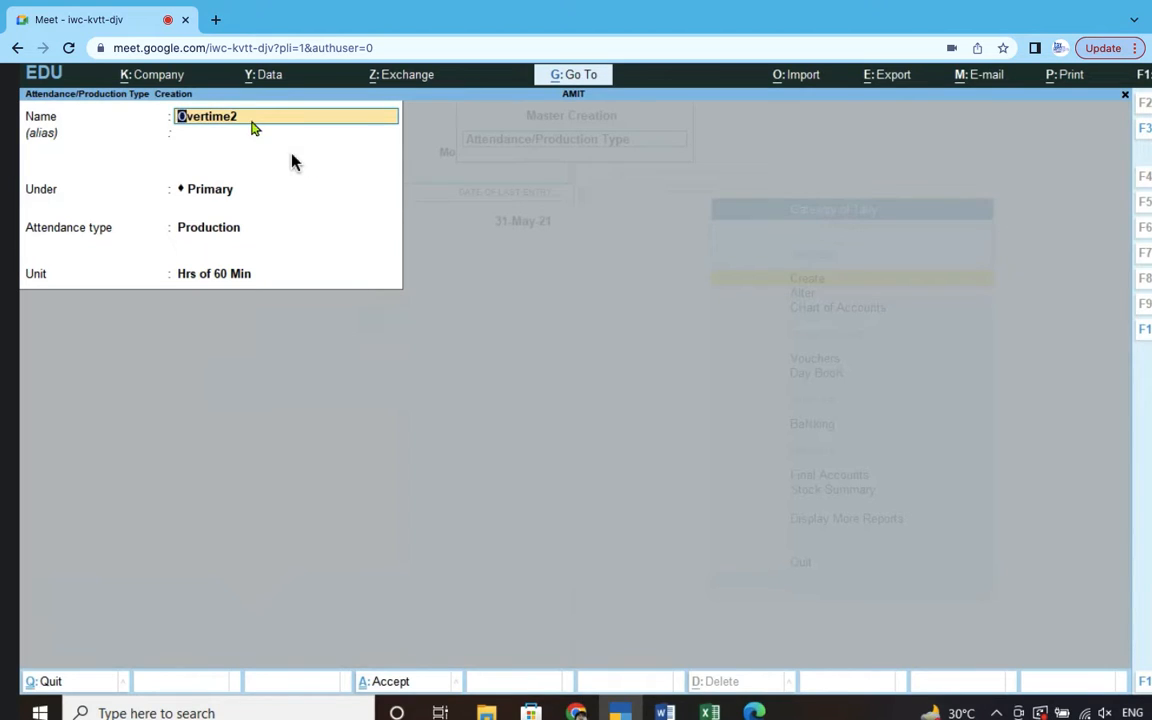
- Name the attendance type Leave 2 with type Leave without Pay, then decline saving it
{"action": "key", "text": "BackSpace"}
{"action": "key", "text": "BackSpace"}
{"action": "key", "text": "BackSpace"}
{"action": "key", "text": "BackSpace"}
{"action": "key", "text": "BackSpace"}
{"action": "key", "text": "BackSpace"}
{"action": "key", "text": "BackSpace"}
{"action": "key", "text": "BackSpace"}
{"action": "key", "text": "BackSpace"}
{"action": "type", "text": "Leave 2"}
{"action": "key", "text": "Return"}
{"action": "key", "text": "Return"}
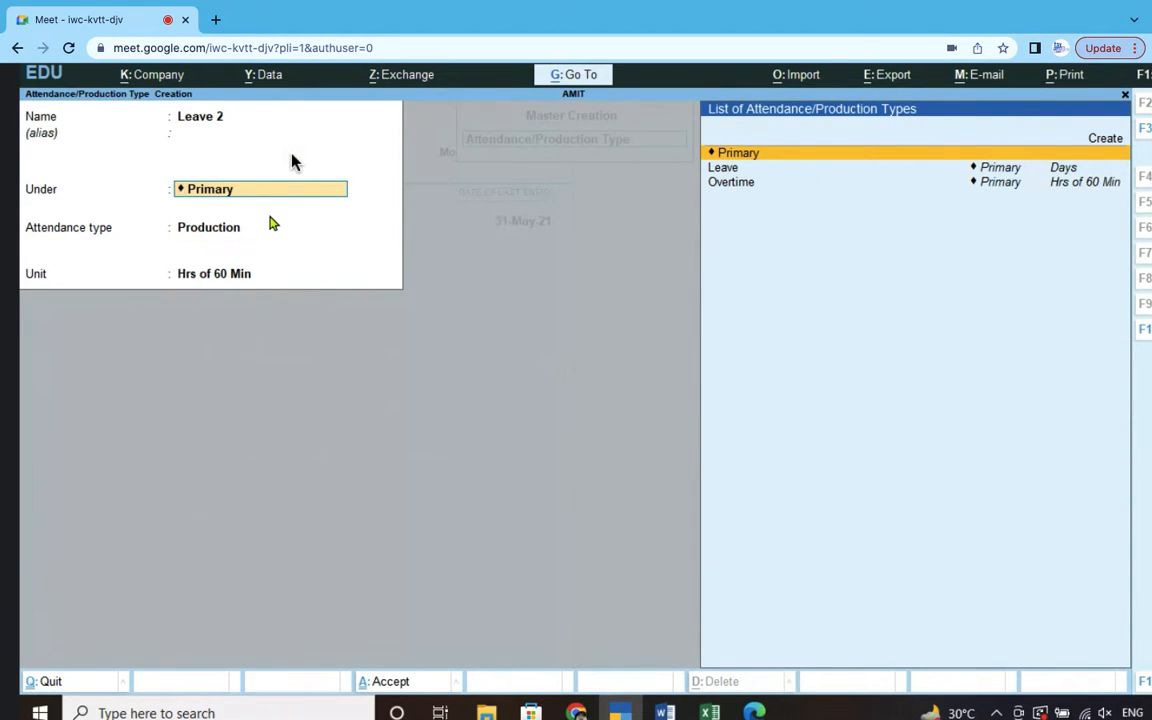
{"action": "key", "text": "Return"}
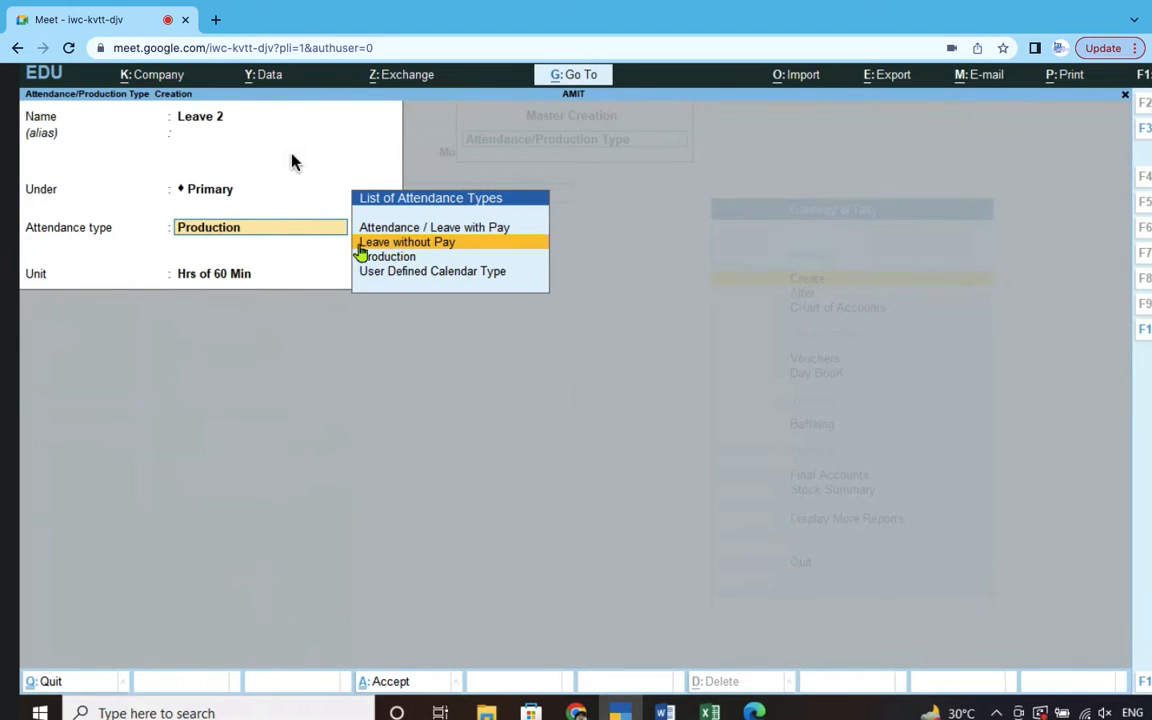
{"action": "left_click", "coordinate": [401, 245]}
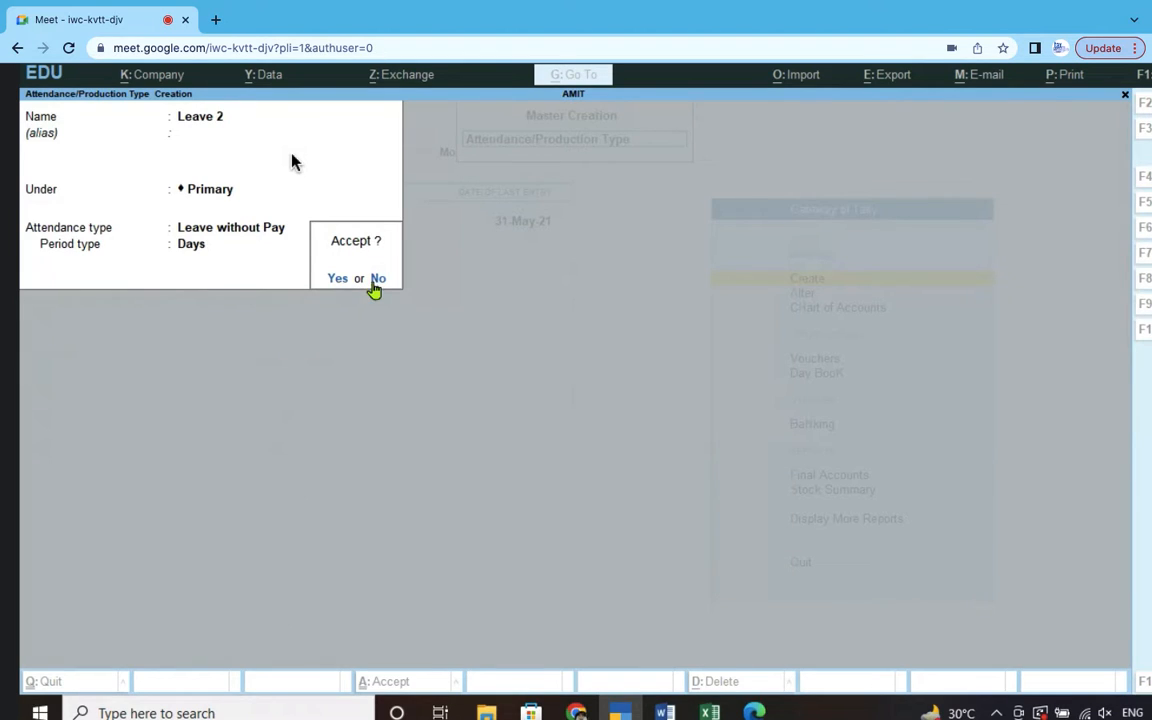
{"action": "left_click", "coordinate": [380, 280]}
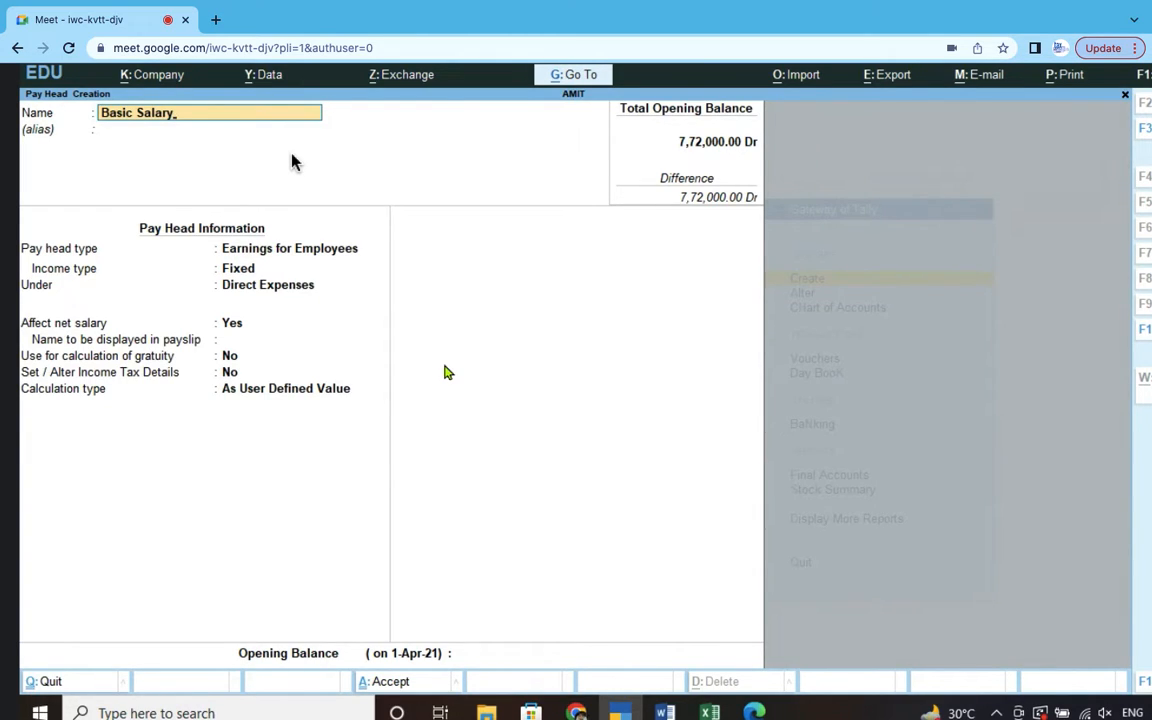
- Rename the pay head from Basic Salary to Basic Salary 3 after the duplicate-name error
{"action": "key", "text": "Return"}
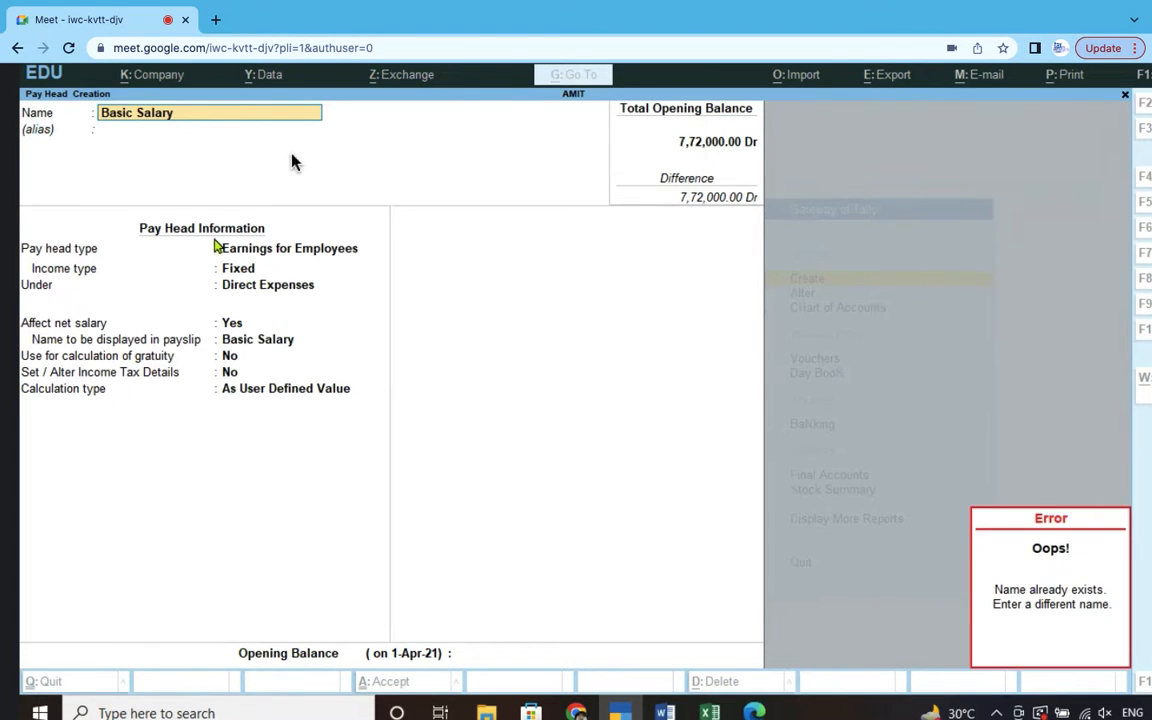
{"action": "left_click", "coordinate": [168, 118]}
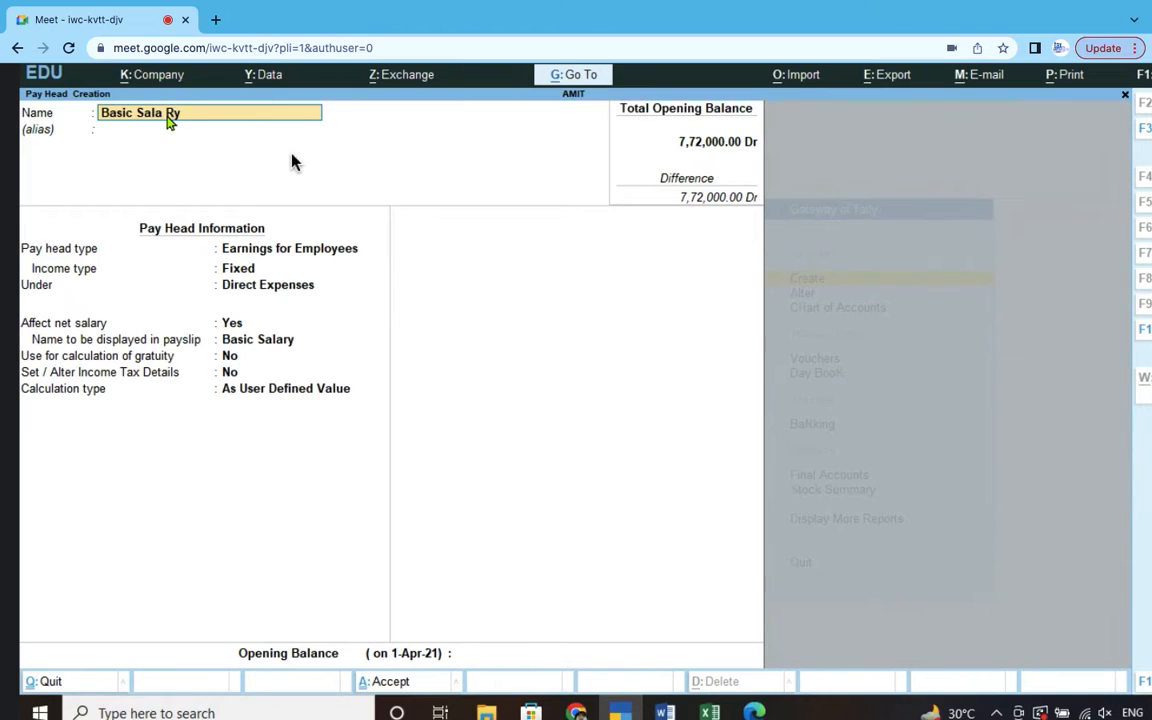
{"action": "type", "text": "3"}
{"action": "key", "text": "BackSpace"}
{"action": "key", "text": "BackSpace"}
- Make Basic Salary 3 a Fixed Earnings for Employees head under Indirect Expenses, calculated at Flat Rate
{"action": "key", "text": "Return"}
{"action": "key", "text": "Return"}
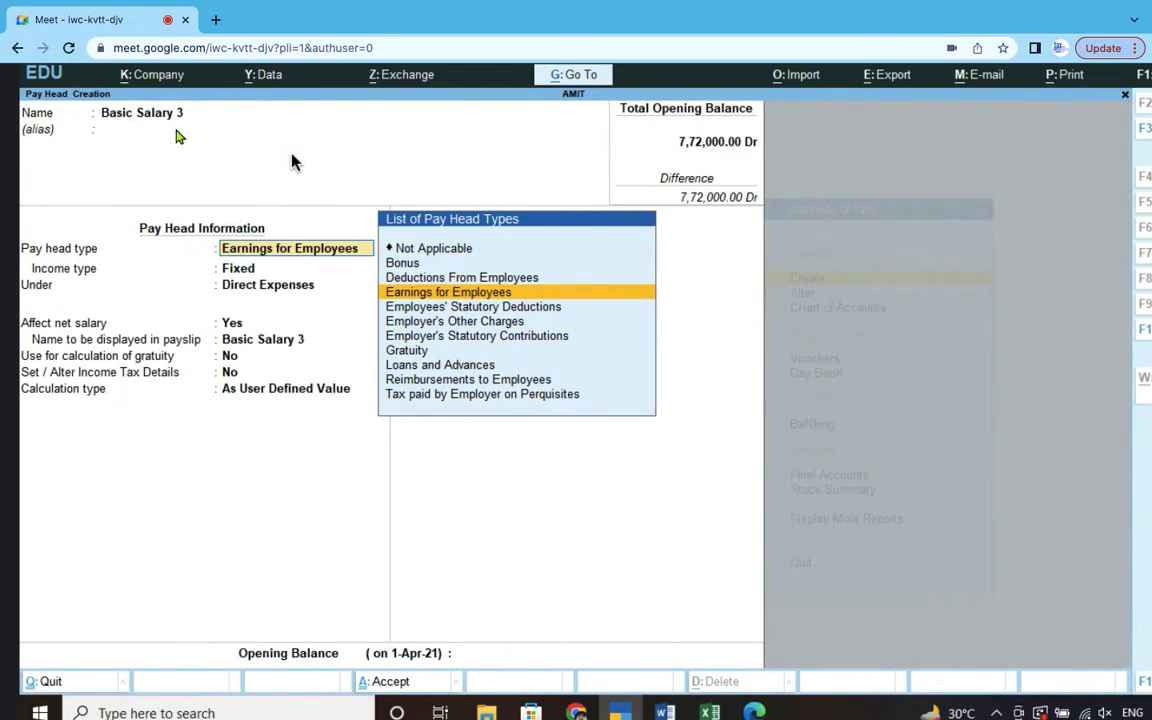
{"action": "left_click", "coordinate": [450, 294]}
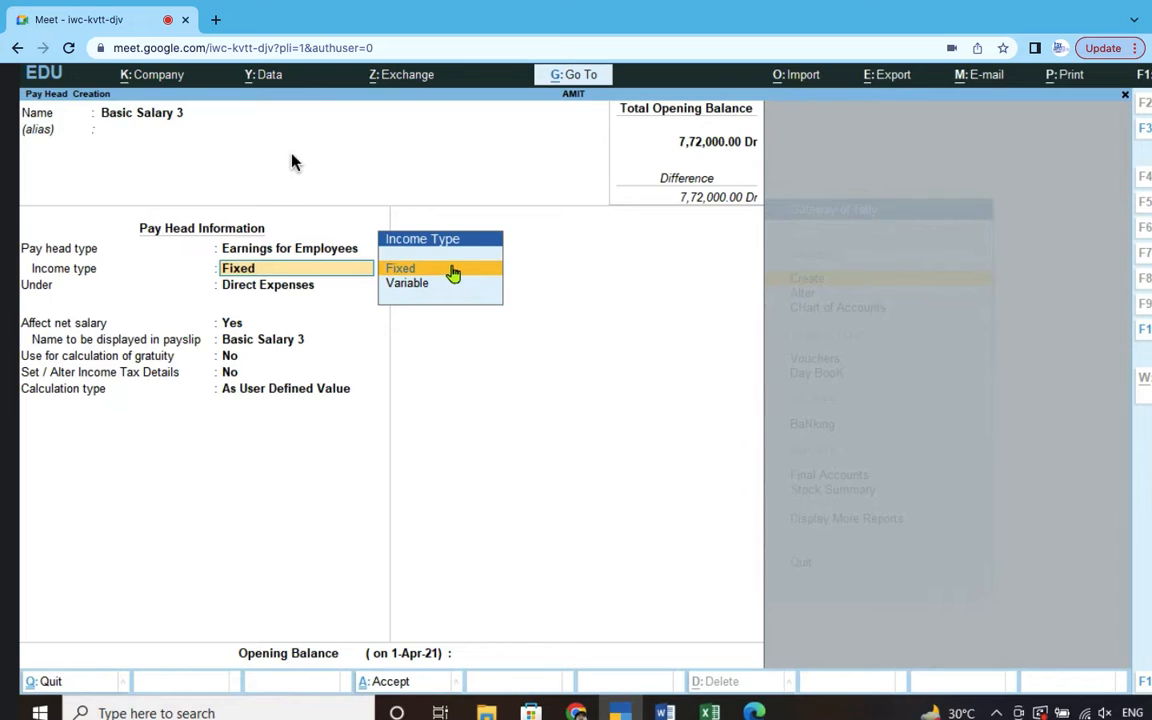
{"action": "left_click", "coordinate": [397, 273]}
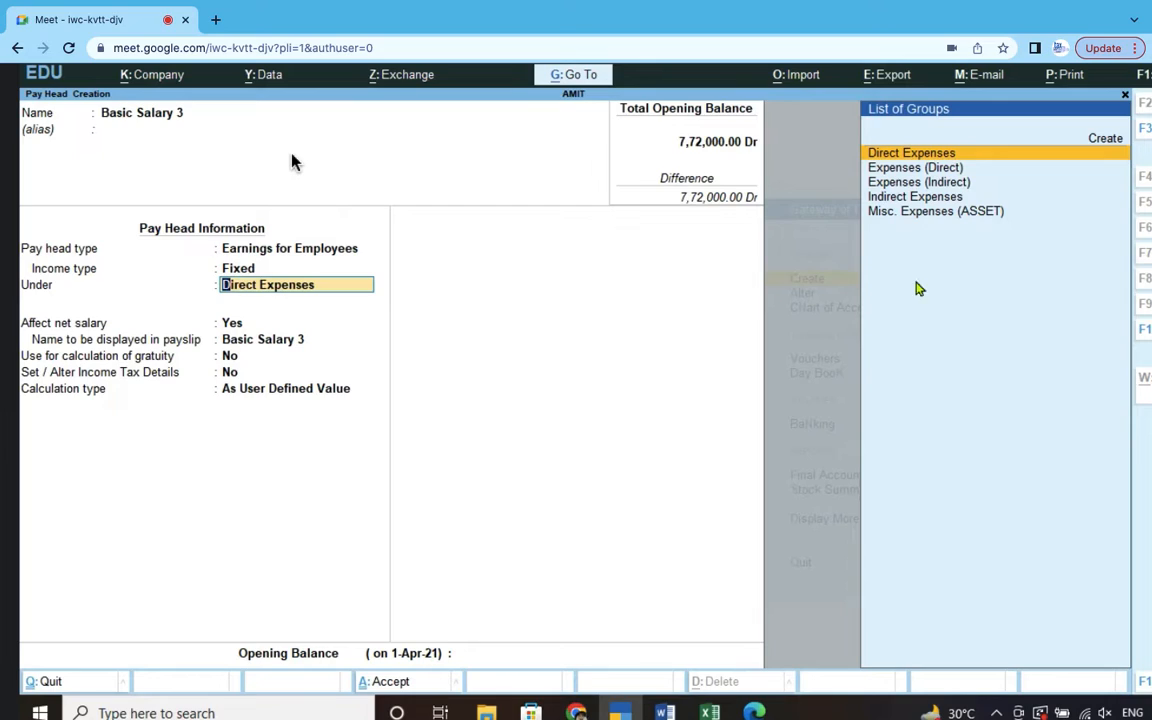
{"action": "left_click", "coordinate": [950, 186]}
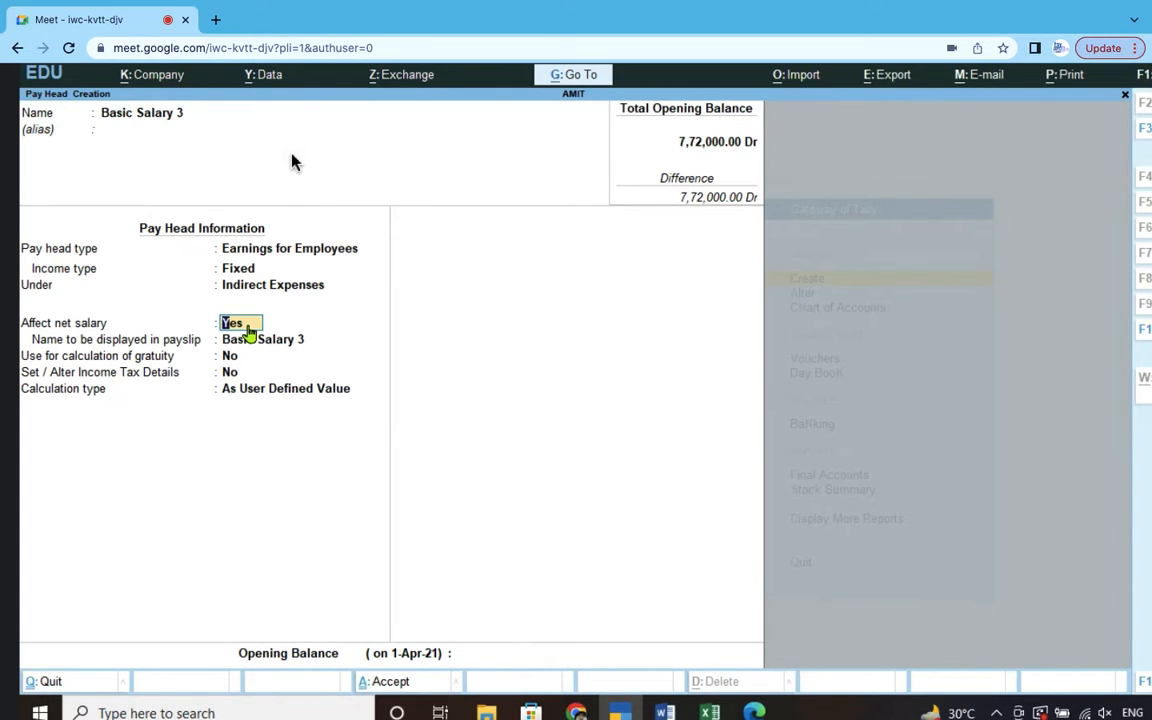
{"action": "key", "text": "Return"}
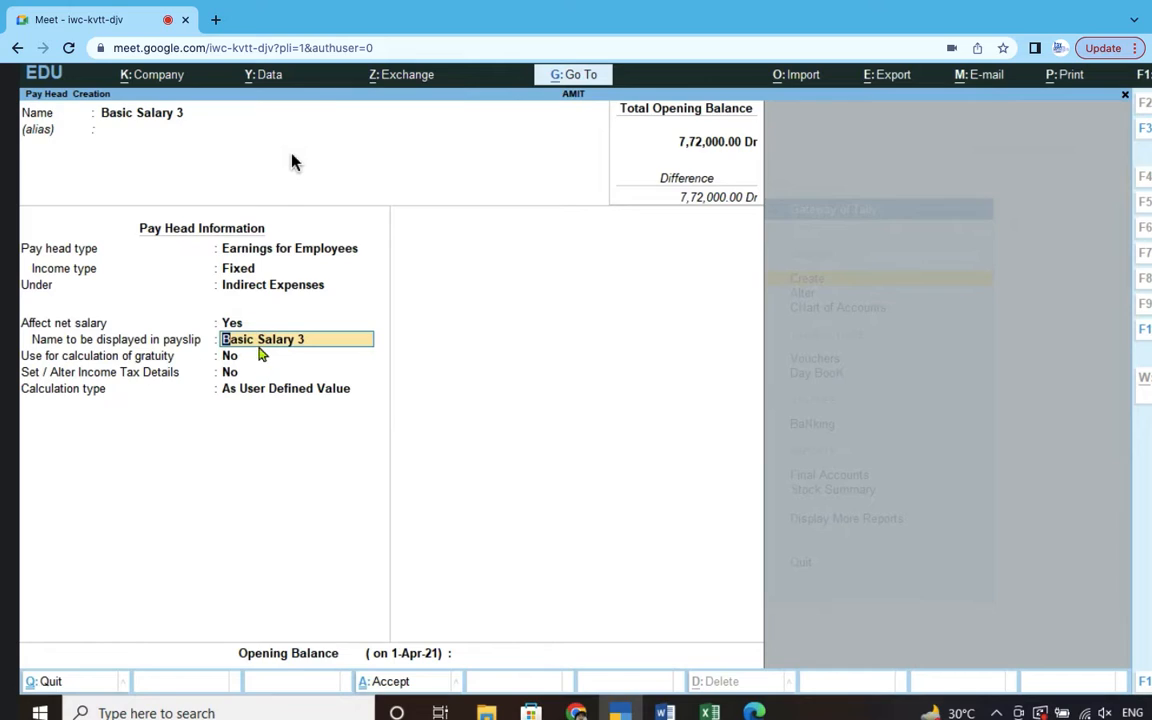
{"action": "key", "text": "Return"}
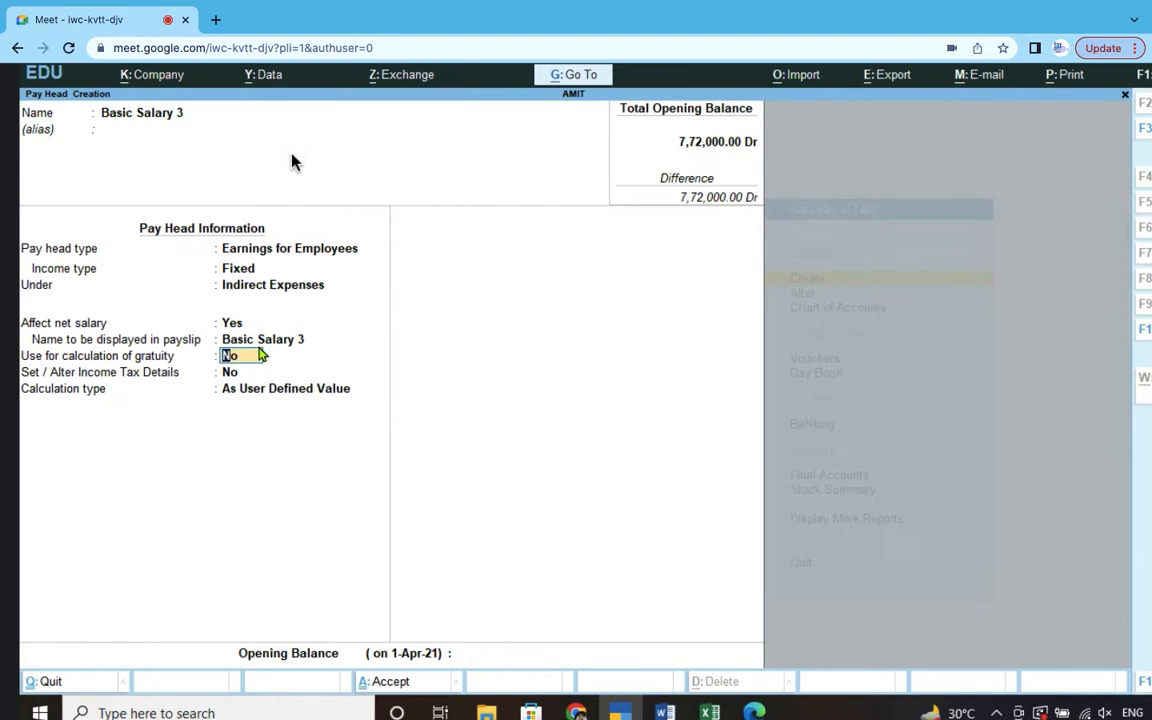
{"action": "key", "text": "Return"}
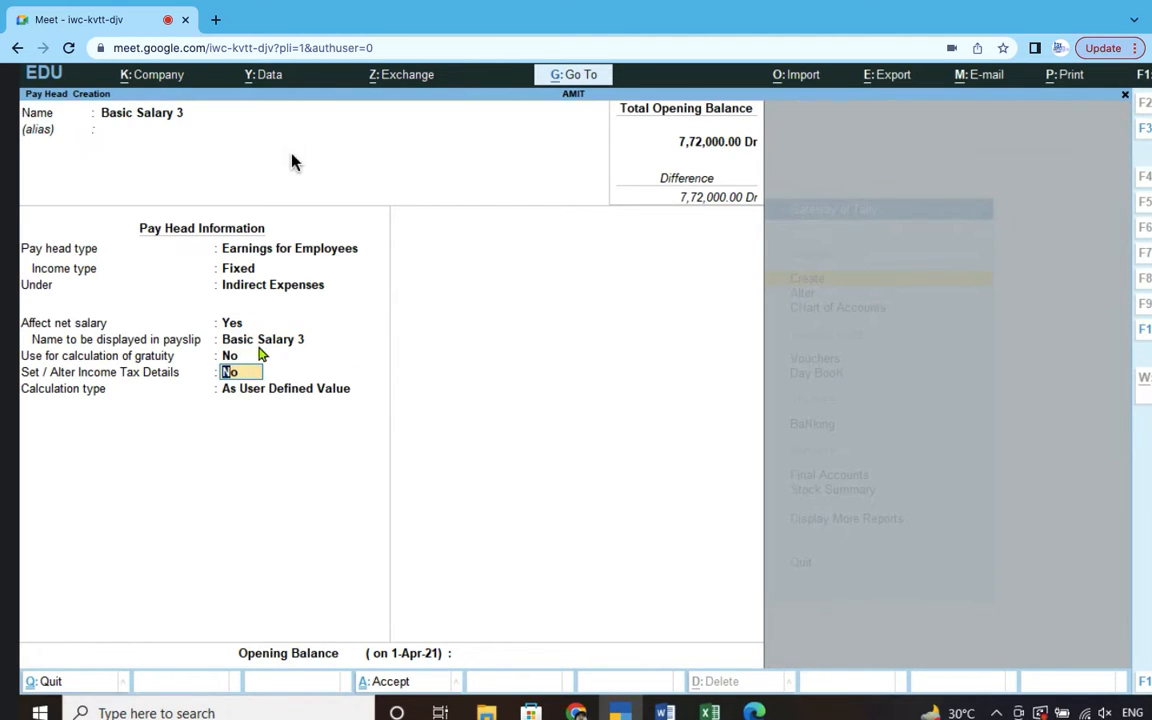
{"action": "key", "text": "Return"}
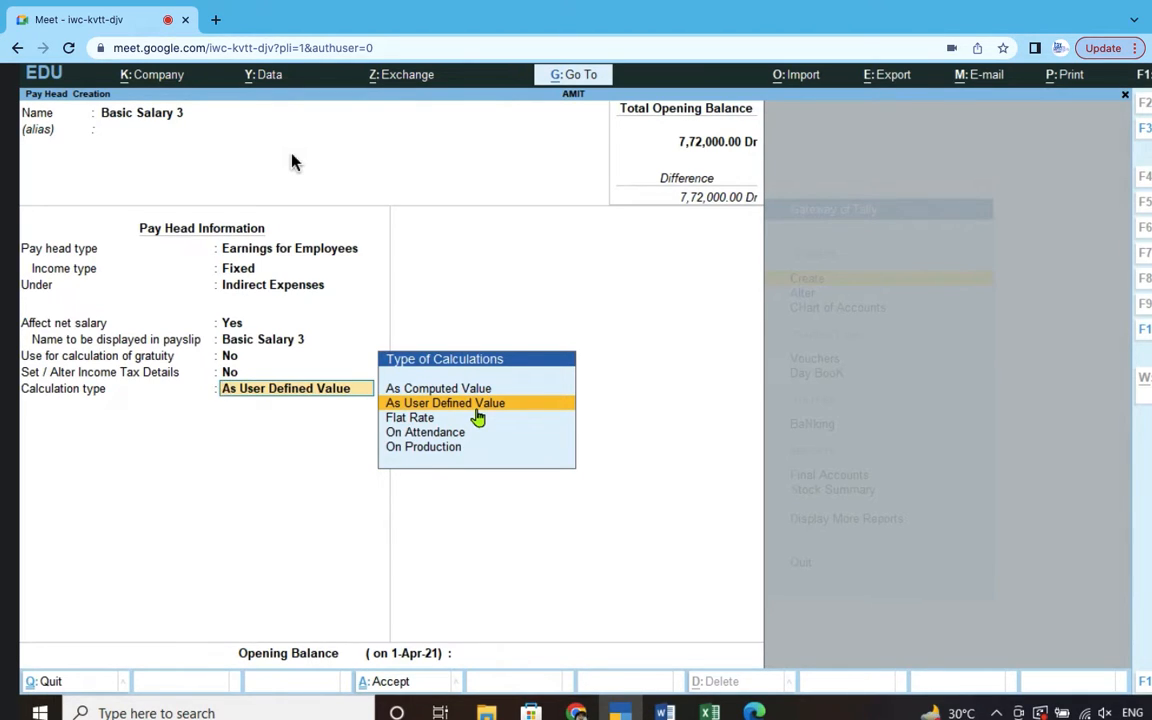
{"action": "left_click", "coordinate": [424, 420]}
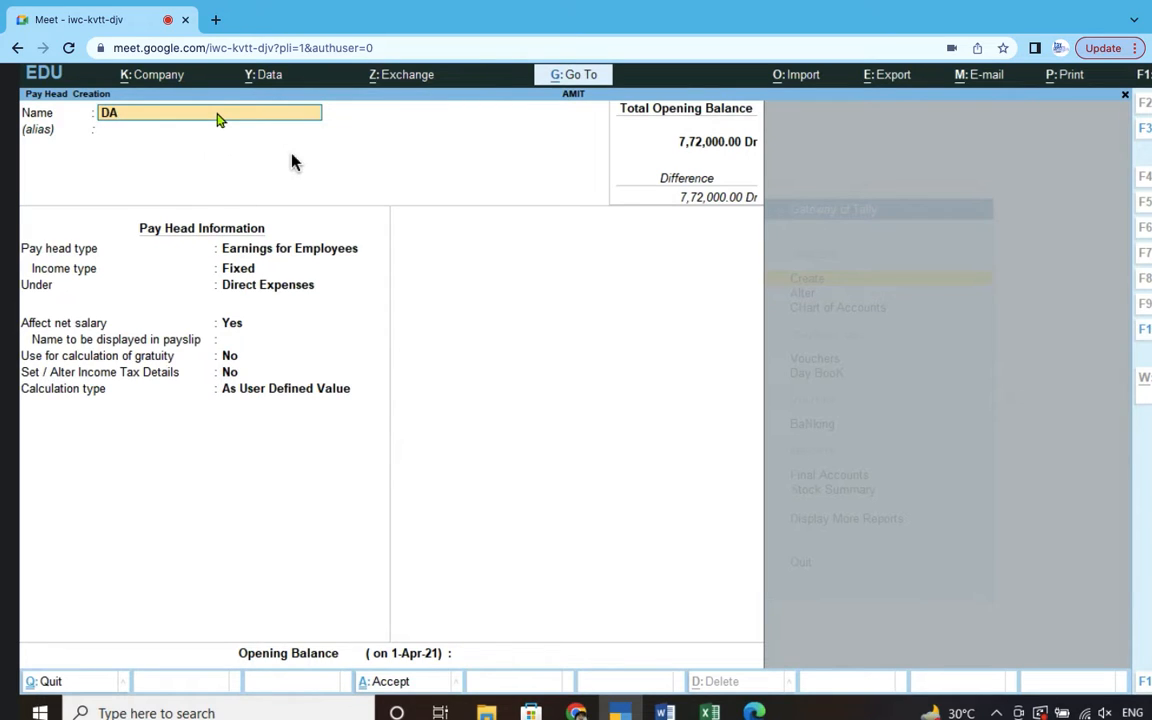
- Name the pay head DA 2 as a Fixed Earnings for Employees head under Indirect Expenses
{"action": "key", "text": "Return"}
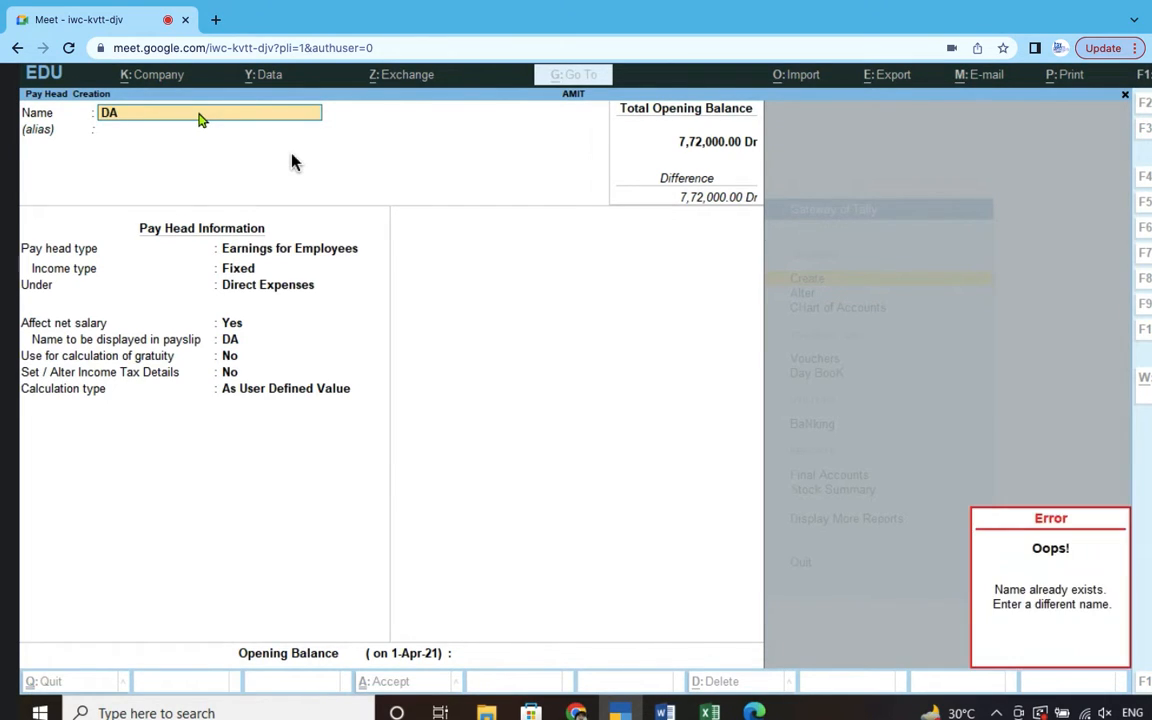
{"action": "type", "text": "2"}
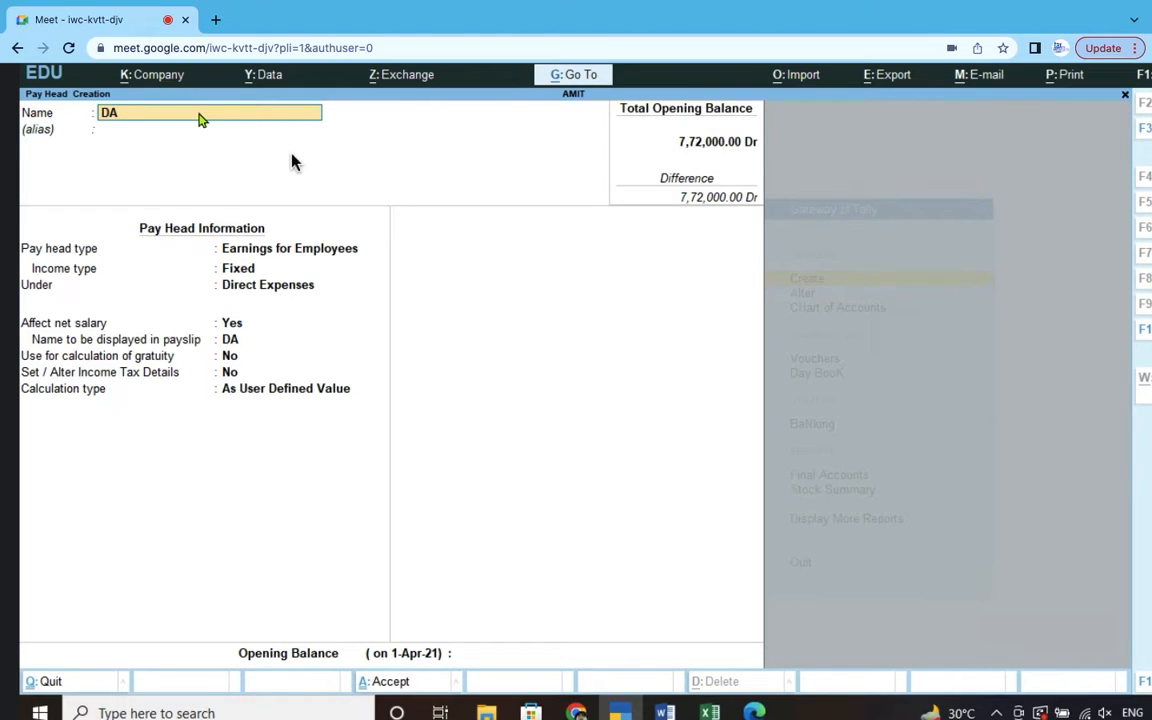
{"action": "type", "text": " 2"}
{"action": "key", "text": "Return"}
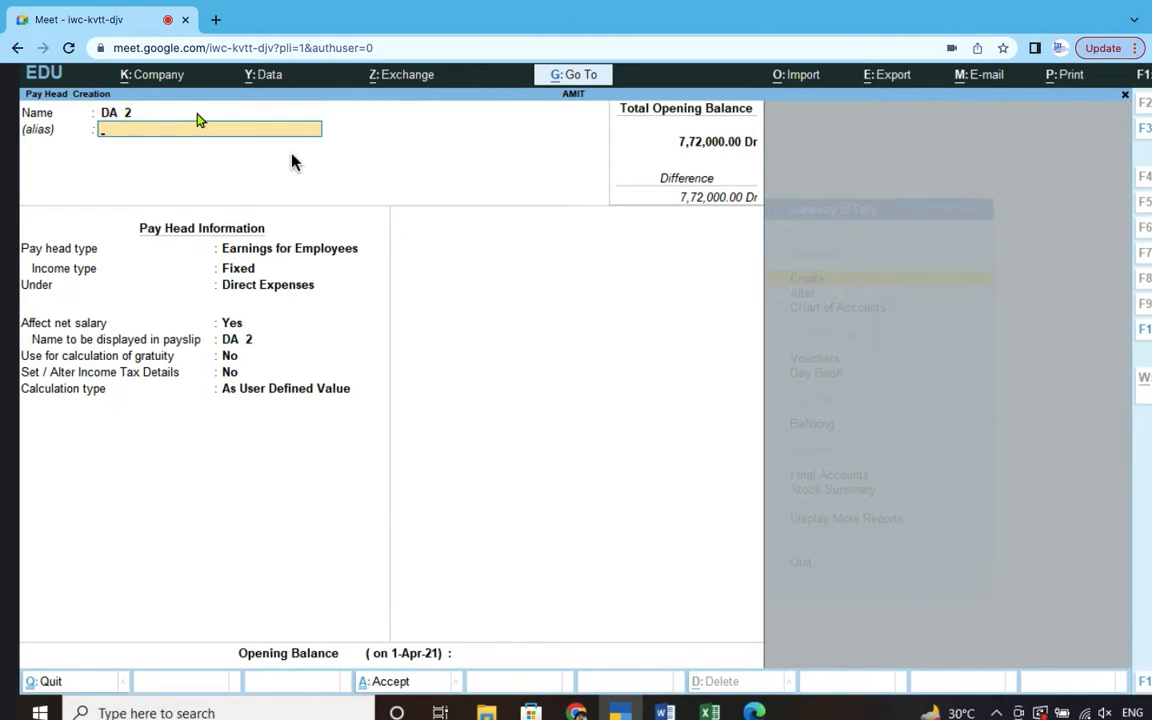
{"action": "key", "text": "Return"}
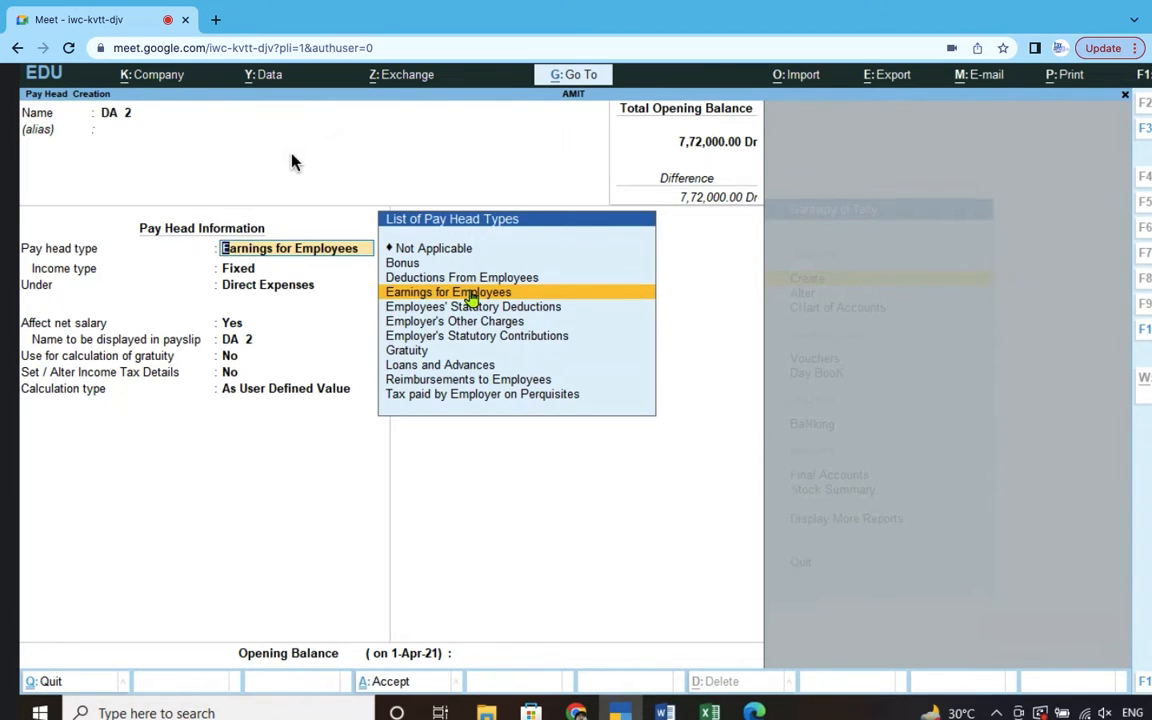
{"action": "key", "text": "Return"}
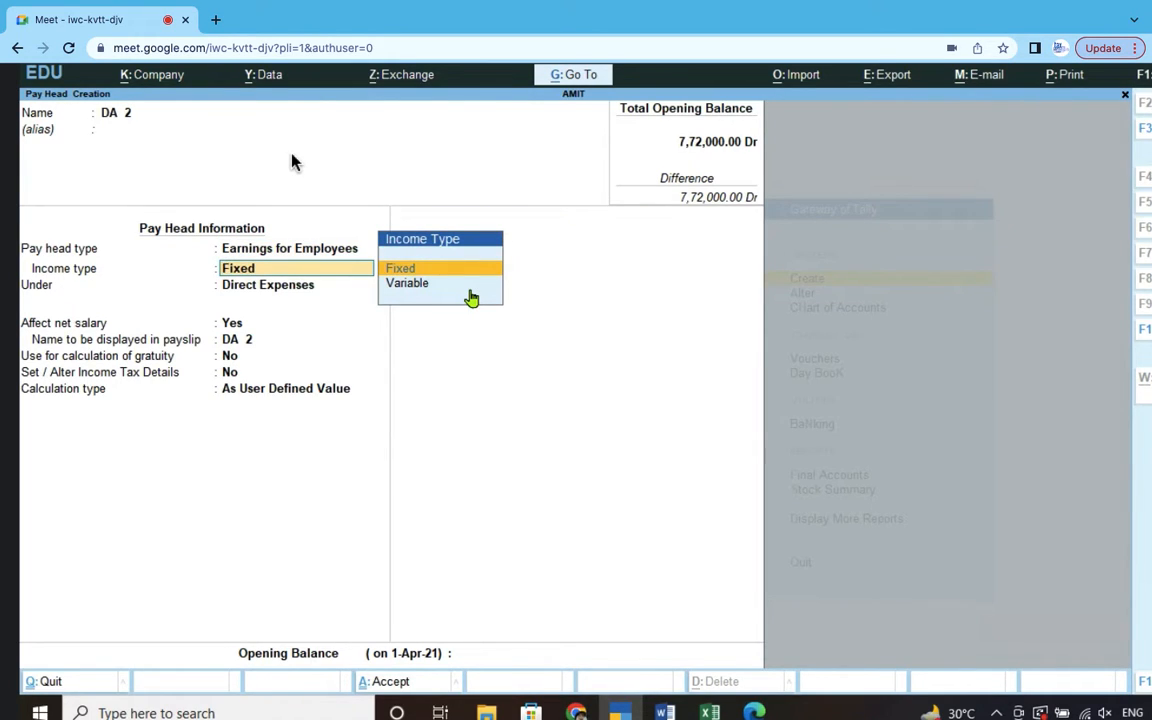
{"action": "key", "text": "Return"}
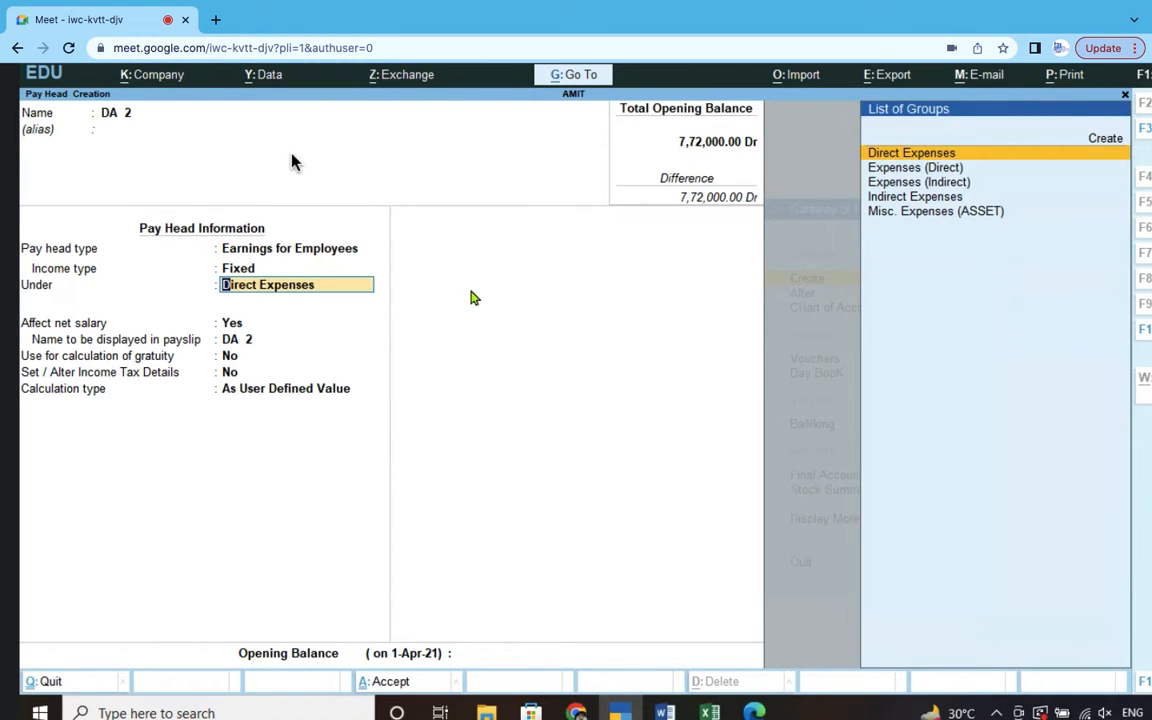
{"action": "left_click", "coordinate": [948, 186]}
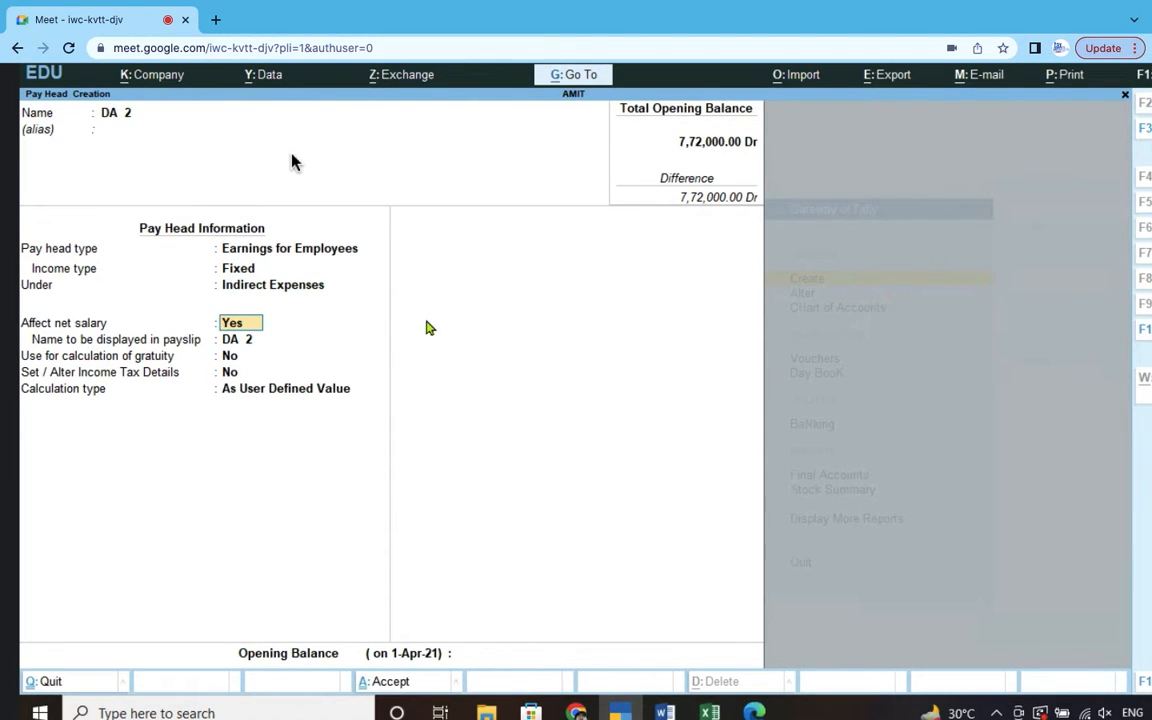
{"action": "key", "text": "Return"}
{"action": "key", "text": "Return"}
{"action": "key", "text": "Return"}
{"action": "key", "text": "Return"}
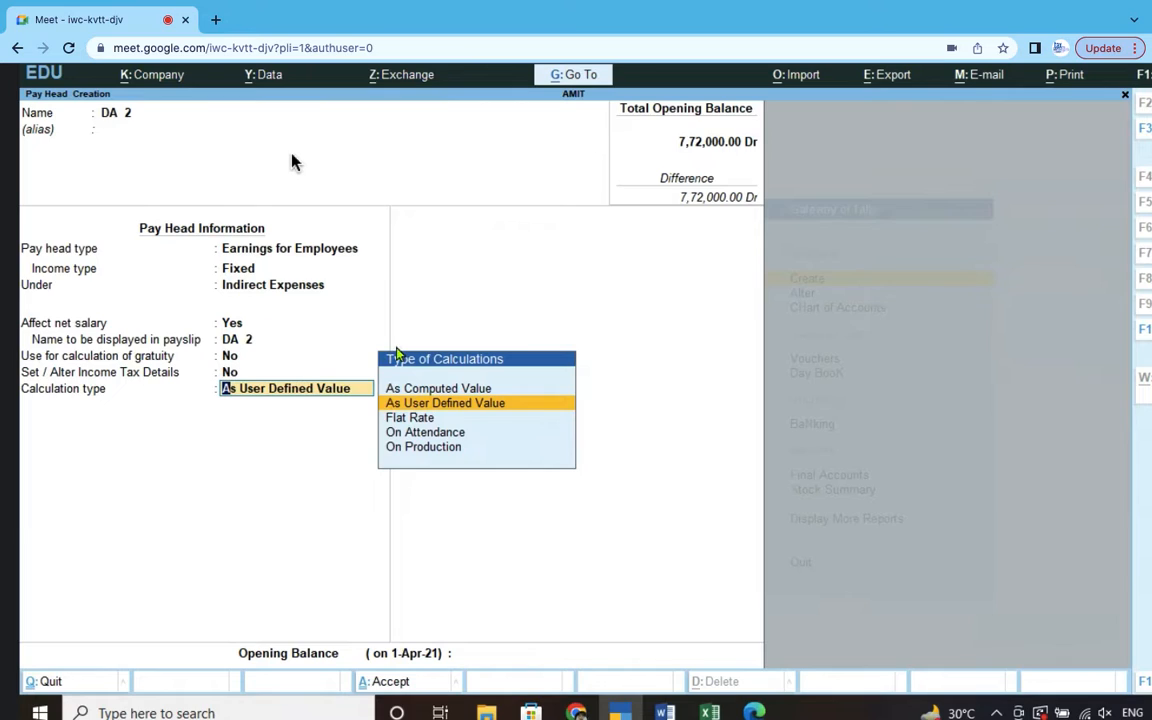
{"action": "key", "text": "alt+Tab"}
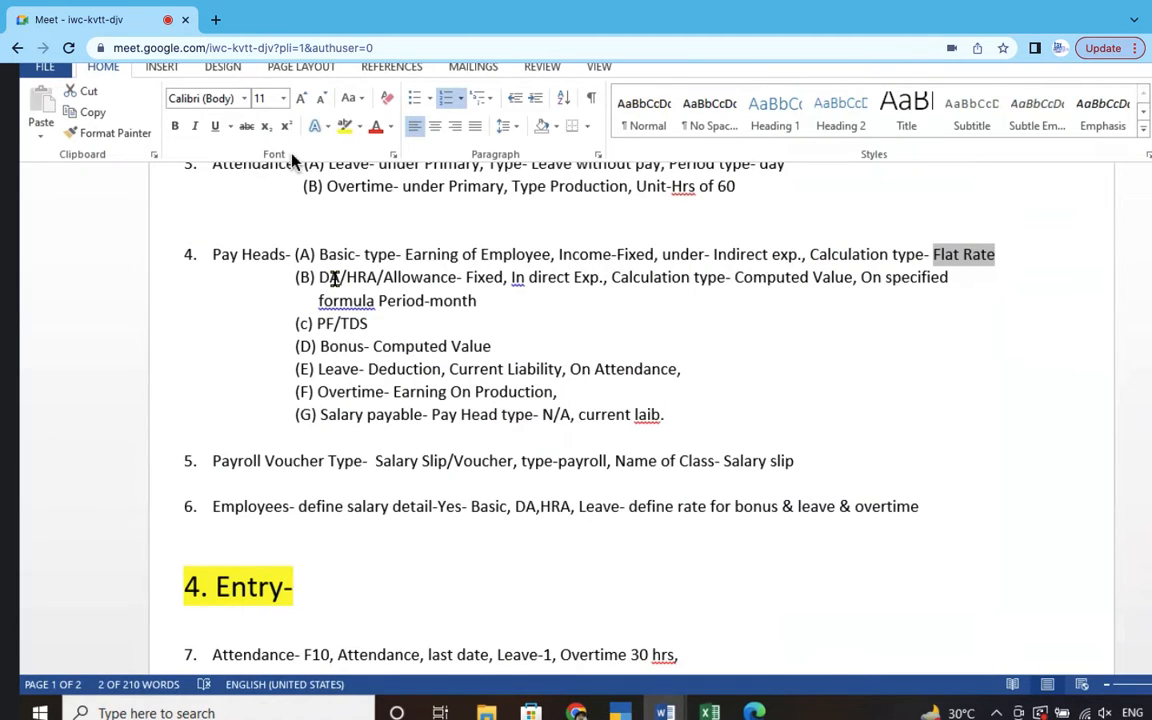
- Highlight DA and its Computed Value calculation type in the Word notes
{"action": "left_click_drag", "start_coordinate": [342, 277], "coordinate": [331, 277]}
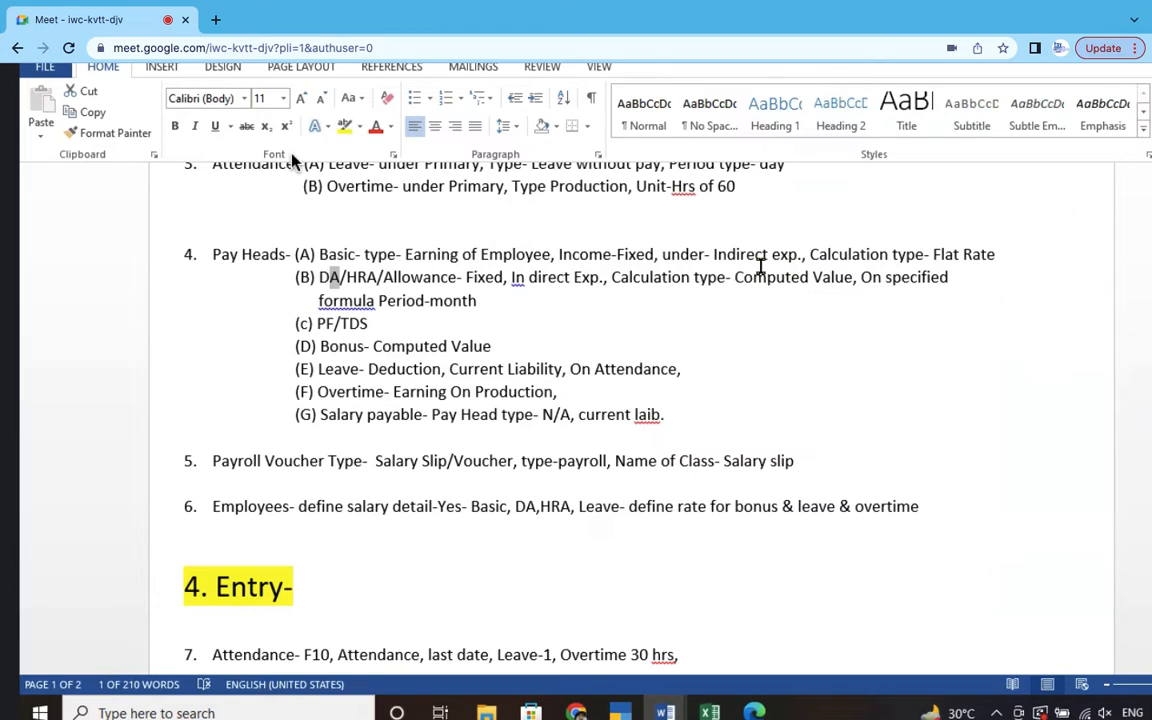
{"action": "left_click_drag", "start_coordinate": [735, 277], "coordinate": [855, 277]}
{"action": "key", "text": "alt+Tab"}
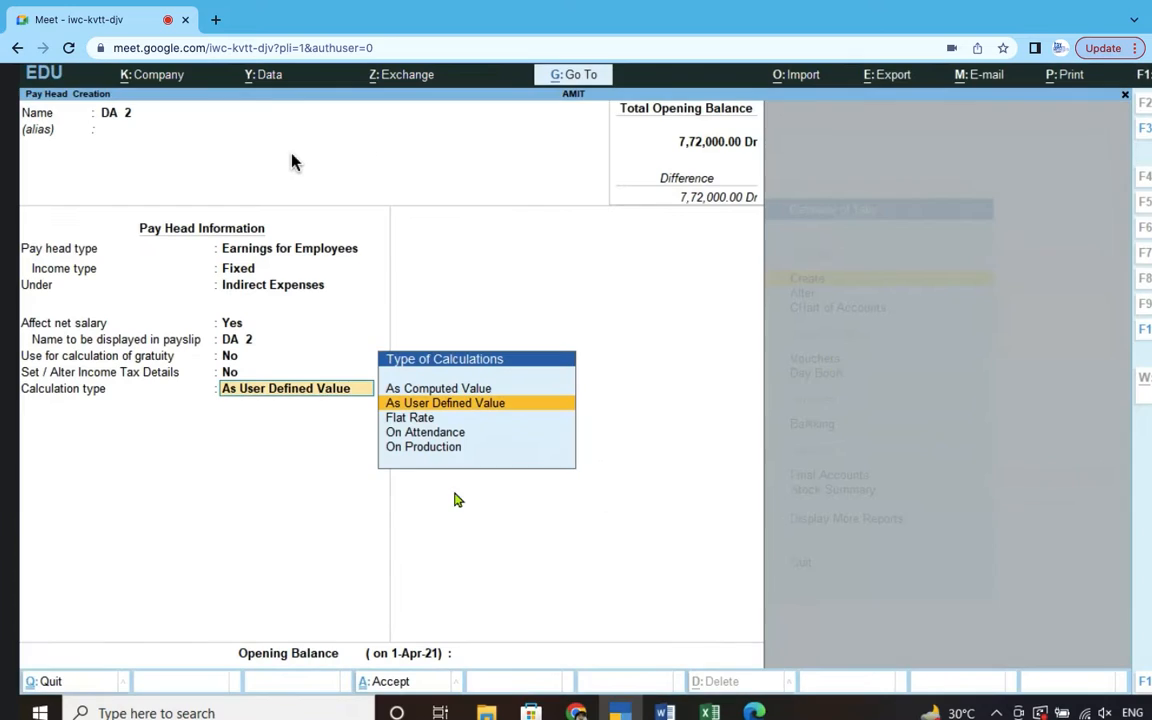
- Set DA 2 to As Computed Value with rounding Not Applicable, checking the notes' formula wording
{"action": "left_click", "coordinate": [482, 390]}
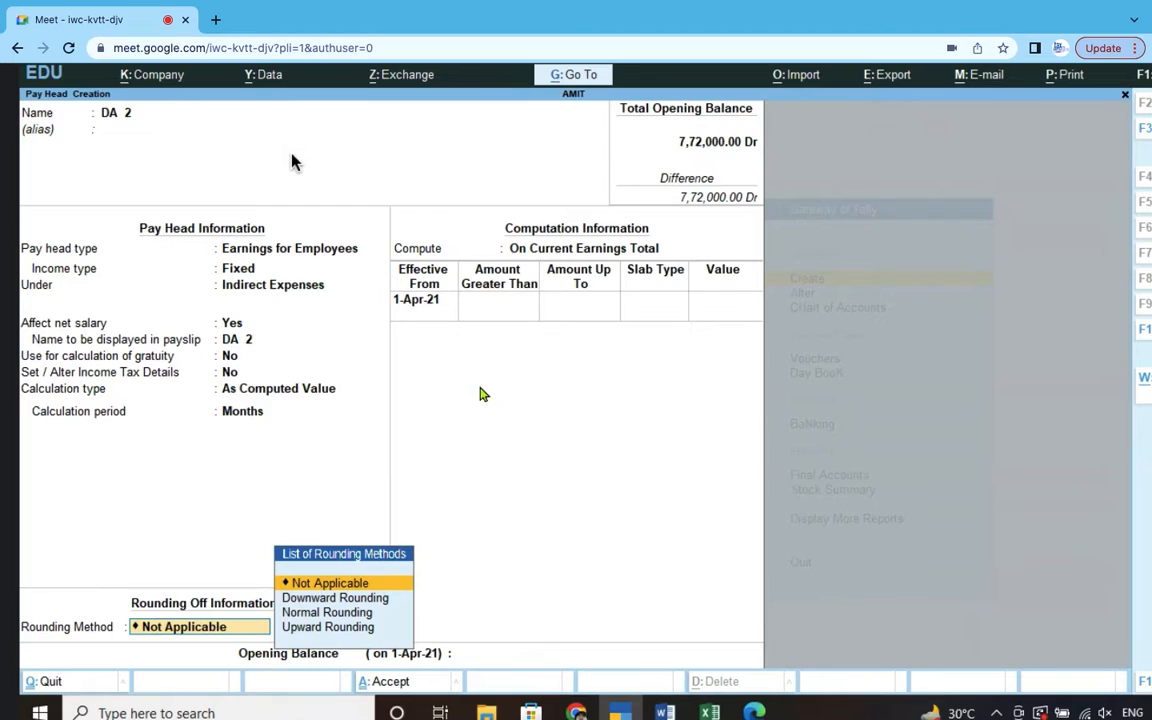
{"action": "key", "text": "Return"}
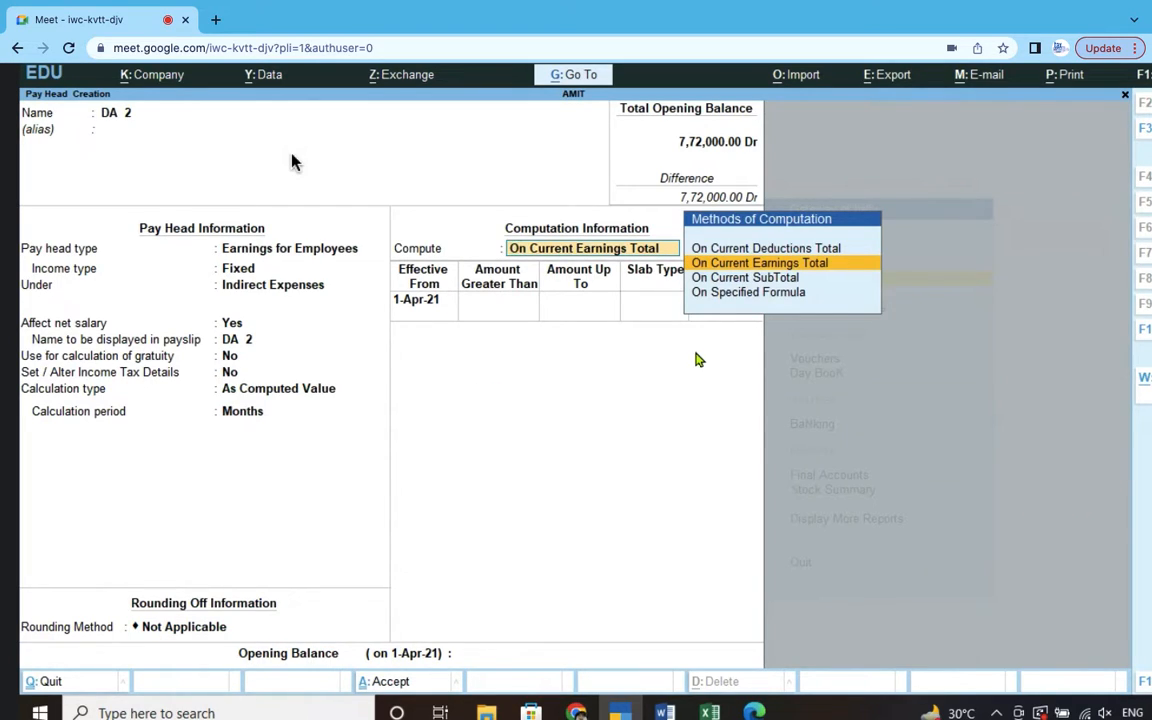
{"action": "key", "text": "alt+Tab"}
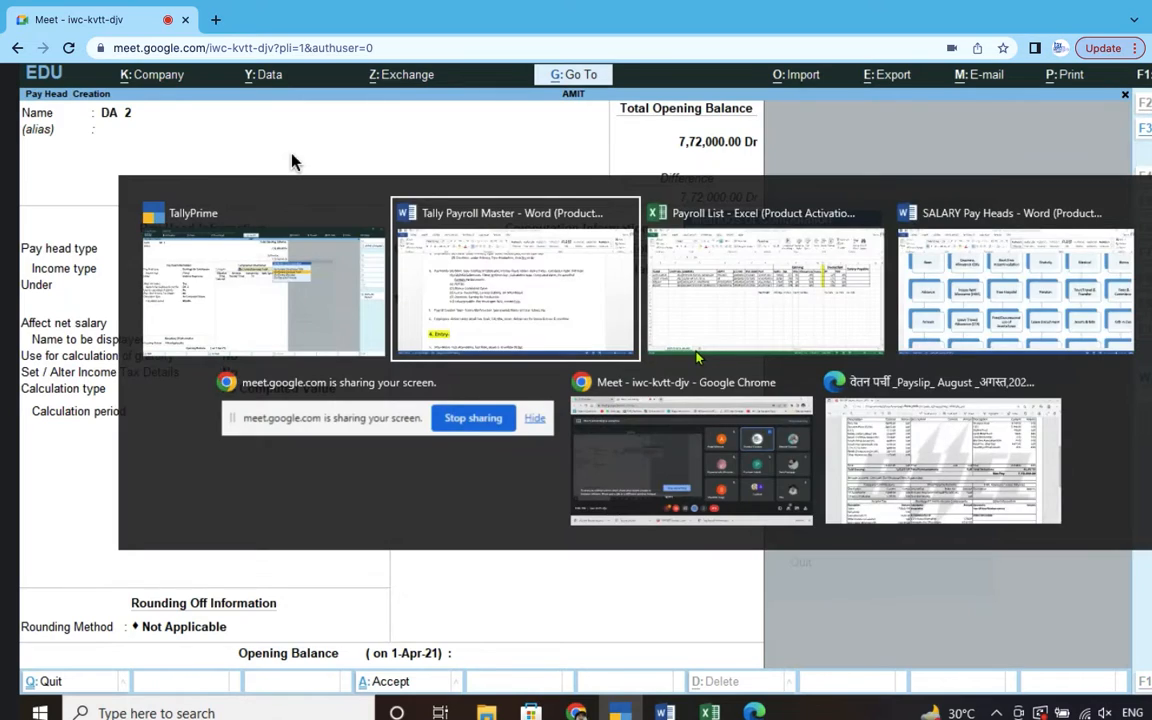
{"action": "left_click_drag", "start_coordinate": [860, 277], "coordinate": [955, 279]}
{"action": "left_click_drag", "start_coordinate": [372, 302], "coordinate": [319, 300]}
{"action": "key", "text": "alt+Tab"}
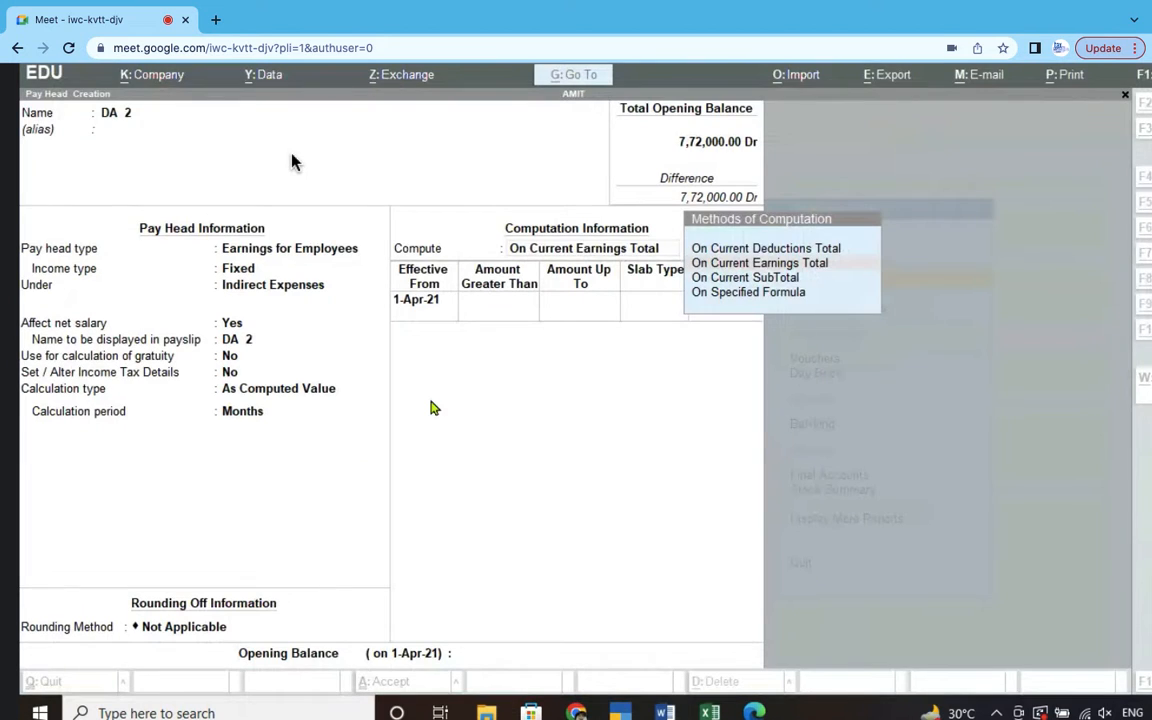
- Compute DA 2 on a specified formula of Basic Salary 3 with a Percentage slab
{"action": "left_click", "coordinate": [772, 293]}
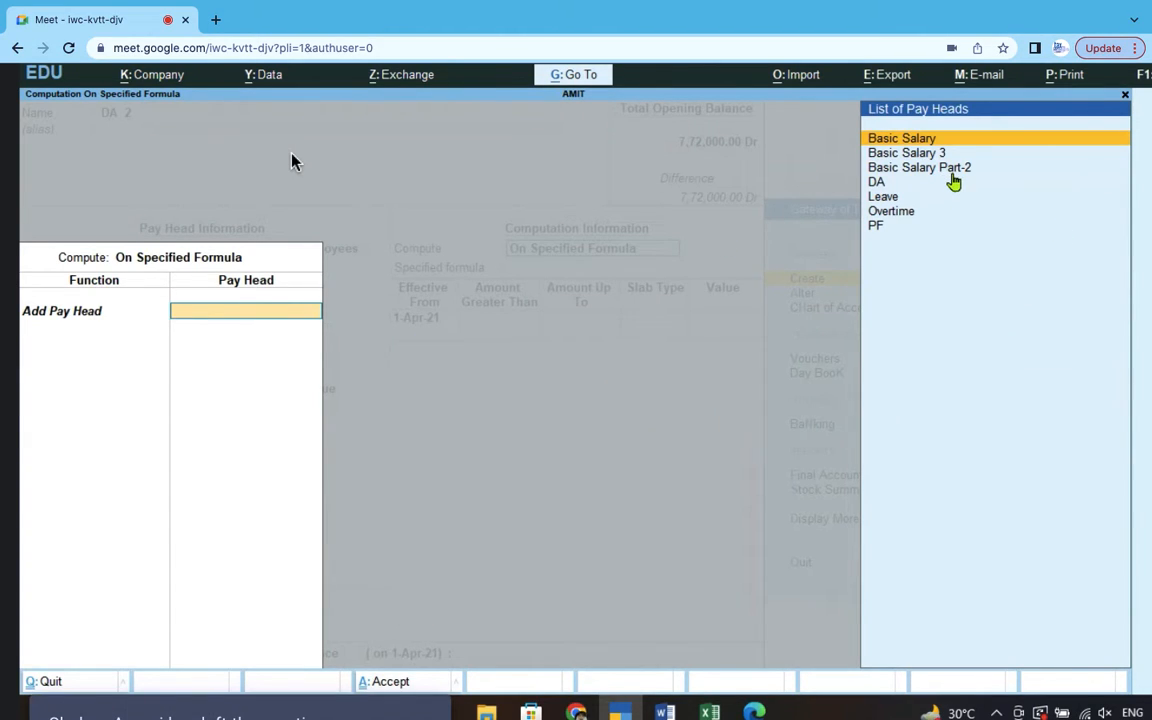
{"action": "left_click", "coordinate": [908, 154]}
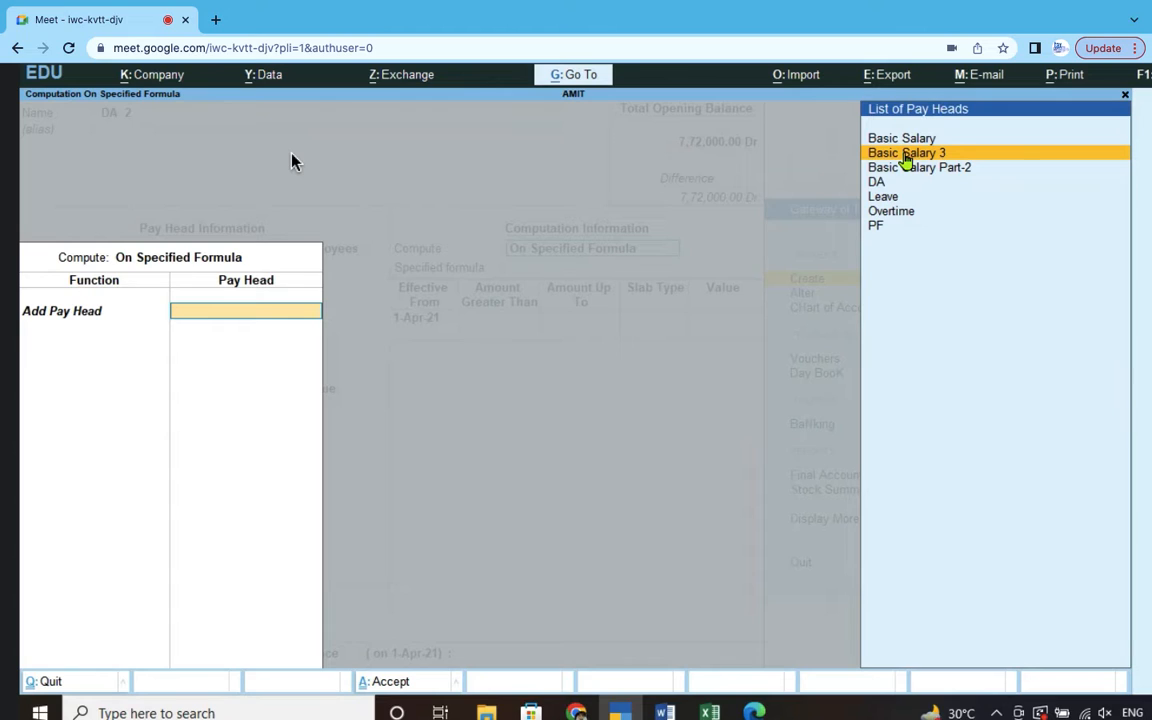
{"action": "left_click", "coordinate": [905, 155]}
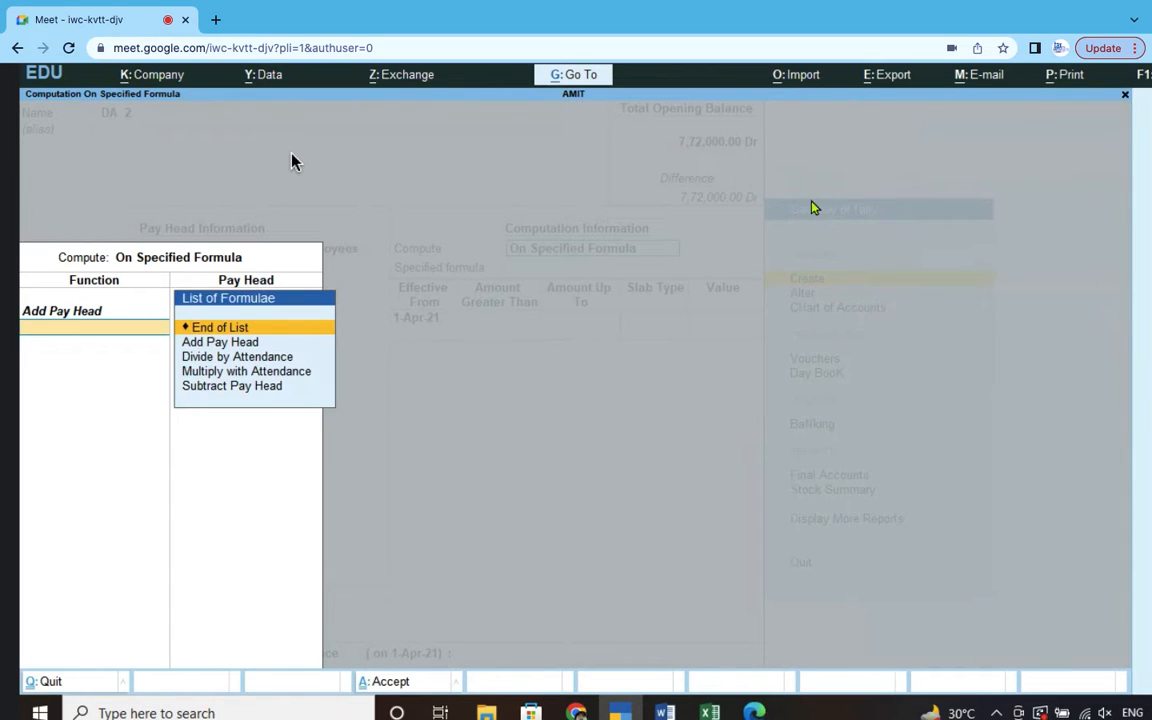
{"action": "key", "text": "Return"}
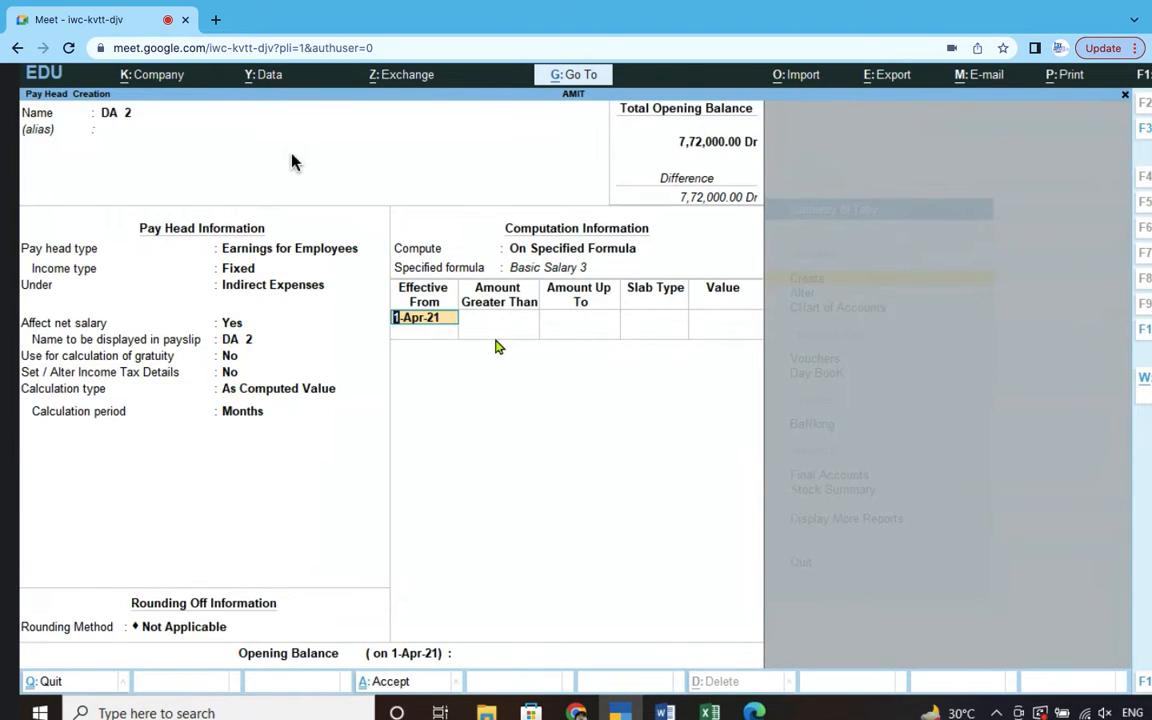
{"action": "key", "text": "Return"}
{"action": "key", "text": "Return"}
{"action": "key", "text": "Return"}
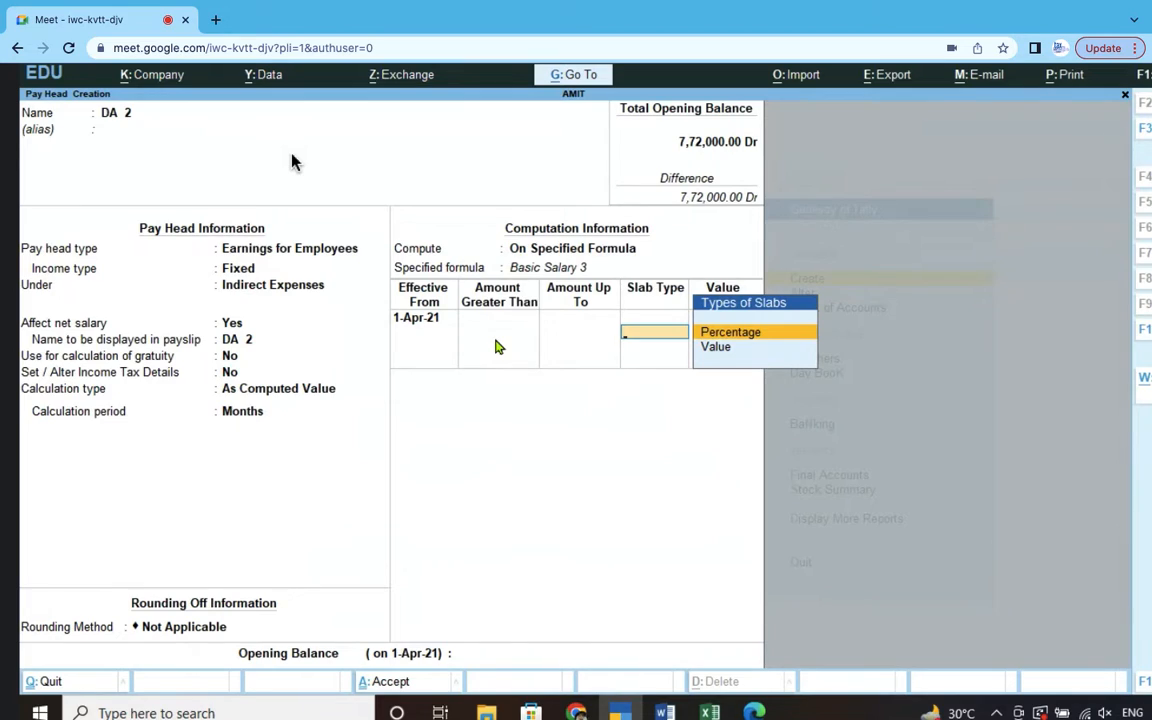
{"action": "left_click", "coordinate": [752, 338]}
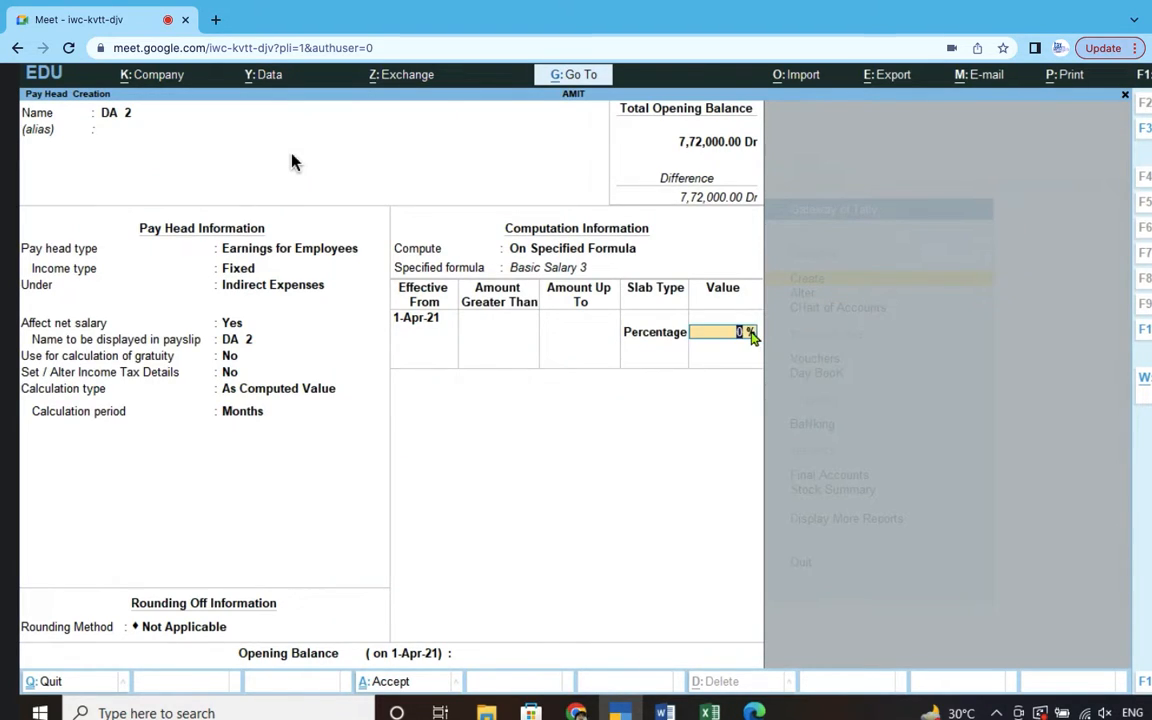
{"action": "left_click", "coordinate": [720, 710]}
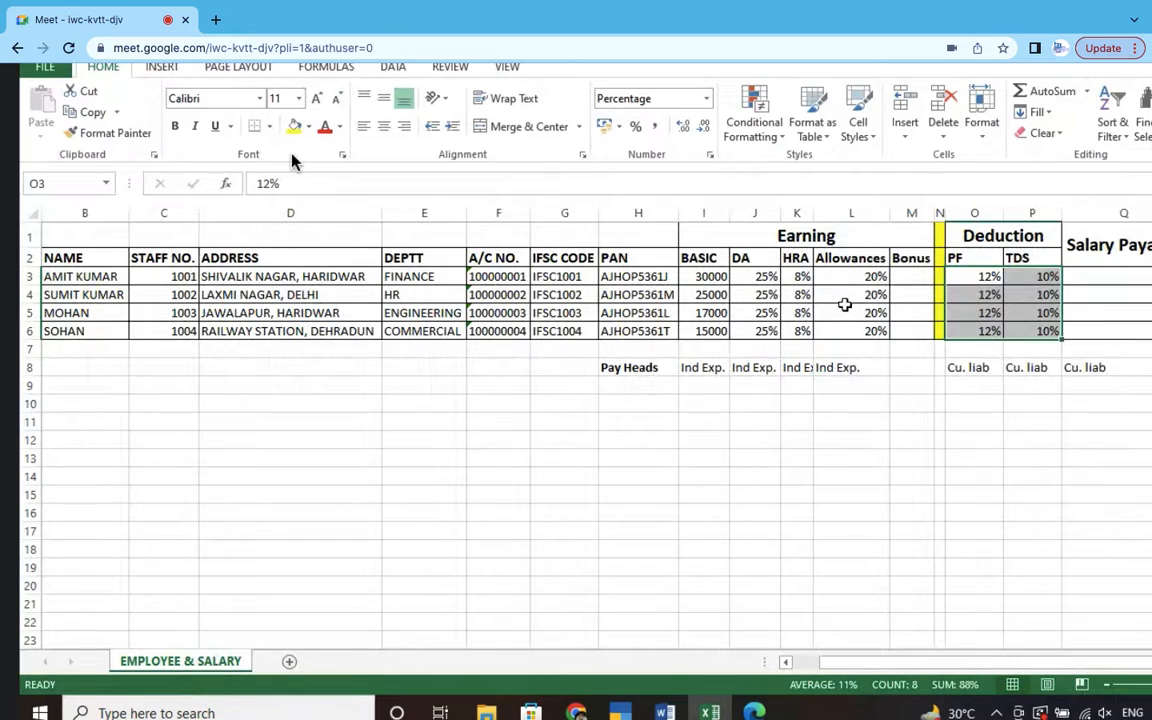
- Check cell J3 of the salary sheet, which shows DA at 25% of Basic
{"action": "left_click", "coordinate": [765, 280]}
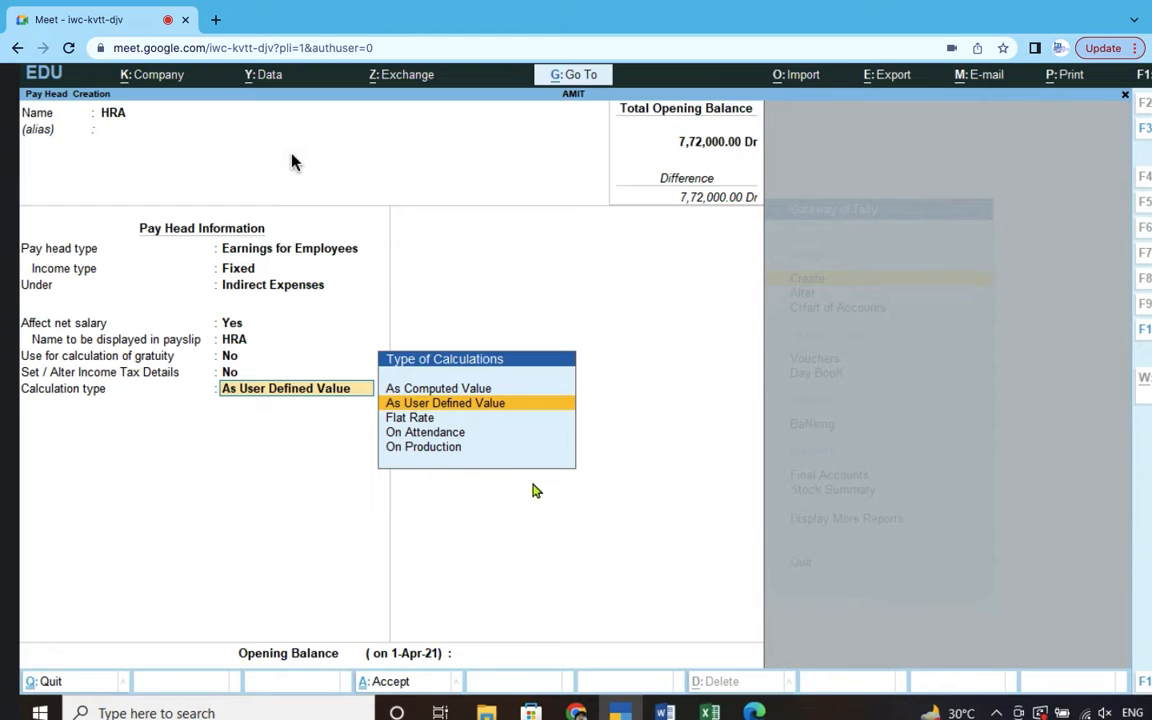
- Make HRA a computed value on a specified formula of Basic Salary 3 with a Percentage slab
{"action": "left_click", "coordinate": [467, 390]}
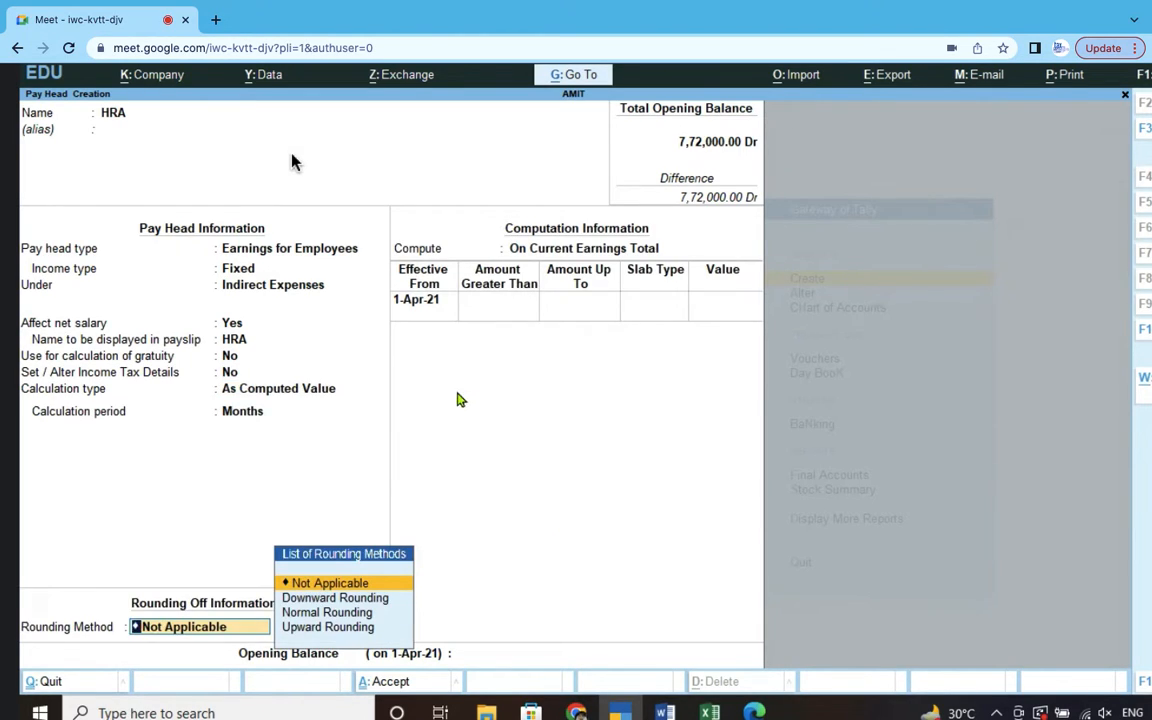
{"action": "key", "text": "Return"}
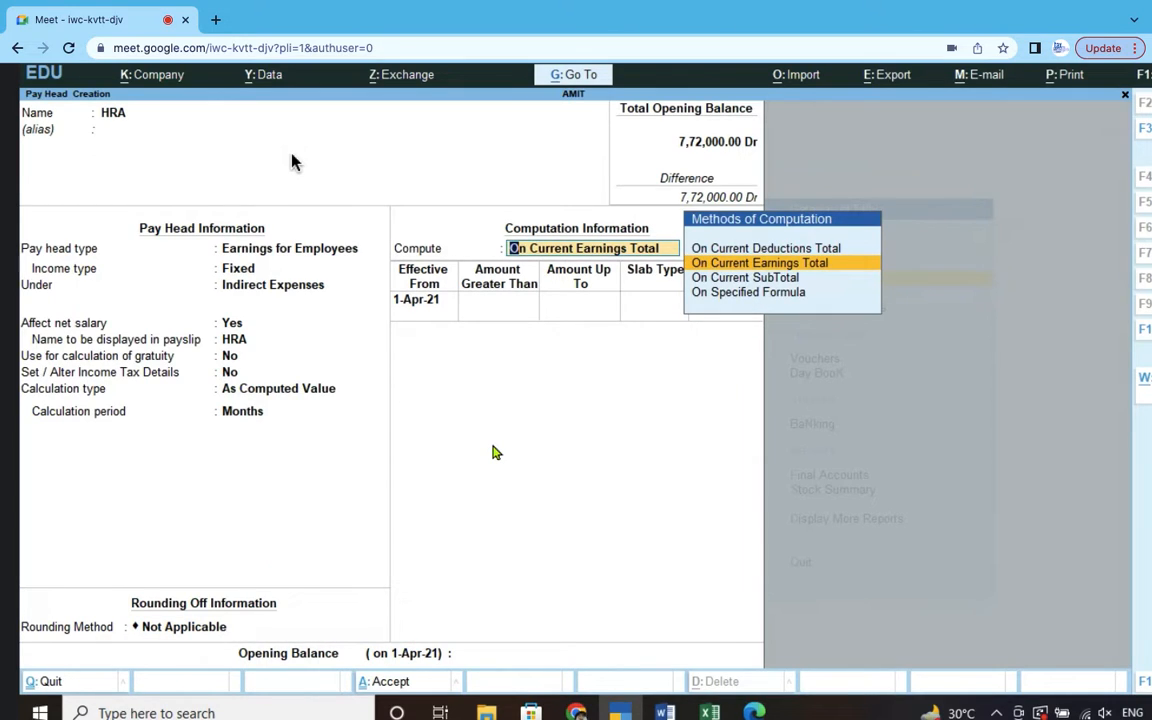
{"action": "left_click", "coordinate": [714, 291]}
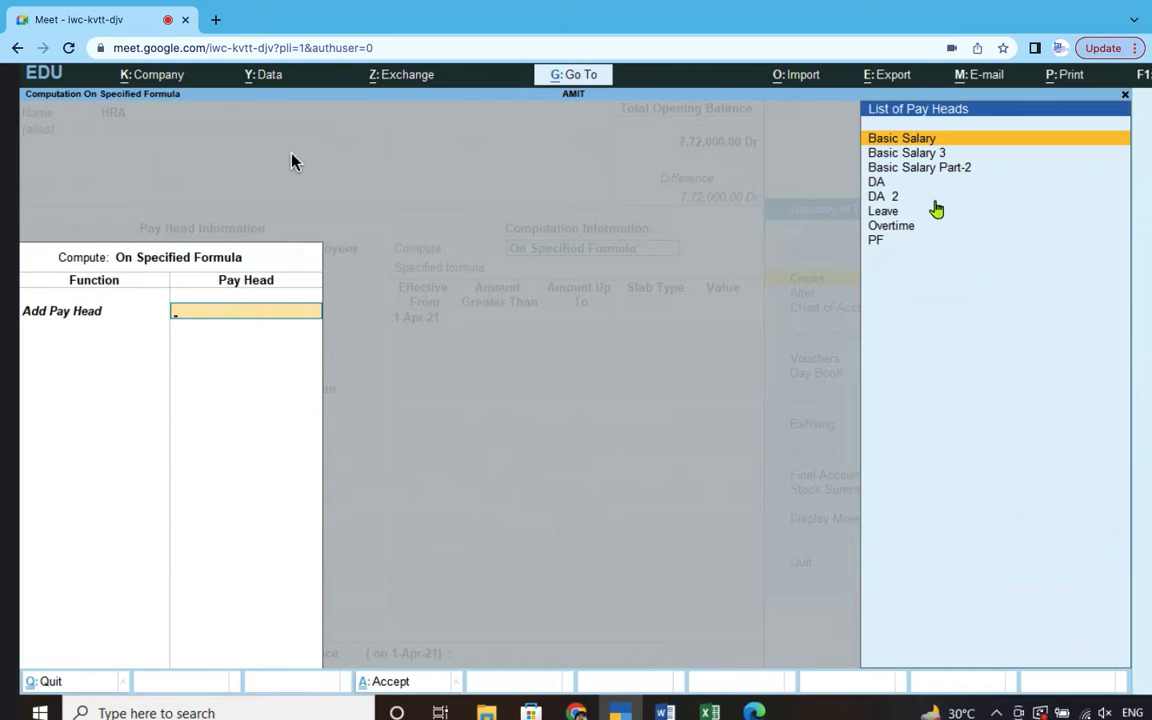
{"action": "left_click", "coordinate": [927, 153]}
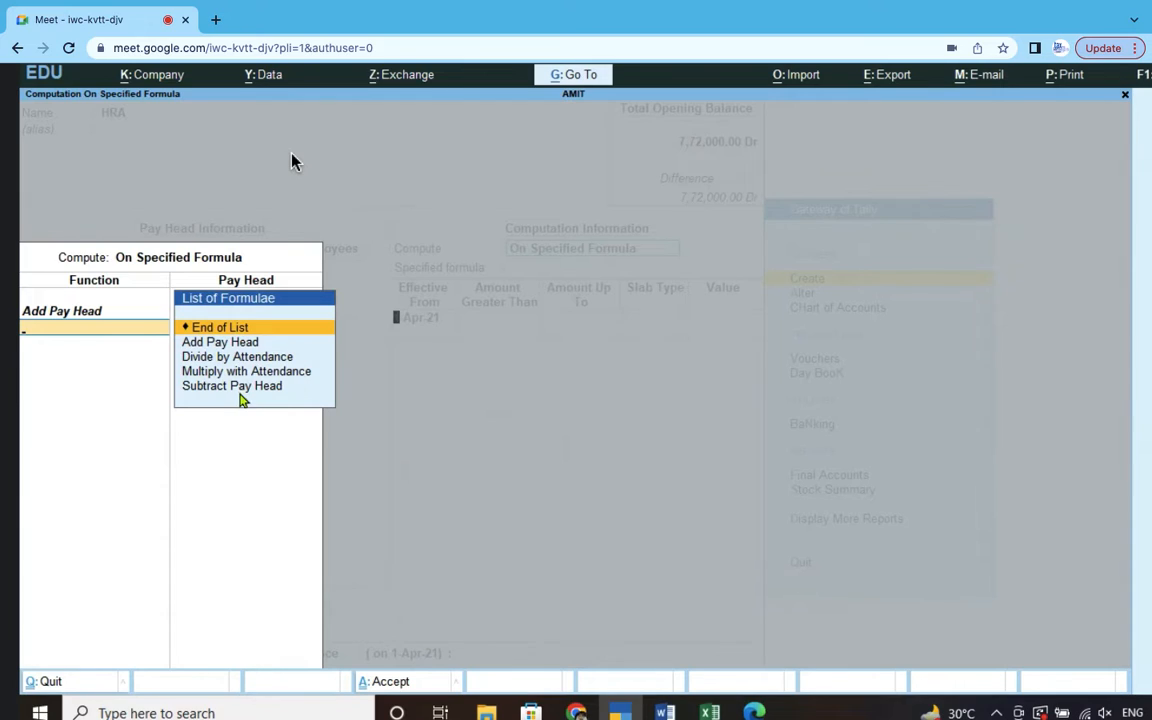
{"action": "key", "text": "Return"}
{"action": "key", "text": "Return"}
{"action": "key", "text": "Return"}
{"action": "key", "text": "Return"}
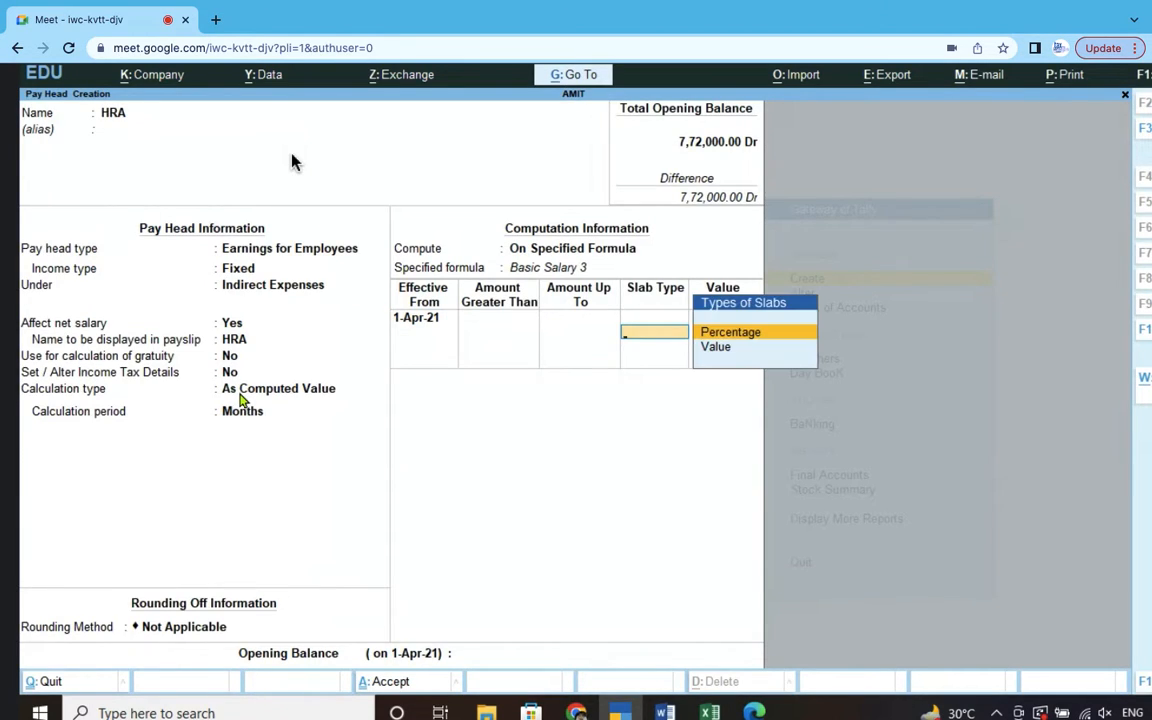
{"action": "left_click", "coordinate": [743, 335]}
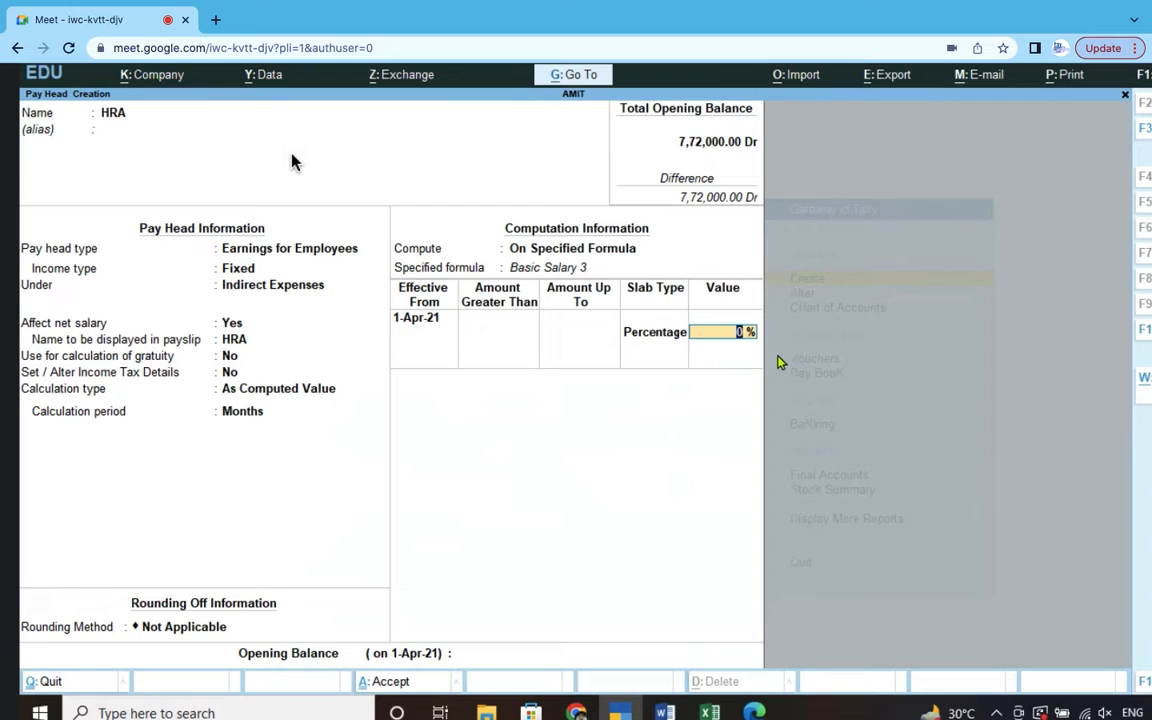
- Check the HRA rate in Excel column K, enter 8% and save the HRA pay head
{"action": "left_click", "coordinate": [716, 712]}
{"action": "key", "text": "Right"}
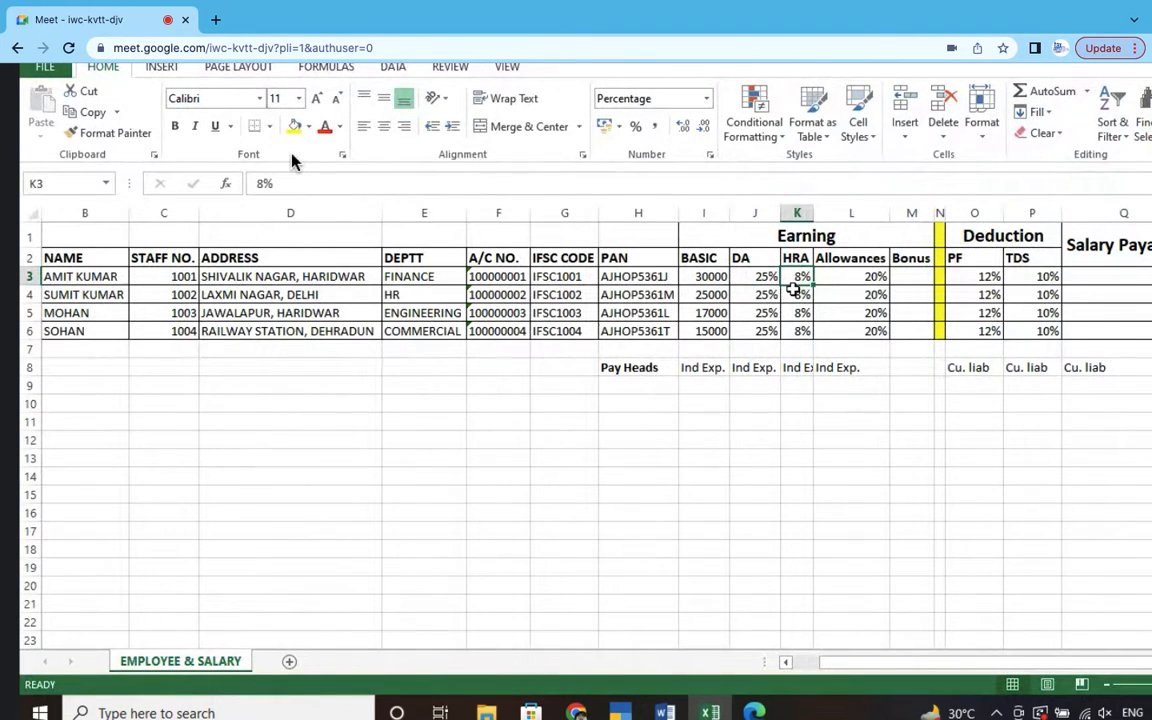
{"action": "left_click", "coordinate": [796, 213]}
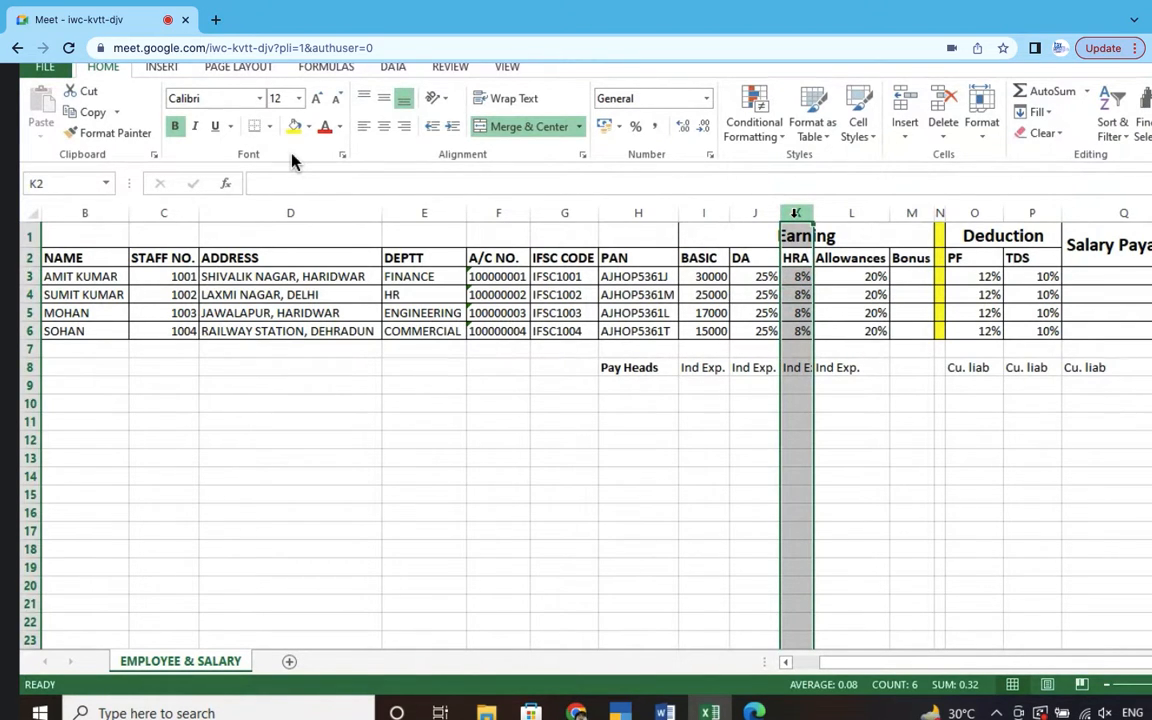
{"action": "key", "text": "alt+Tab"}
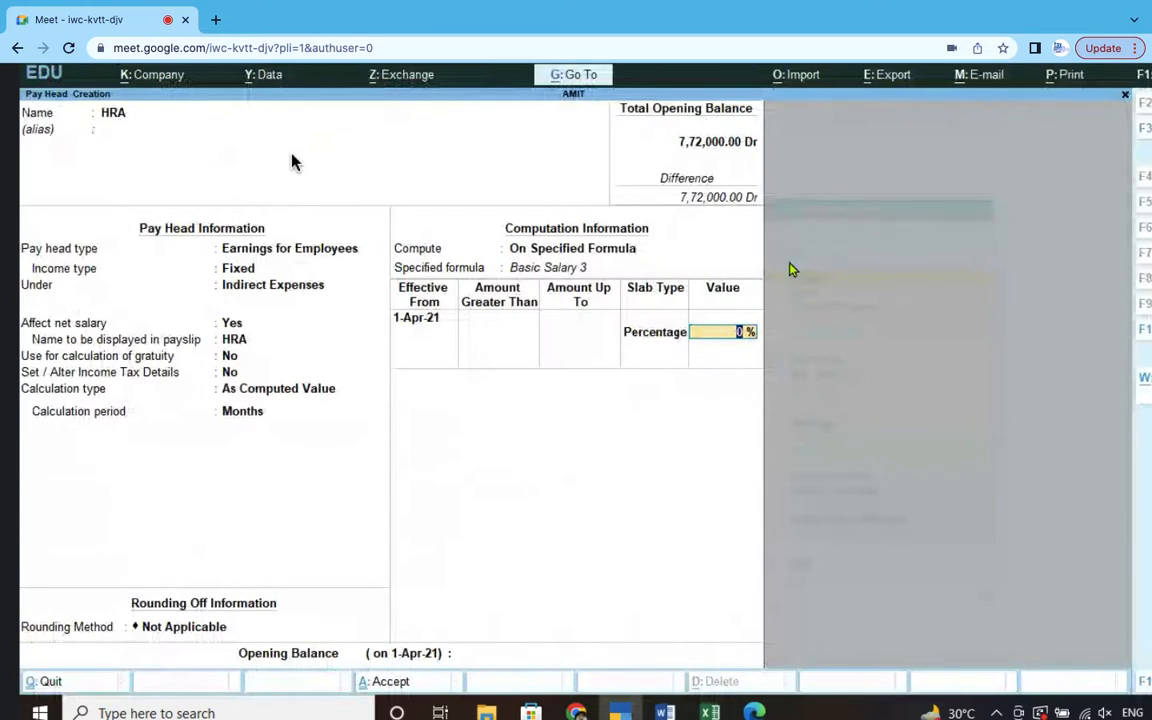
{"action": "type", "text": "8%"}
{"action": "key", "text": "Return"}
{"action": "key", "text": "Return"}
{"action": "key", "text": "Return"}
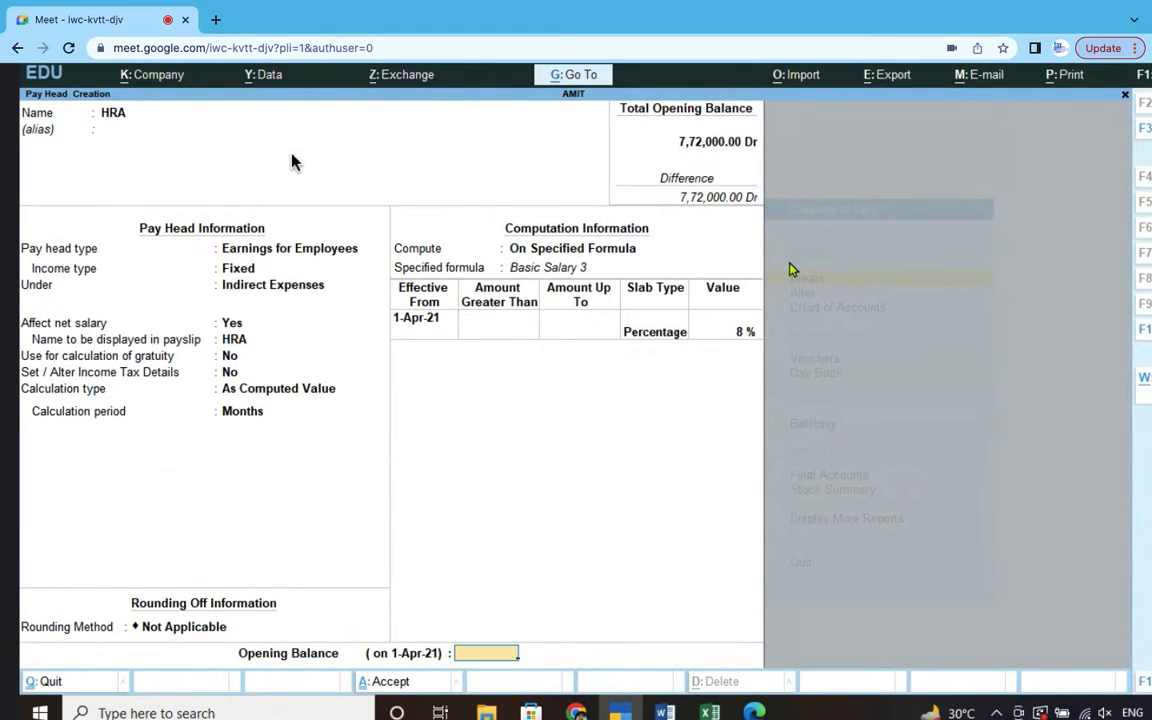
{"action": "key", "text": "Return"}
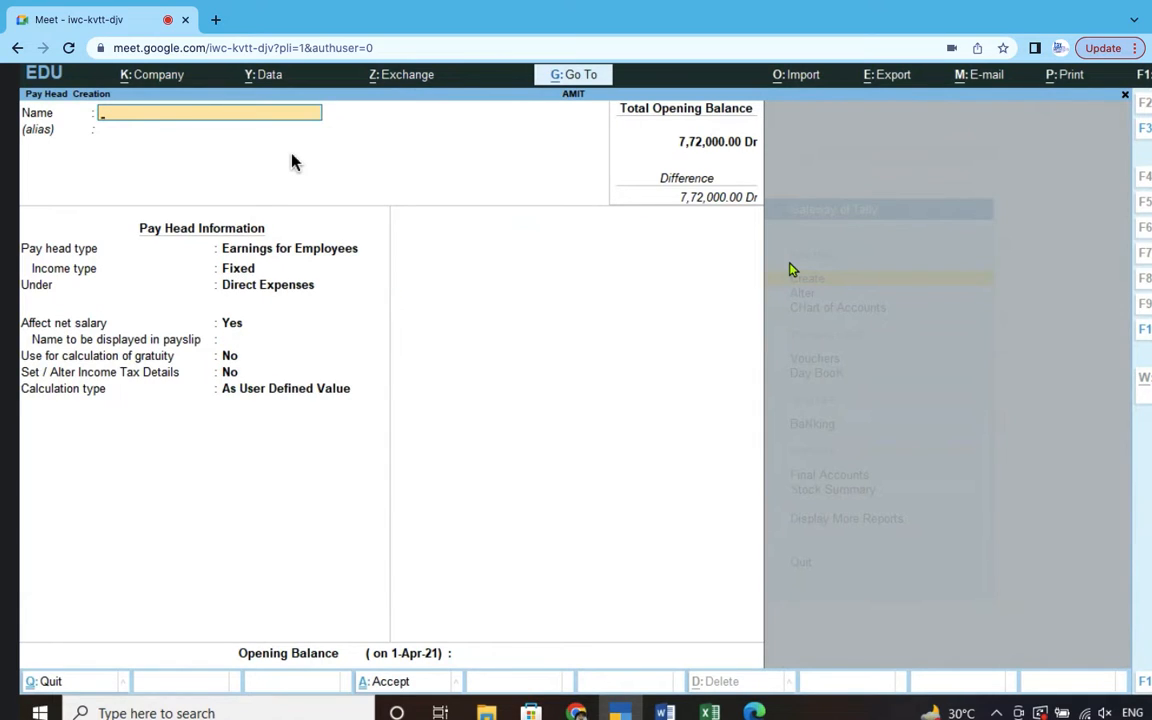
- Bring up the Excel salary sheet to check the figures for the Allowance pay head
{"action": "key", "text": "alt+Tab"}
{"action": "key", "text": "alt+Tab"}
- Keep Allowance as a fixed Earnings for Employees pay head and group it under Indirect Expenses
{"action": "key", "text": "Return"}
{"action": "key", "text": "Return"}
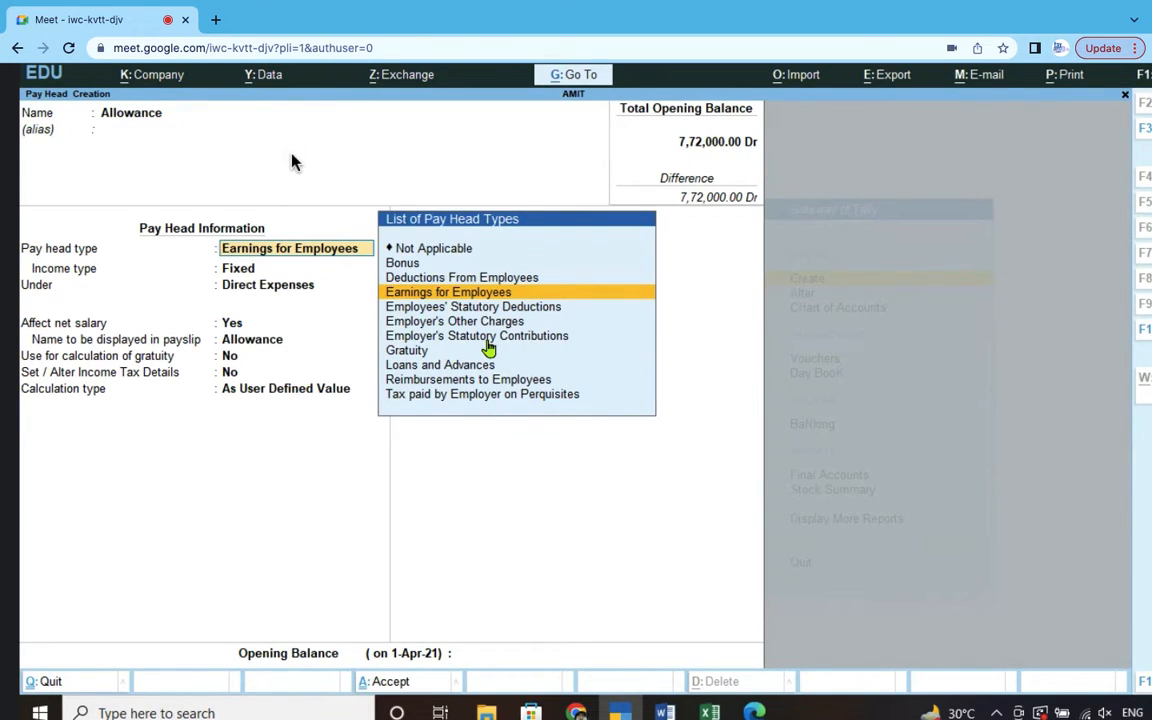
{"action": "key", "text": "Return"}
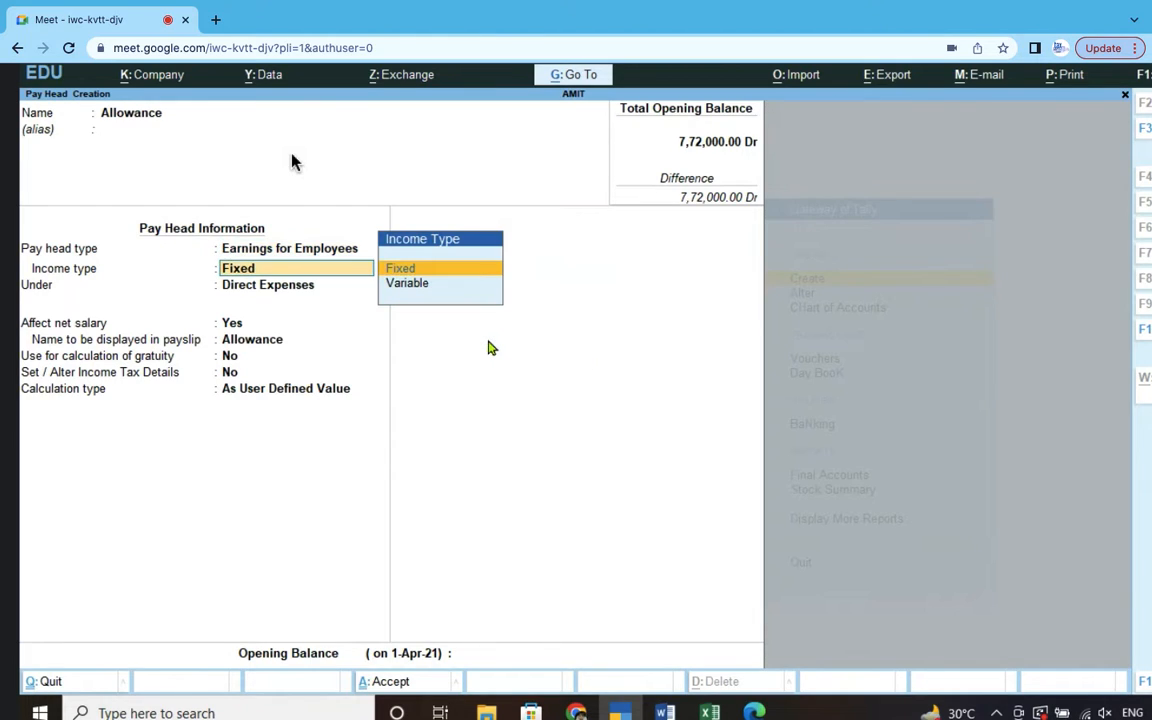
{"action": "key", "text": "Return"}
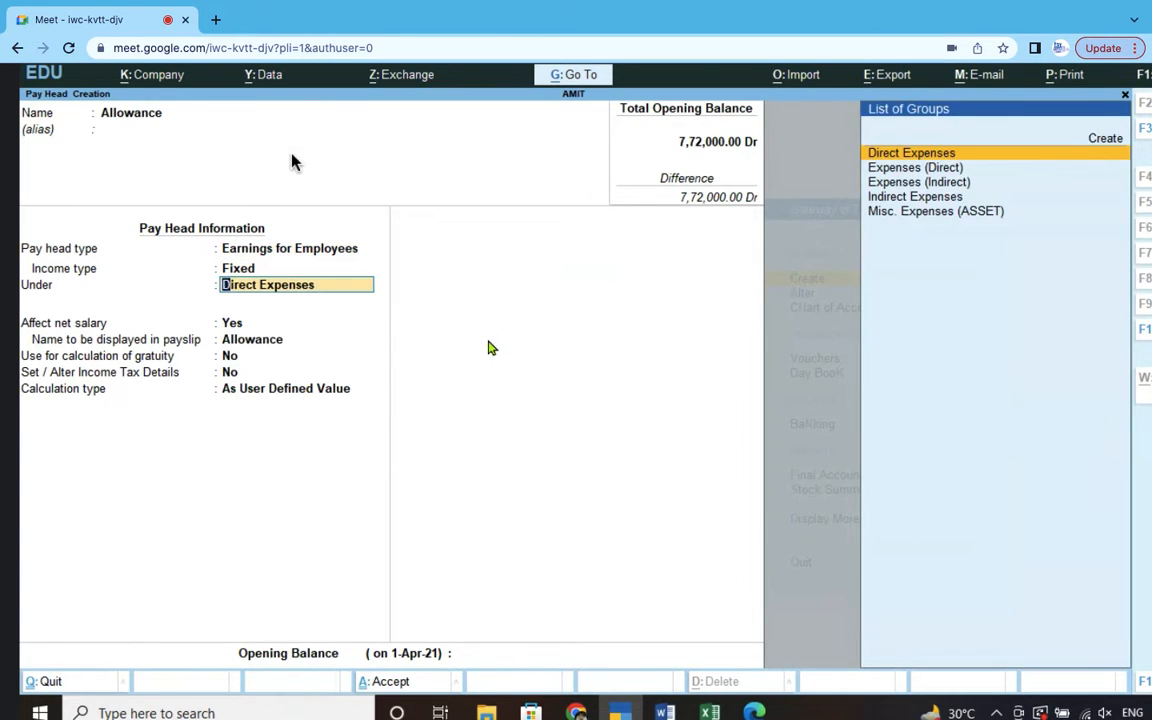
{"action": "type", "text": "In"}
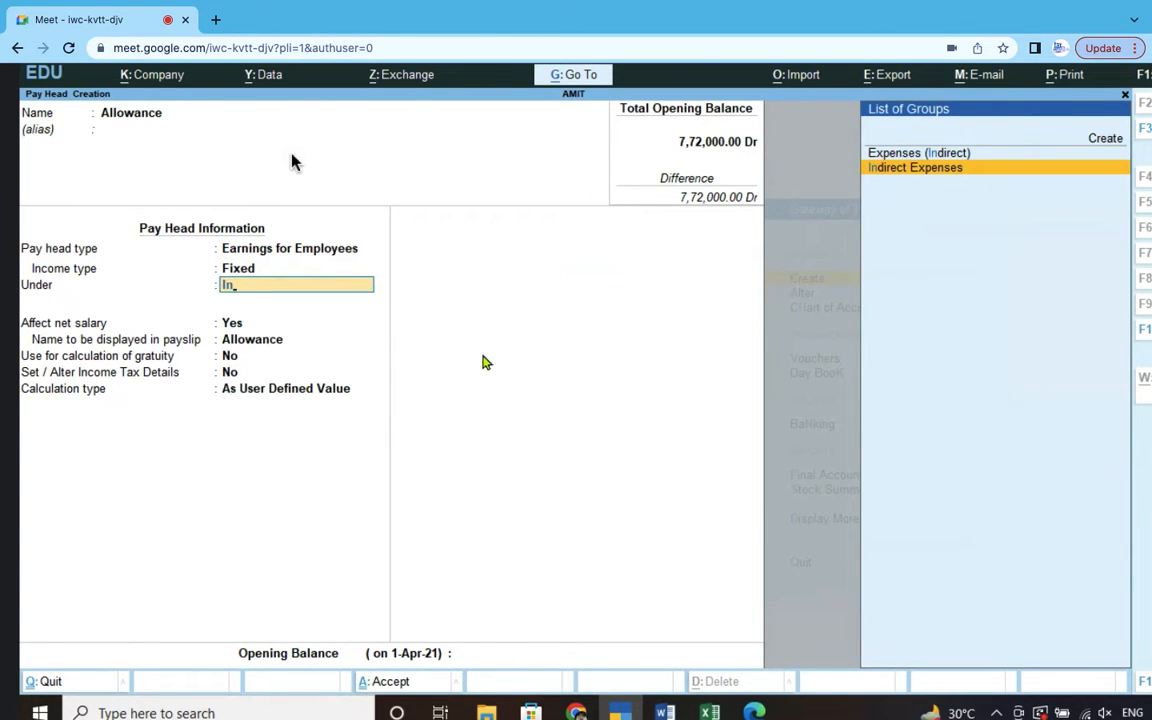
{"action": "left_click", "coordinate": [945, 168]}
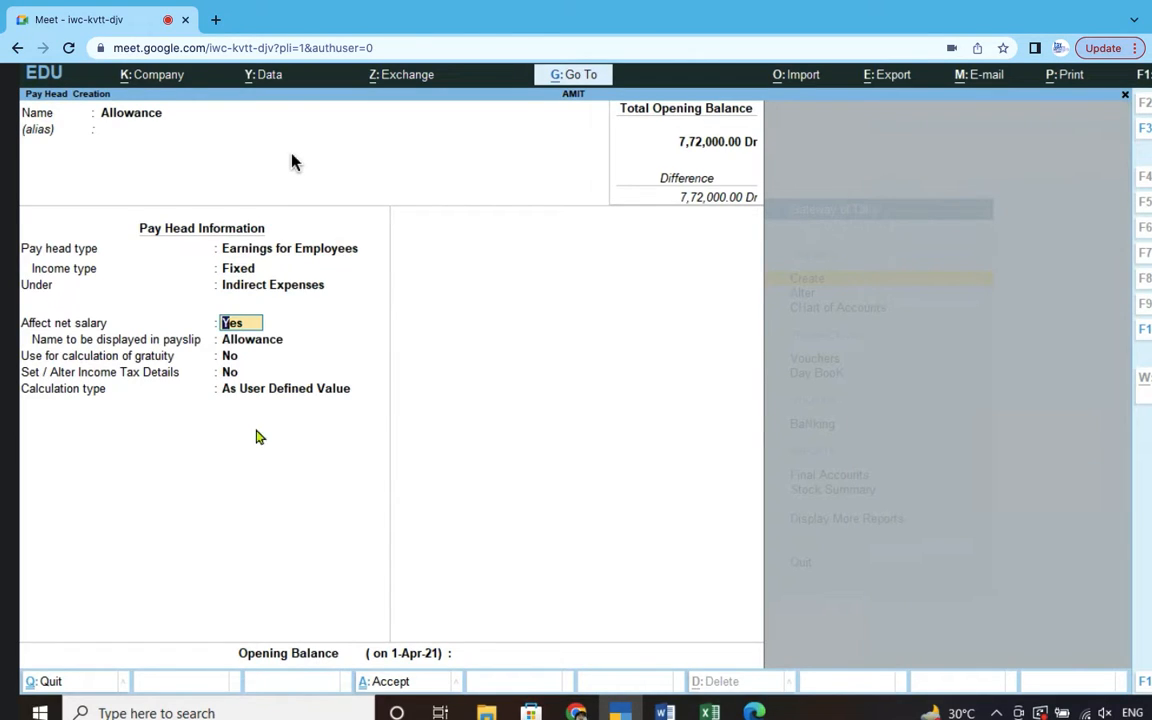
- Set Allowance's calculation type to As Computed Value, computed On Specified Formula
{"action": "key", "text": "Return"}
{"action": "key", "text": "Return"}
{"action": "key", "text": "Return"}
{"action": "key", "text": "Return"}
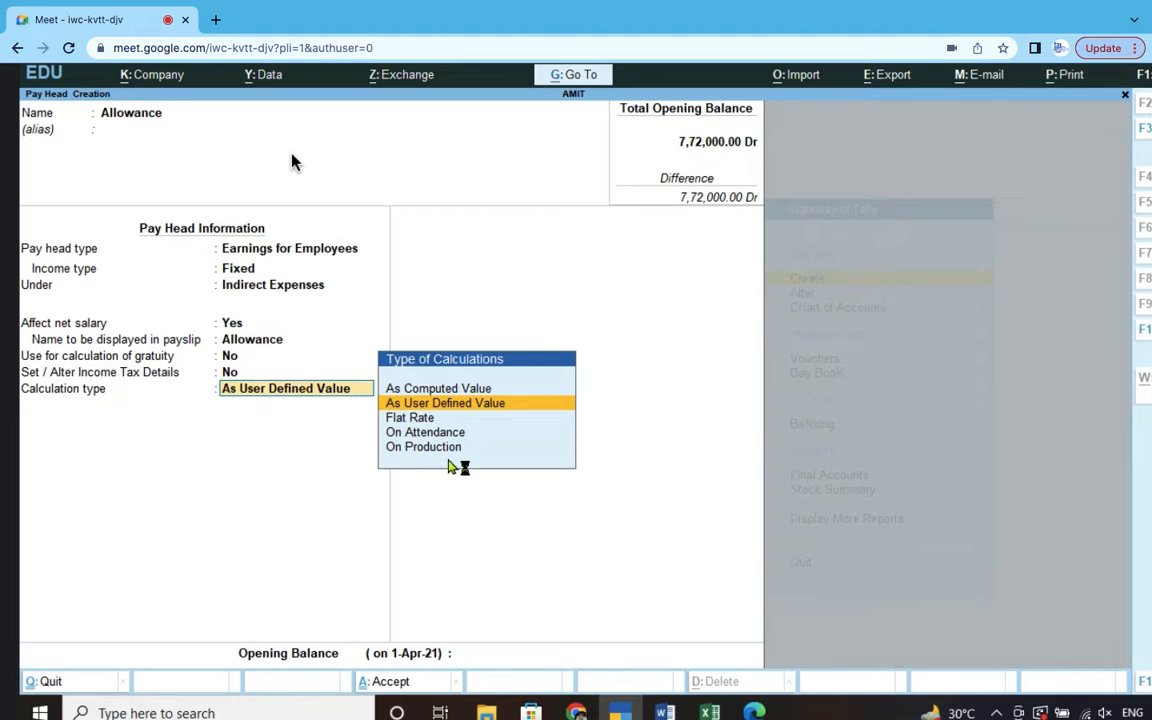
{"action": "left_click", "coordinate": [459, 405]}
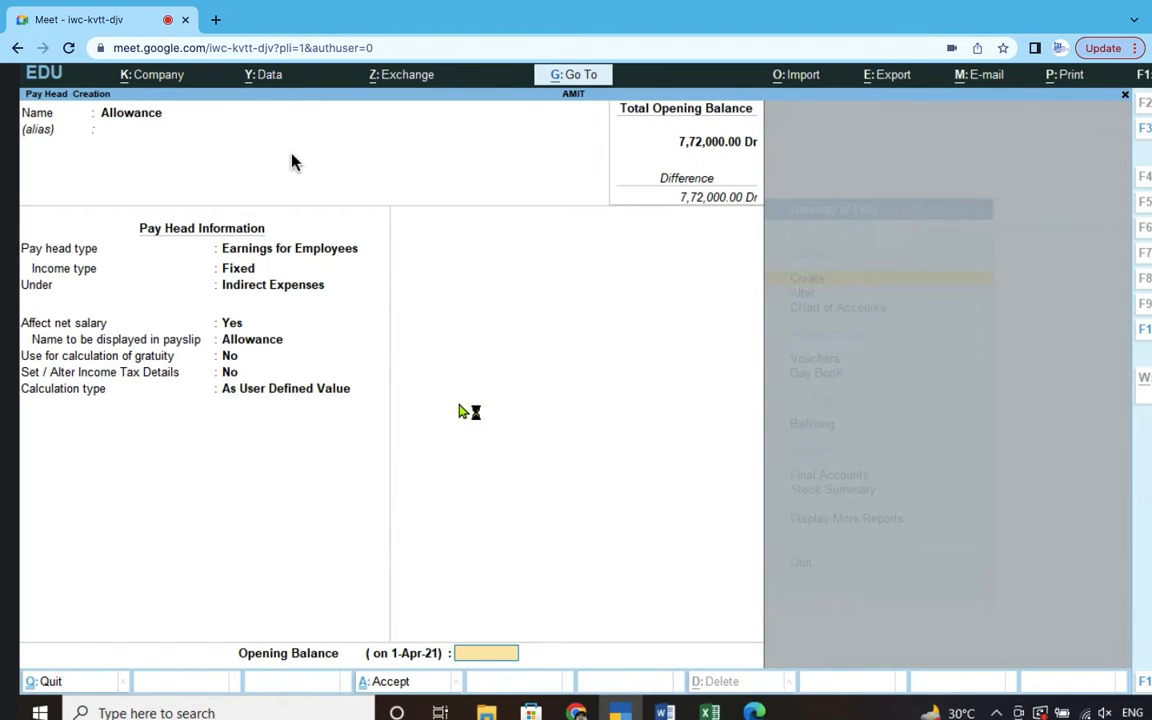
{"action": "left_click", "coordinate": [313, 392]}
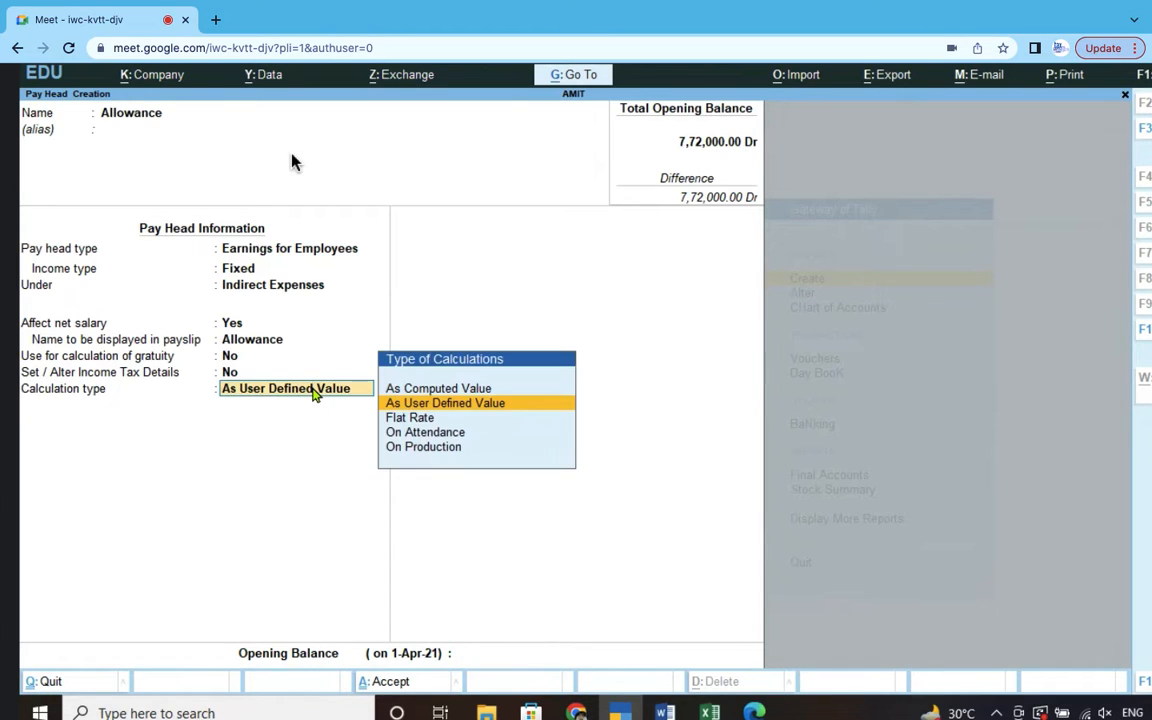
{"action": "left_click", "coordinate": [465, 390]}
{"action": "key", "text": "Return"}
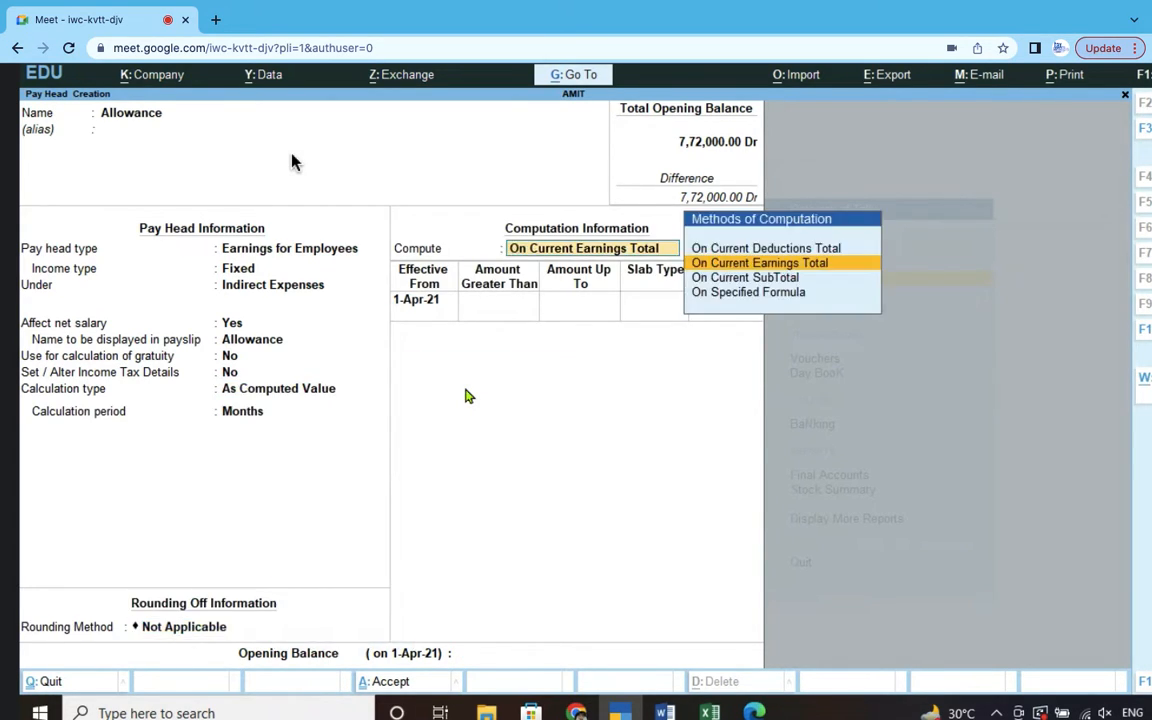
{"action": "key", "text": "Down"}
{"action": "key", "text": "Down"}
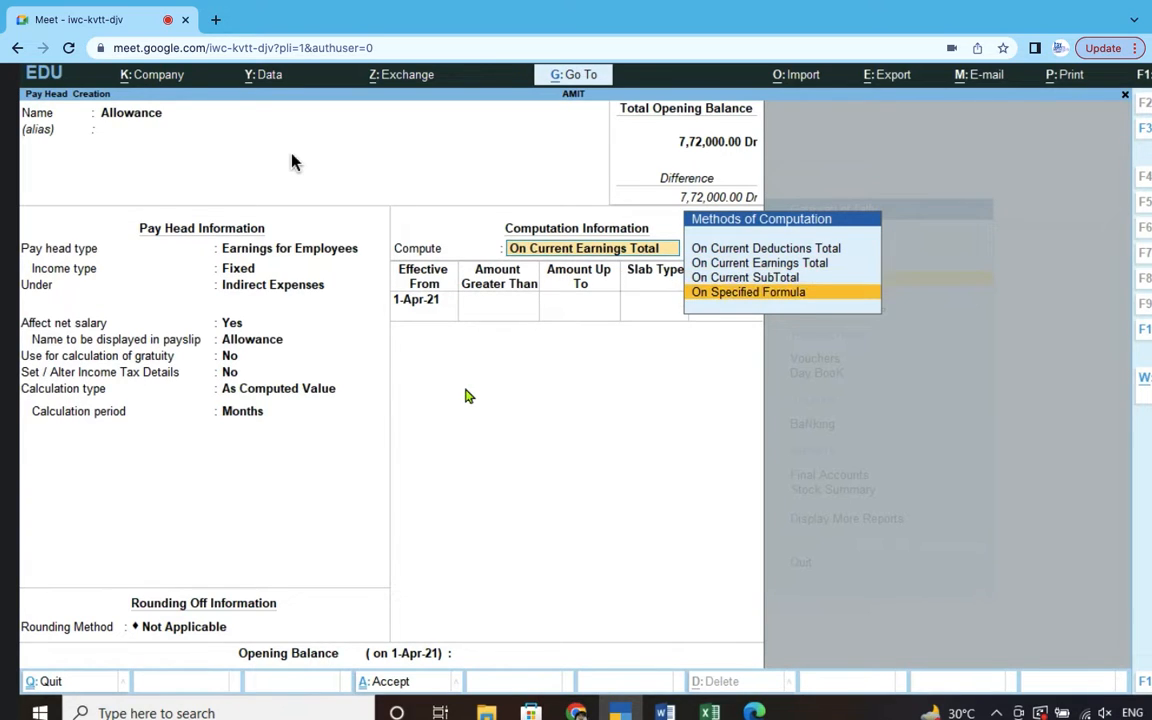
{"action": "key", "text": "Return"}
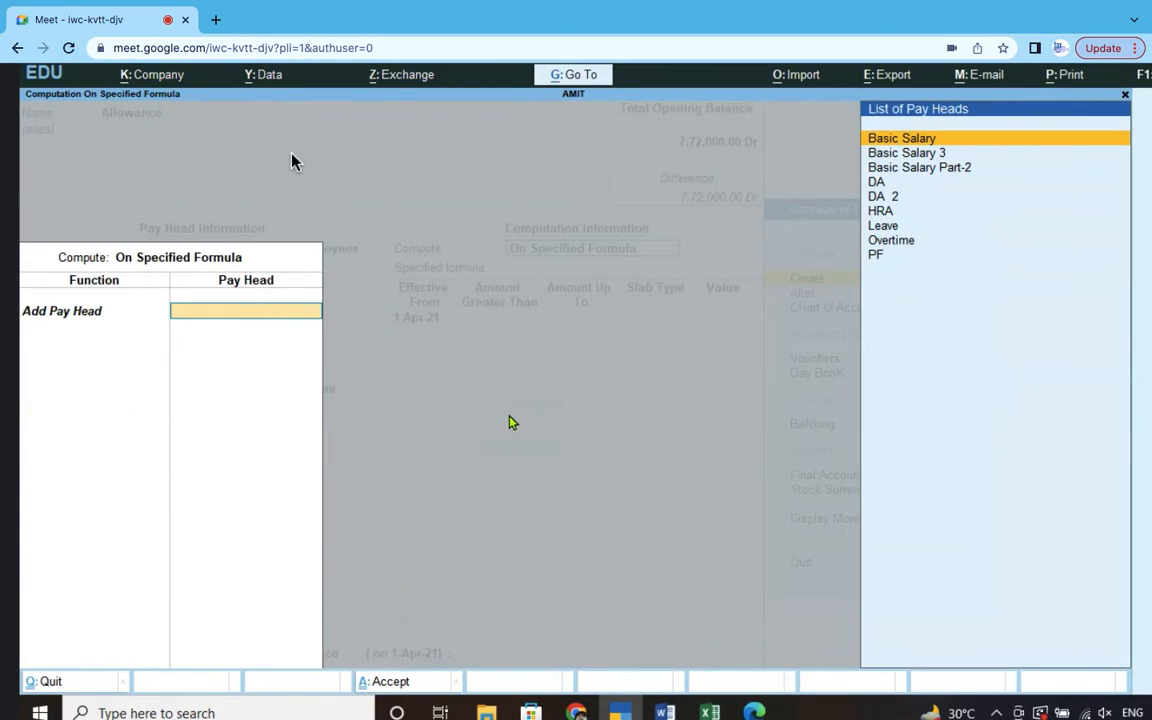
- Base Allowance on Basic Salary 3 at 20% (per Excel cells L3:L6) and save it
{"action": "left_click", "coordinate": [942, 152]}
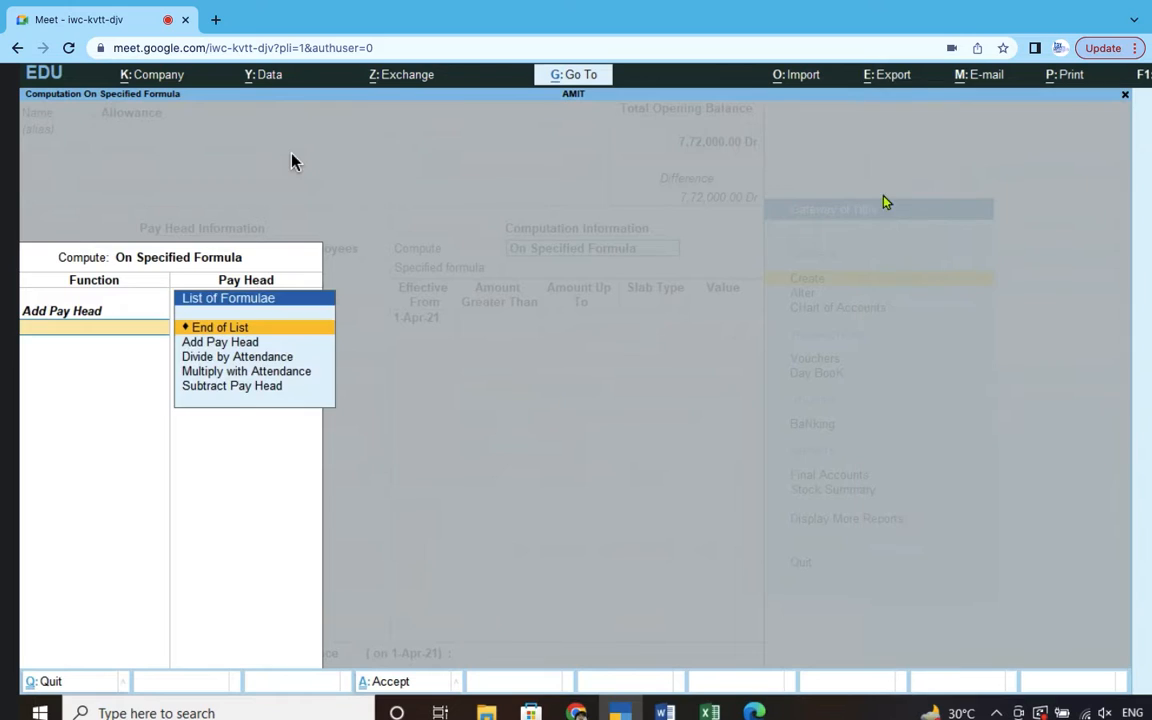
{"action": "key", "text": "Return"}
{"action": "key", "text": "Return"}
{"action": "key", "text": "Return"}
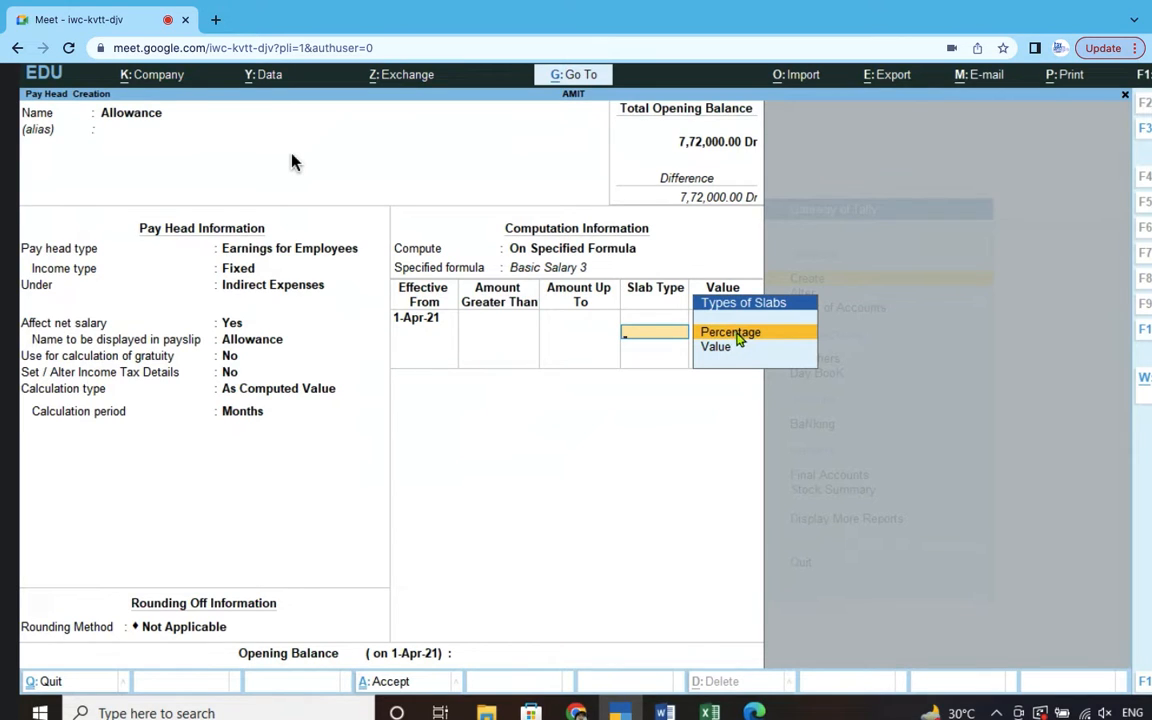
{"action": "left_click", "coordinate": [736, 336]}
{"action": "key", "text": "alt+Tab"}
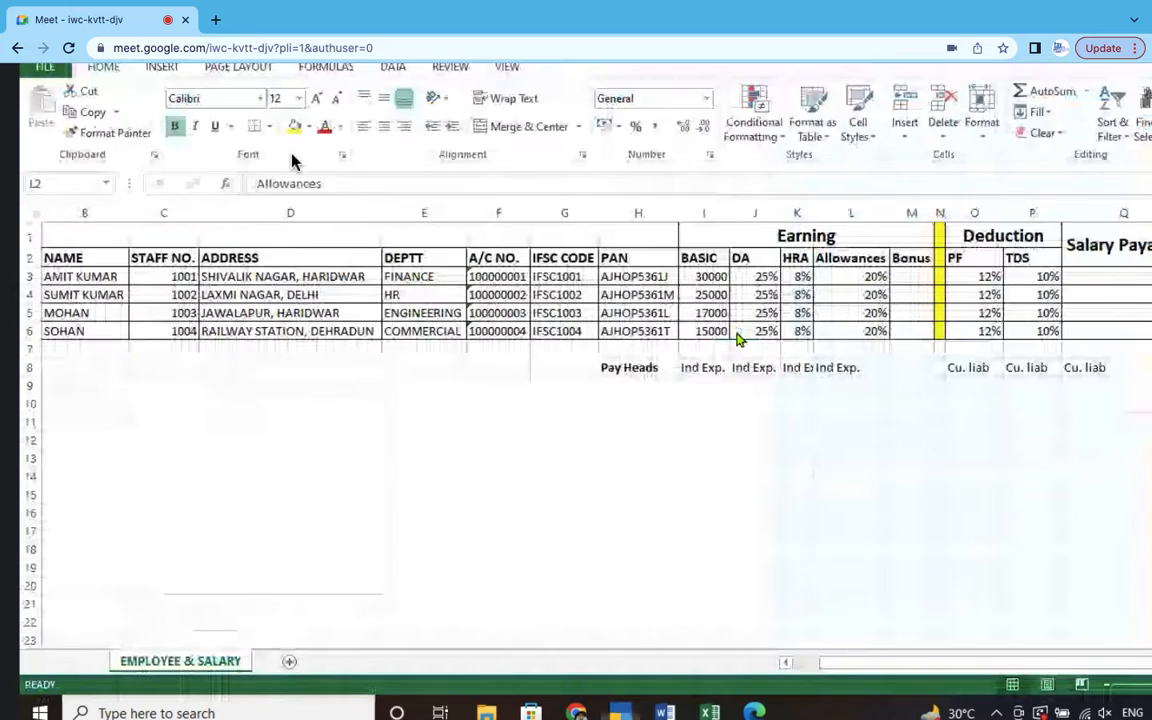
{"action": "left_click", "coordinate": [873, 278]}
{"action": "left_click_drag", "start_coordinate": [873, 278], "coordinate": [873, 331]}
{"action": "key", "text": "alt+Tab"}
{"action": "type", "text": "20"}
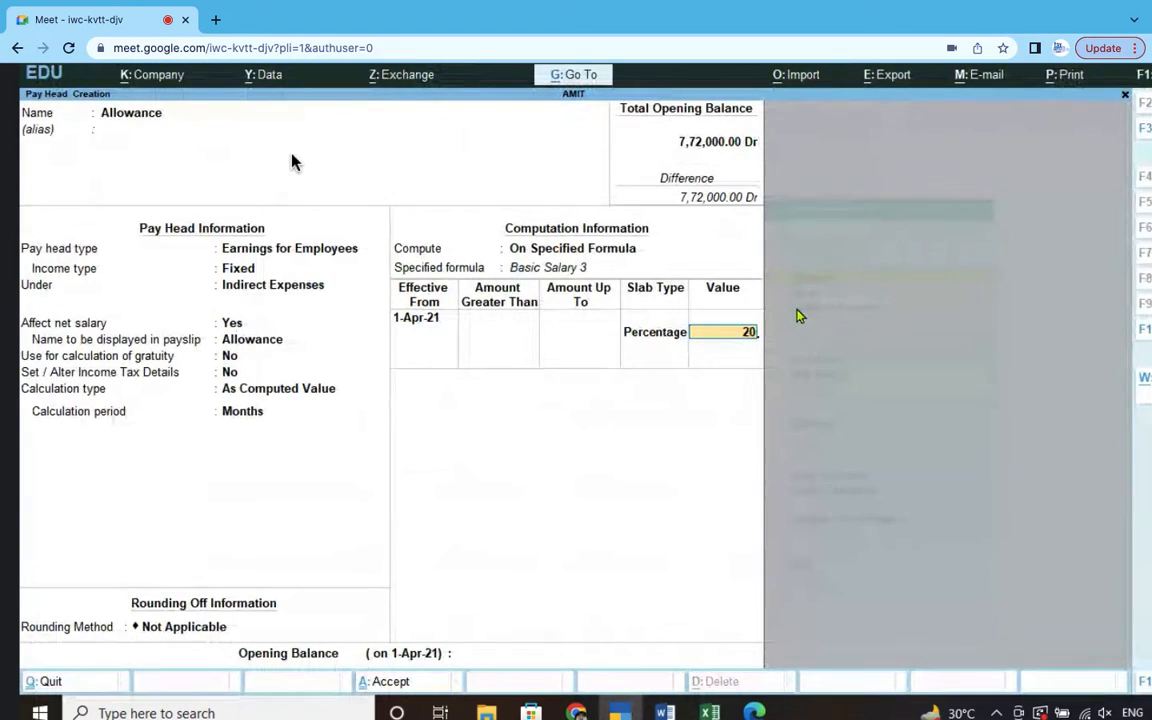
{"action": "type", "text": "%"}
{"action": "key", "text": "Return"}
{"action": "key", "text": "Return"}
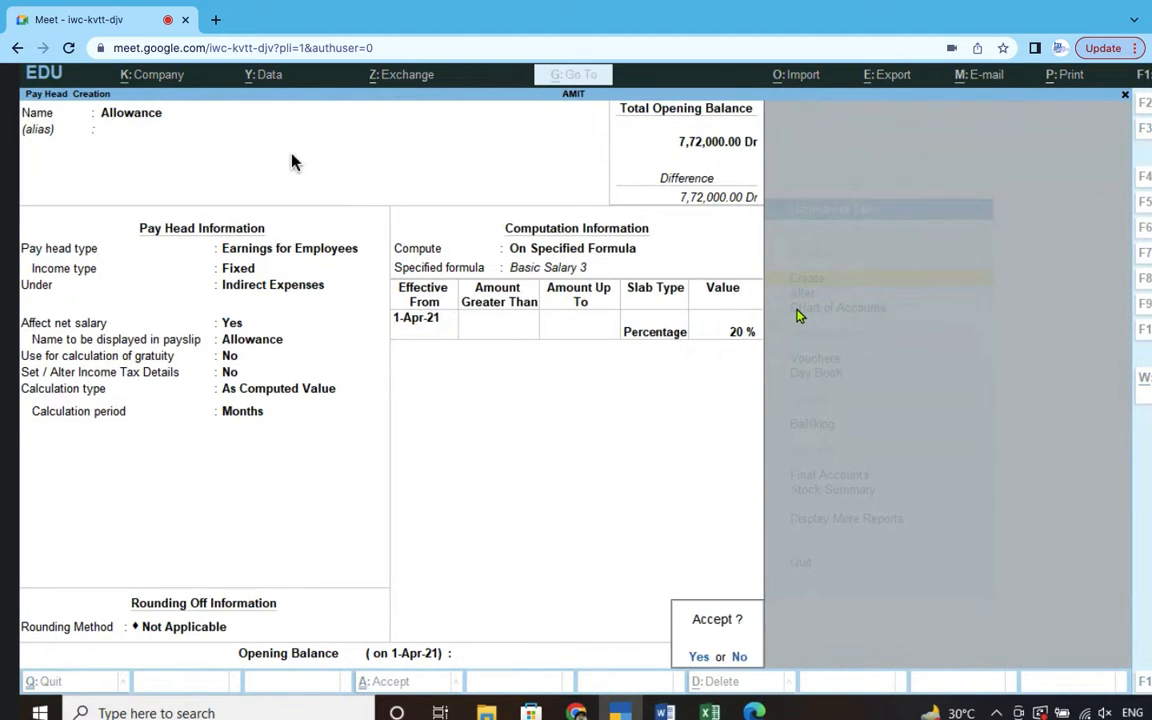
{"action": "key", "text": "Return"}
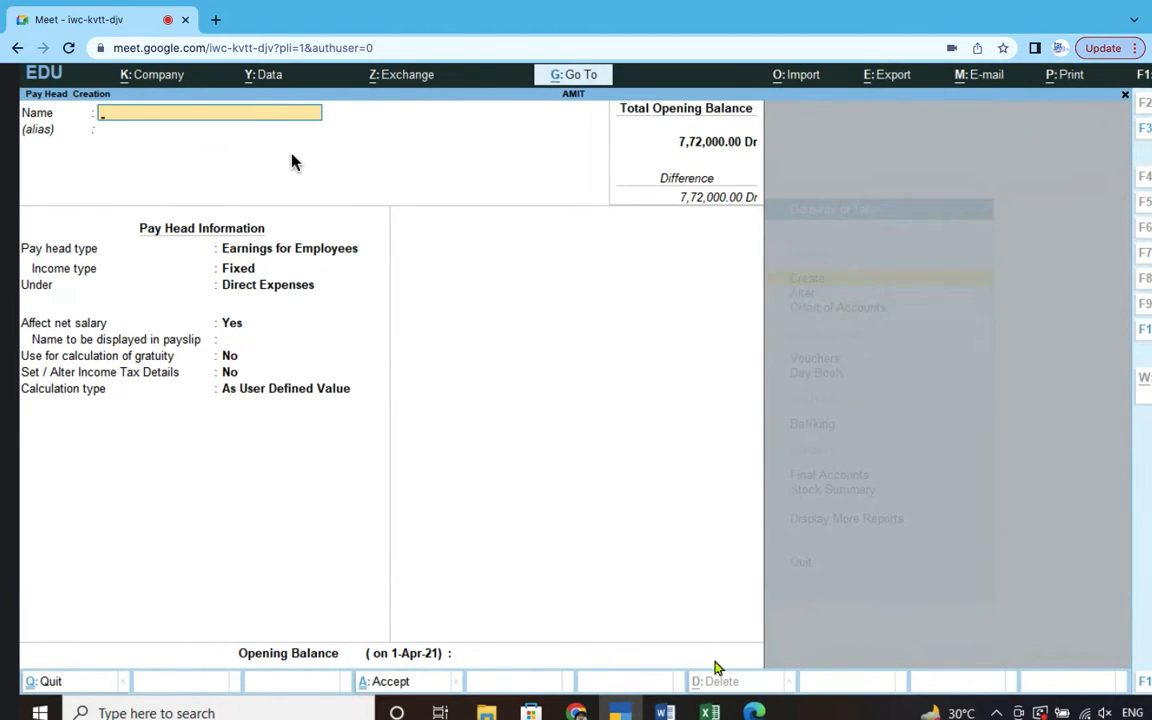
- Review the PF entry in the Tally Payroll Master notes
{"action": "mouse_move", "coordinate": [670, 711]}
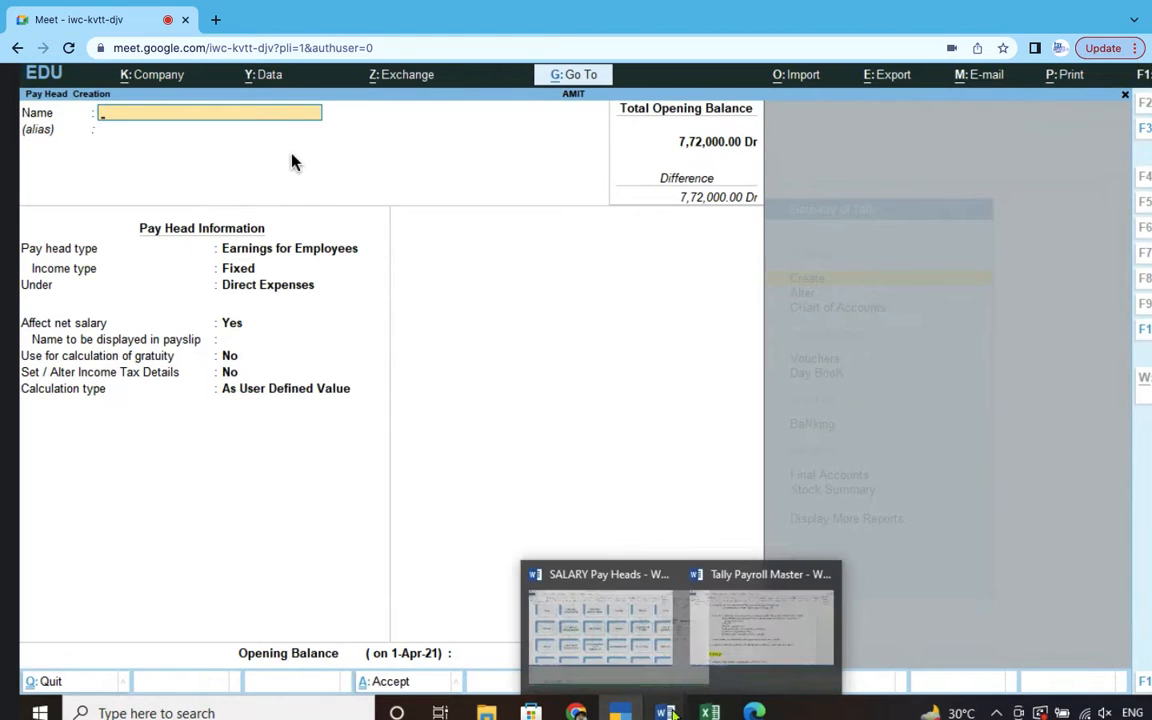
{"action": "left_click", "coordinate": [760, 620]}
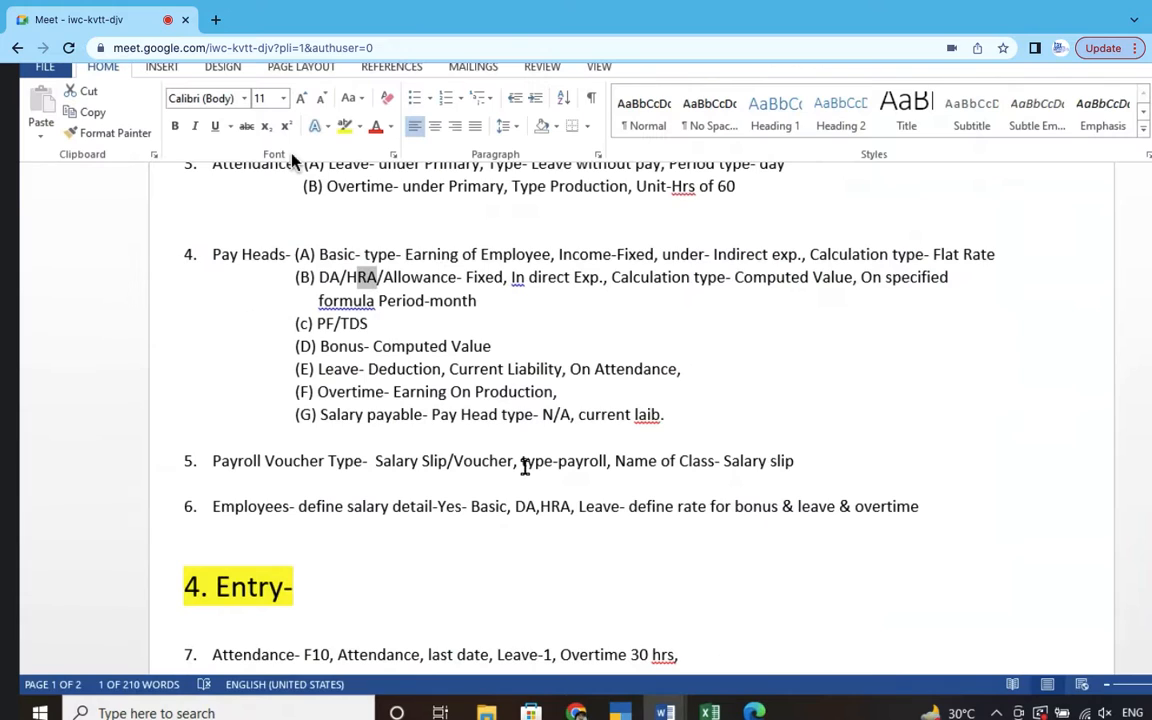
{"action": "left_click_drag", "start_coordinate": [310, 327], "coordinate": [360, 345]}
{"action": "key", "text": "alt+Tab"}
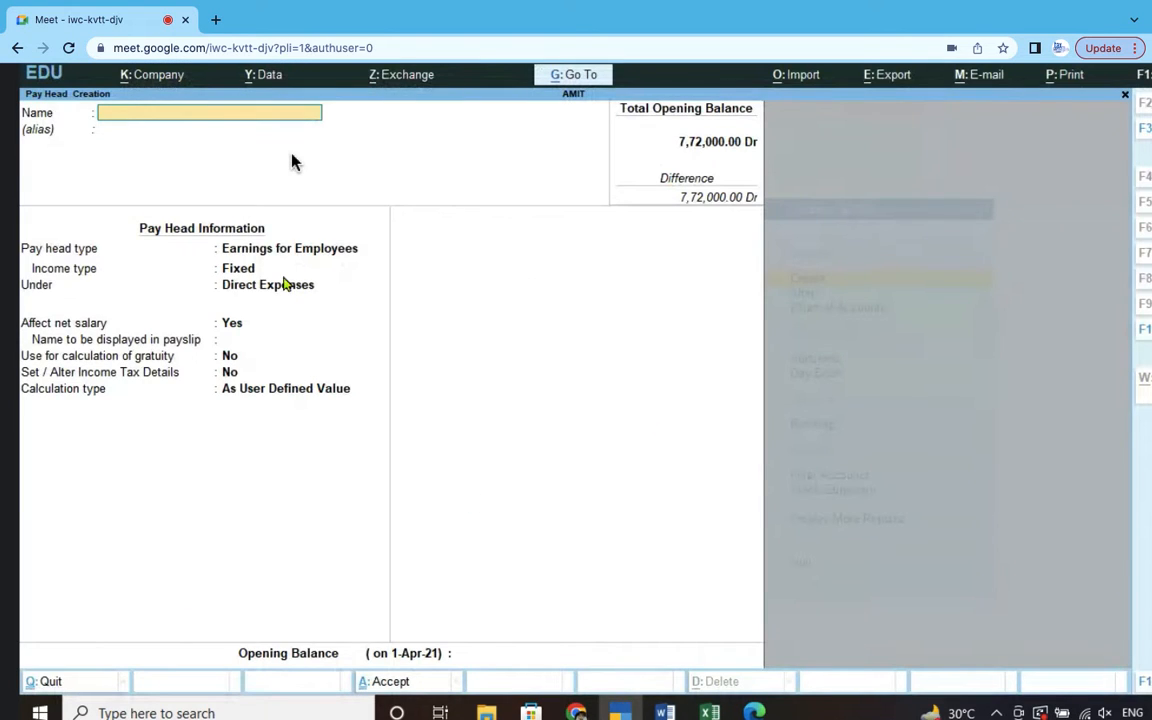
- Name the pay head PF Payable, a Deduction From Employees under Current Liabilities affecting net salary
{"action": "type", "text": "PF Payable"}
{"action": "key", "text": "Return"}
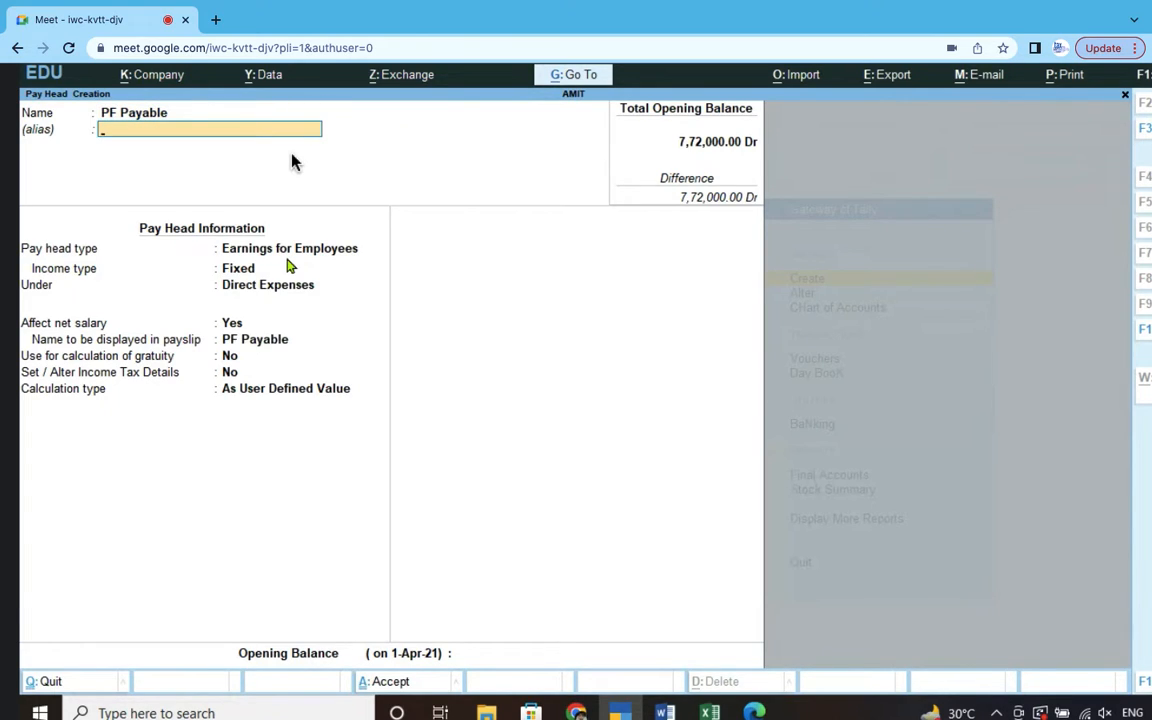
{"action": "key", "text": "Return"}
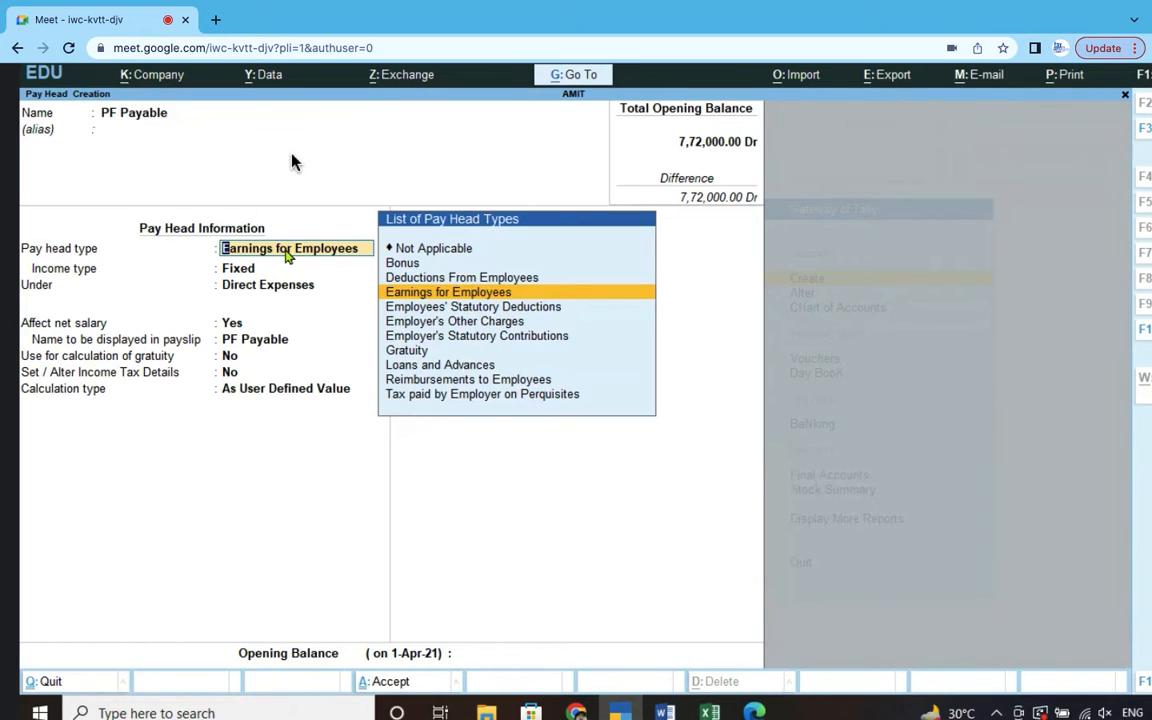
{"action": "left_click", "coordinate": [474, 280]}
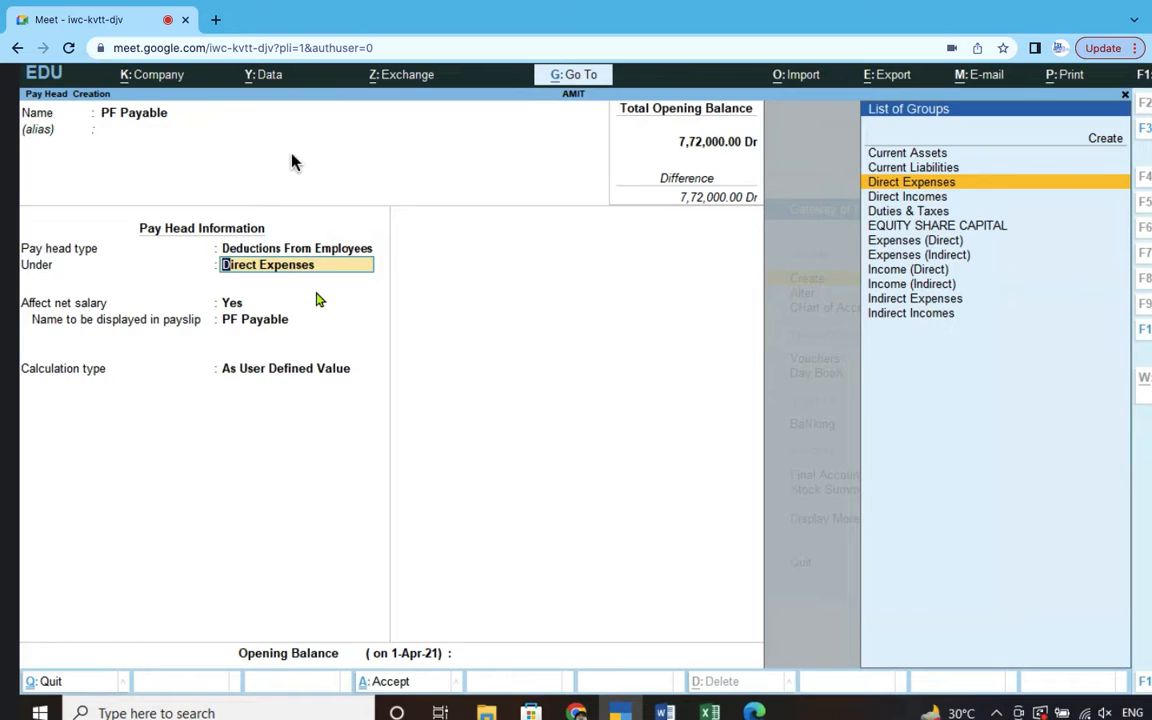
{"action": "left_click", "coordinate": [935, 170]}
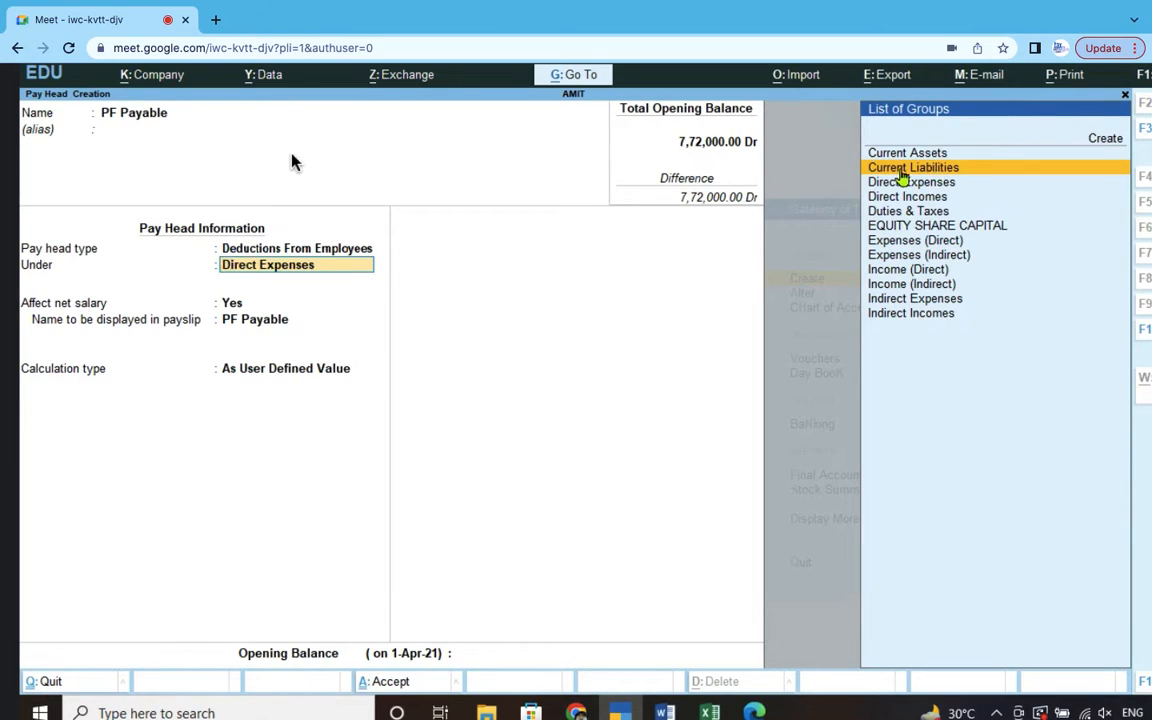
{"action": "left_click", "coordinate": [945, 168]}
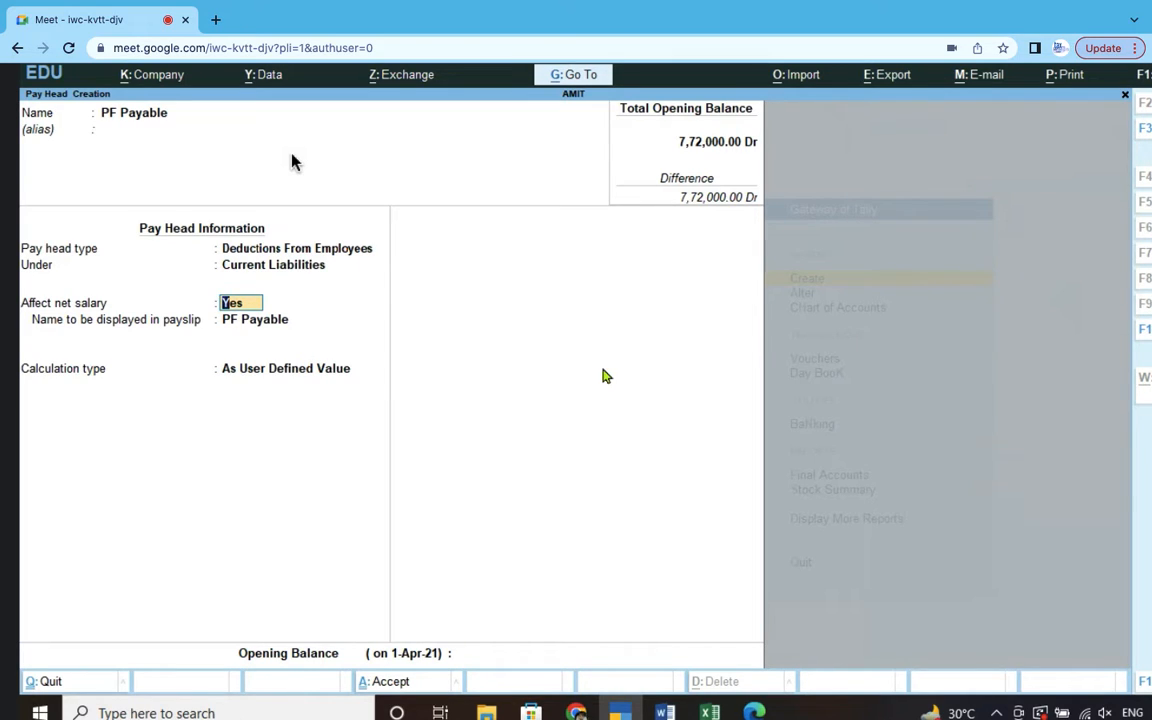
{"action": "key", "text": "Return"}
{"action": "key", "text": "Return"}
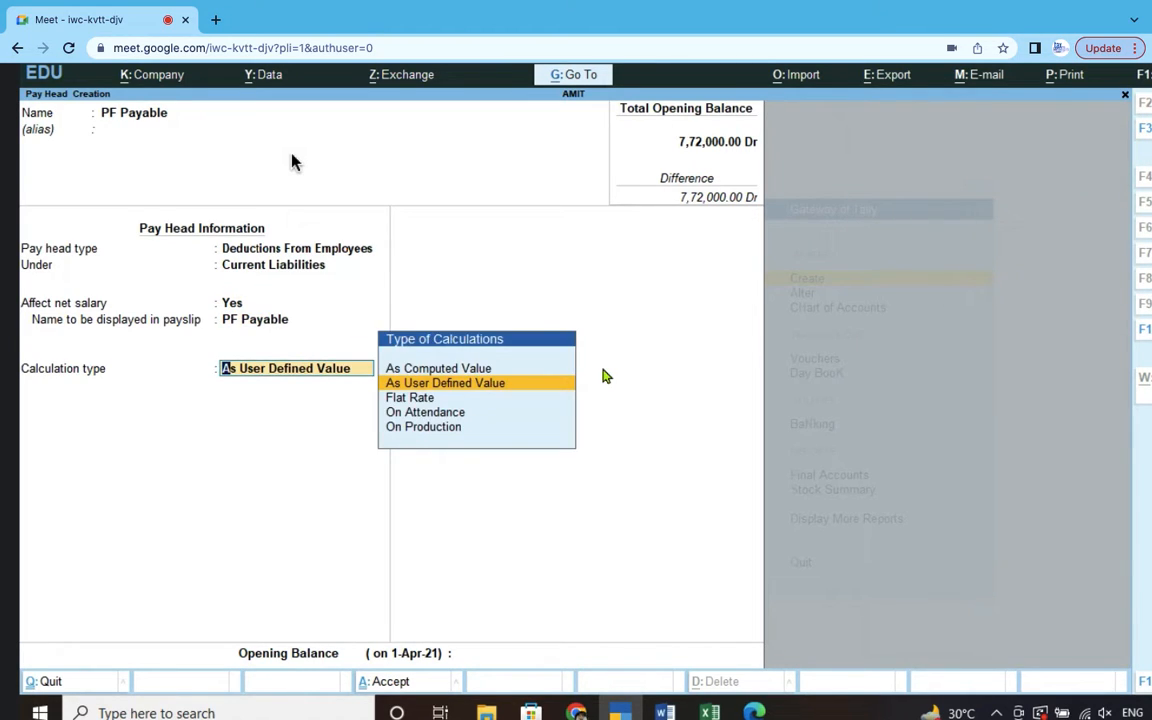
- Compute PF Payable on a Basic Salary 3 formula with a Percentage slab at 12%
{"action": "left_click", "coordinate": [448, 369]}
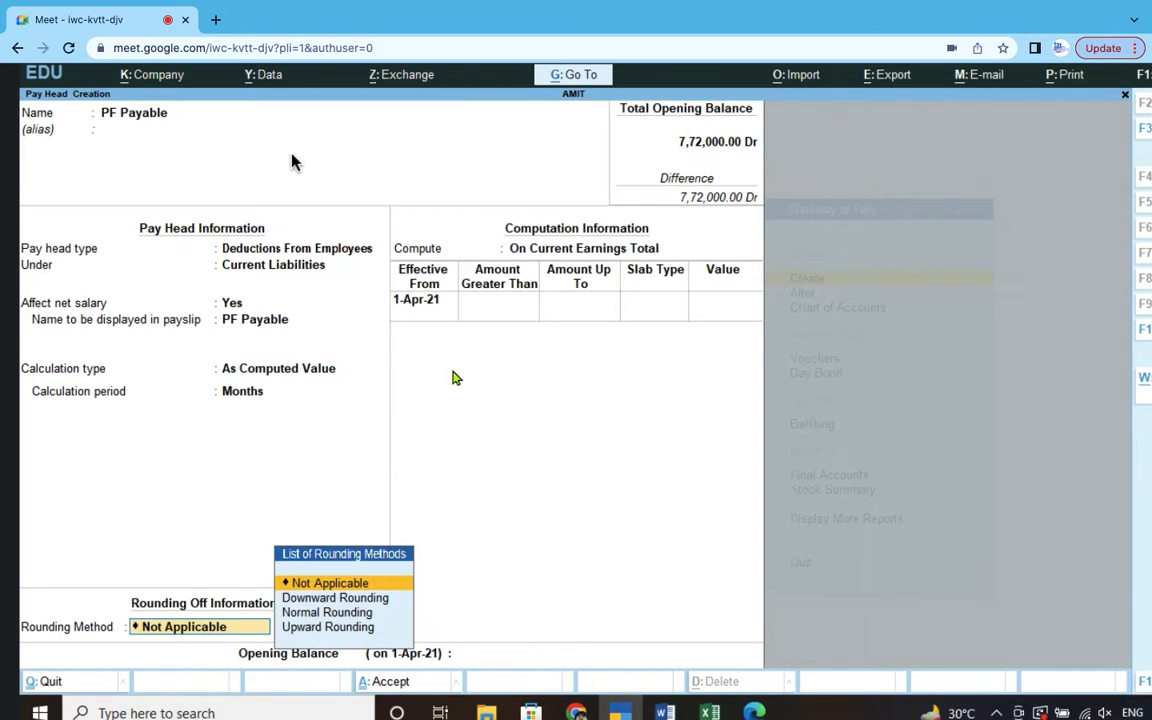
{"action": "key", "text": "Return"}
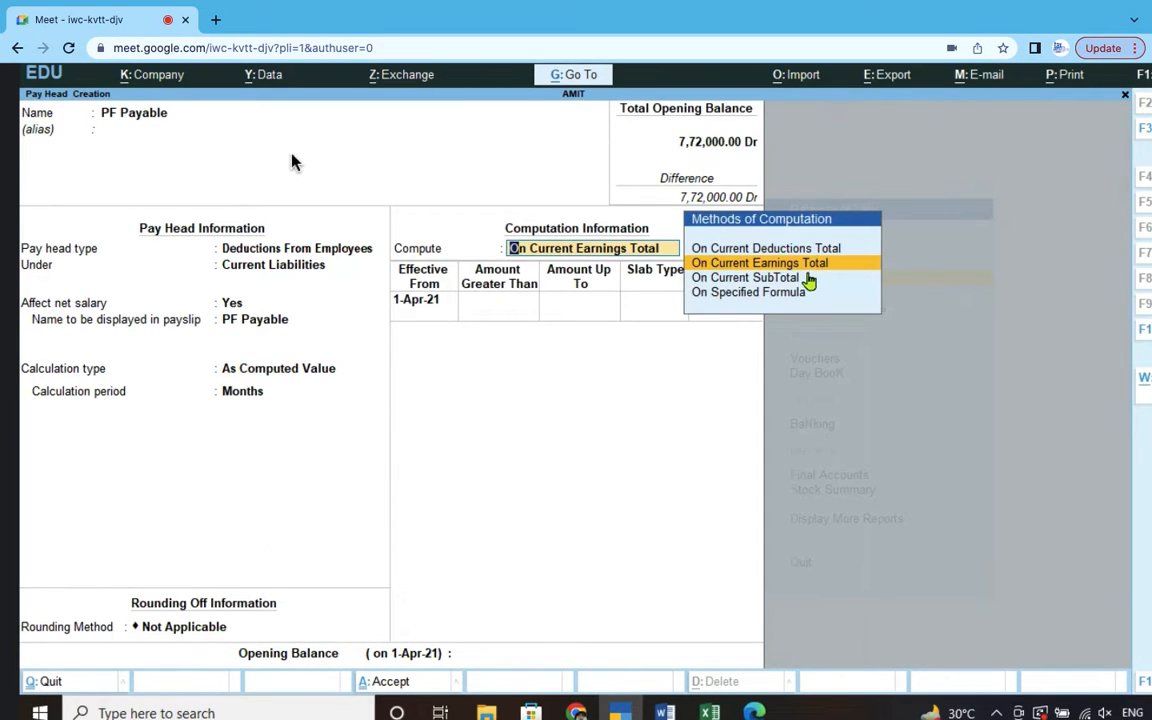
{"action": "left_click", "coordinate": [772, 292]}
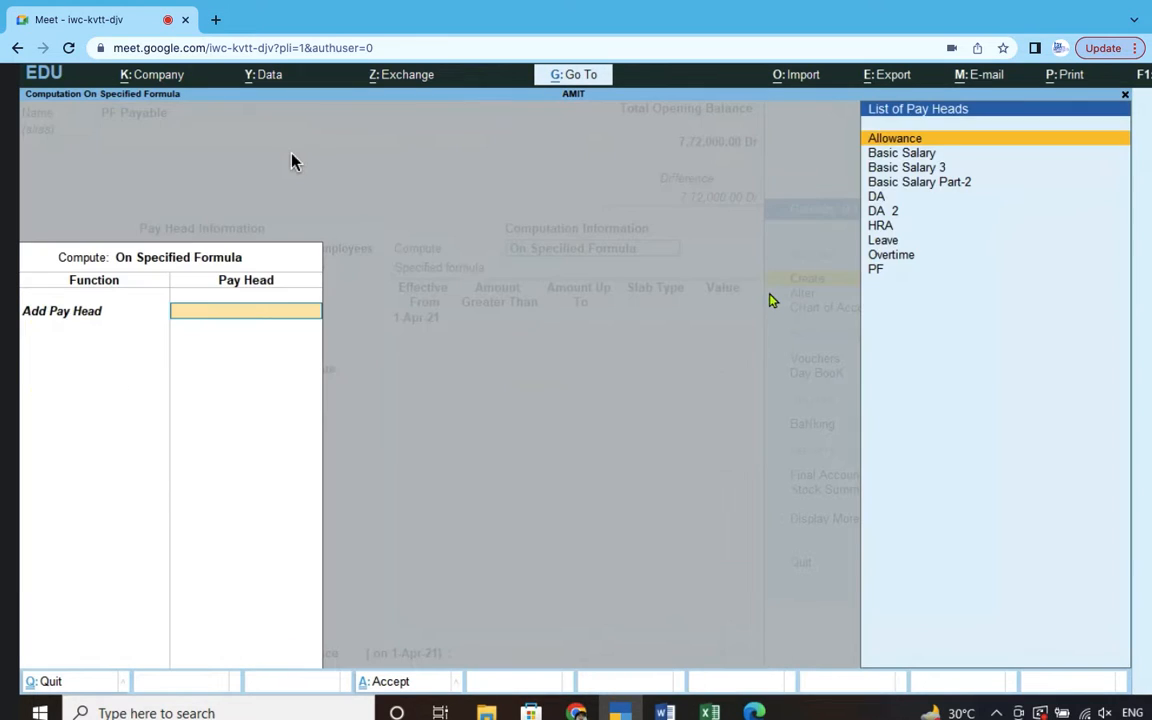
{"action": "left_click", "coordinate": [929, 170]}
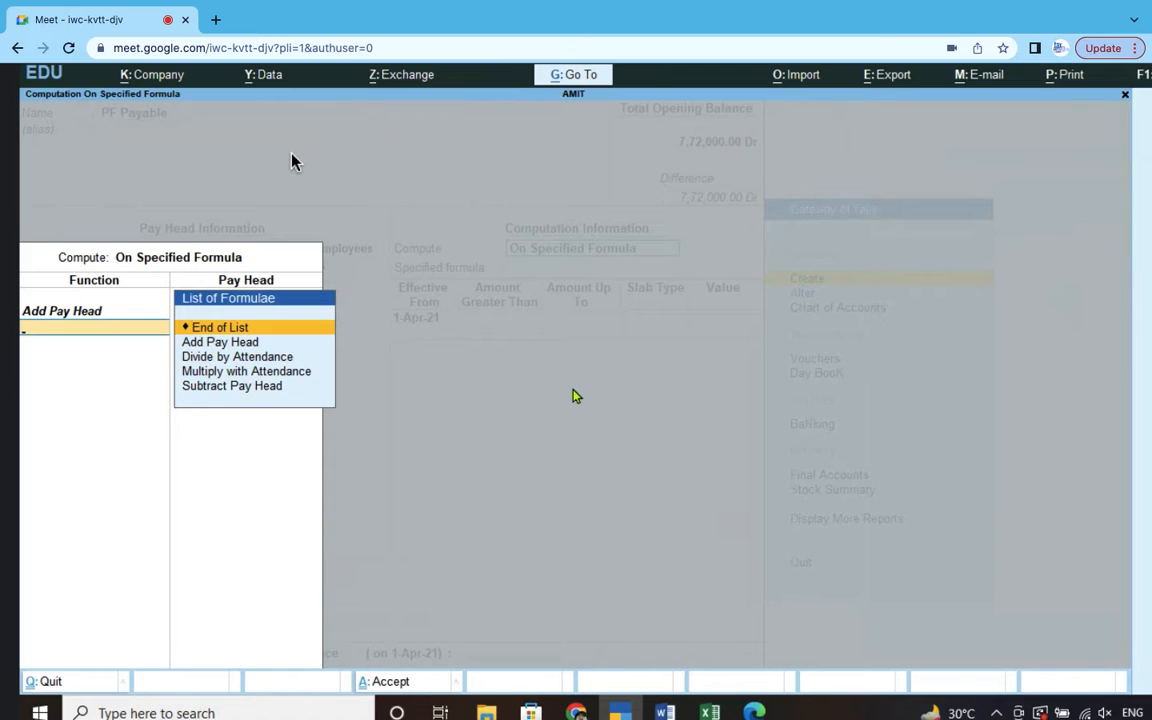
{"action": "key", "text": "Return"}
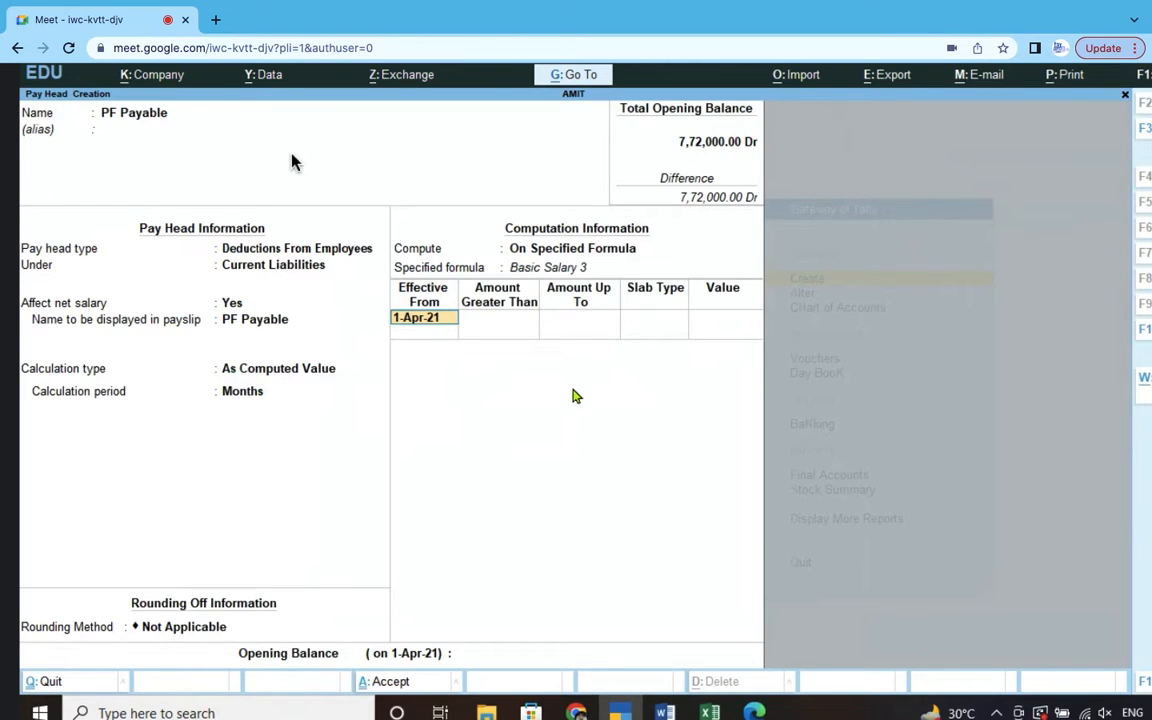
{"action": "key", "text": "Return"}
{"action": "key", "text": "Return"}
{"action": "key", "text": "Return"}
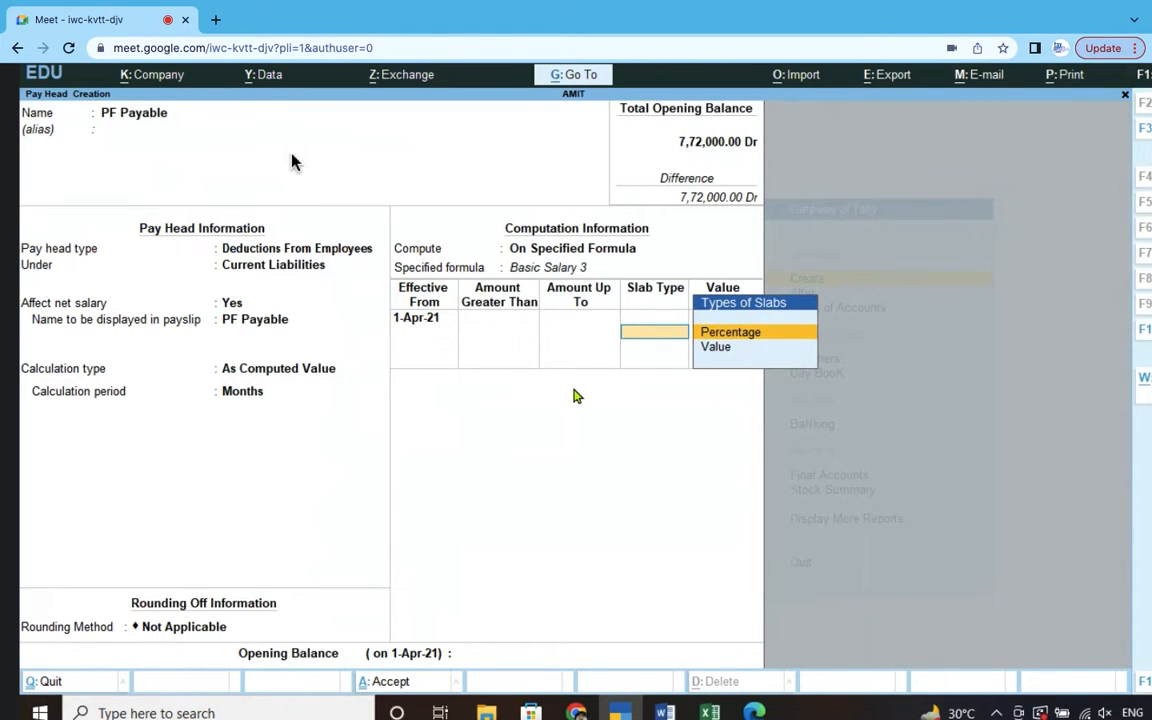
{"action": "key", "text": "Return"}
{"action": "type", "text": "12"}
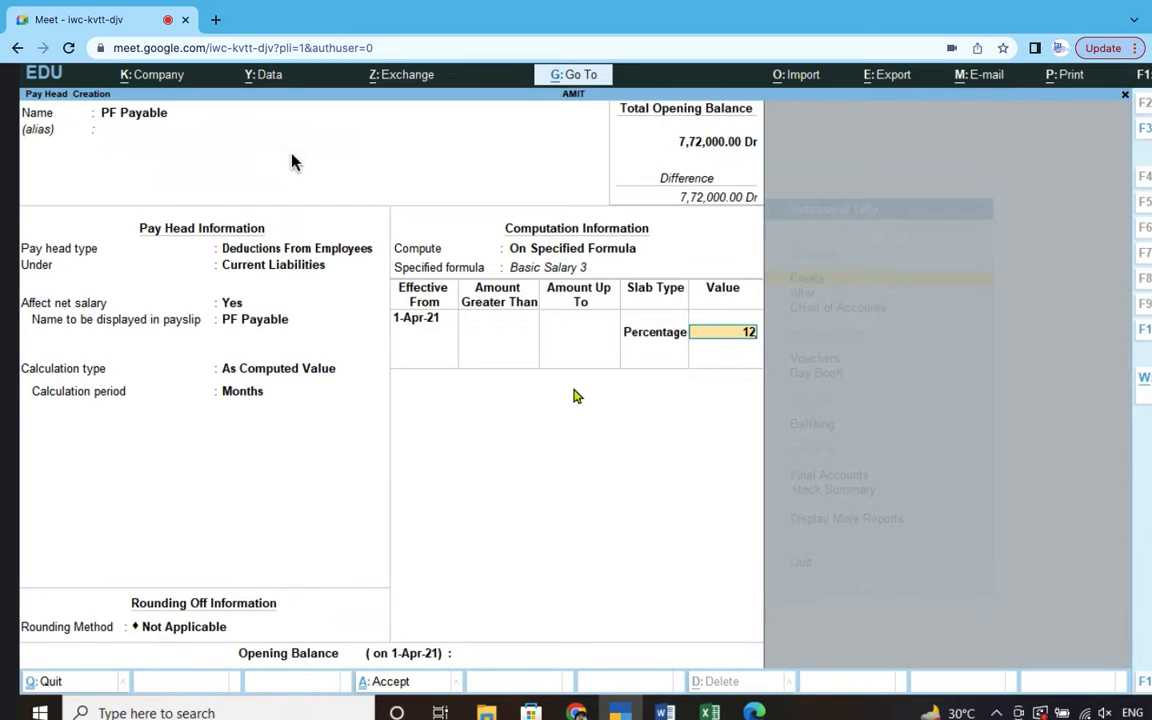
{"action": "type", "text": "%"}
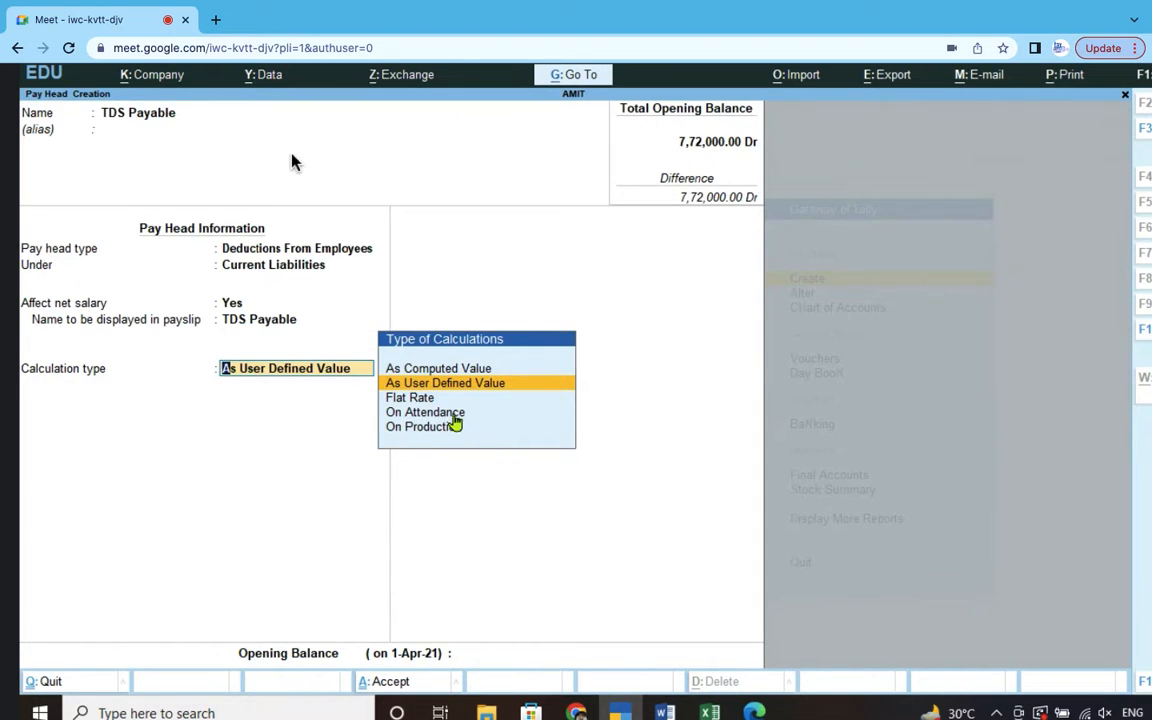
- Make TDS Payable a computed value on a Basic Salary 3 formula with a Percentage slab
{"action": "left_click", "coordinate": [452, 369]}
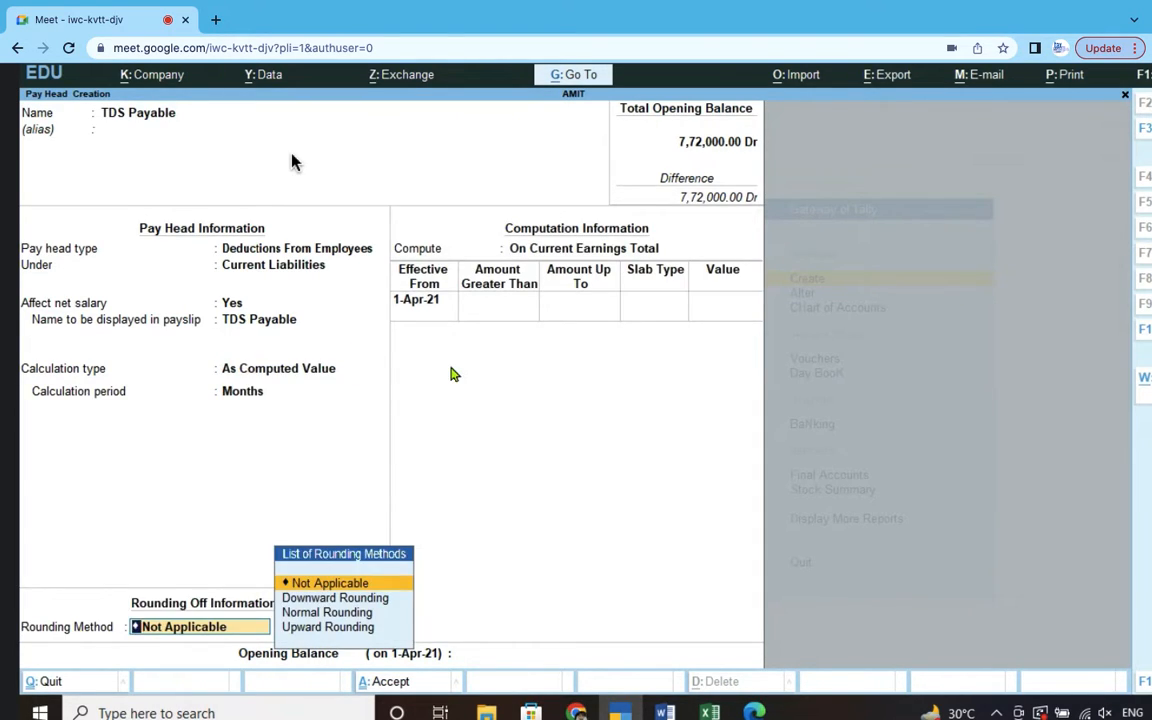
{"action": "key", "text": "Return"}
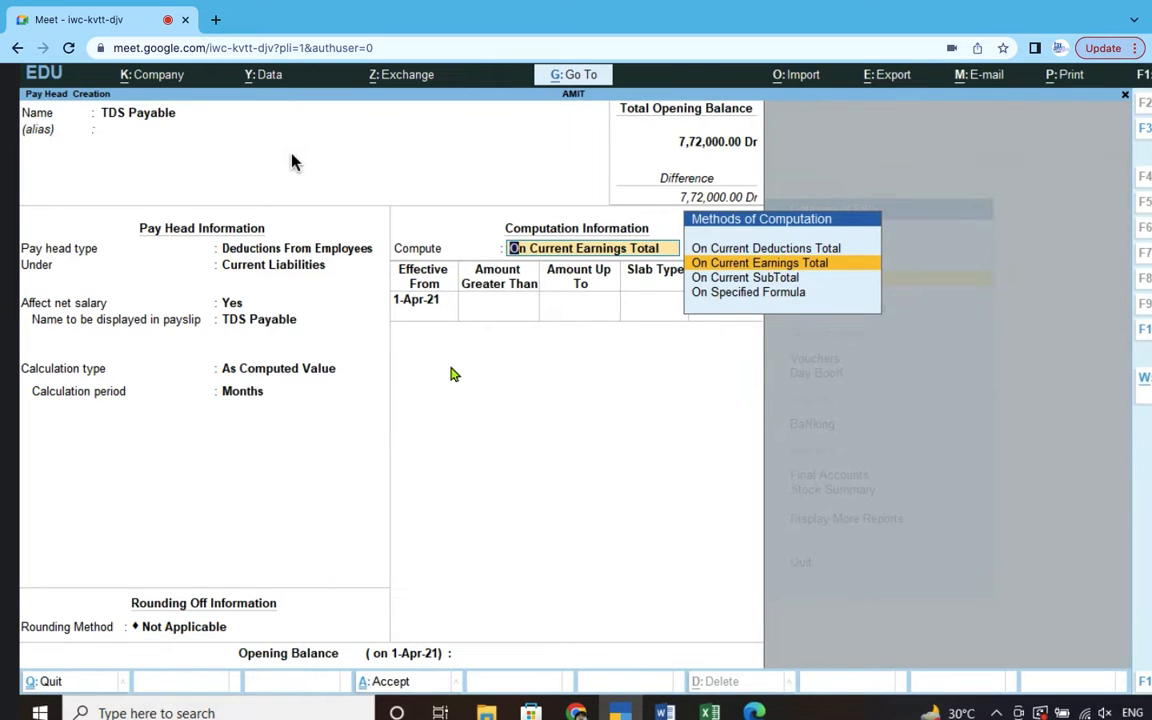
{"action": "key", "text": "Down"}
{"action": "key", "text": "Down"}
{"action": "key", "text": "Return"}
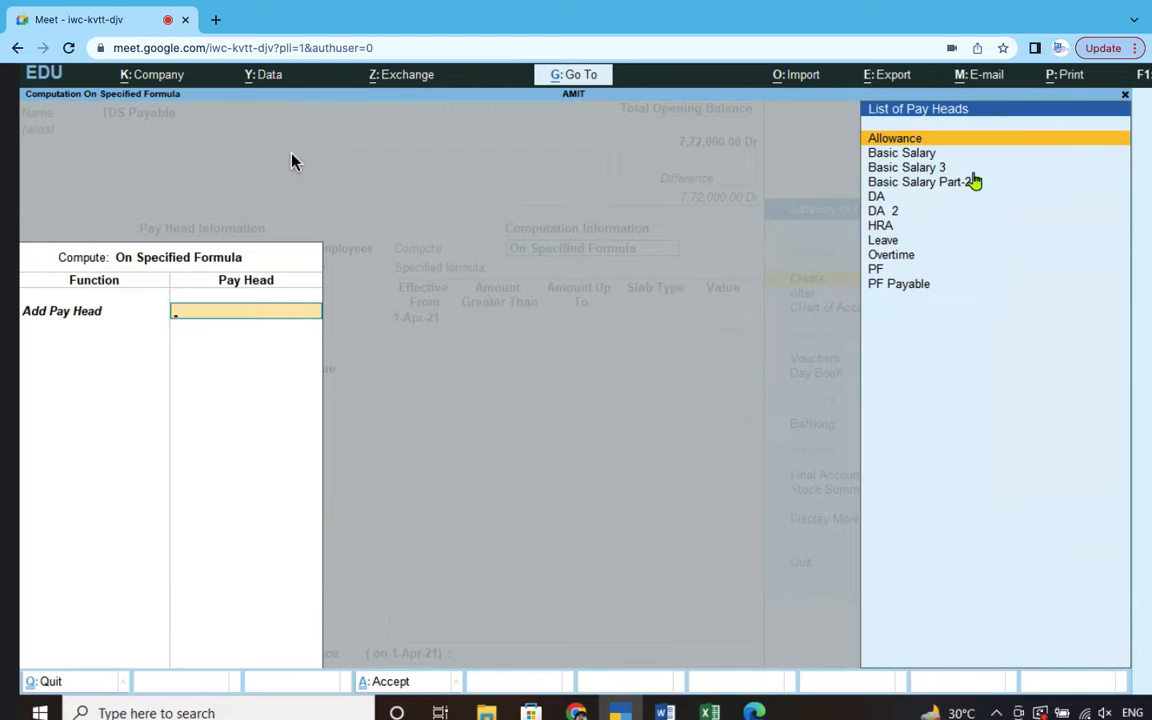
{"action": "key", "text": "Return"}
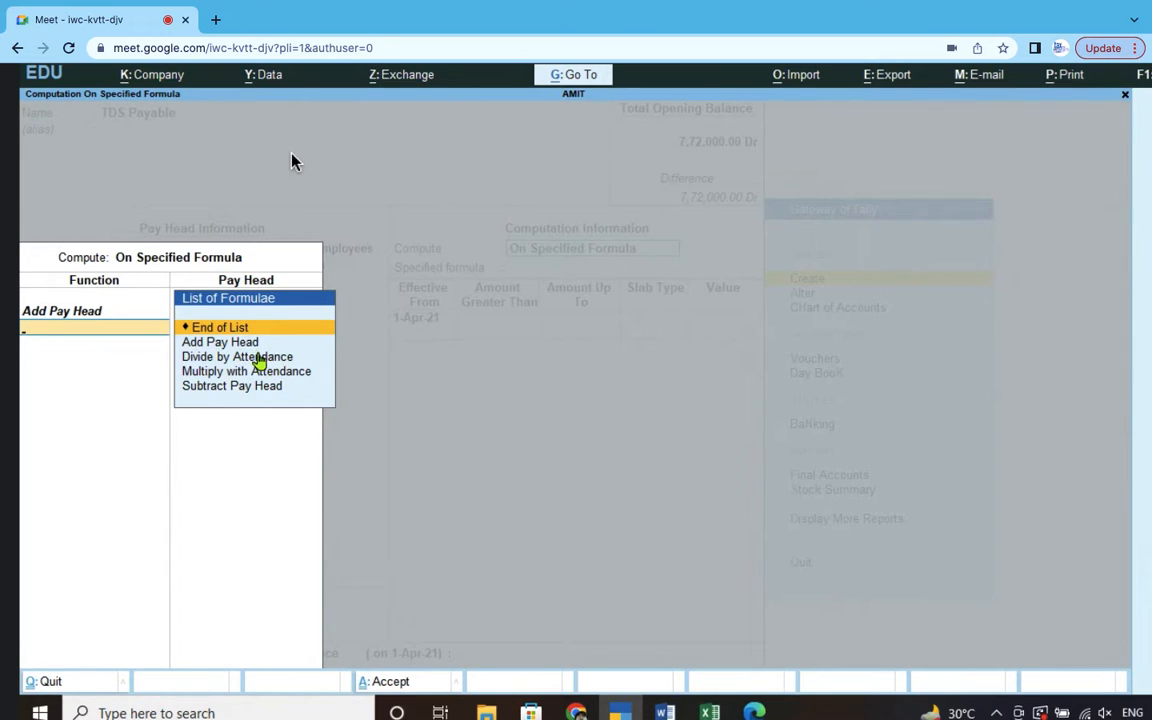
{"action": "left_click", "coordinate": [256, 329]}
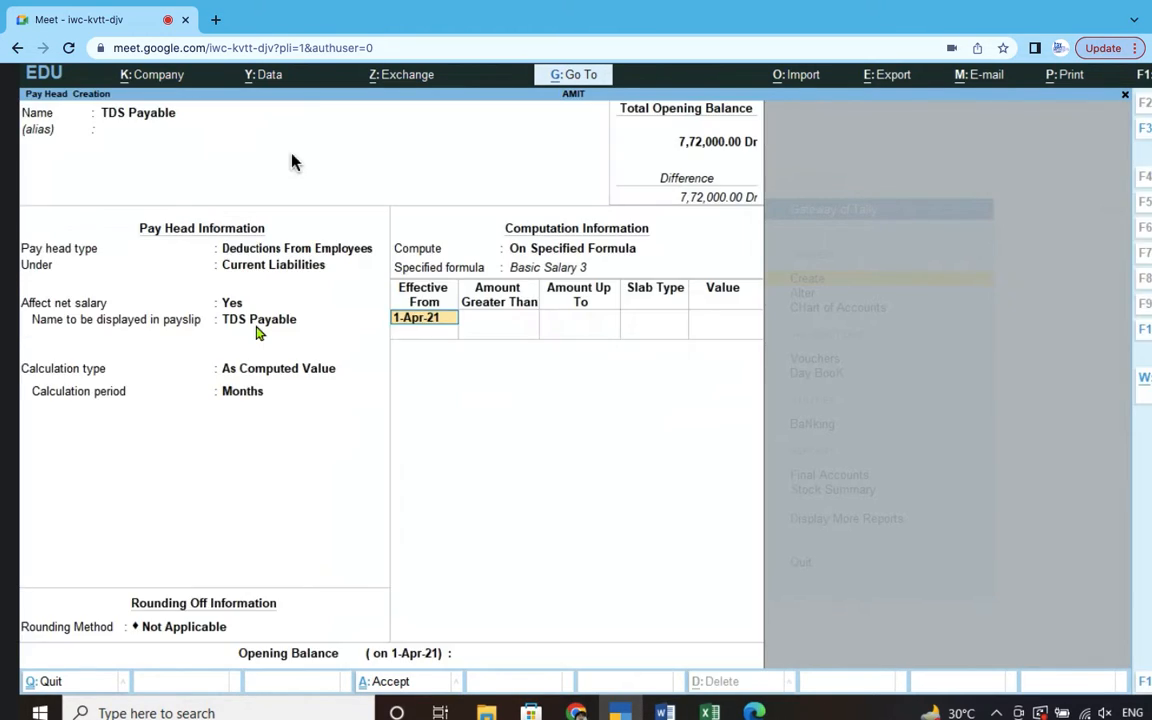
{"action": "key", "text": "Return"}
{"action": "key", "text": "Return"}
{"action": "key", "text": "Return"}
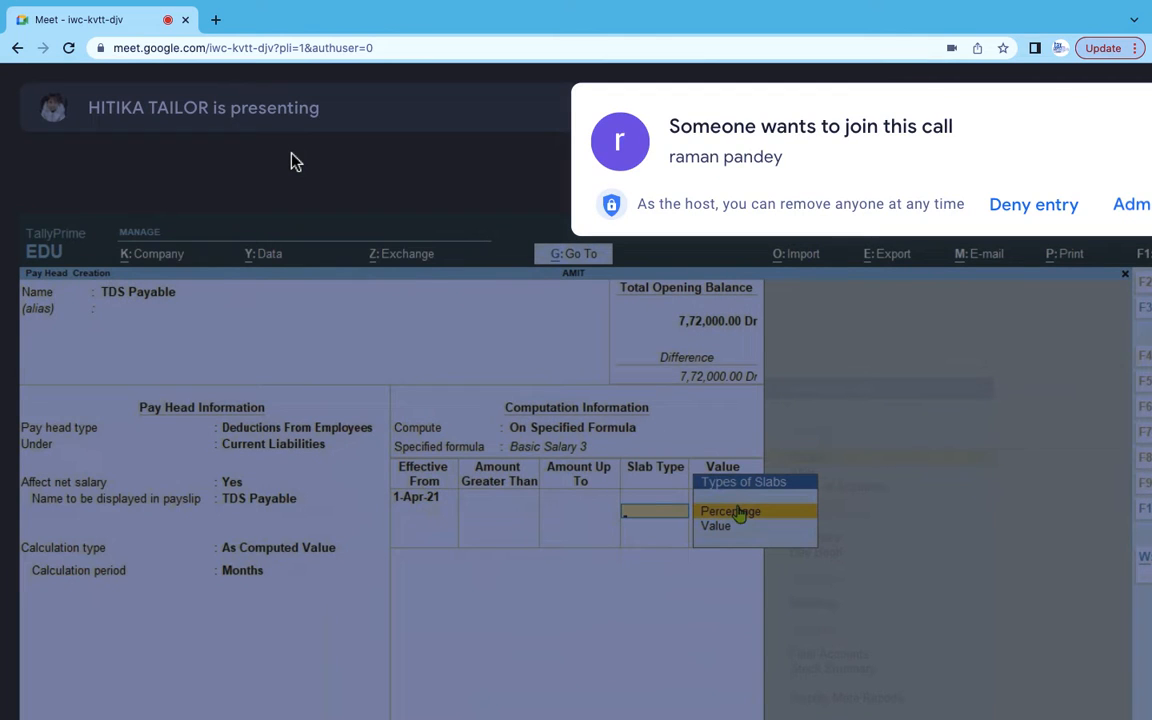
{"action": "left_click", "coordinate": [738, 331]}
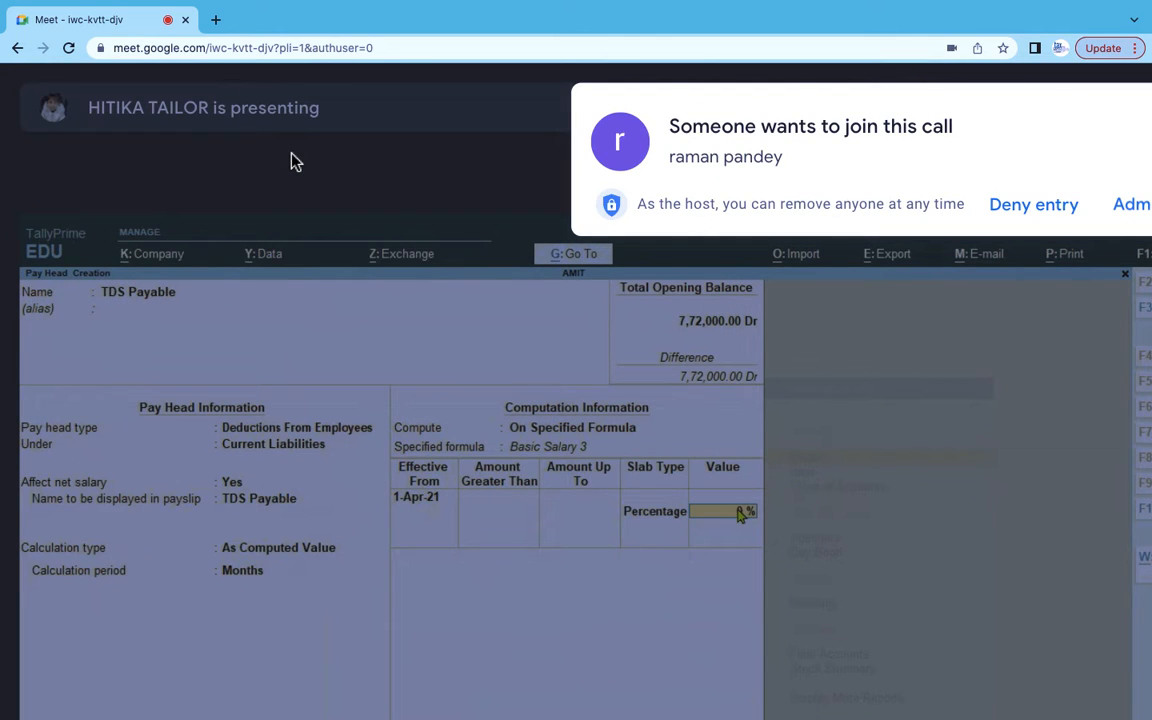
{"action": "left_click", "coordinate": [1140, 217]}
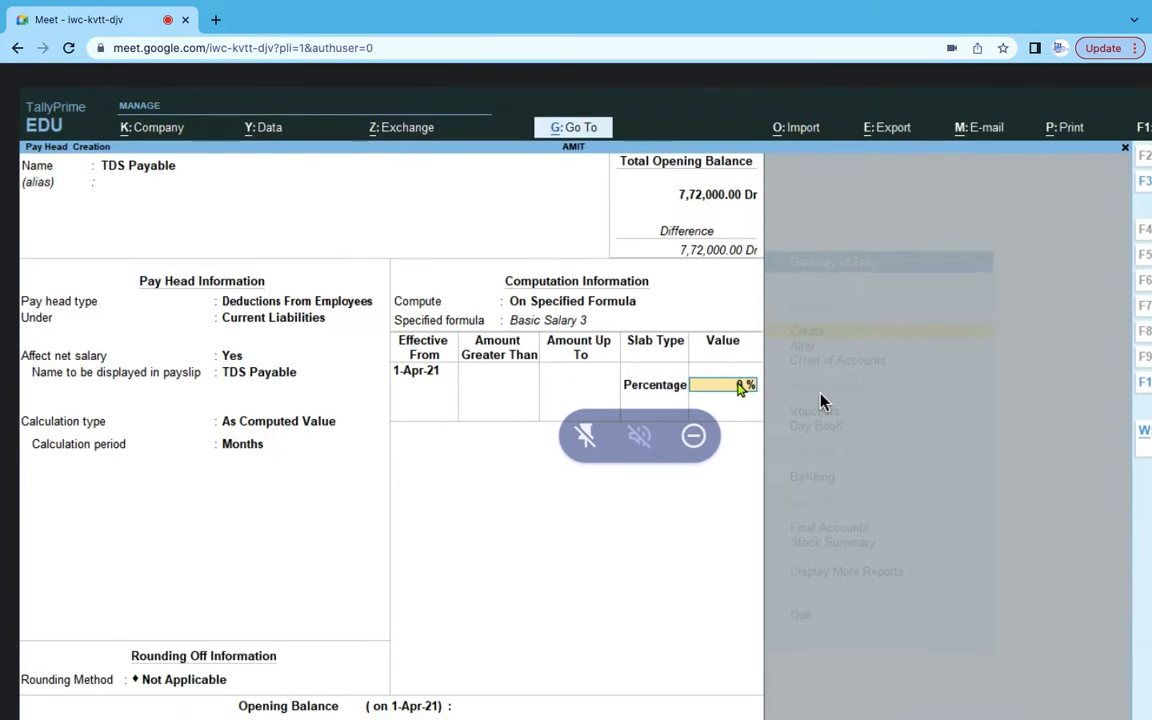
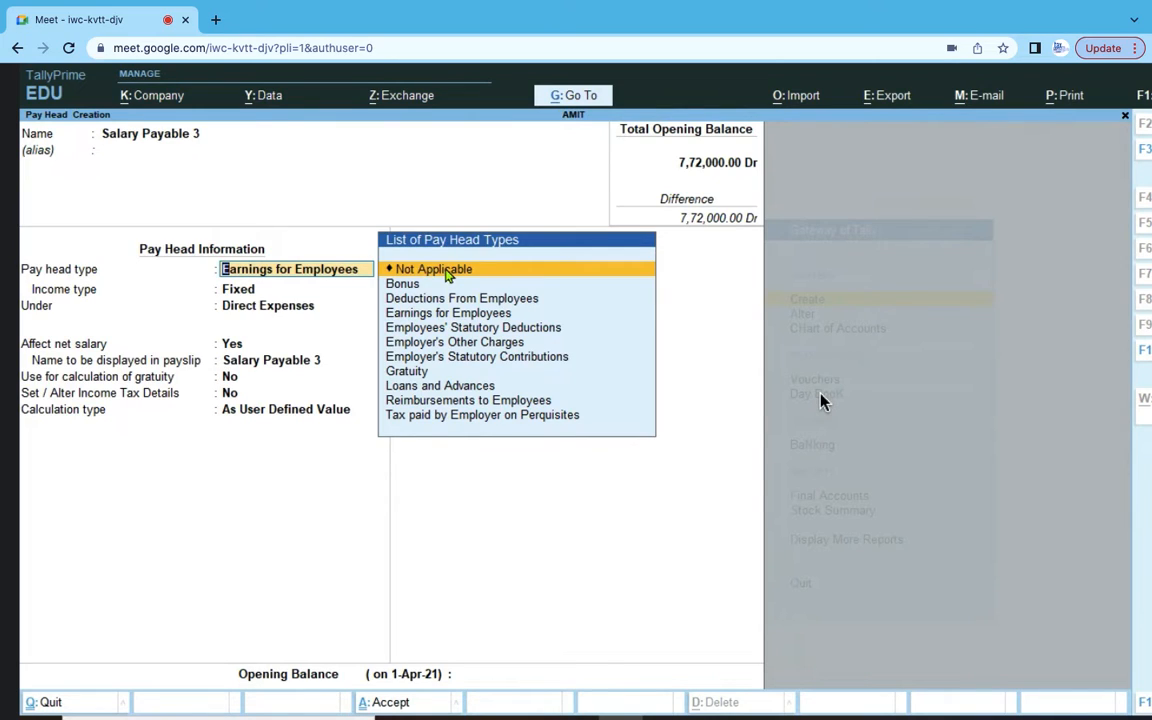
- Save Salary Payable 3 as a Not Applicable pay head under Current Liabilities
{"action": "left_click", "coordinate": [447, 272]}
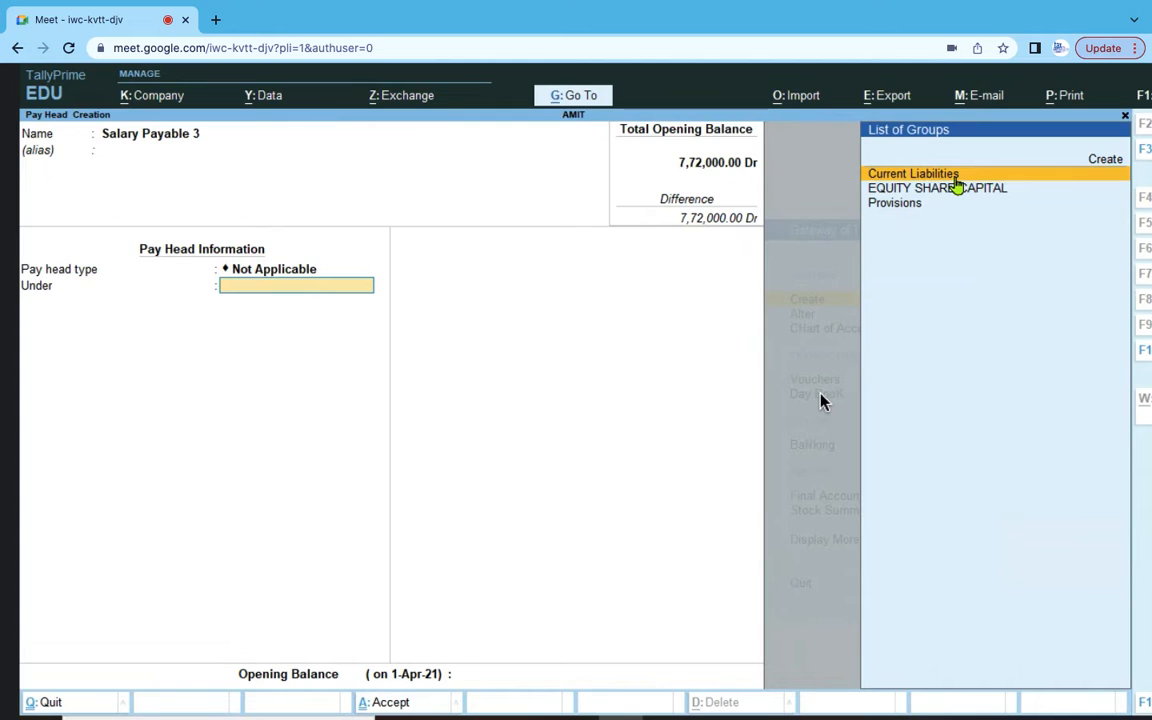
{"action": "left_click", "coordinate": [956, 176]}
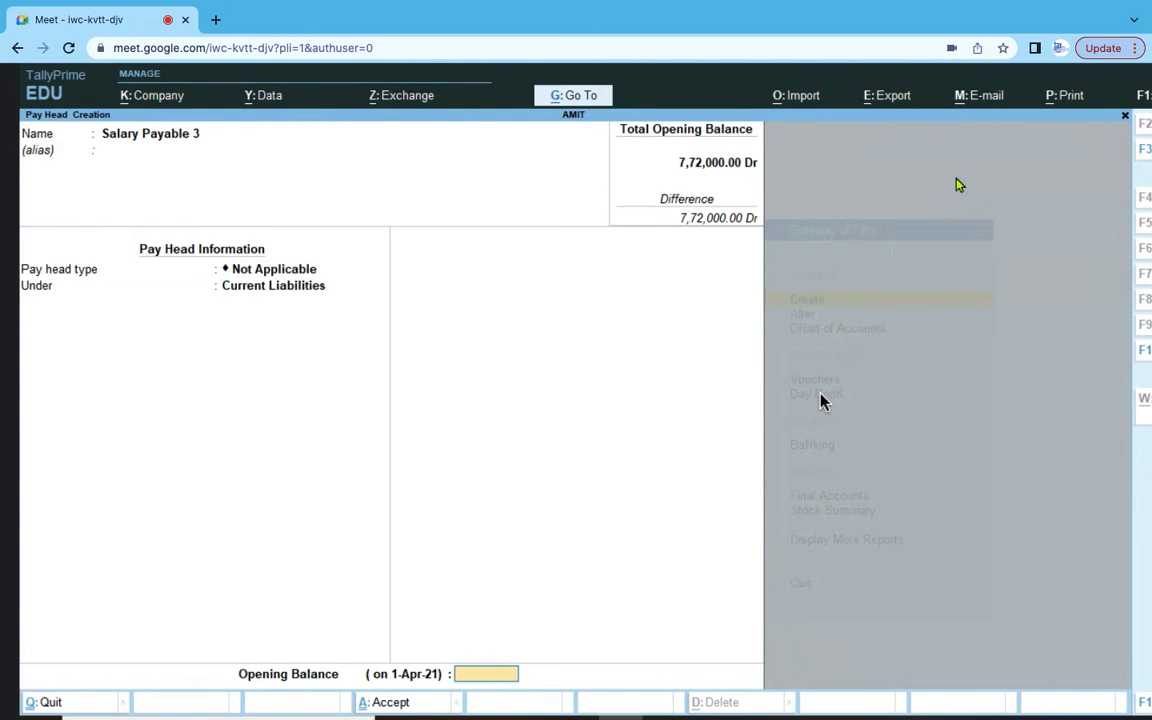
{"action": "key", "text": "Return"}
{"action": "key", "text": "Return"}
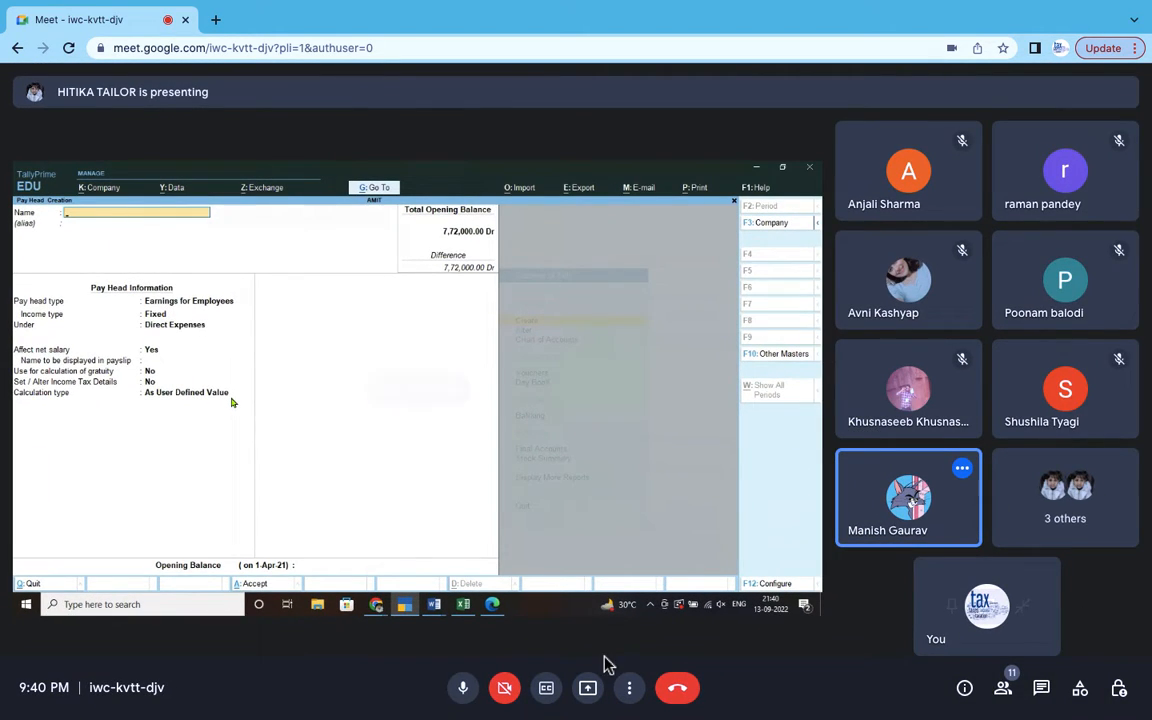
- Turn the meeting camera on, then switch it back off
{"action": "left_click", "coordinate": [520, 695]}
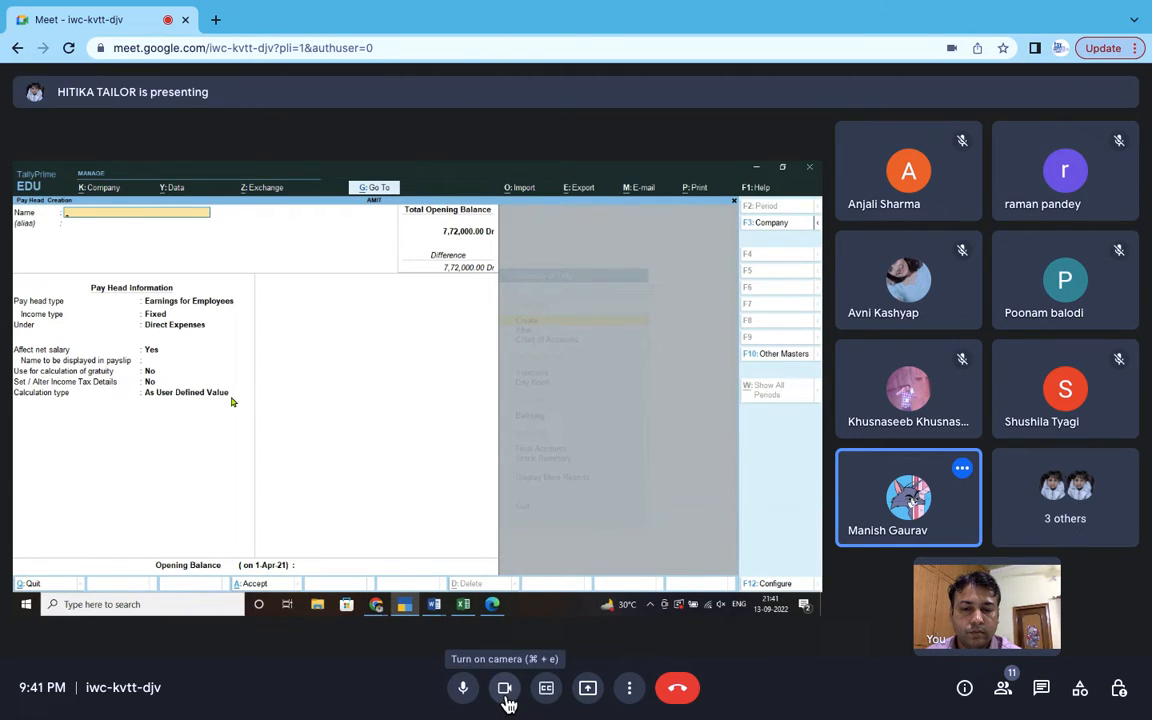
{"action": "left_click", "coordinate": [508, 703]}
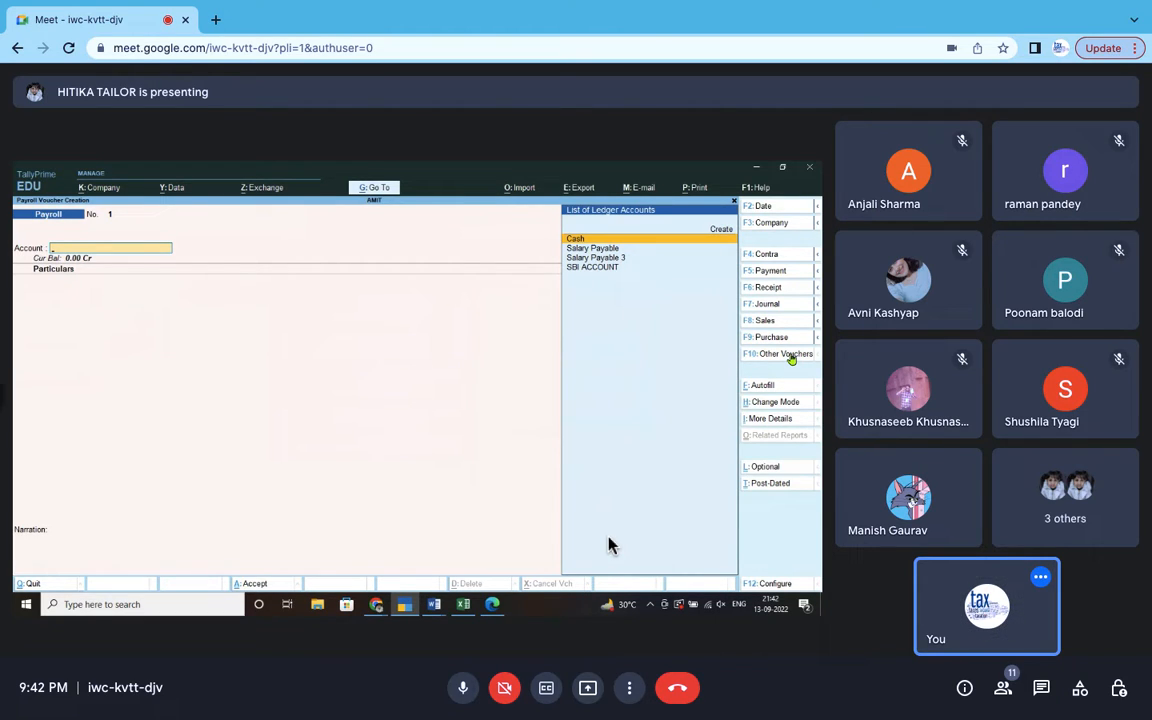
- Scroll around the Employee Creation screen to review the entered details
{"action": "scroll", "coordinate": [620, 535], "scroll_direction": "up", "scroll_amount": 3}
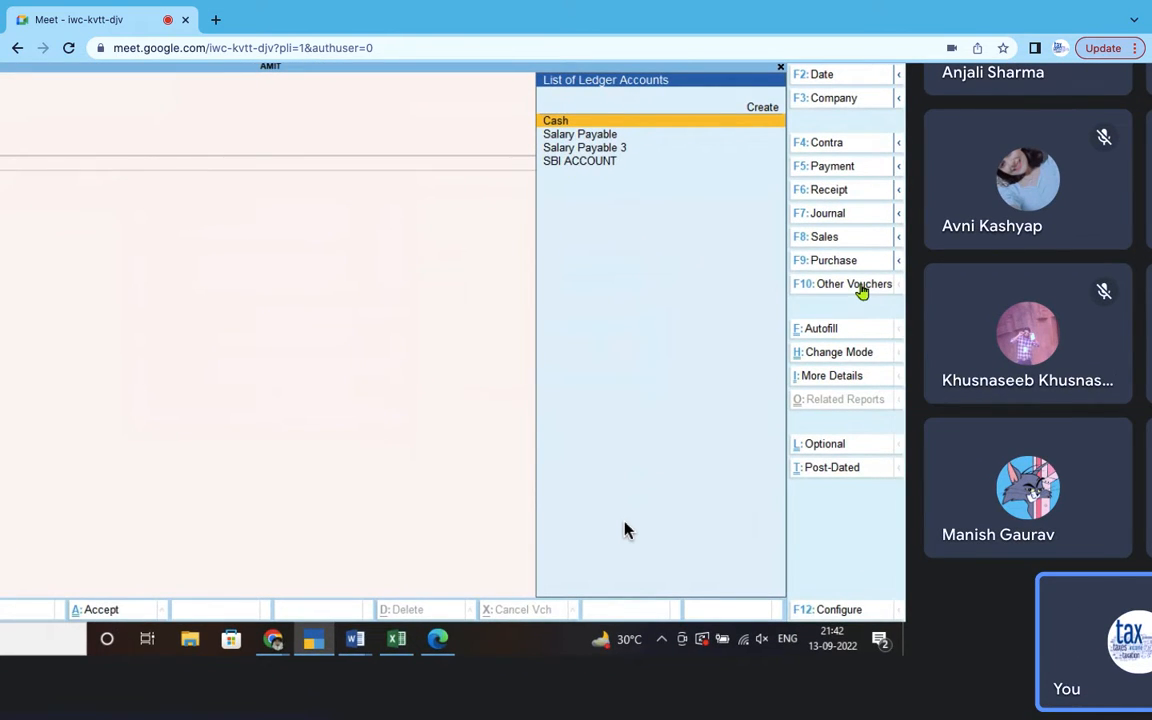
{"action": "scroll", "coordinate": [624, 530], "scroll_direction": "left", "scroll_amount": 5}
{"action": "scroll", "coordinate": [624, 530], "scroll_direction": "up", "scroll_amount": 3}
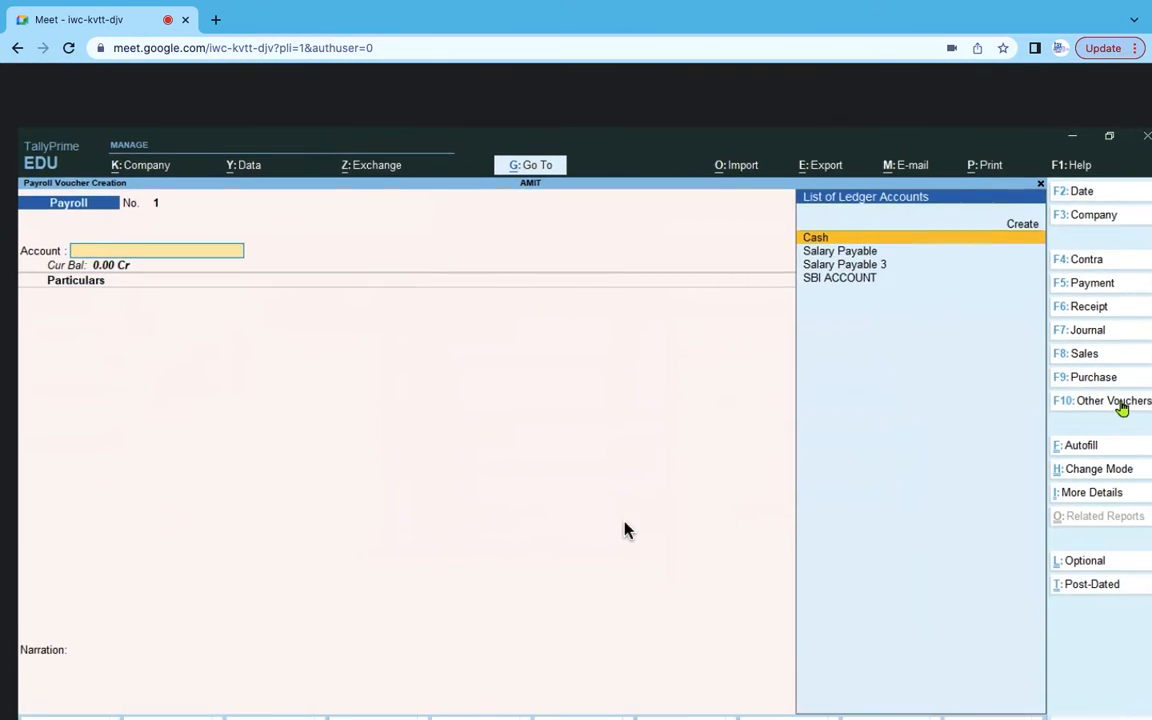
{"action": "scroll", "coordinate": [624, 530], "scroll_direction": "down", "scroll_amount": 2}
{"action": "scroll", "coordinate": [624, 530], "scroll_direction": "right", "scroll_amount": 1}
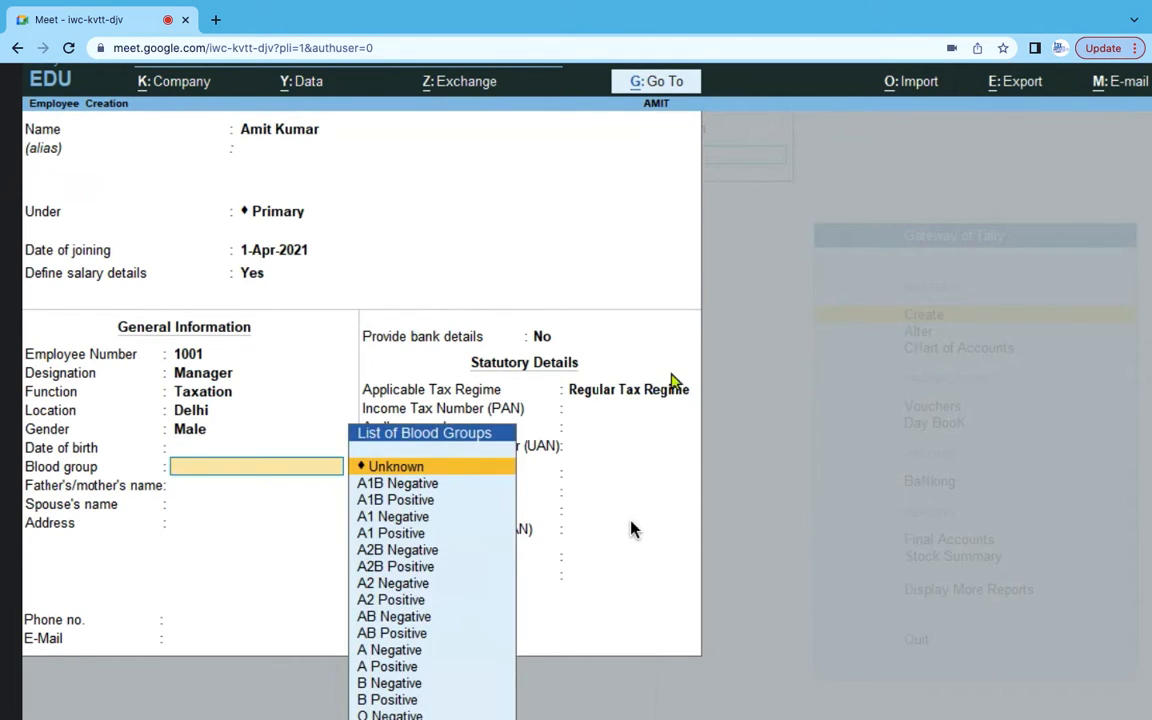
- Set blood group A Positive, enter the father's name, skip spouse, and begin the address
{"action": "left_click", "coordinate": [398, 668]}
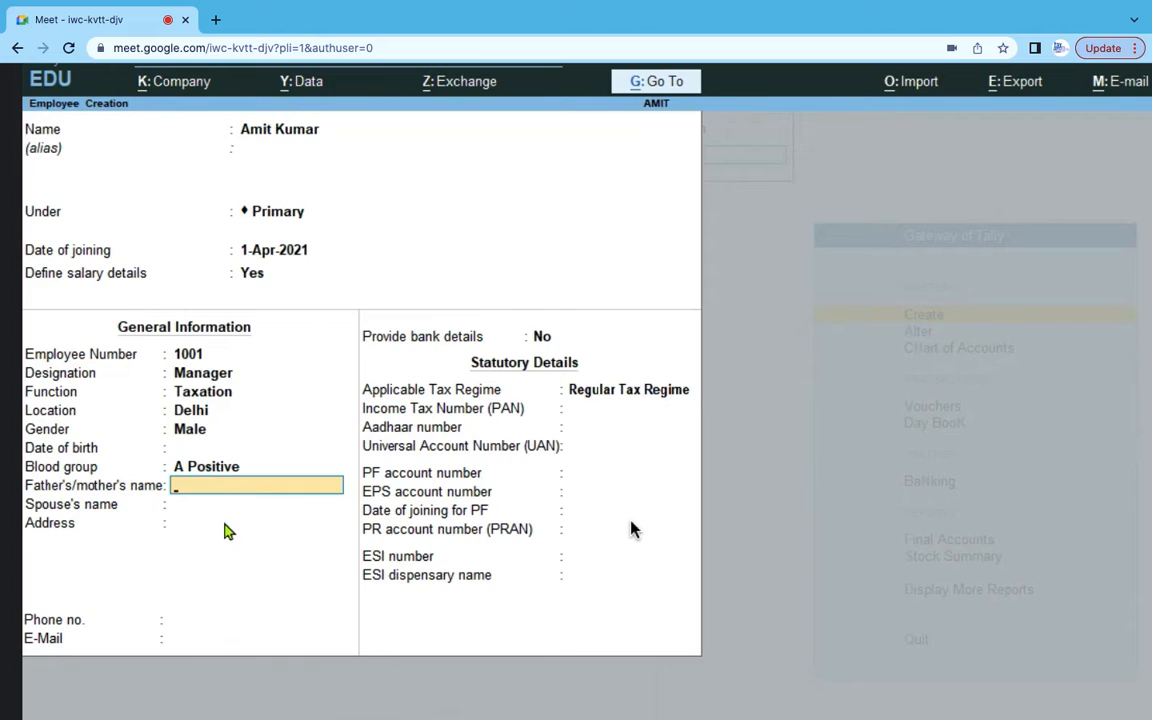
{"action": "type", "text": "Mr Arvinf"}
{"action": "key", "text": "BackSpace"}
{"action": "type", "text": "d"}
{"action": "key", "text": "Return"}
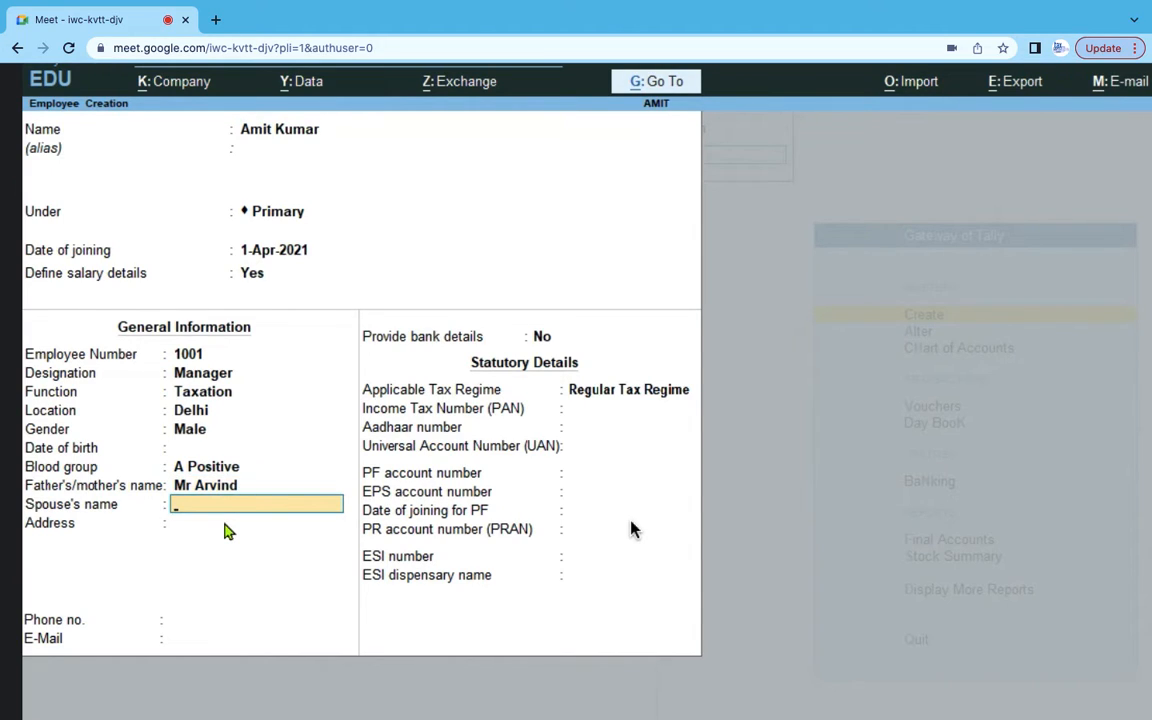
{"action": "key", "text": "Return"}
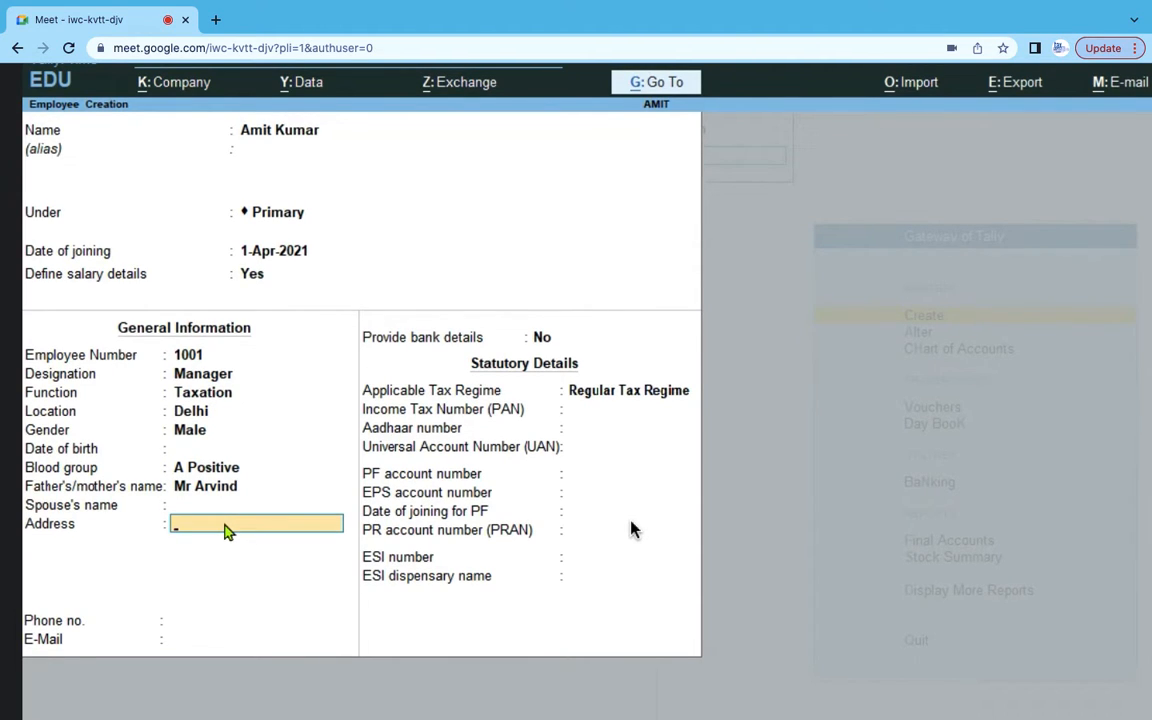
{"action": "type", "text": "Laxmi Nagar,"}
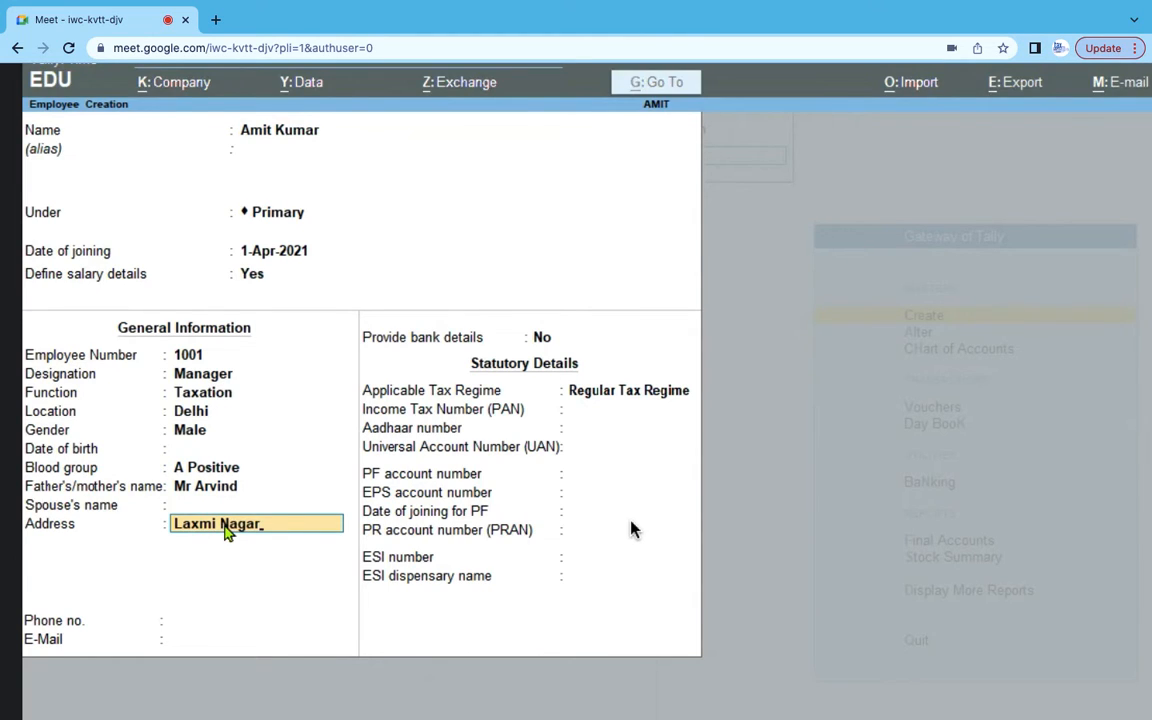
{"action": "key", "text": "alt+Tab"}
- Replace the Address field with the employee's address copied from the spreadsheet
{"action": "left_click", "coordinate": [375, 312]}
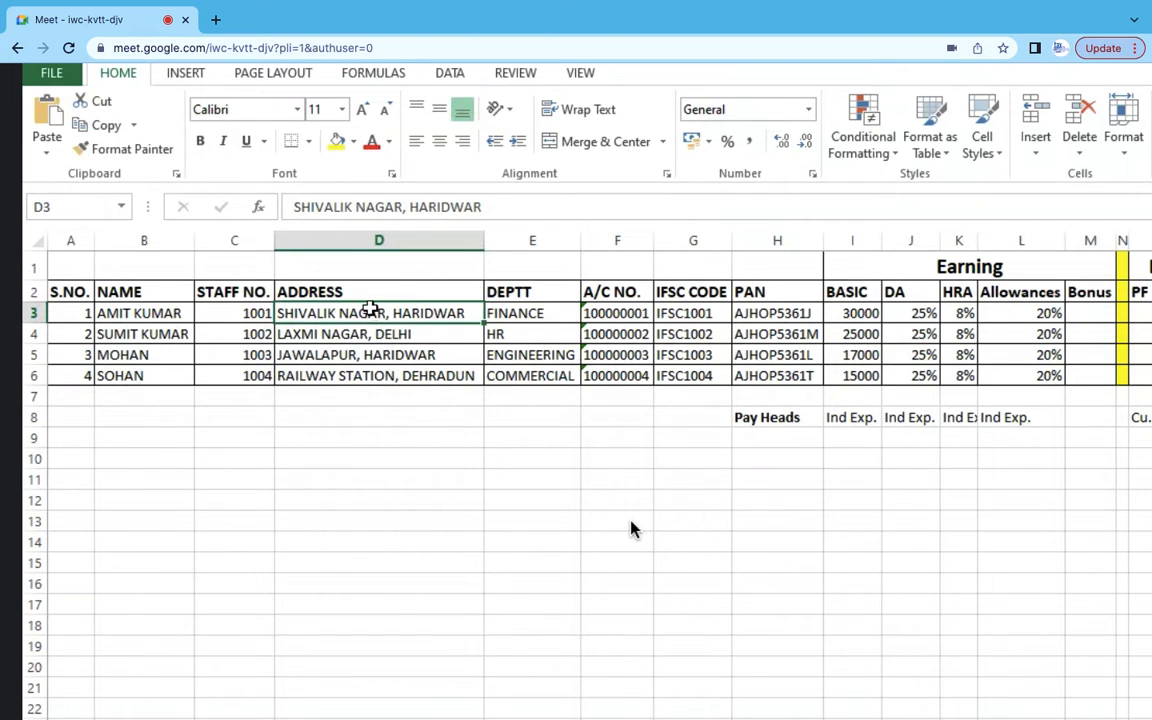
{"action": "left_click", "coordinate": [482, 206]}
{"action": "left_click_drag", "start_coordinate": [482, 206], "coordinate": [287, 207]}
{"action": "key", "text": "ctrl+c"}
{"action": "key", "text": "alt+Tab"}
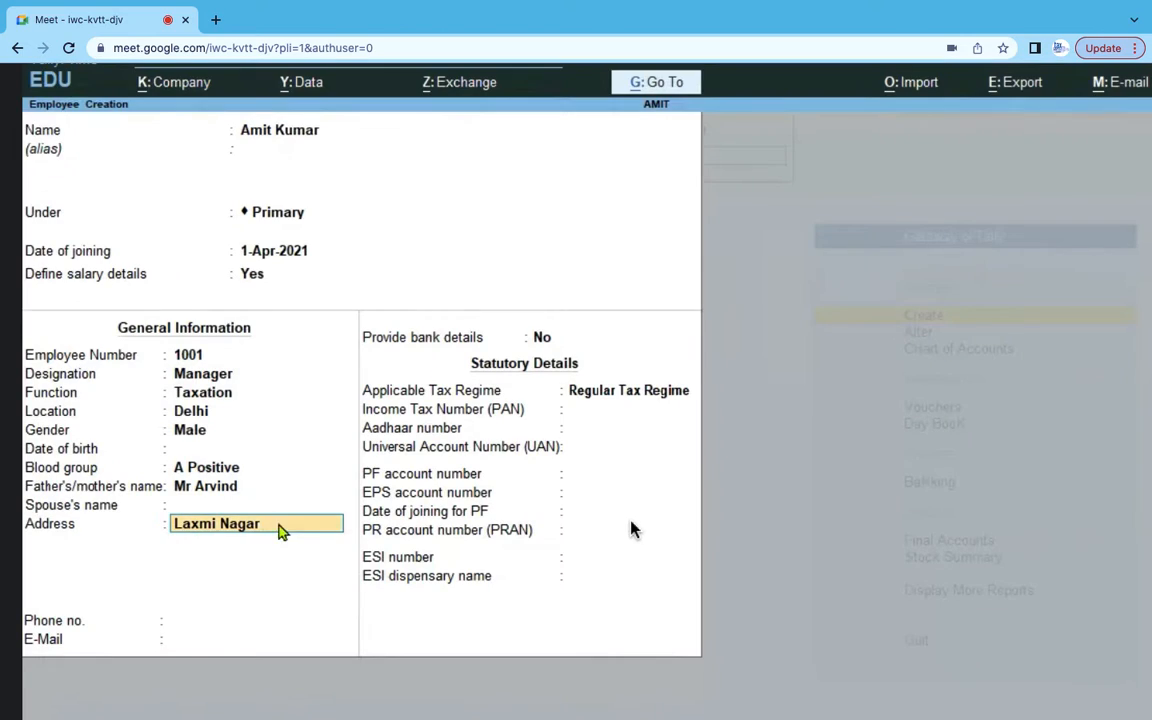
{"action": "key", "text": "Up"}
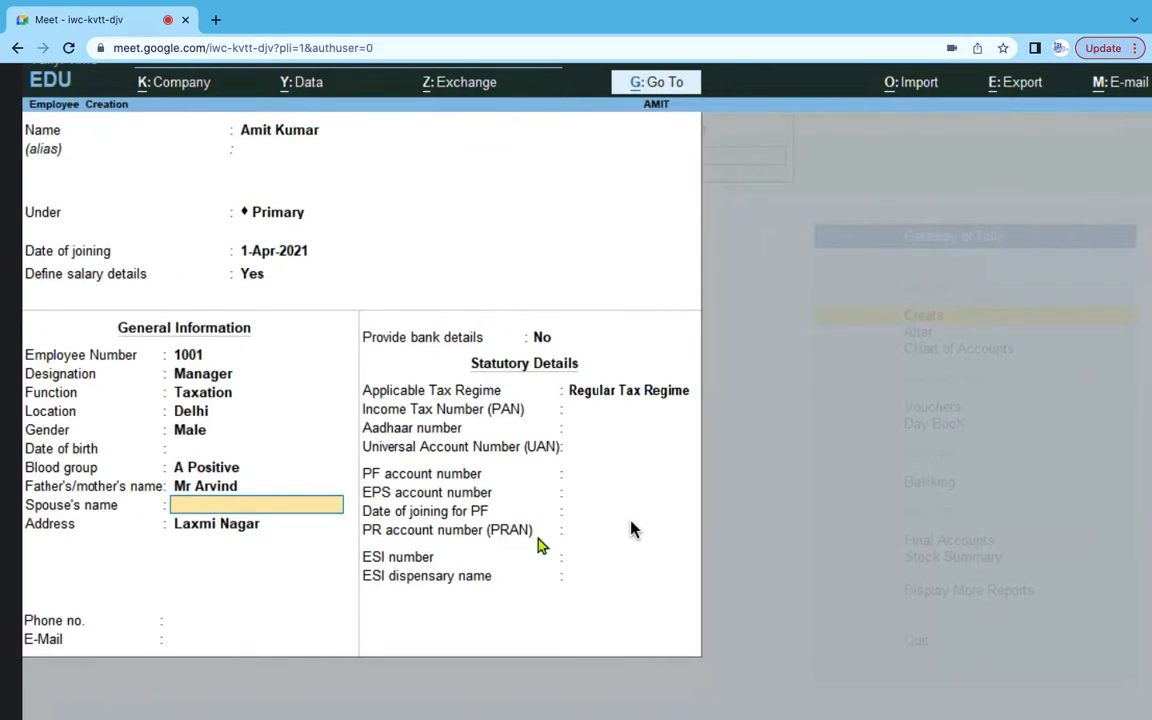
{"action": "key", "text": "Up"}
{"action": "key", "text": "Down"}
{"action": "key", "text": "Down"}
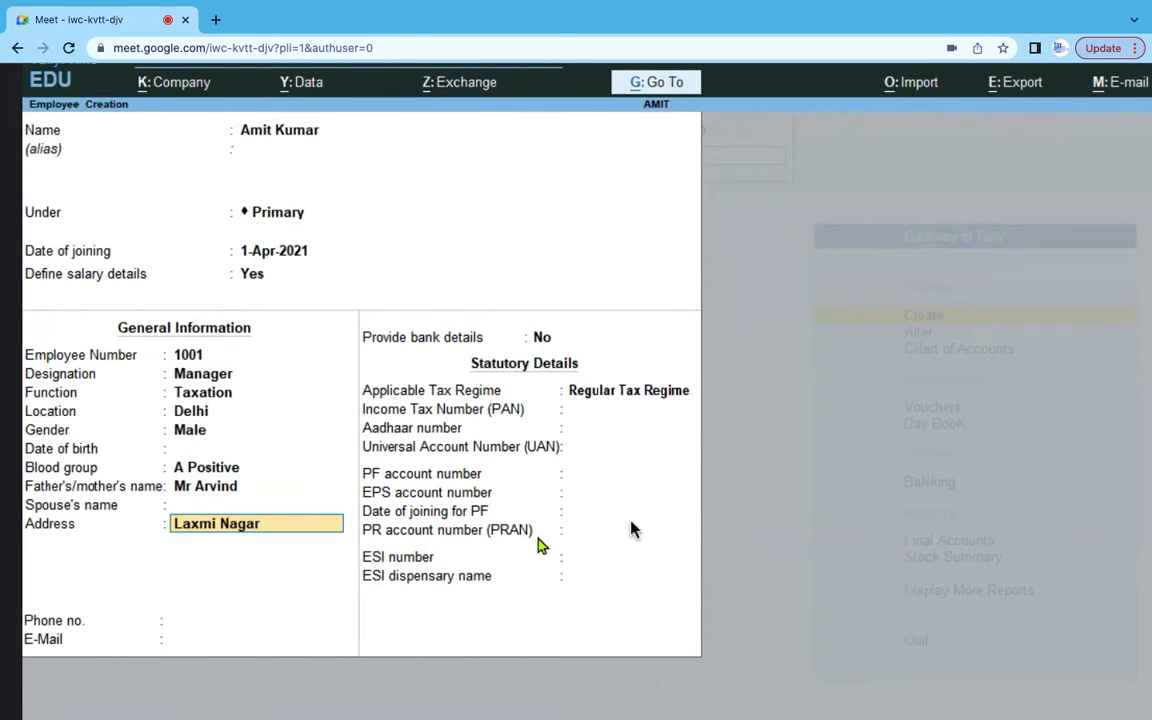
{"action": "key", "text": "BackSpace"}
{"action": "key", "text": "BackSpace"}
{"action": "key", "text": "BackSpace"}
{"action": "key", "text": "BackSpace"}
{"action": "key", "text": "BackSpace"}
{"action": "key", "text": "BackSpace"}
{"action": "key", "text": "BackSpace"}
{"action": "key", "text": "BackSpace"}
{"action": "key", "text": "BackSpace"}
{"action": "key", "text": "BackSpace"}
{"action": "key", "text": "BackSpace"}
{"action": "key", "text": "ctrl+v"}
{"action": "key", "text": "Return"}
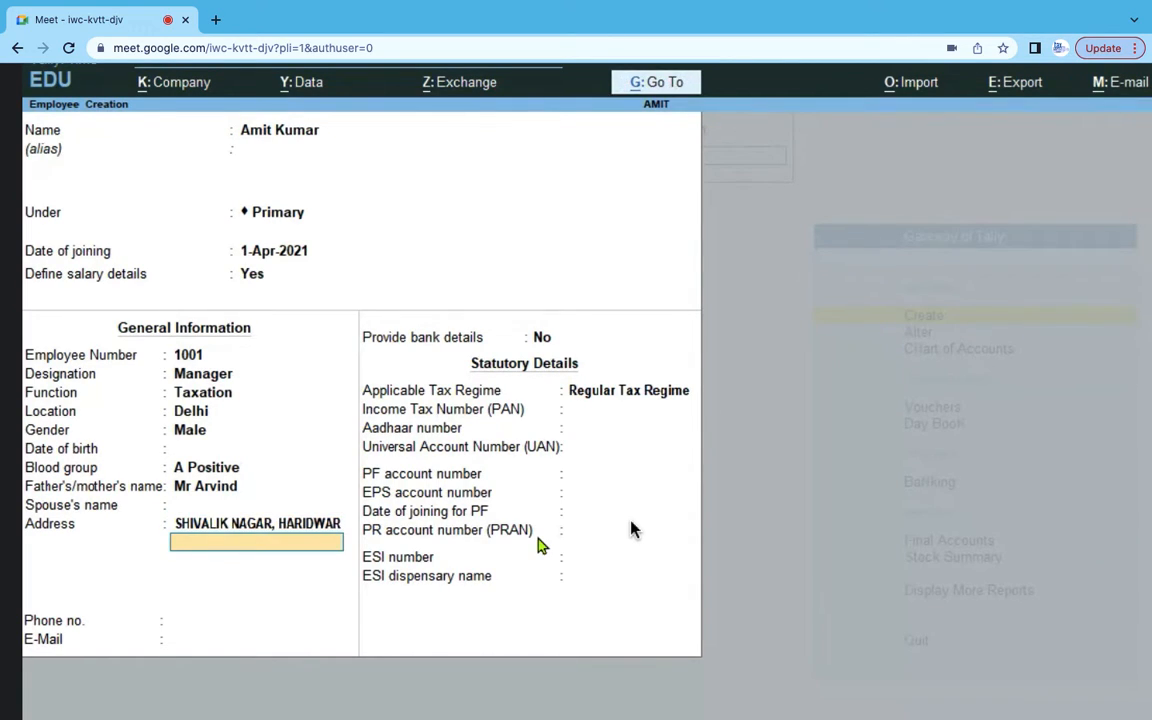
{"action": "key", "text": "Return"}
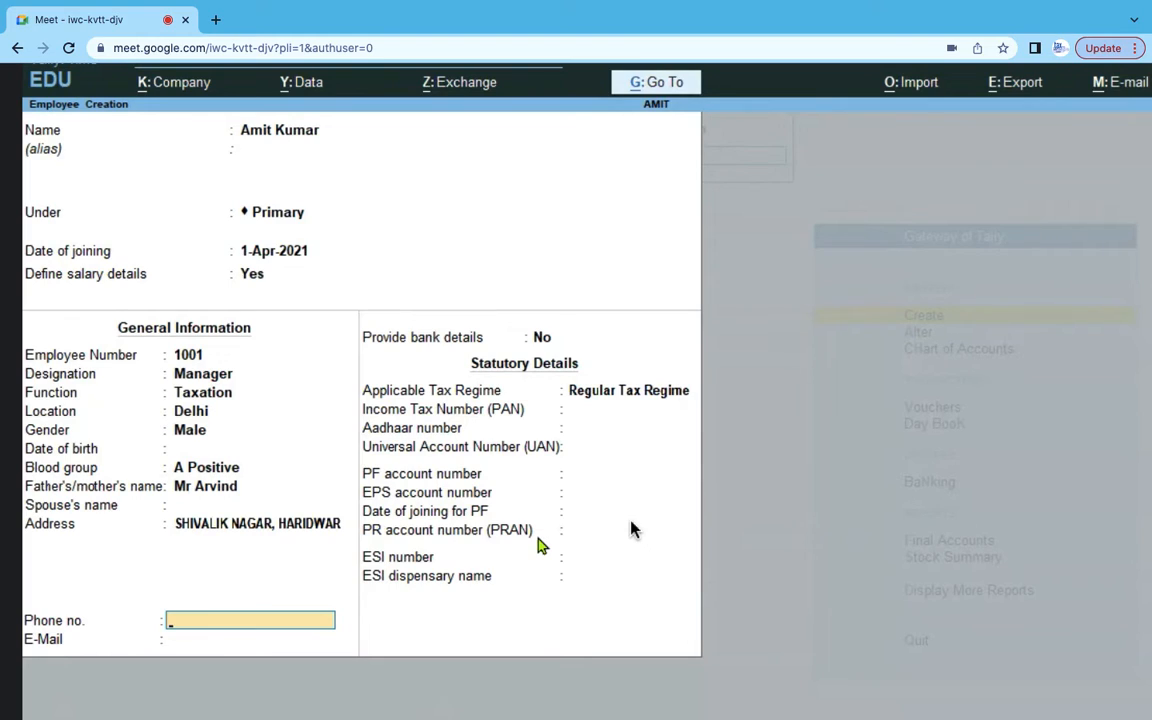
- Set Provide bank details to Yes to bring up the Bank Details form
{"action": "key", "text": "Return"}
{"action": "key", "text": "Return"}
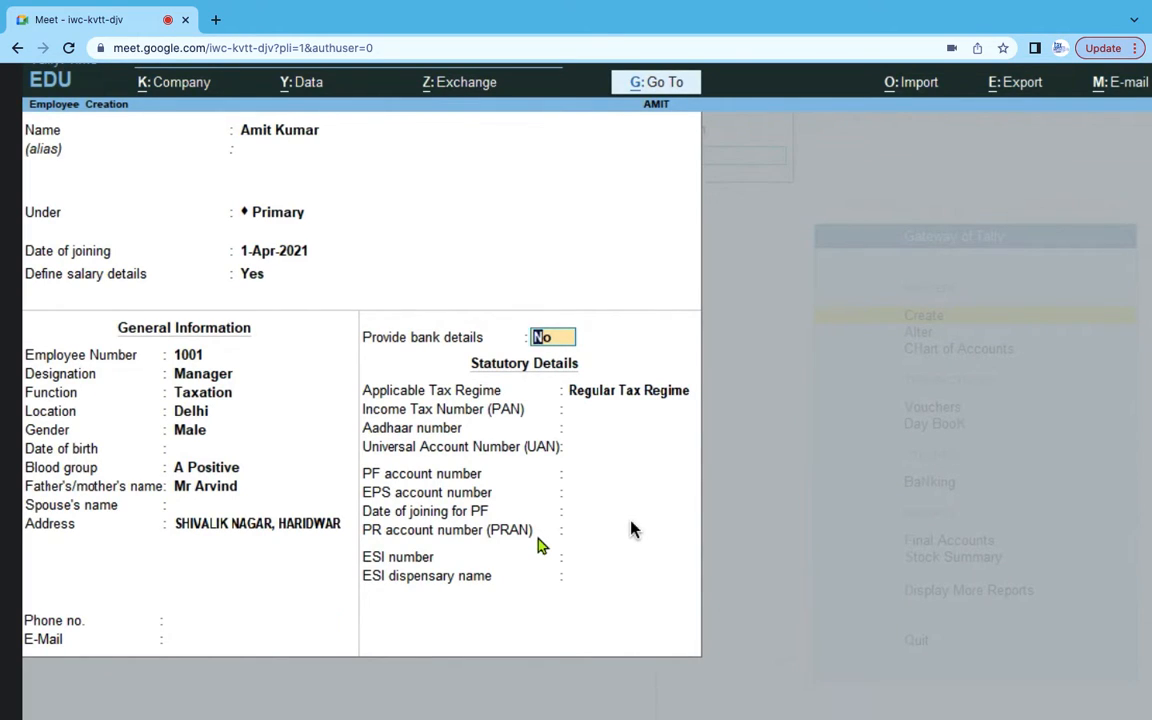
{"action": "type", "text": "y"}
{"action": "key", "text": "Return"}
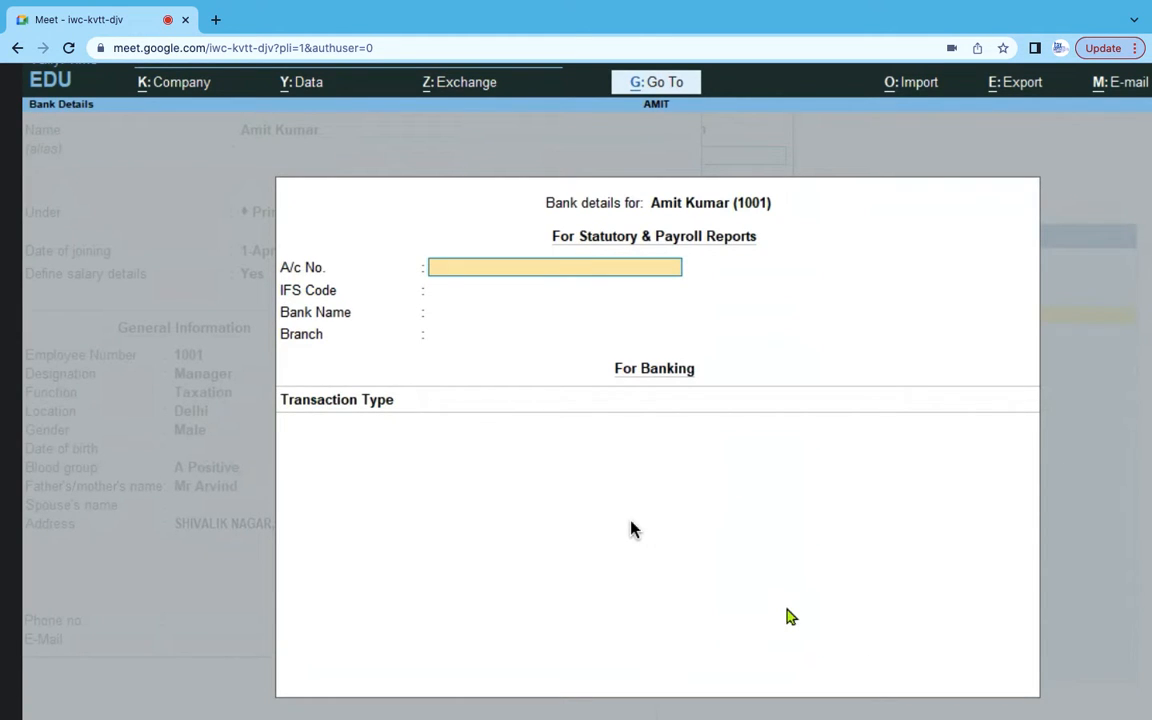
- Paste the employee's account number from the spreadsheet into A/c No
{"action": "key", "text": "alt+Tab"}
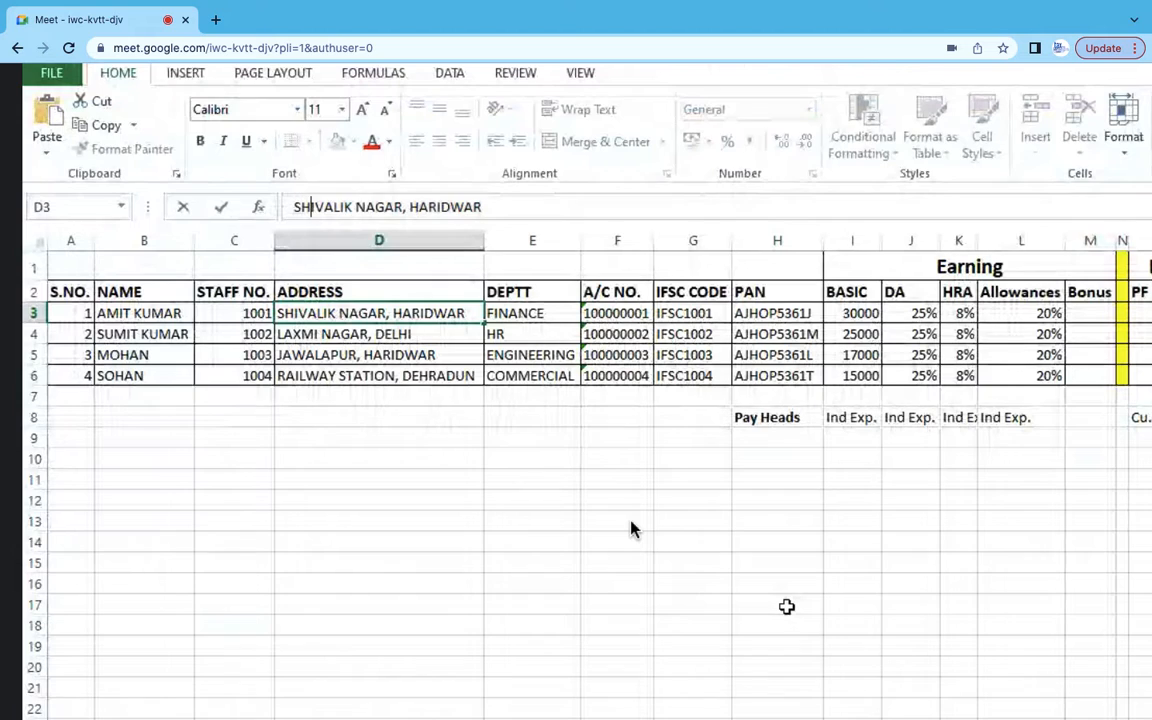
{"action": "left_click", "coordinate": [700, 500]}
{"action": "left_click", "coordinate": [617, 313]}
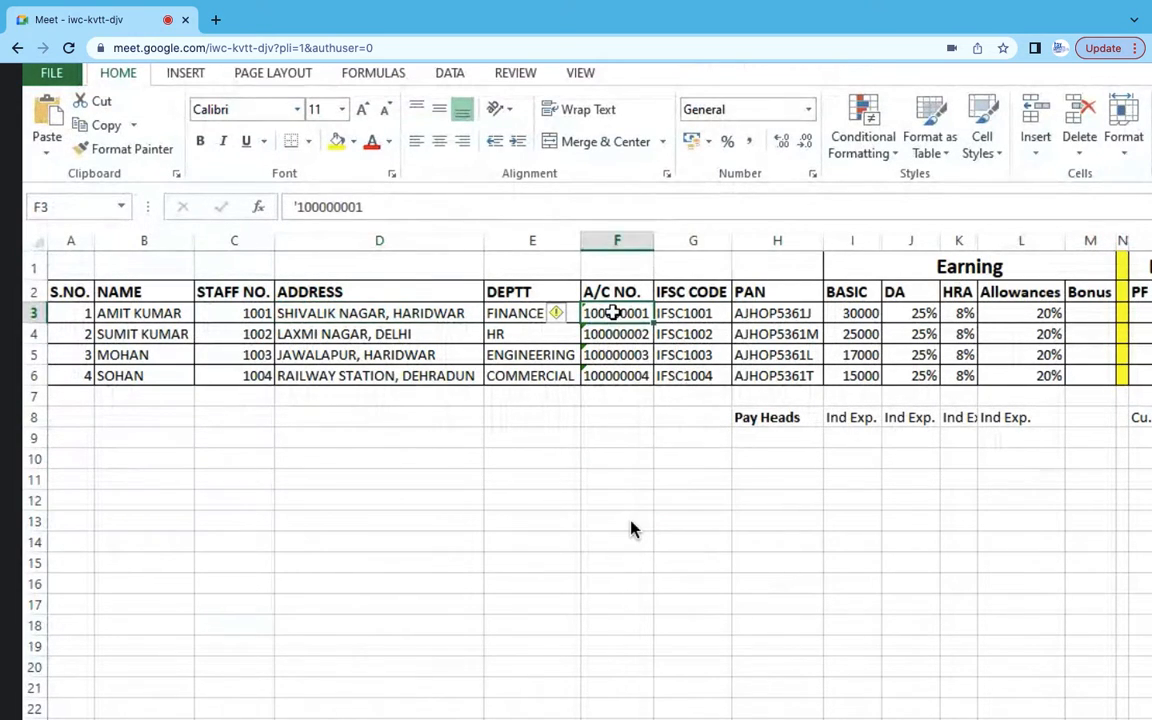
{"action": "left_click_drag", "start_coordinate": [393, 207], "coordinate": [240, 200]}
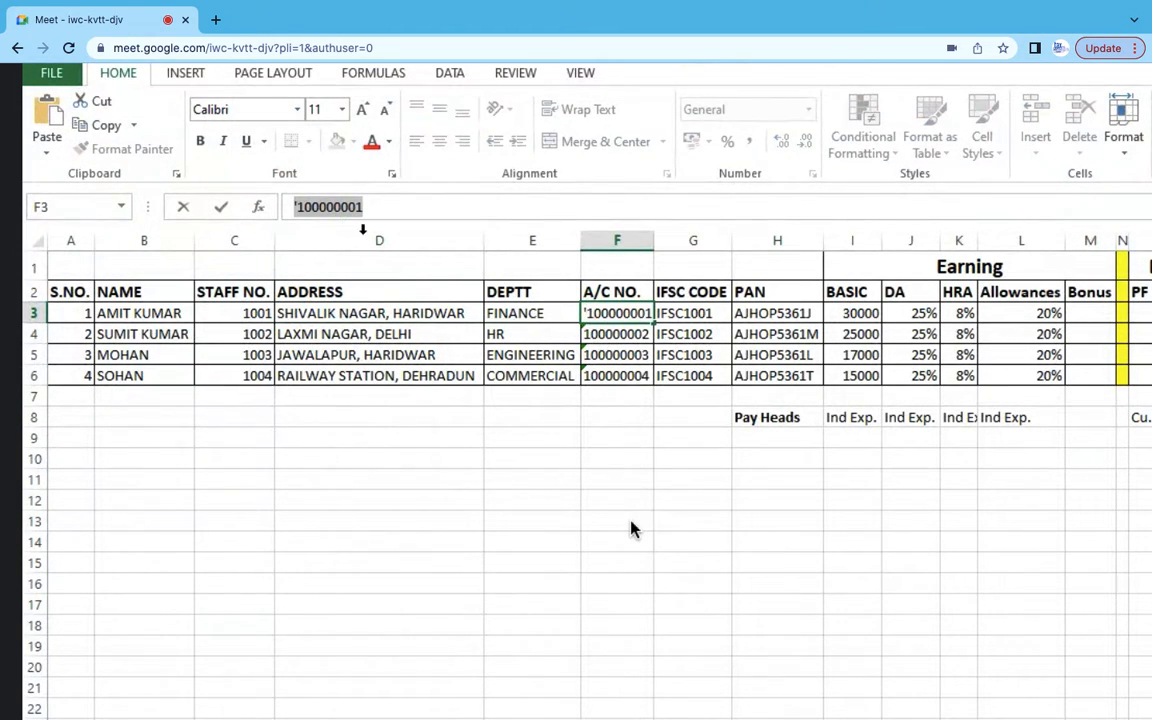
{"action": "key", "text": "alt+Tab"}
{"action": "key", "text": "ctrl+alt+v"}
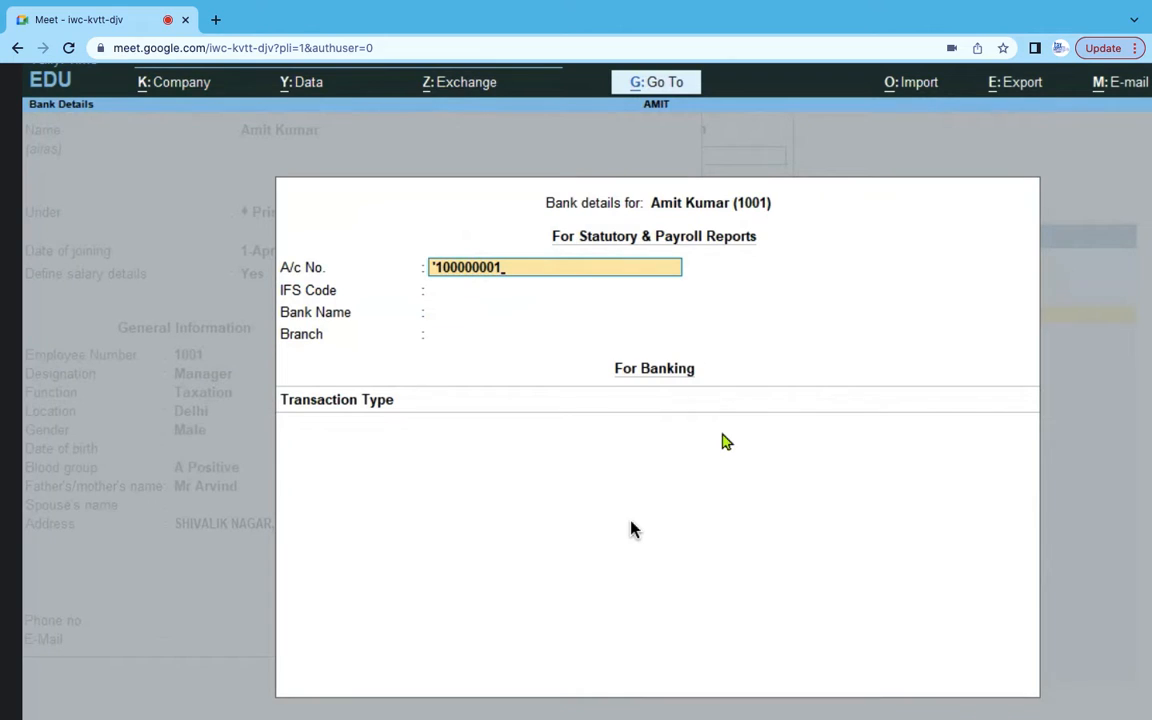
{"action": "key", "text": "Return"}
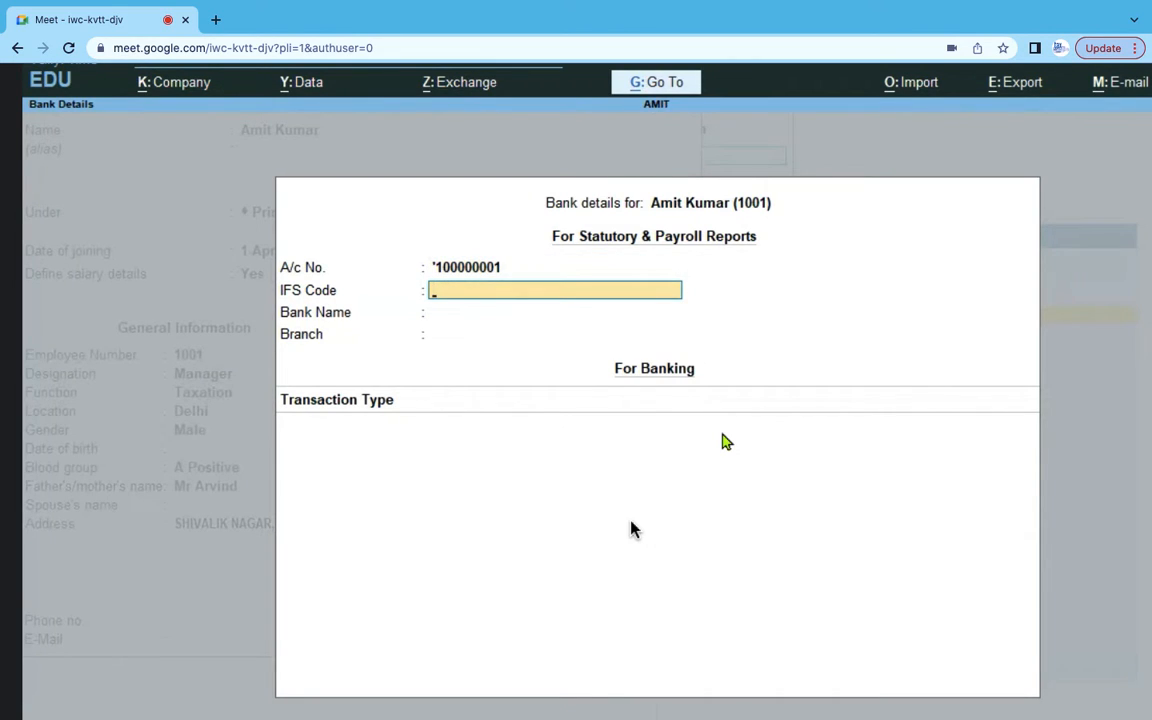
- Paste the employee's IFSC code from the spreadsheet into IFS Code
{"action": "key", "text": "alt+Tab"}
{"action": "left_click", "coordinate": [688, 313]}
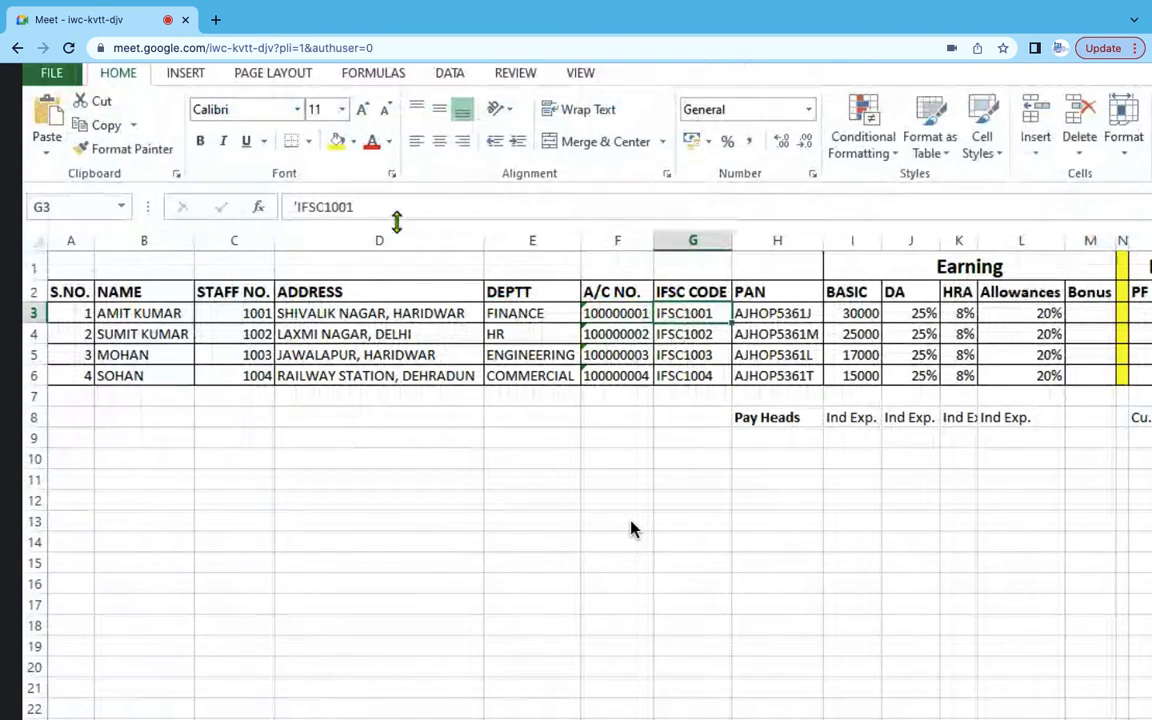
{"action": "left_click_drag", "start_coordinate": [362, 206], "coordinate": [290, 207]}
{"action": "key", "text": "ctrl+c"}
{"action": "key", "text": "alt+Tab"}
{"action": "key", "text": "ctrl+alt+v"}
{"action": "key", "text": "Return"}
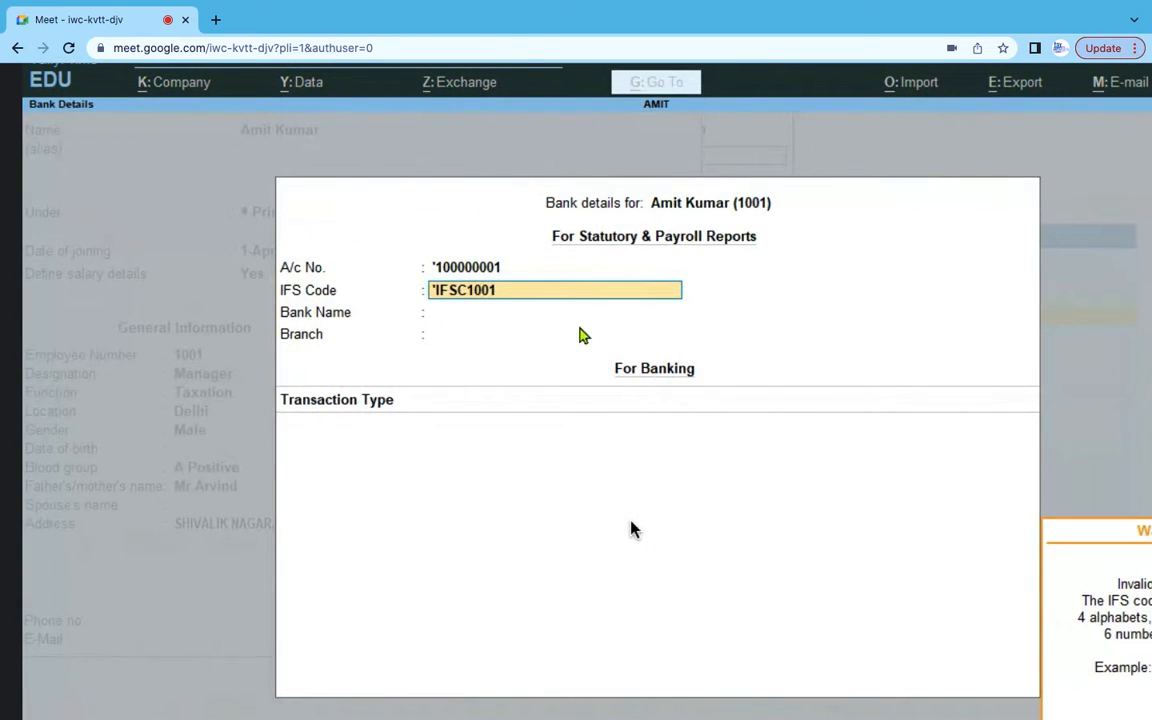
{"action": "key", "text": "Return"}
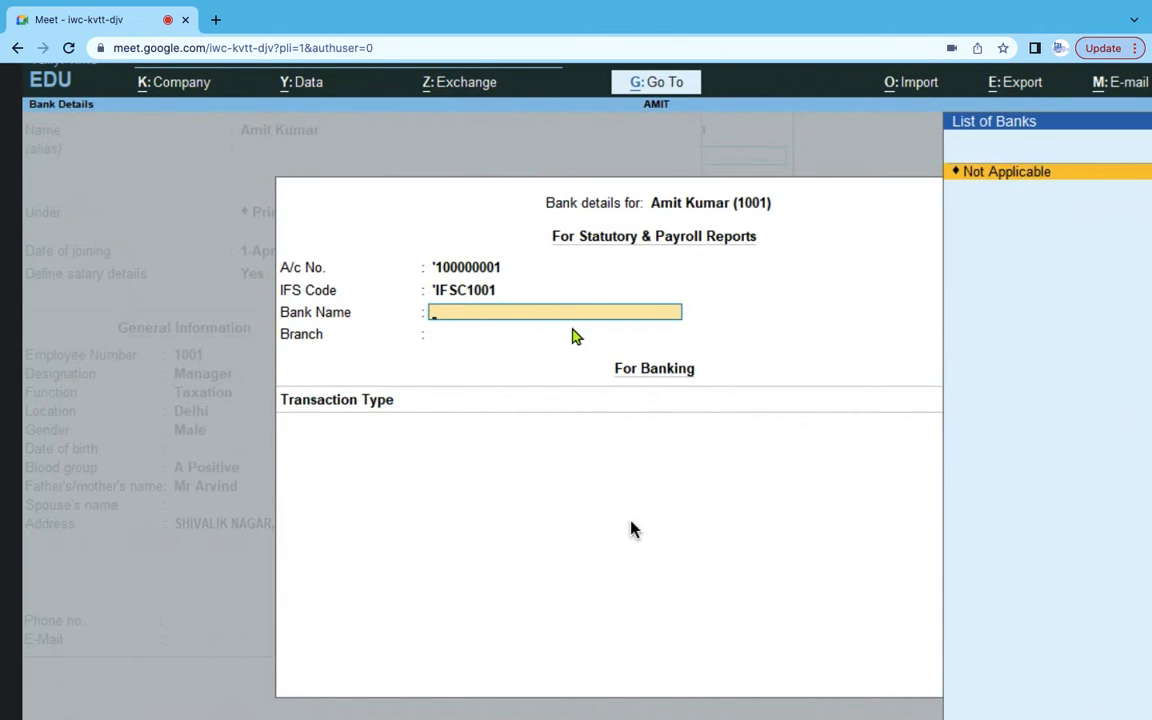
- Create bank SBI with branch Shivalik Nagar
{"action": "type", "text": "SBI"}
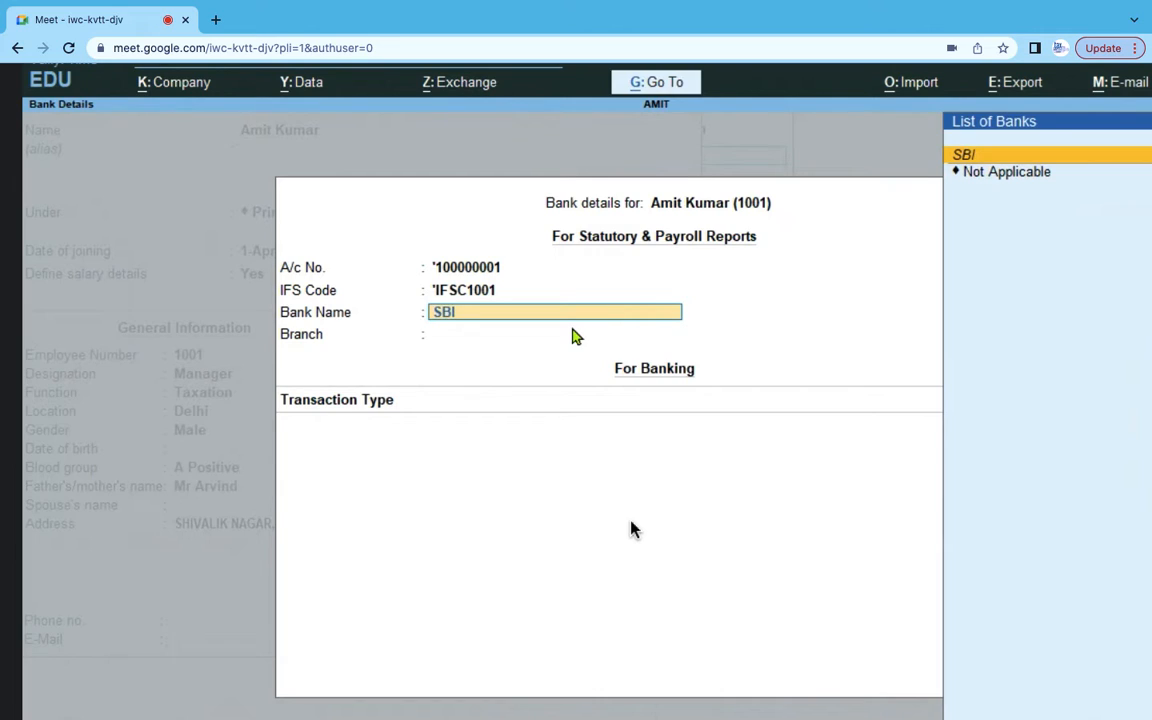
{"action": "key", "text": "Return"}
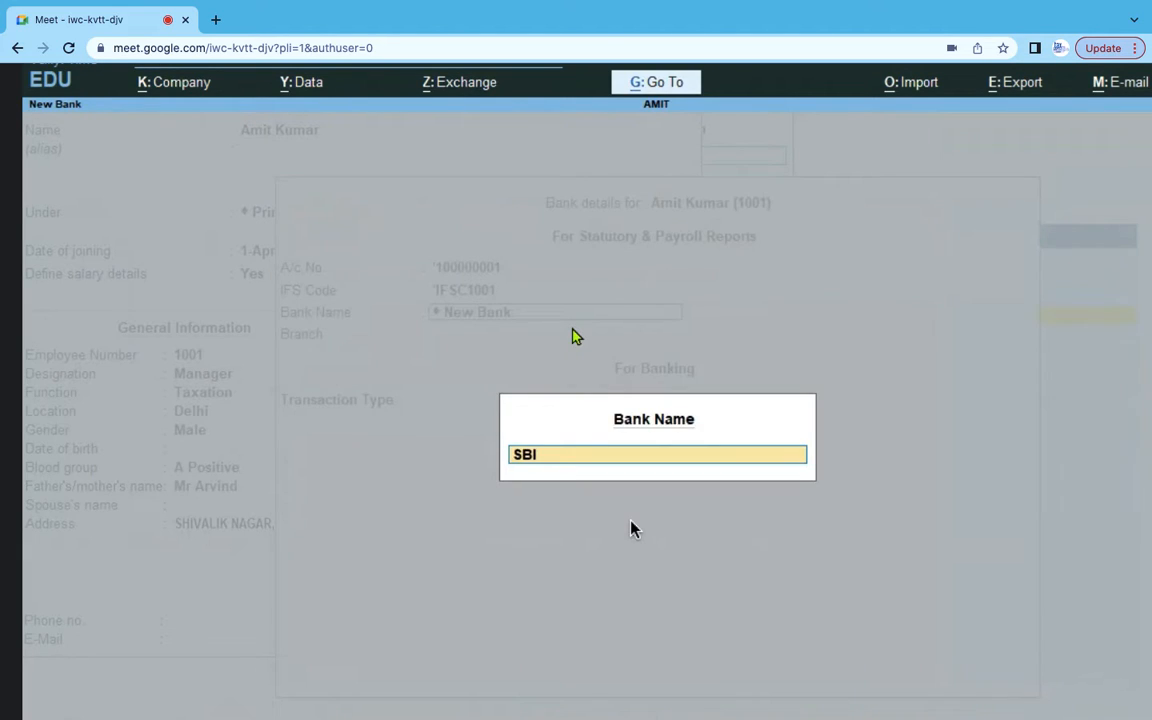
{"action": "key", "text": "Return"}
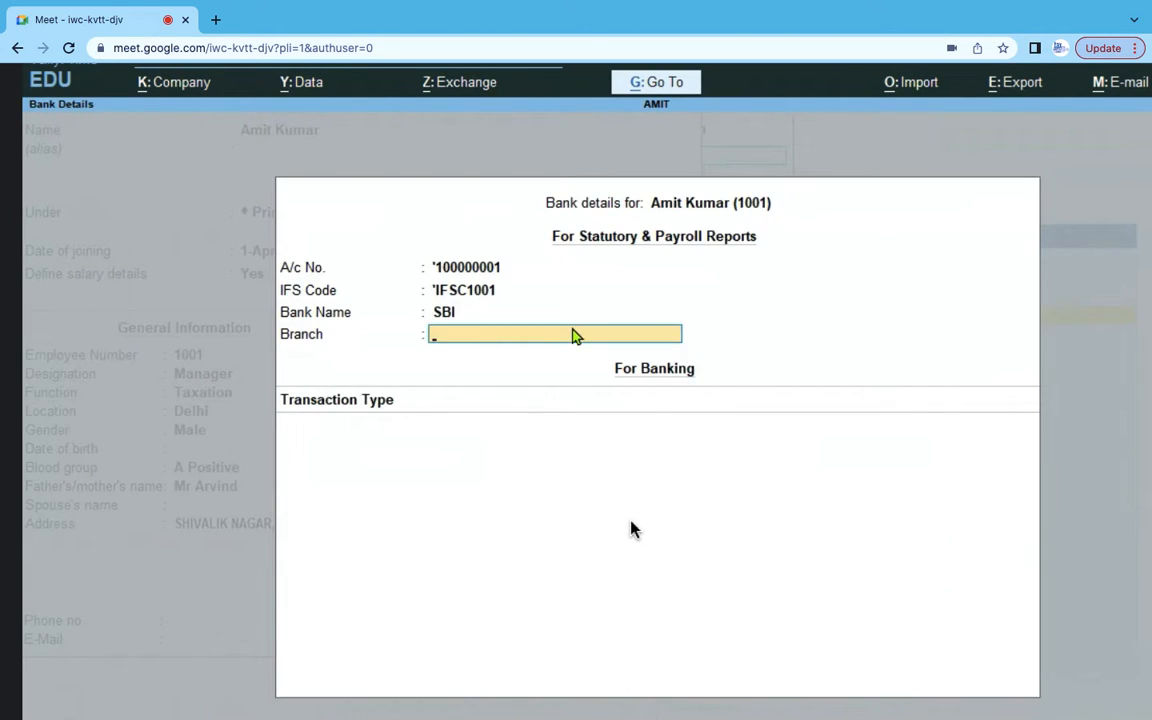
{"action": "type", "text": "Shivalik Nagar"}
{"action": "key", "text": "Return"}
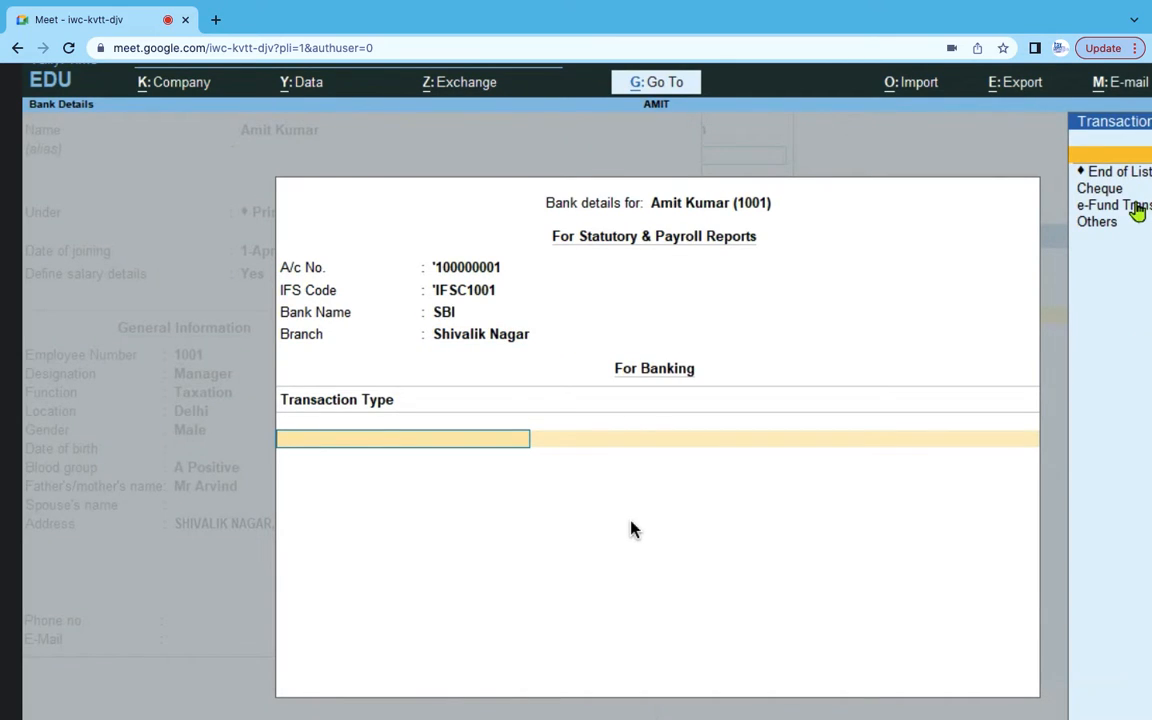
- Set the transaction type to e-Fund Transfer and finish the bank details
{"action": "left_click", "coordinate": [1138, 208]}
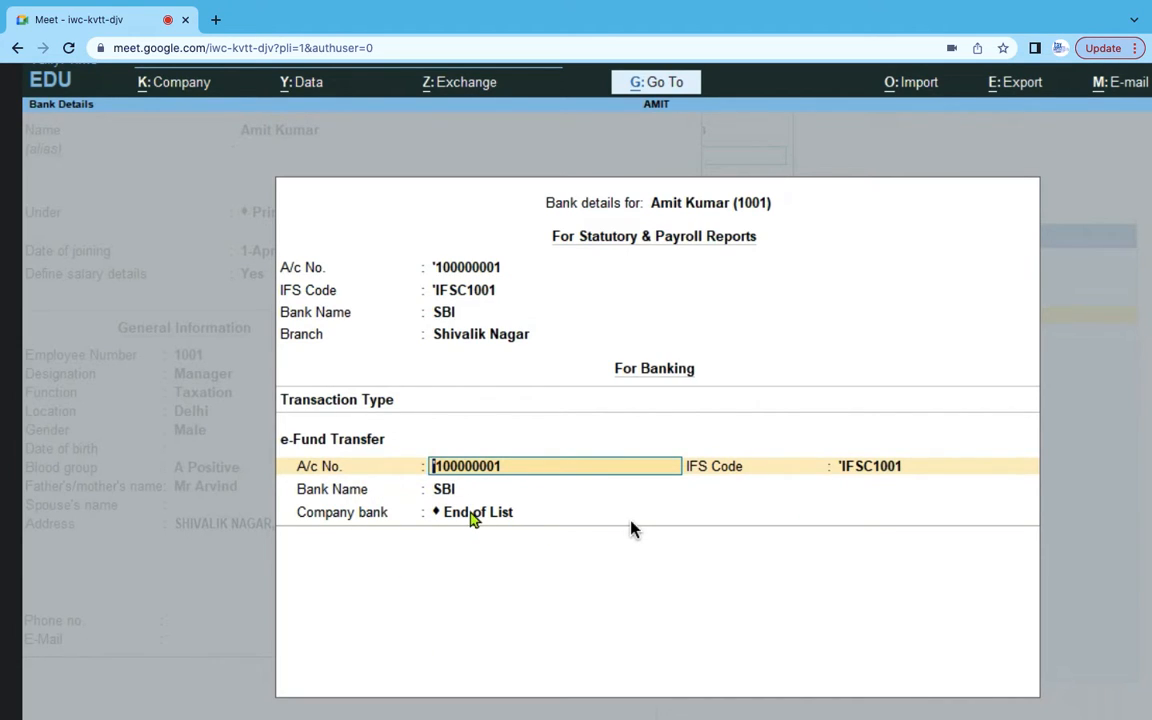
{"action": "left_click", "coordinate": [471, 513]}
{"action": "key", "text": "Return"}
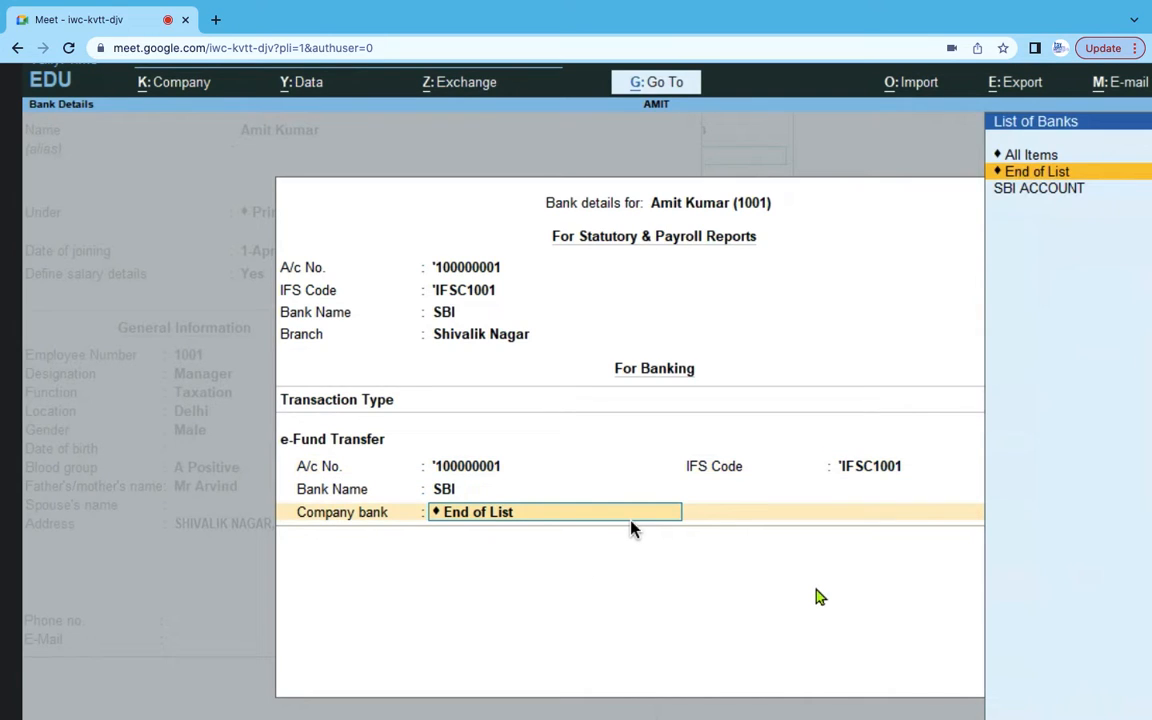
{"action": "key", "text": "Return"}
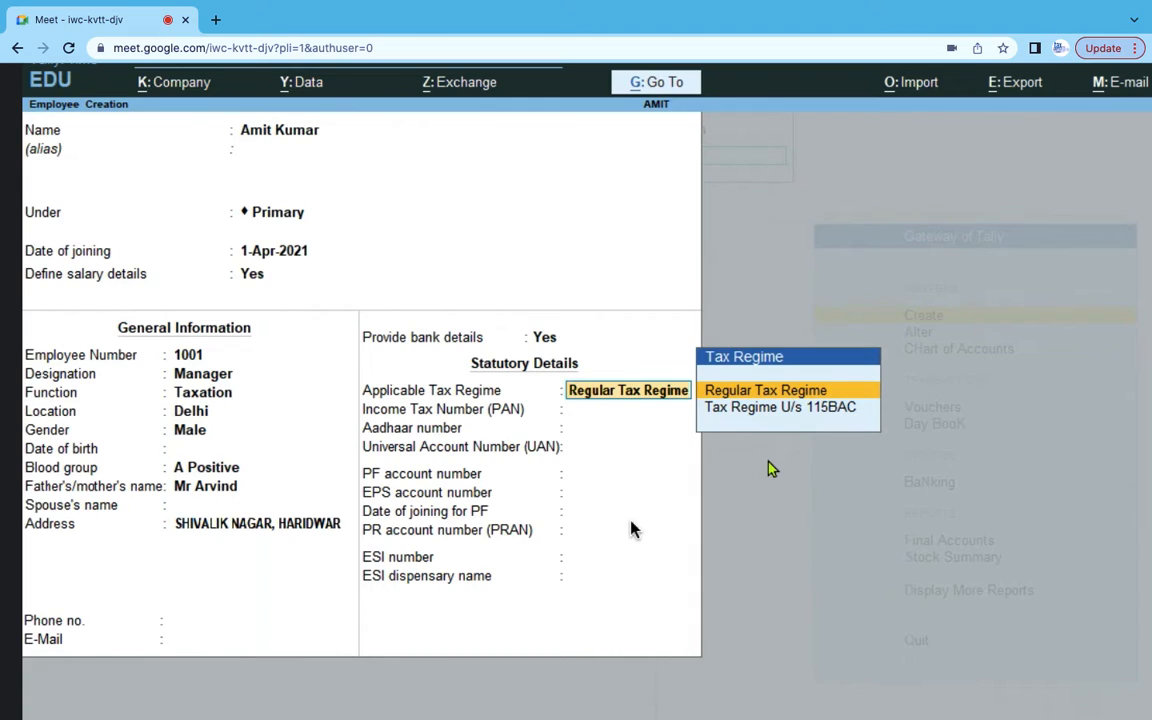
- Choose Regular Tax Regime and enter a valid PAN after correcting an invalid one
{"action": "left_click", "coordinate": [779, 390]}
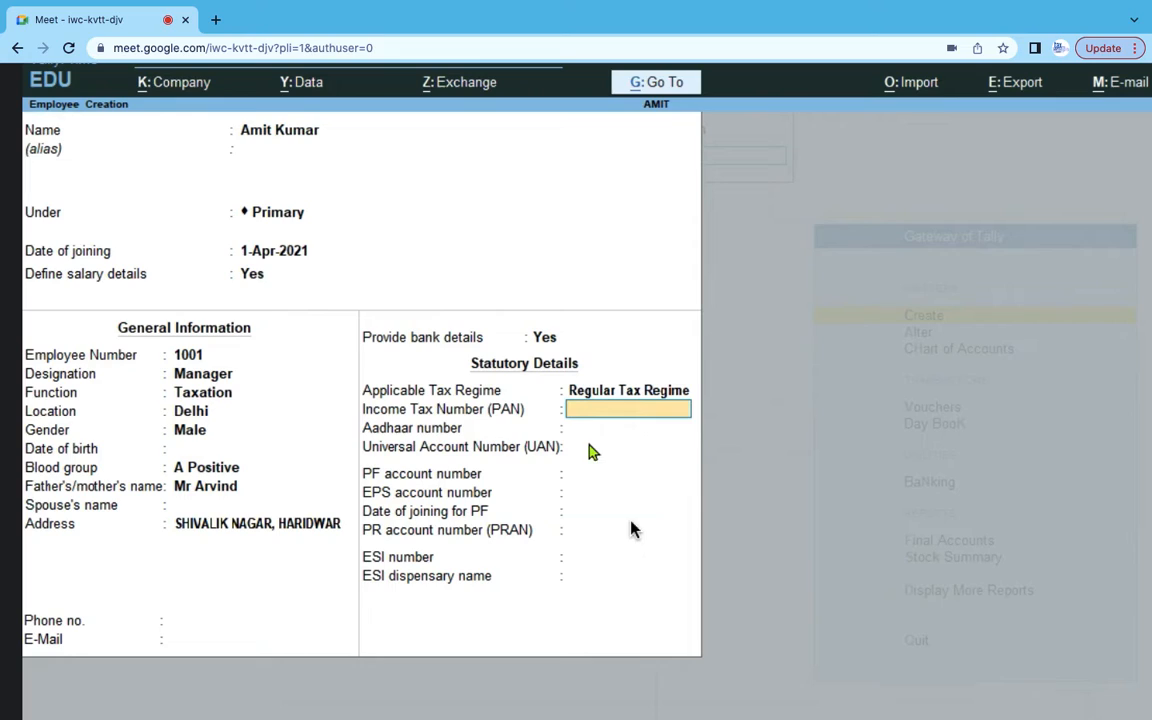
{"action": "type", "text": "HDGDTDG"}
{"action": "key", "text": "Return"}
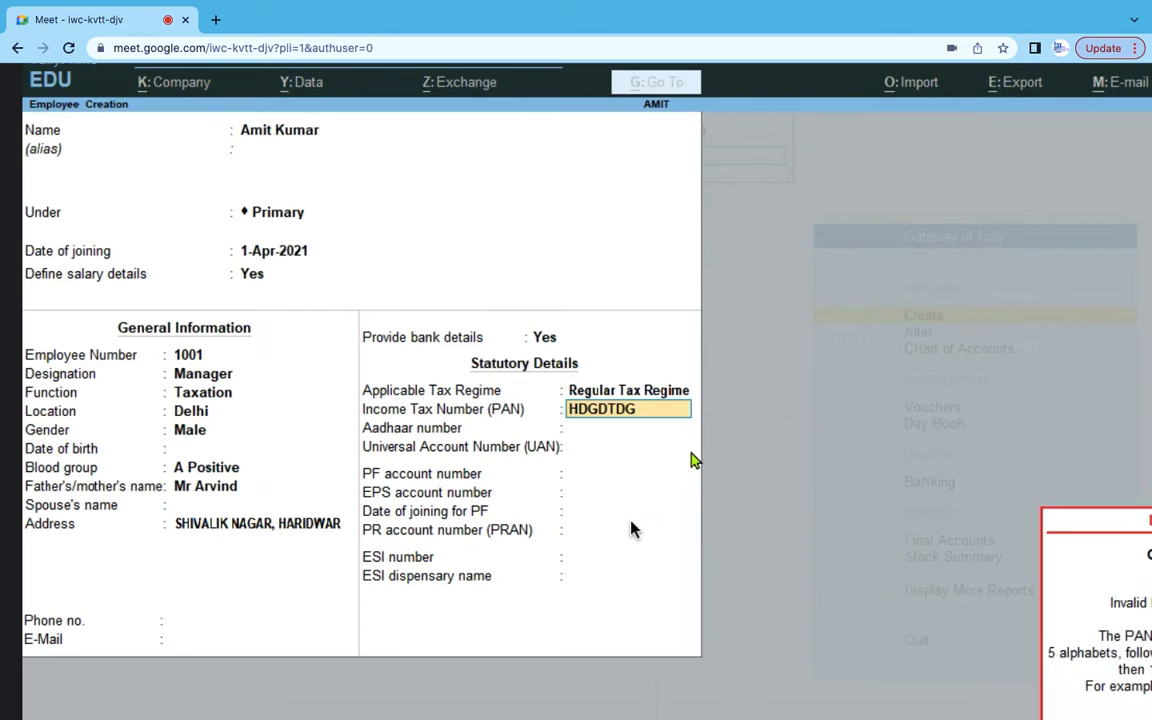
{"action": "key", "text": "BackSpace"}
{"action": "key", "text": "BackSpace"}
{"action": "key", "text": "BackSpace"}
{"action": "key", "text": "BackSpace"}
{"action": "key", "text": "BackSpace"}
{"action": "key", "text": "BackSpace"}
{"action": "key", "text": "BackSpace"}
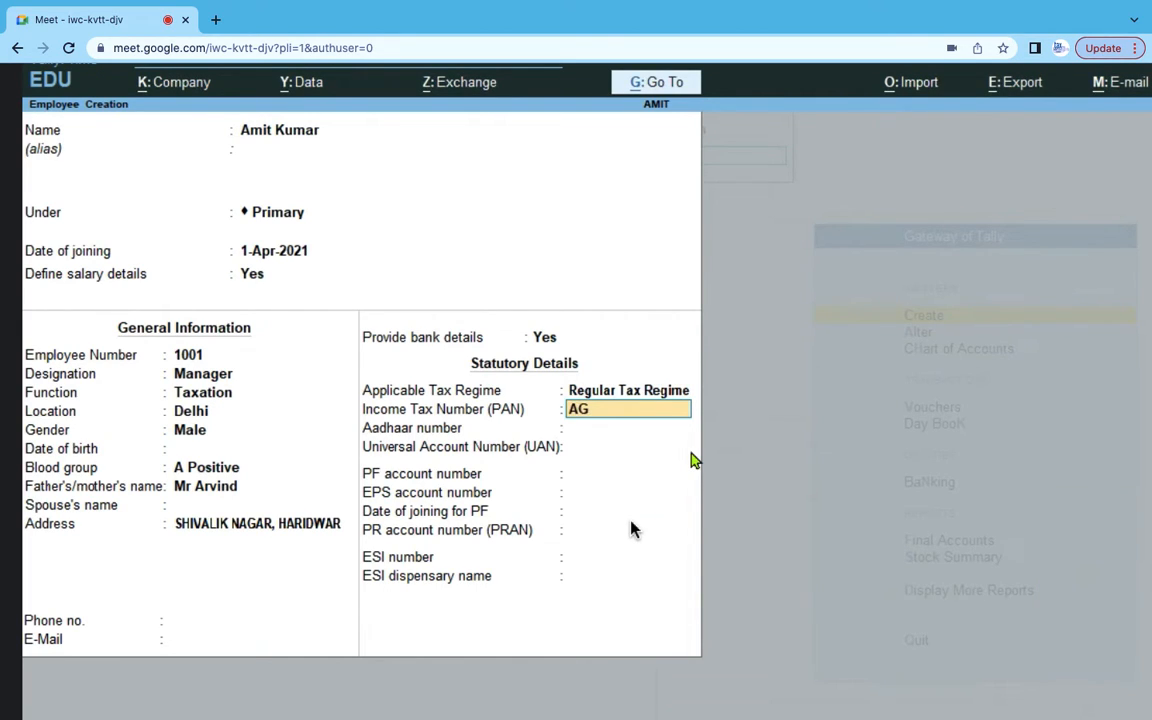
{"action": "key", "text": "Return"}
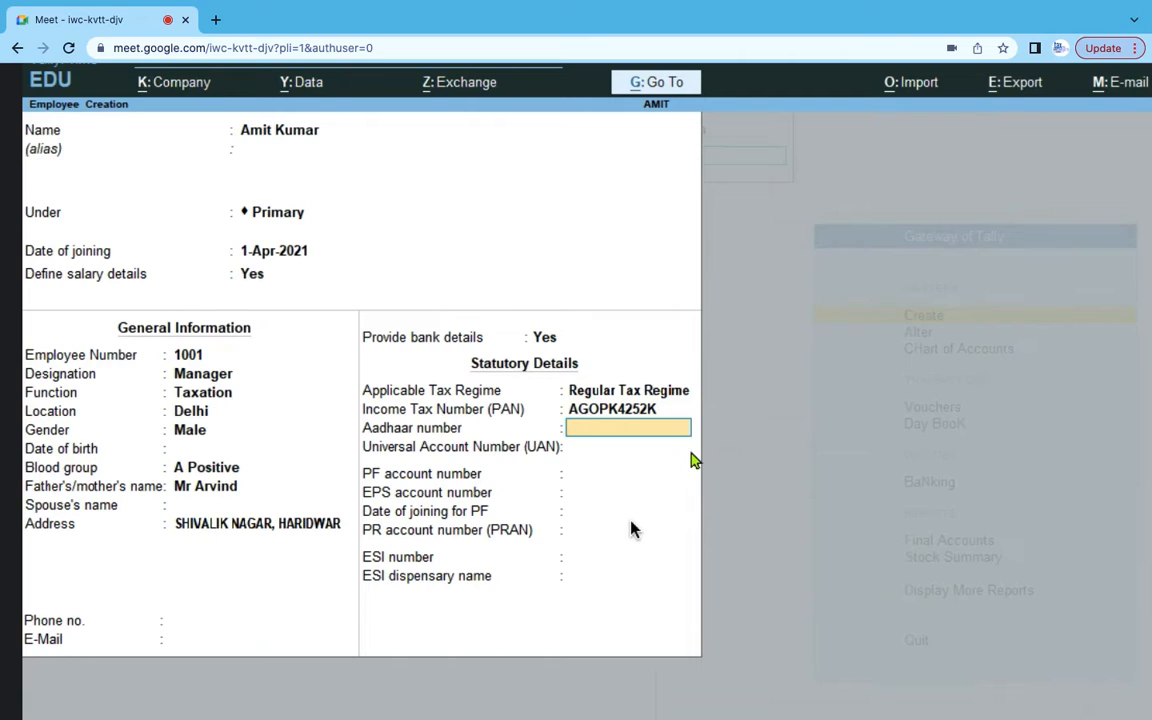
- Skip Aadhaar, UAN, PF and ESI fields and save employee 1001
{"action": "key", "text": "Return"}
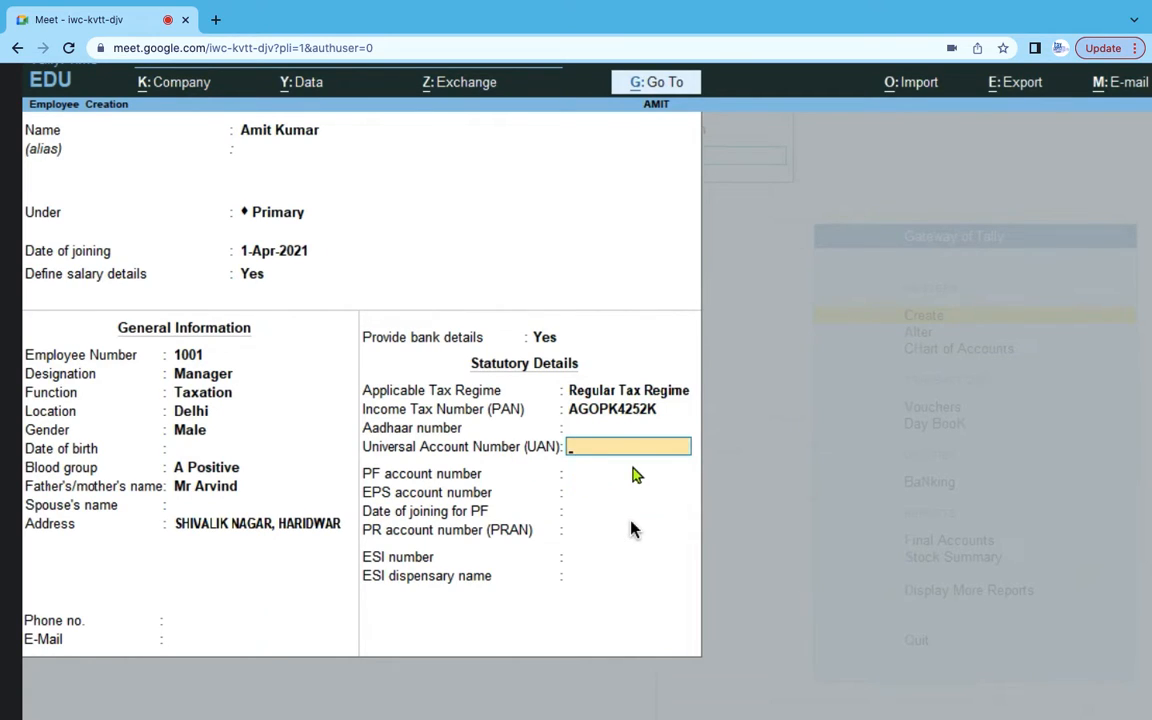
{"action": "key", "text": "Return"}
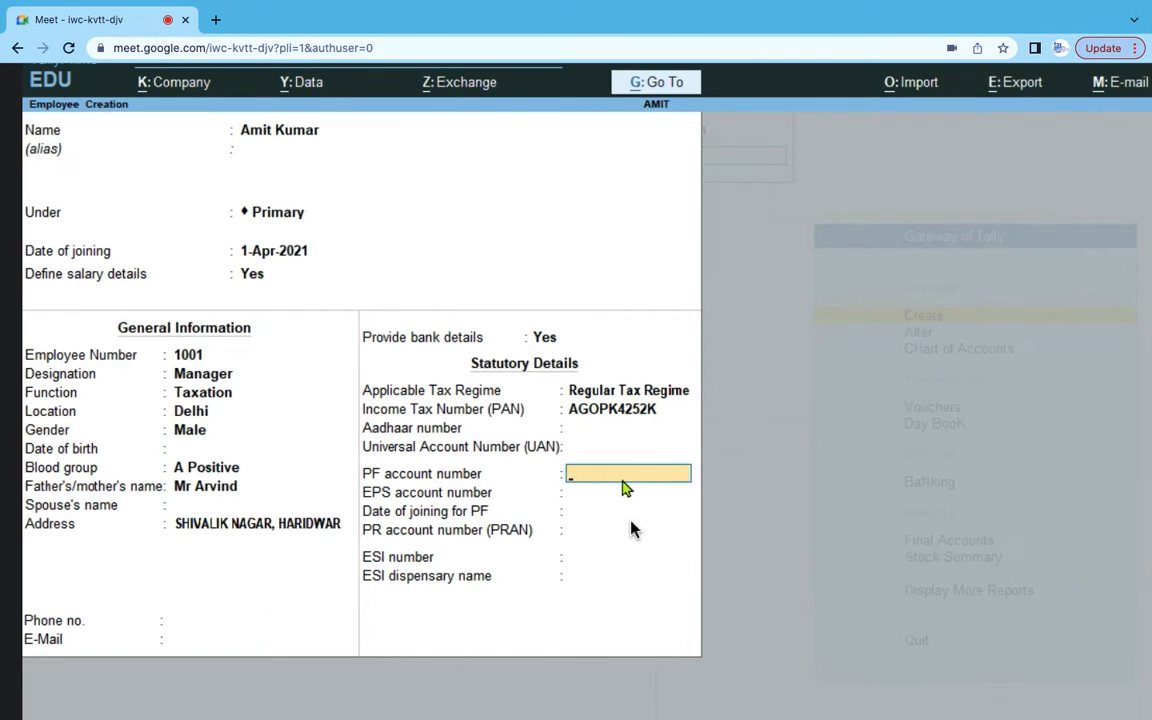
{"action": "key", "text": "Return"}
{"action": "key", "text": "Return"}
{"action": "key", "text": "Return"}
{"action": "key", "text": "Return"}
{"action": "key", "text": "Return"}
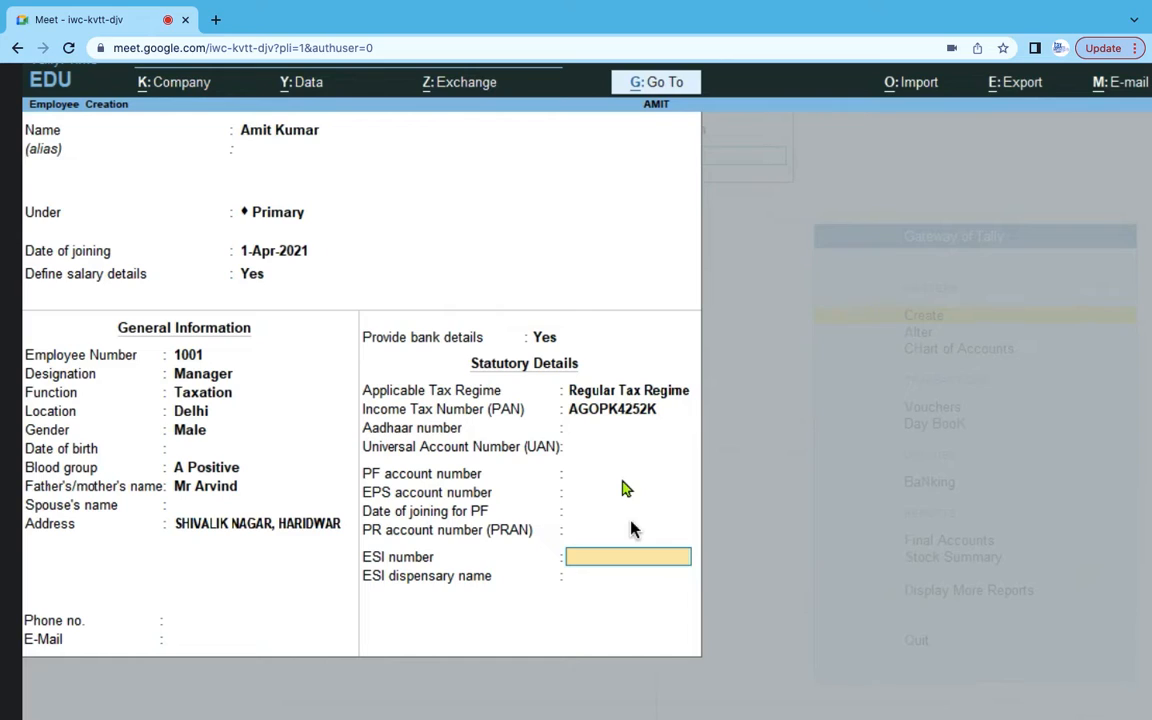
{"action": "key", "text": "Return"}
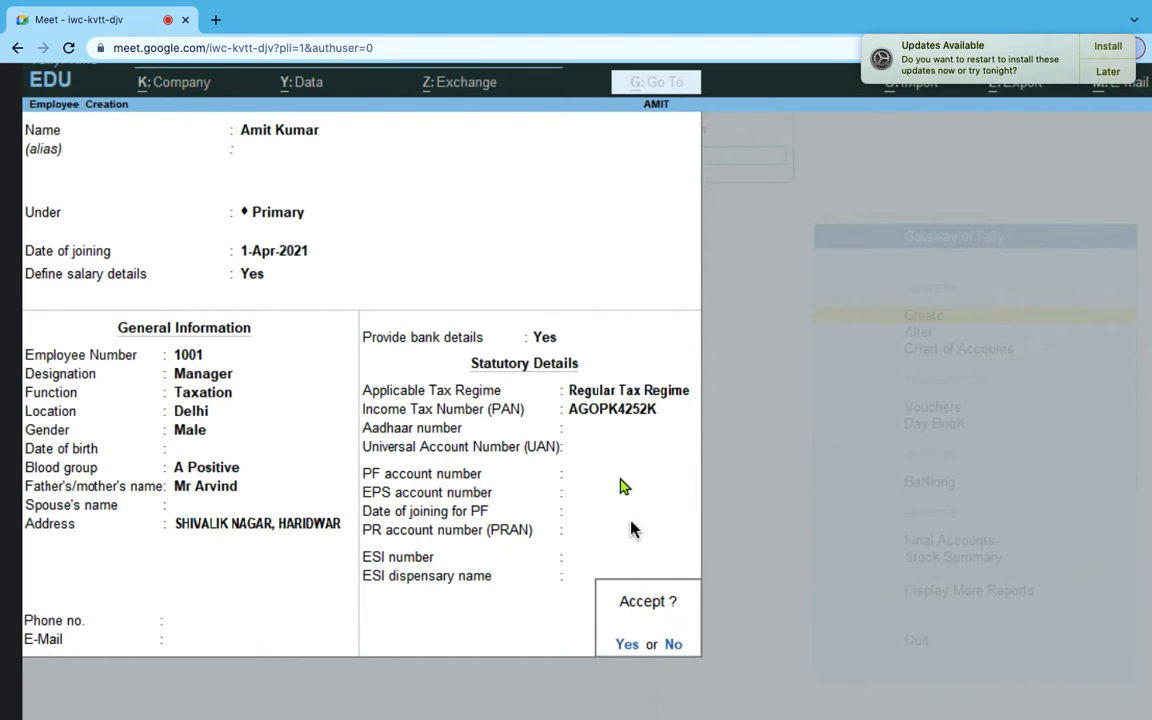
{"action": "key", "text": "Return"}
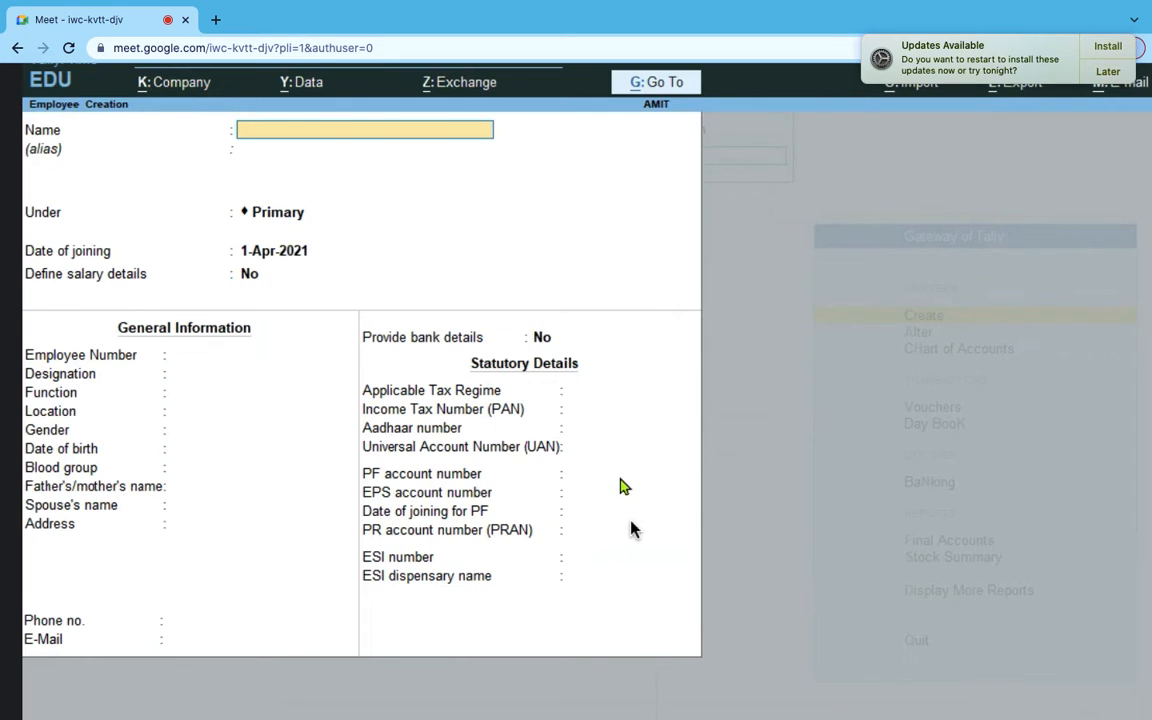
- Enter the next employee's name from the spreadsheet and set Define salary details to Yes
{"action": "key", "text": "alt+Tab"}
{"action": "left_click", "coordinate": [165, 332]}
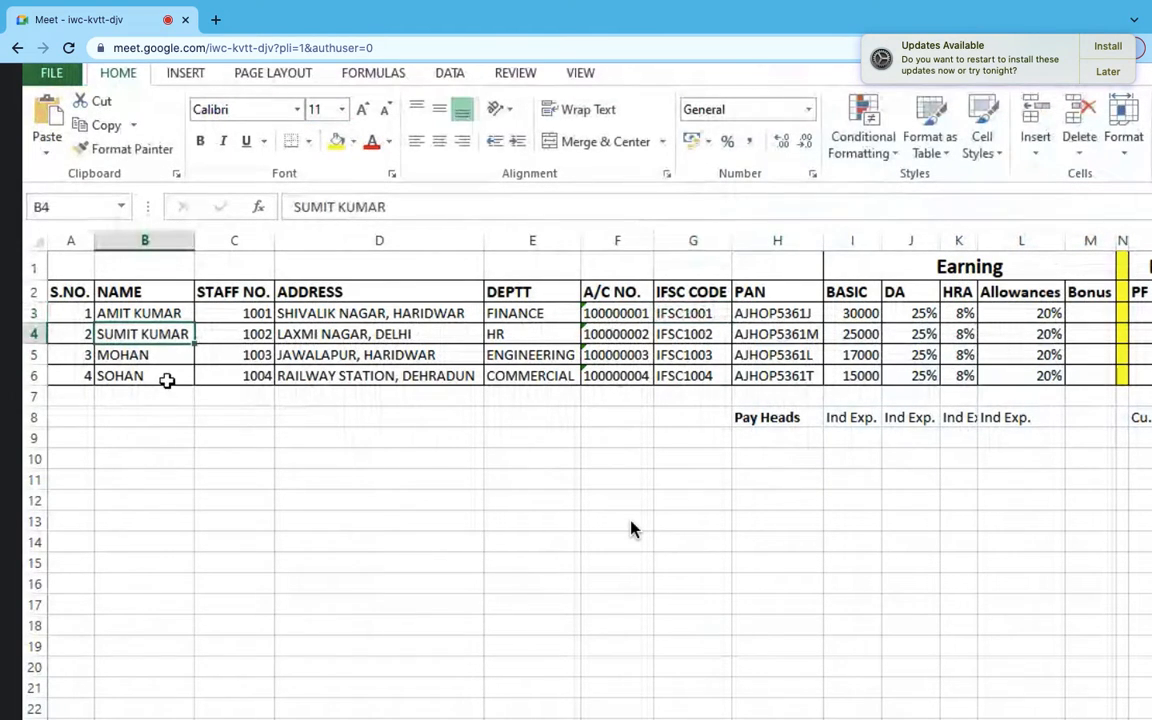
{"action": "key", "text": "alt+Tab"}
{"action": "key", "text": "Return"}
{"action": "key", "text": "Return"}
{"action": "key", "text": "Return"}
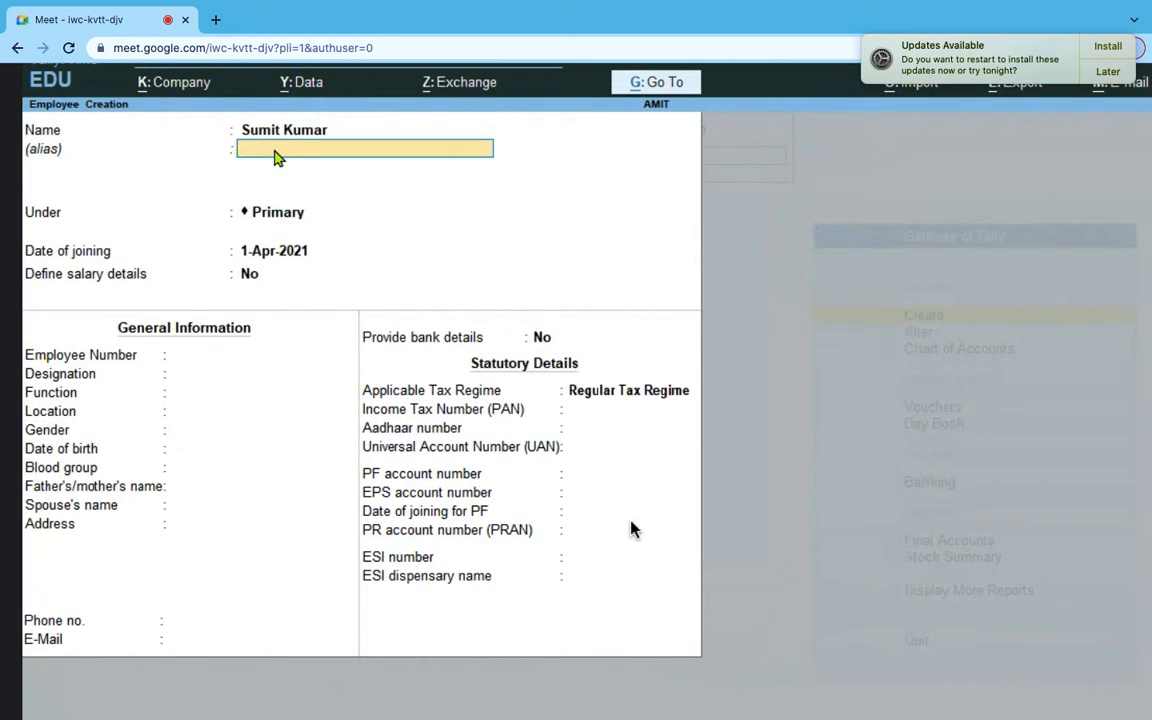
{"action": "key", "text": "Return"}
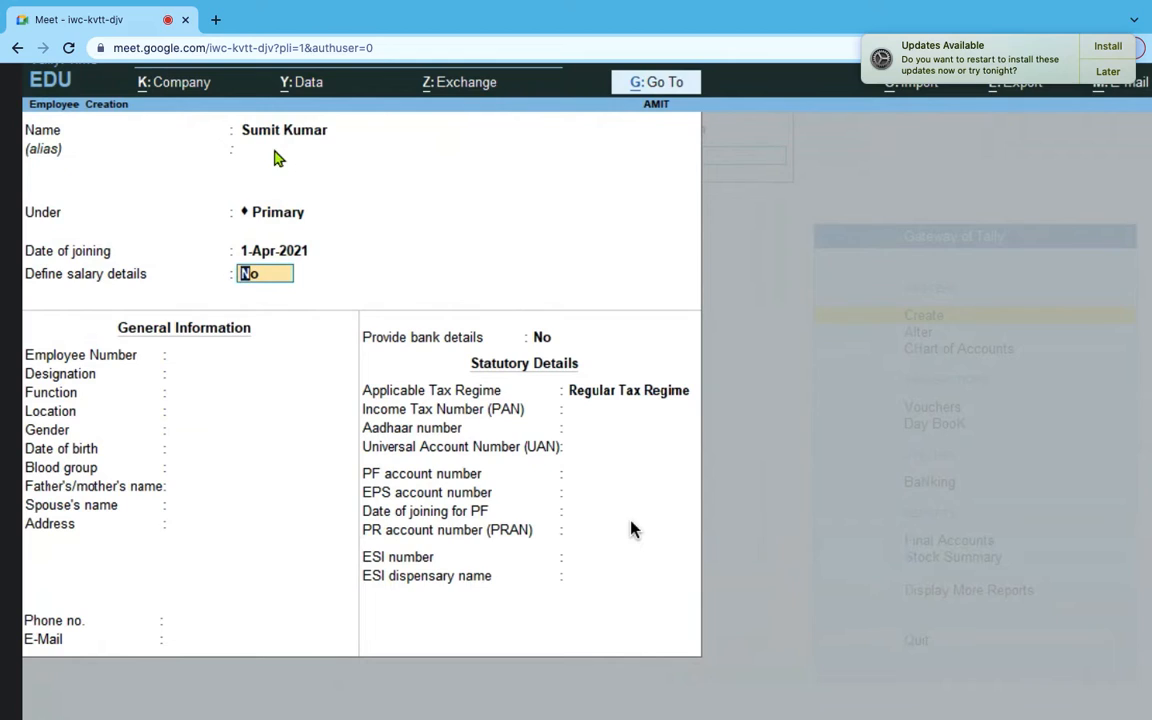
{"action": "key", "text": "y"}
{"action": "key", "text": "Return"}
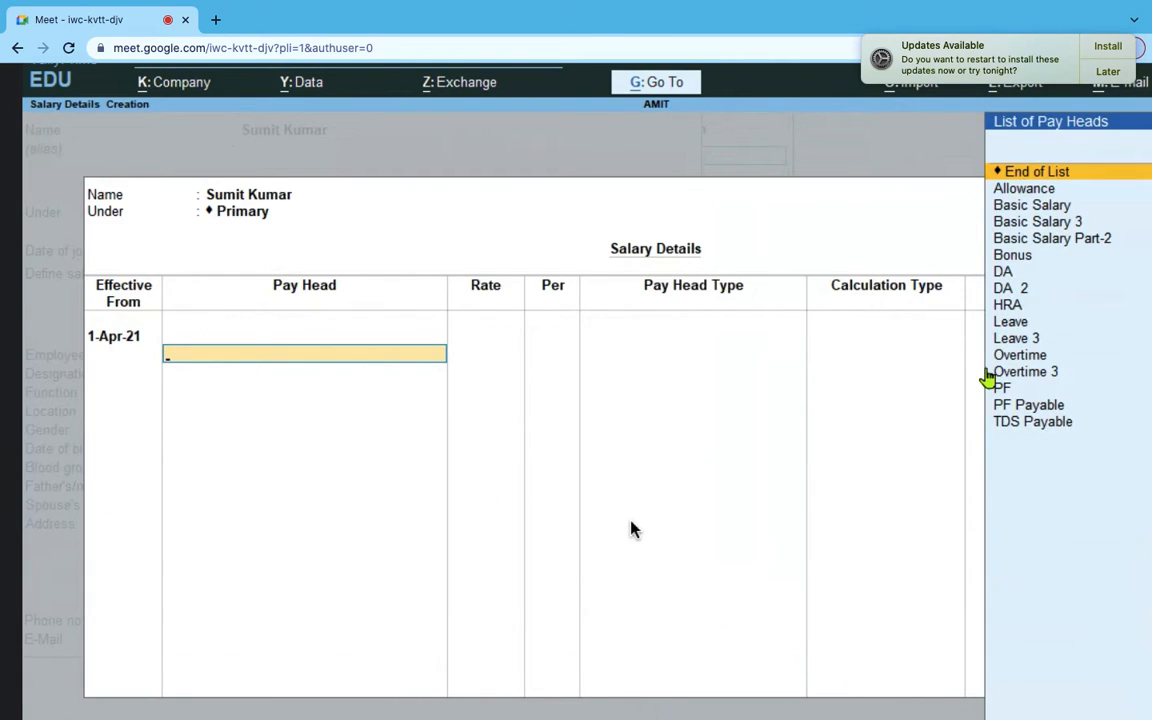
- Add Basic Salary 3 at a rate of 25,000 per month
{"action": "left_click", "coordinate": [1050, 226]}
{"action": "left_click", "coordinate": [1050, 226]}
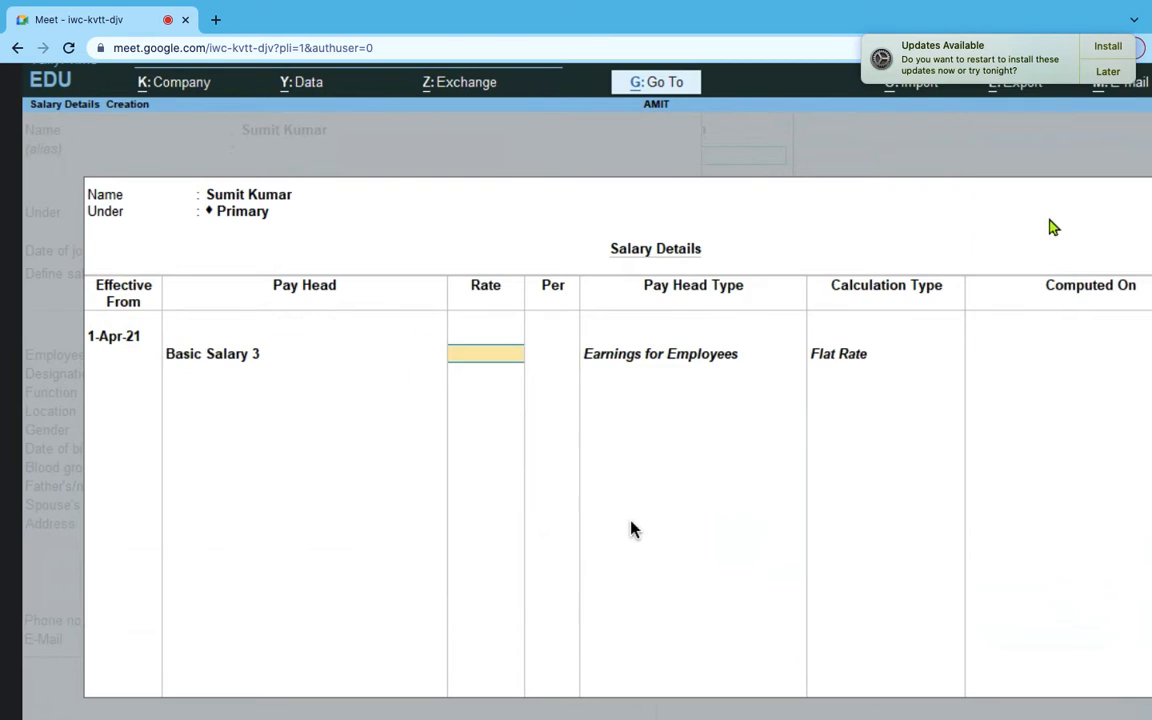
{"action": "key", "text": "alt+Tab"}
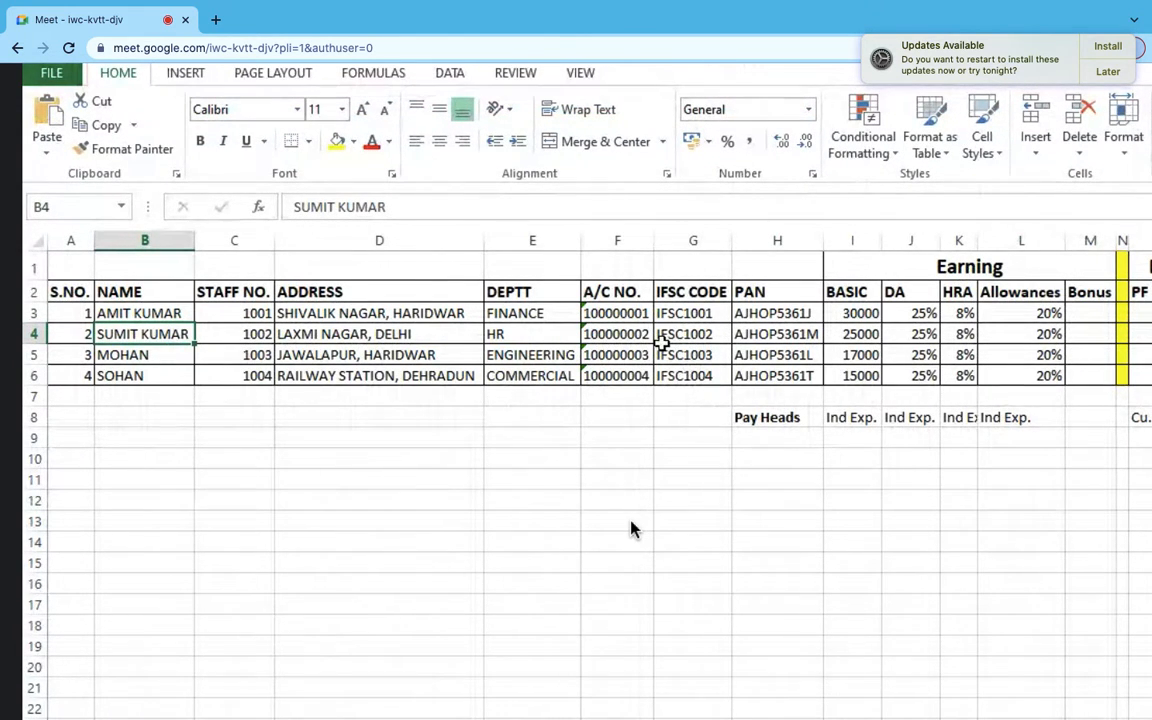
{"action": "left_click", "coordinate": [840, 333]}
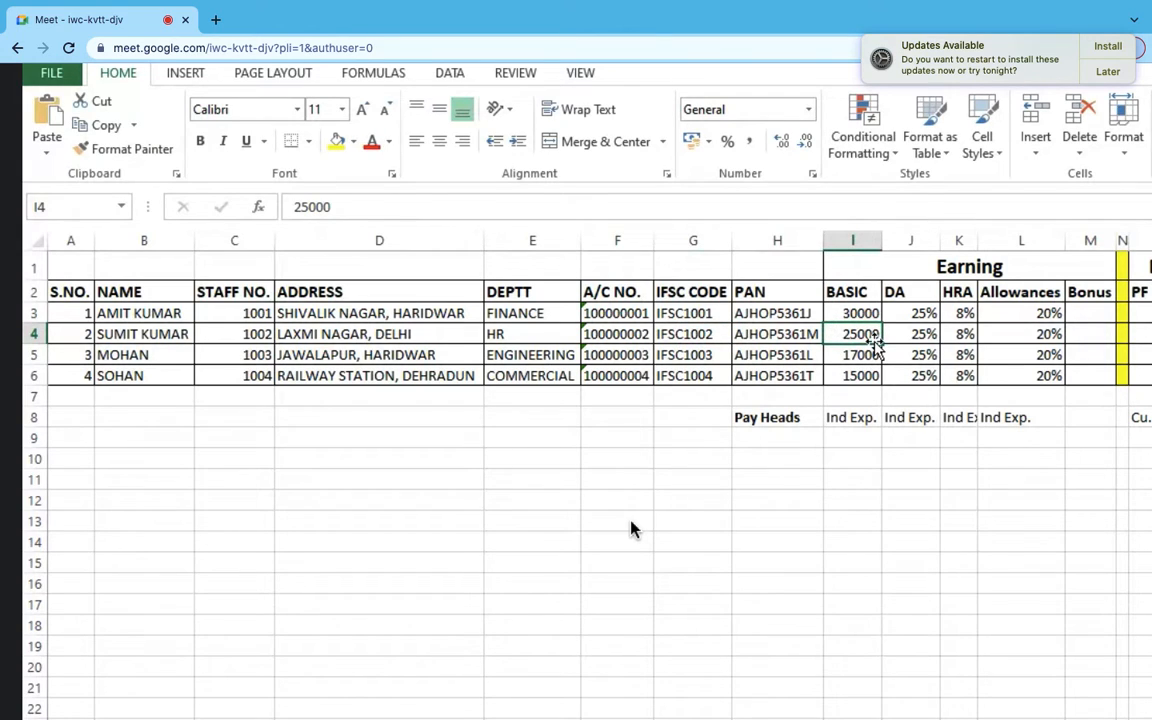
{"action": "left_click", "coordinate": [852, 240]}
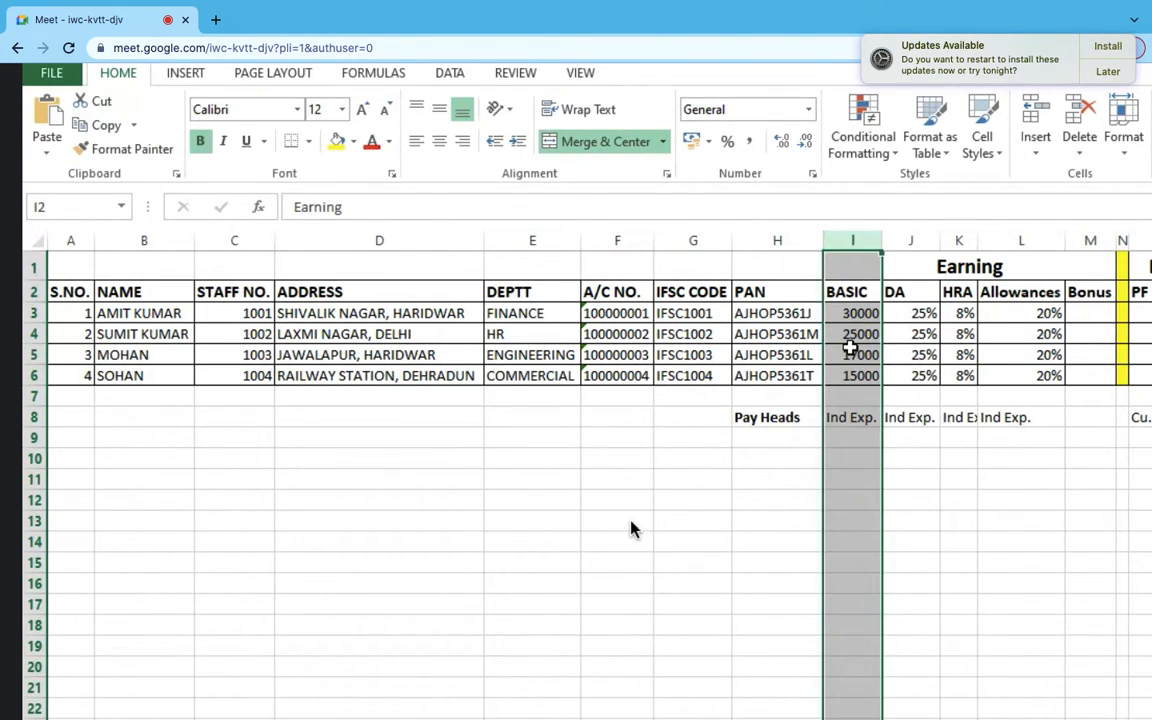
{"action": "left_click", "coordinate": [850, 333]}
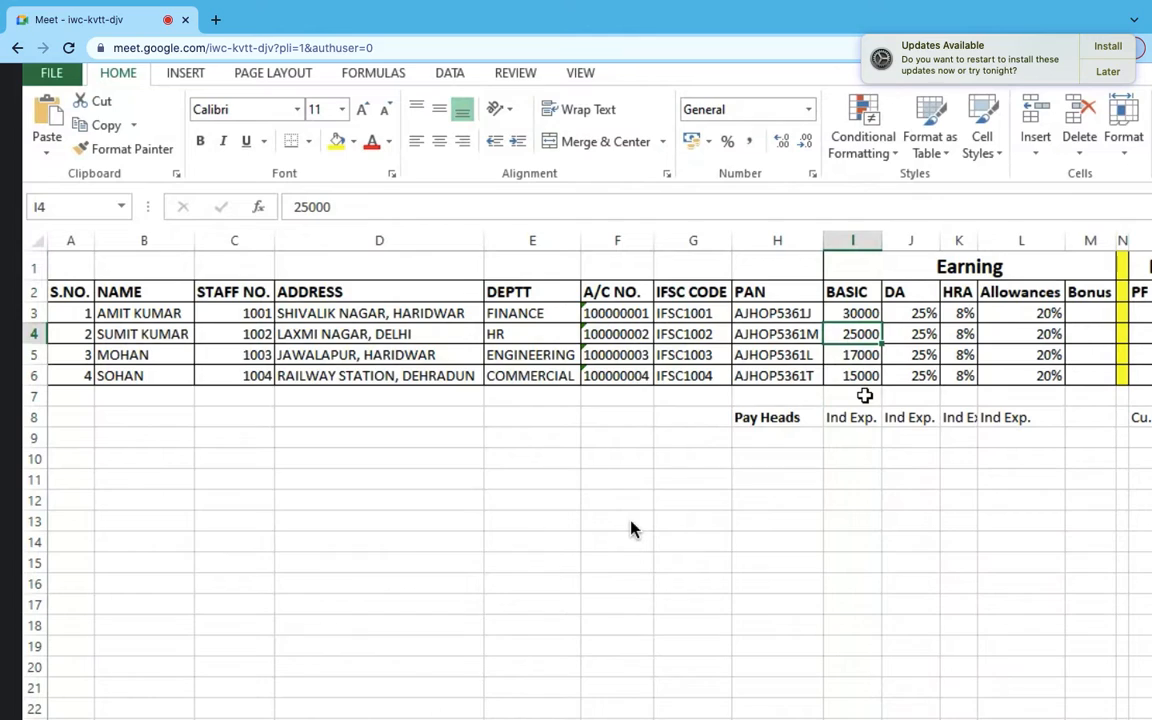
{"action": "key", "text": "alt+Tab"}
{"action": "type", "text": "5,00"}
{"action": "type", "text": "000"}
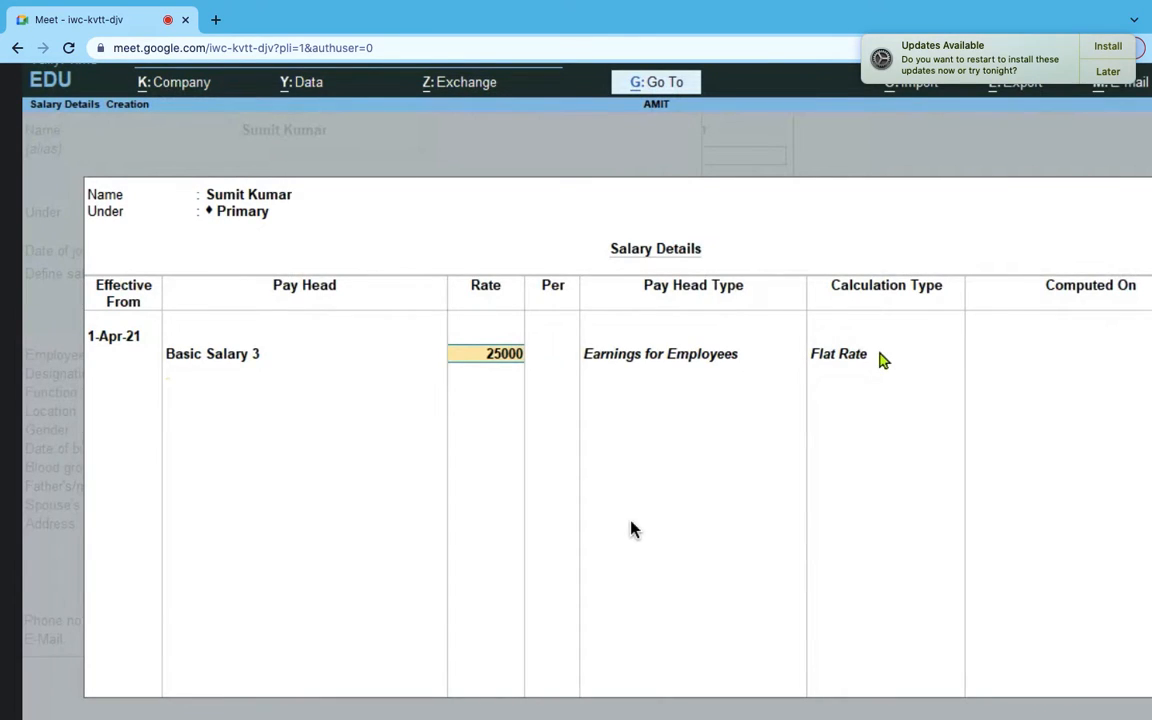
{"action": "key", "text": "Return"}
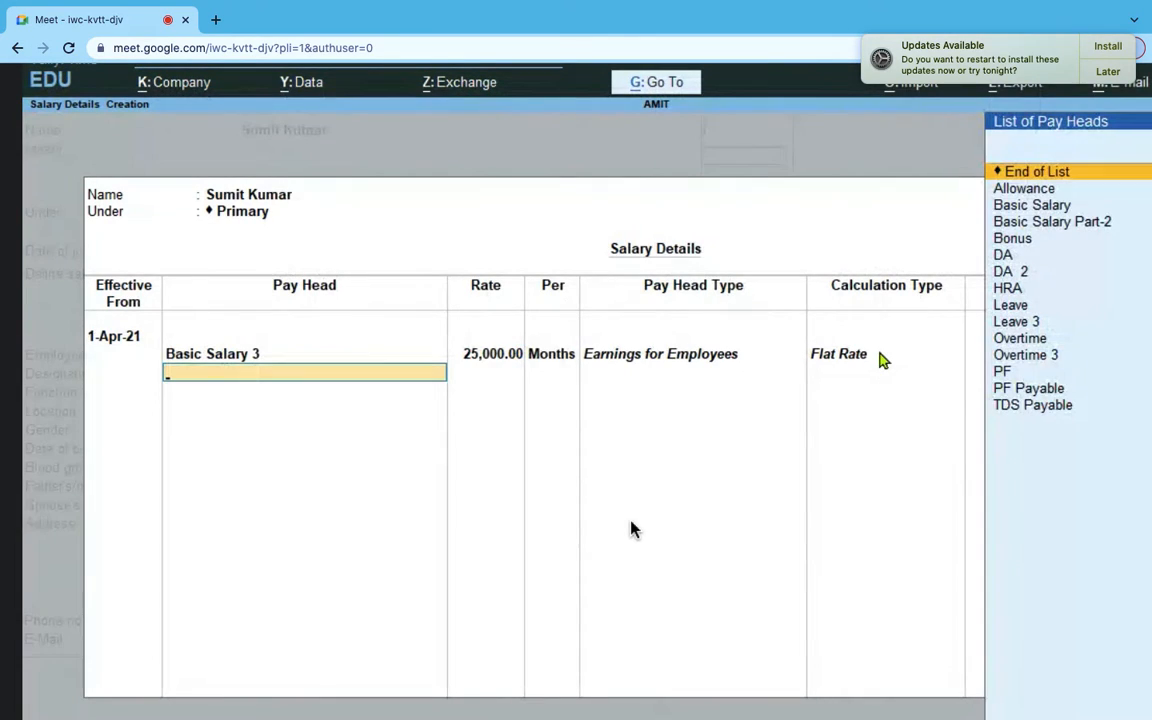
- Add DA 2, HRA, PF Payable and TDS Payable pay heads and close the list
{"action": "left_click", "coordinate": [1025, 274]}
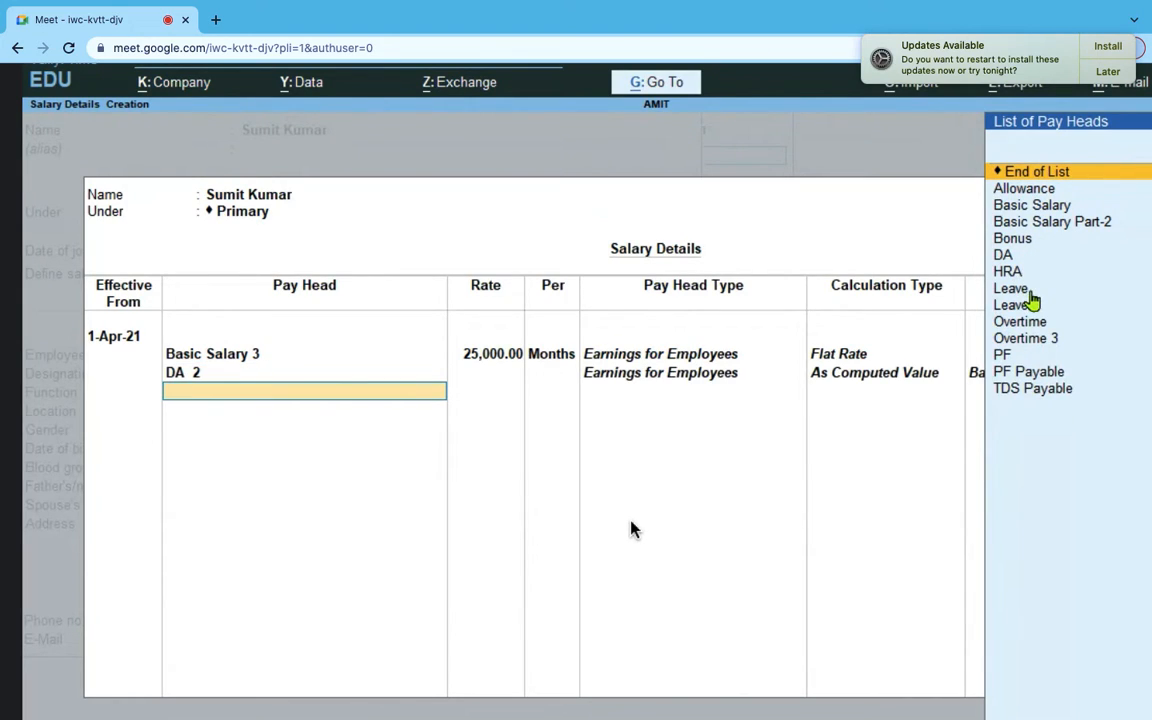
{"action": "left_click", "coordinate": [1013, 276]}
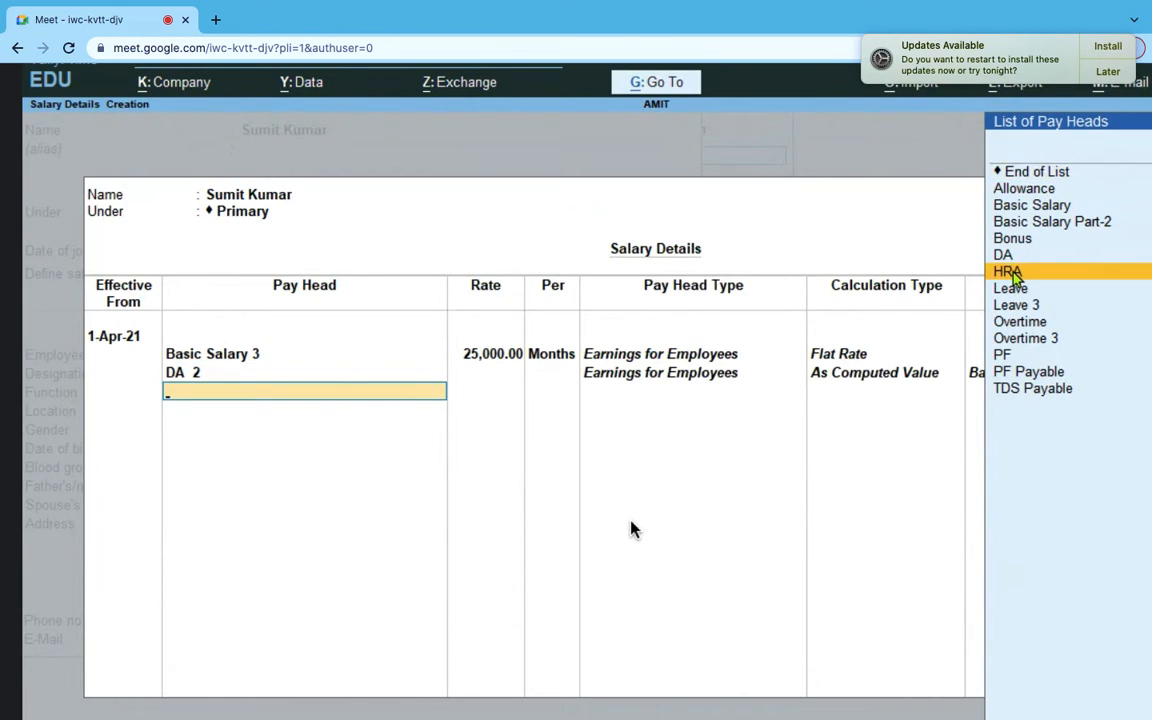
{"action": "left_click", "coordinate": [1013, 276]}
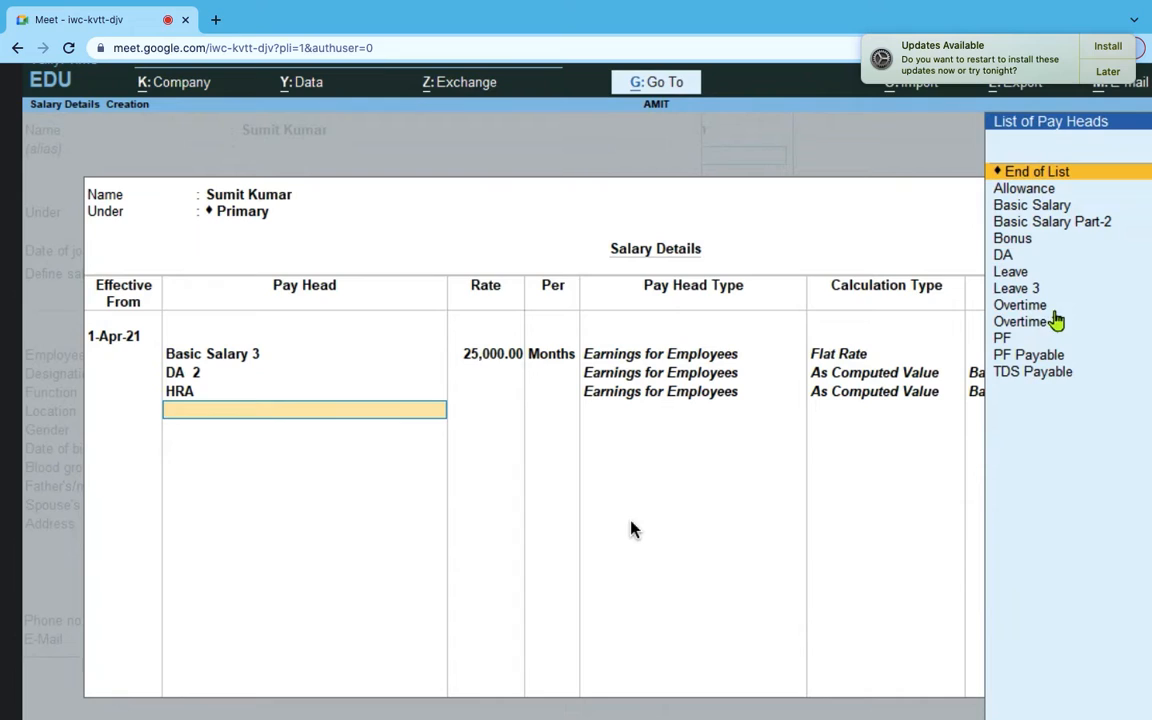
{"action": "left_click", "coordinate": [1032, 356]}
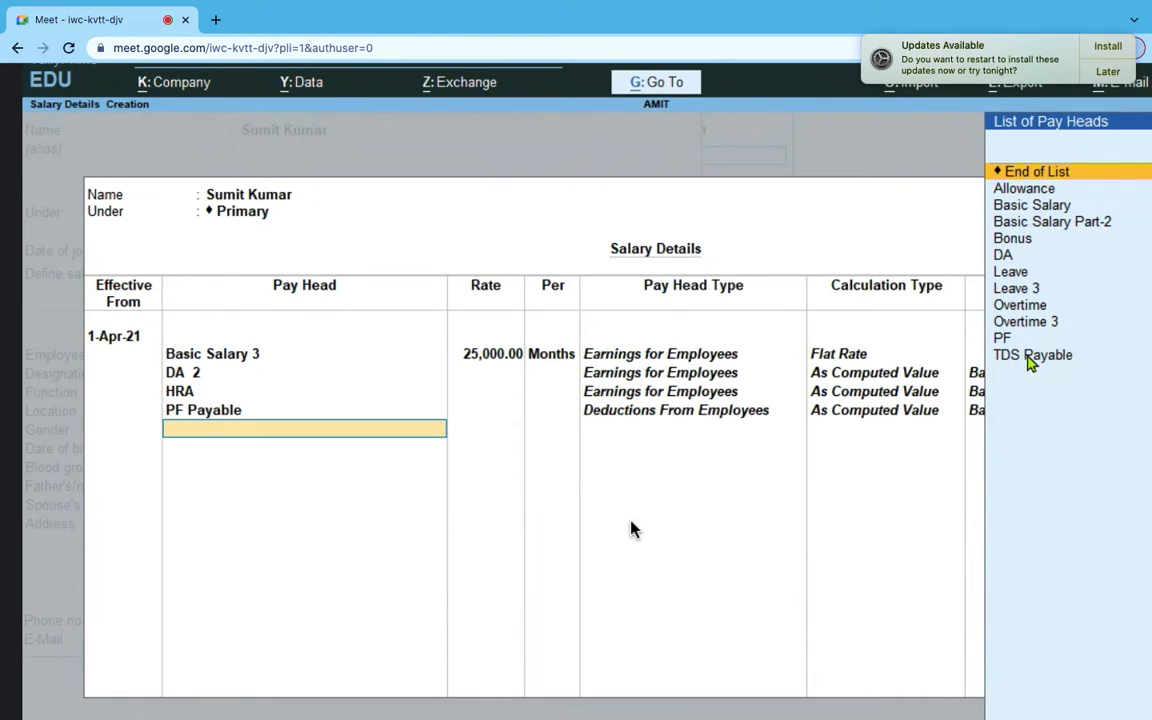
{"action": "left_click", "coordinate": [1055, 360]}
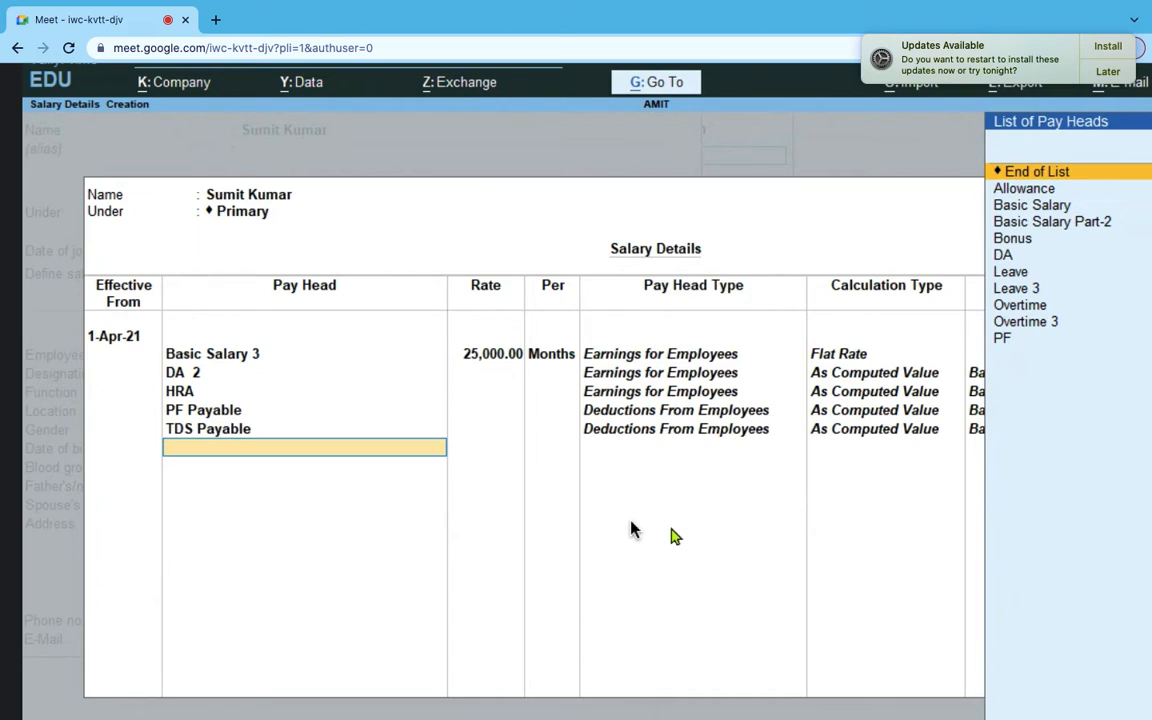
{"action": "key", "text": "Return"}
{"action": "key", "text": "Return"}
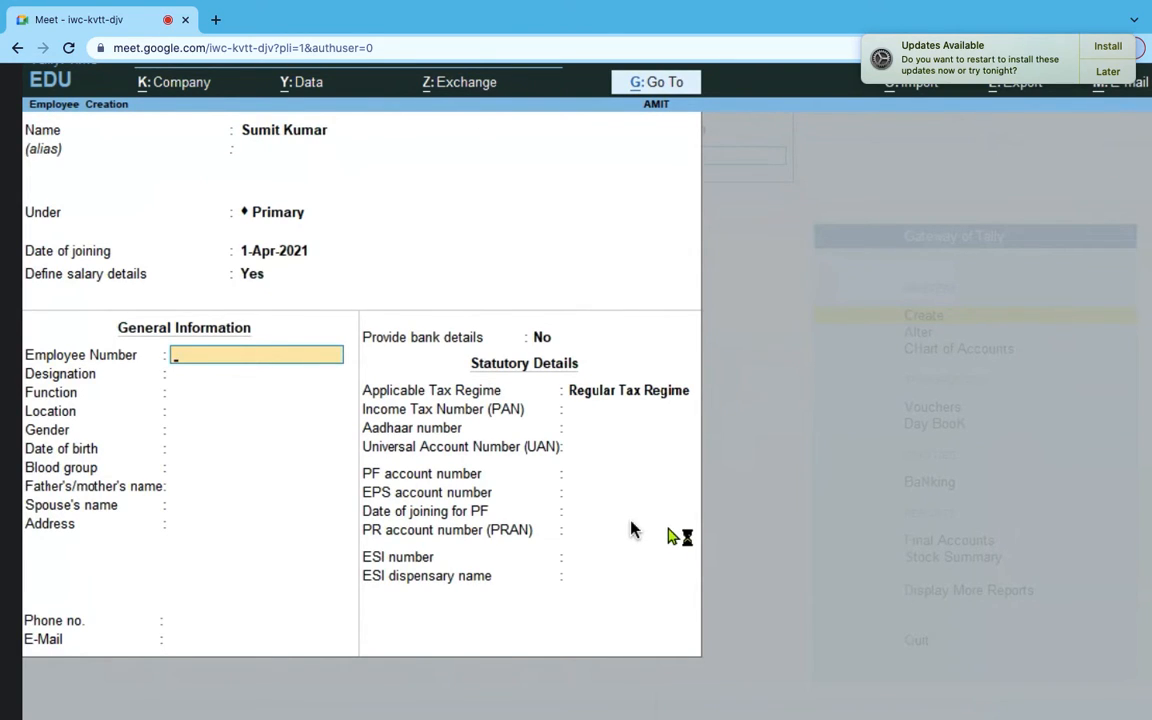
- Enter employee number 1002 and designation Engineer Tranee
{"action": "key", "text": "alt+Tab"}
{"action": "left_click", "coordinate": [617, 334]}
{"action": "key", "text": "ctrl+c"}
{"action": "key", "text": "alt+Tab"}
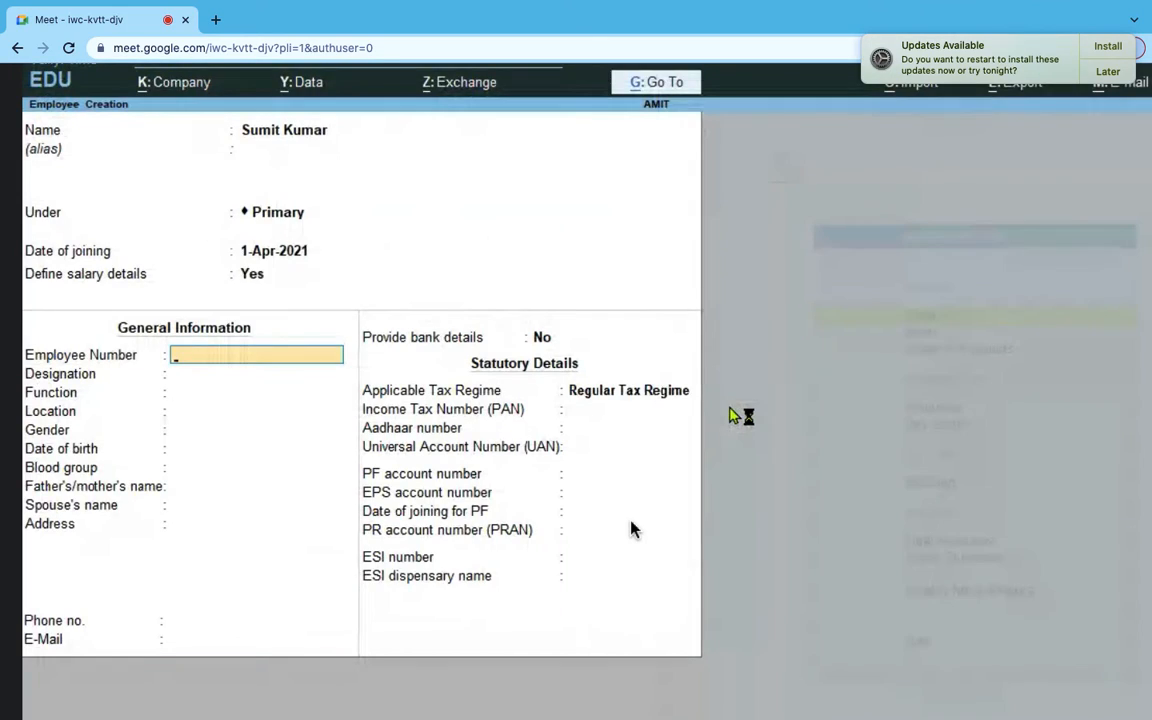
{"action": "key", "text": "alt+Tab"}
{"action": "key", "text": "Left"}
{"action": "key", "text": "Left"}
{"action": "key", "text": "Left"}
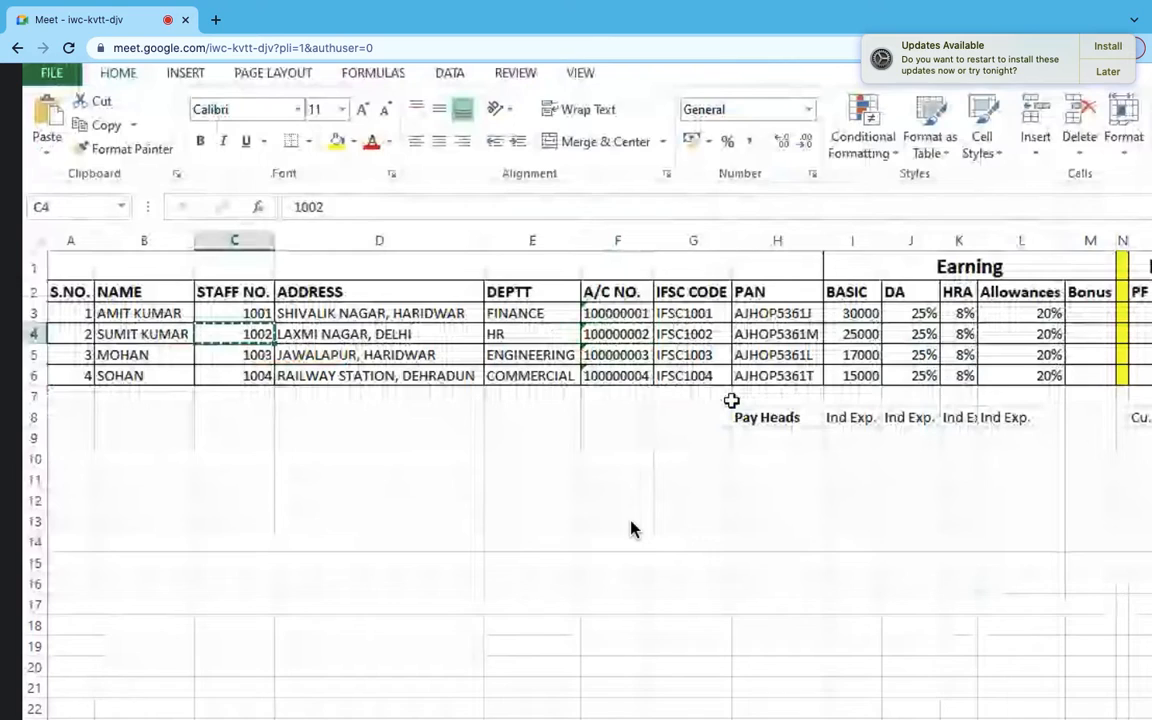
{"action": "key", "text": "alt+Tab"}
{"action": "type", "text": "1002"}
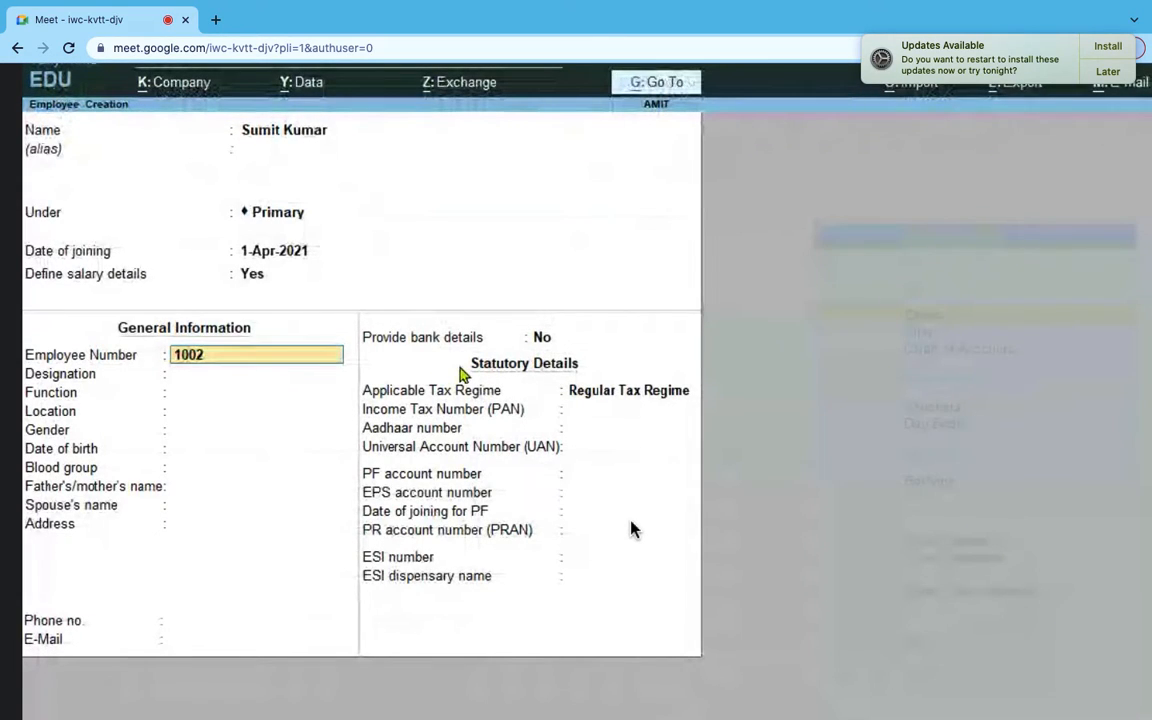
{"action": "key", "text": "Return"}
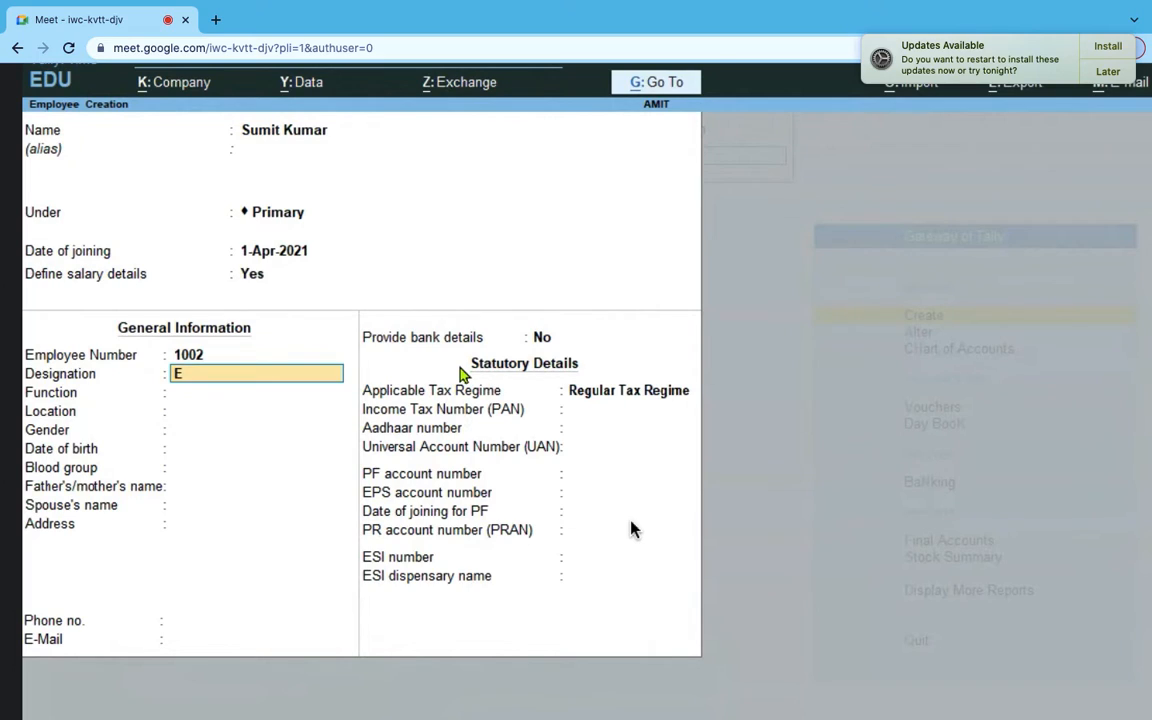
{"action": "type", "text": "Engineer Tranee"}
{"action": "key", "text": "Return"}
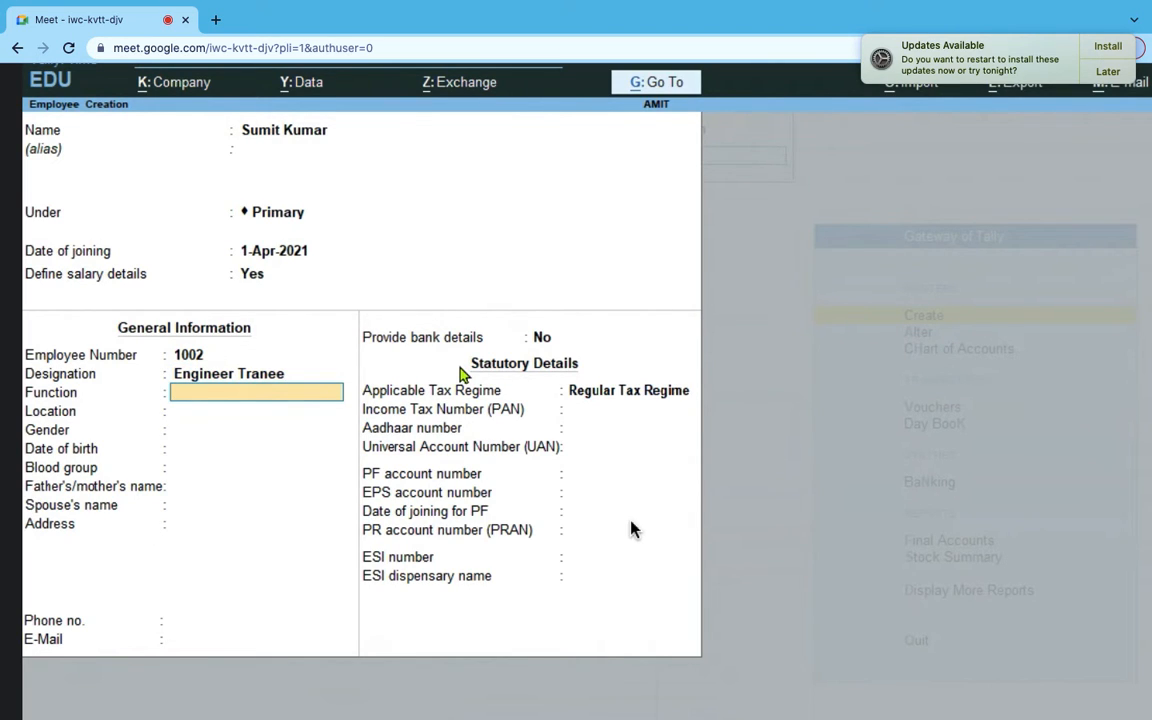
- Set function Payroll Management, location Mumbai and gender Male
{"action": "key", "text": "alt+Tab"}
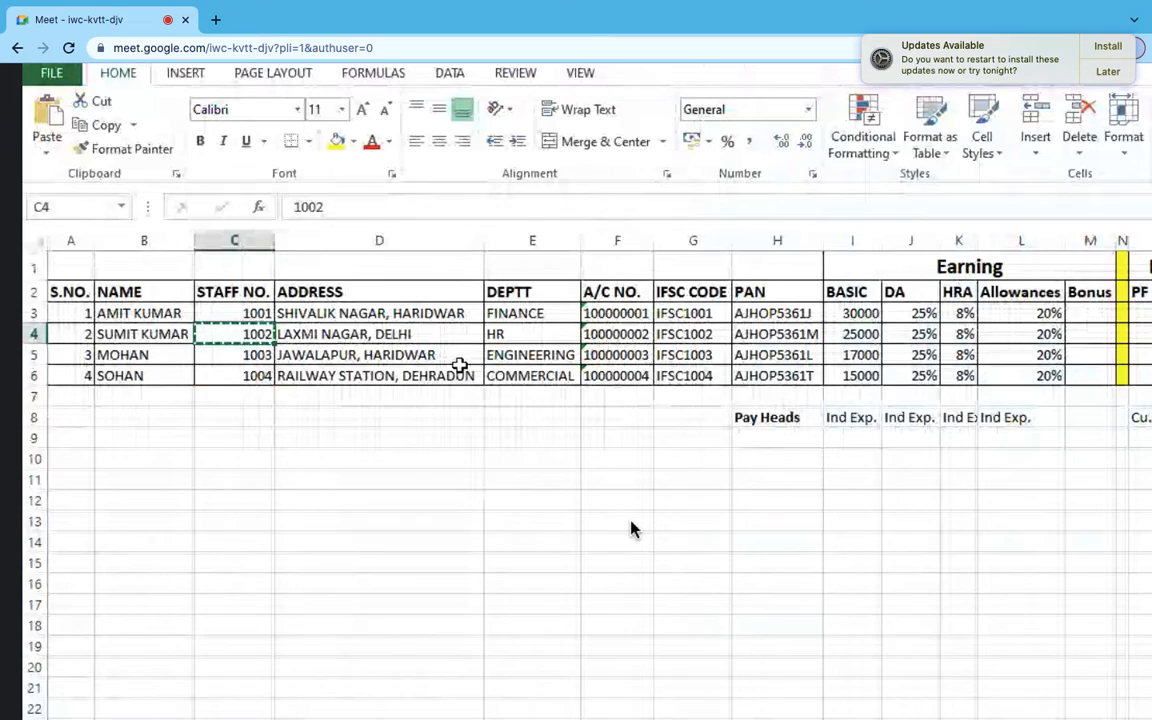
{"action": "key", "text": "Right"}
{"action": "key", "text": "alt+Tab"}
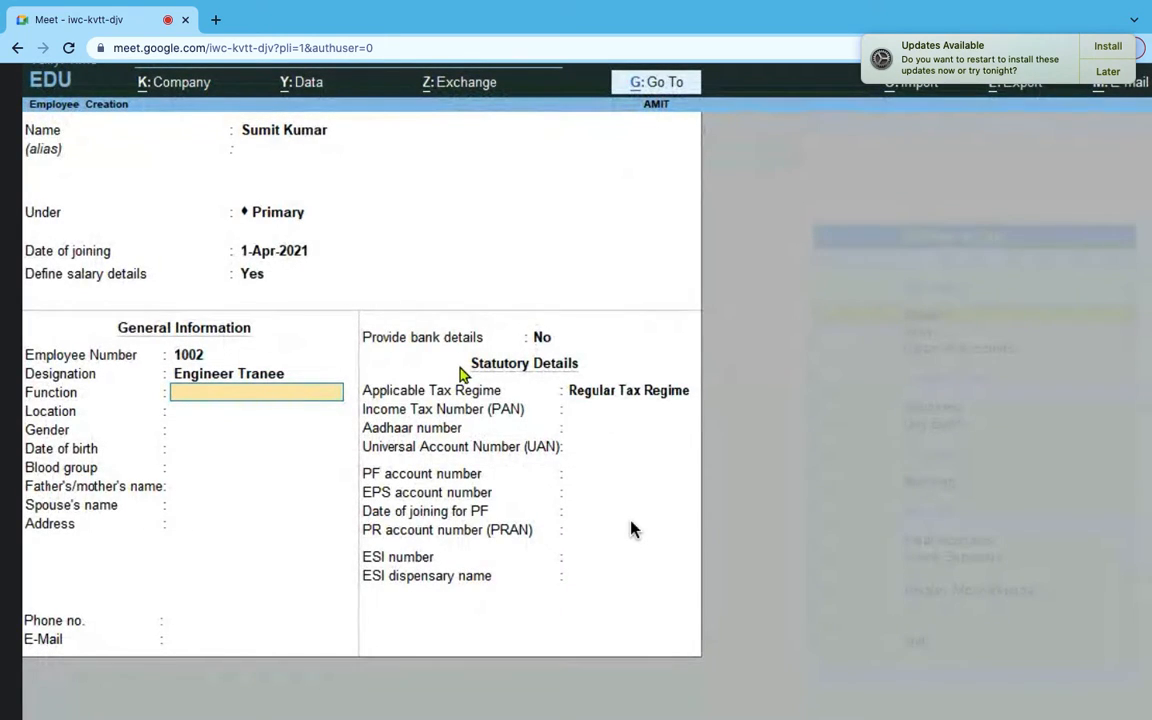
{"action": "type", "text": "Payroll Mana"}
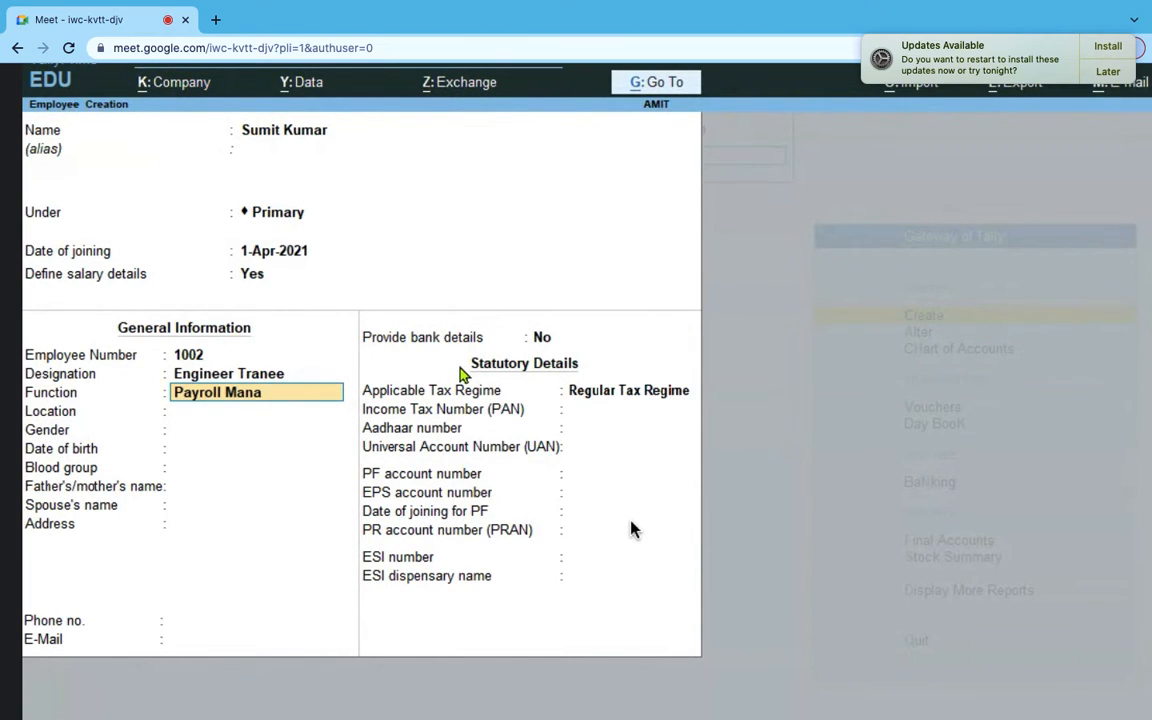
{"action": "type", "text": "gement"}
{"action": "key", "text": "Return"}
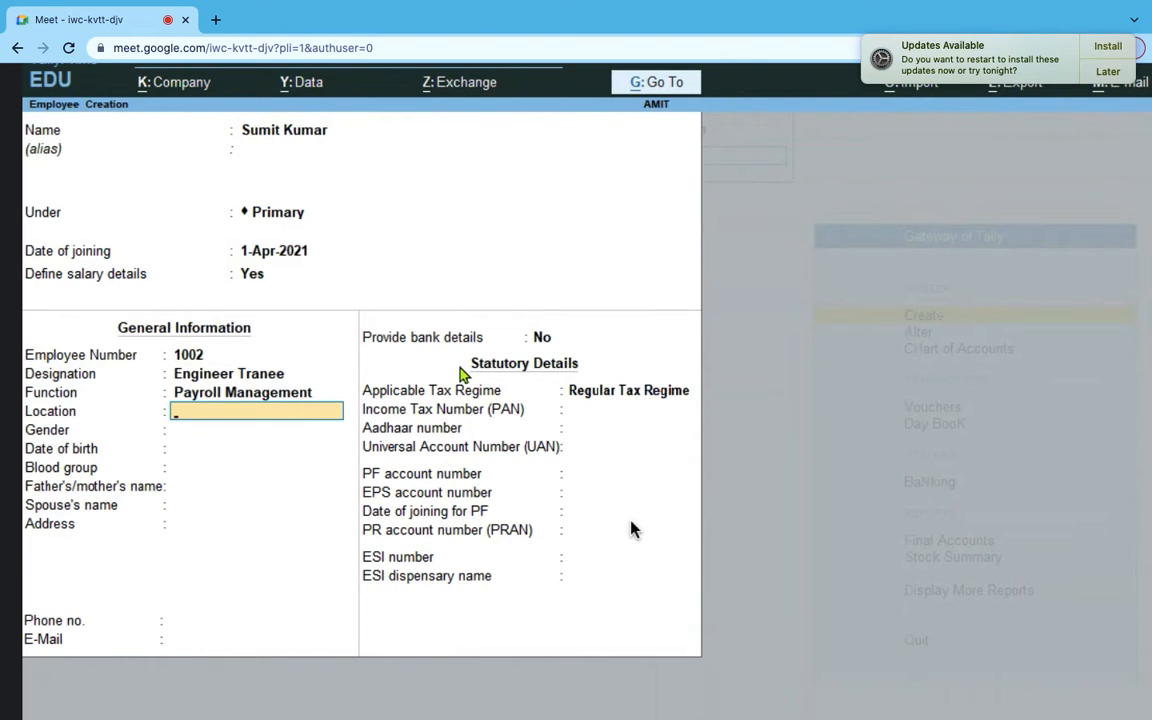
{"action": "type", "text": "Mumbai"}
{"action": "key", "text": "Return"}
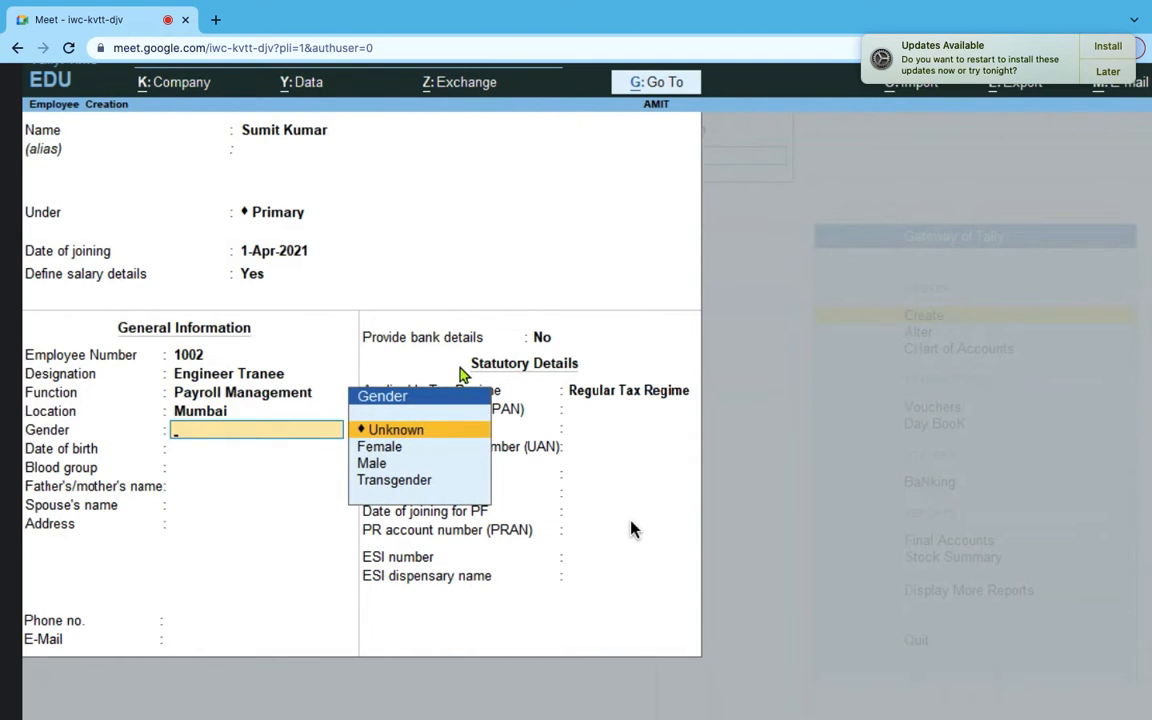
{"action": "key", "text": "Down"}
{"action": "key", "text": "Down"}
{"action": "key", "text": "Return"}
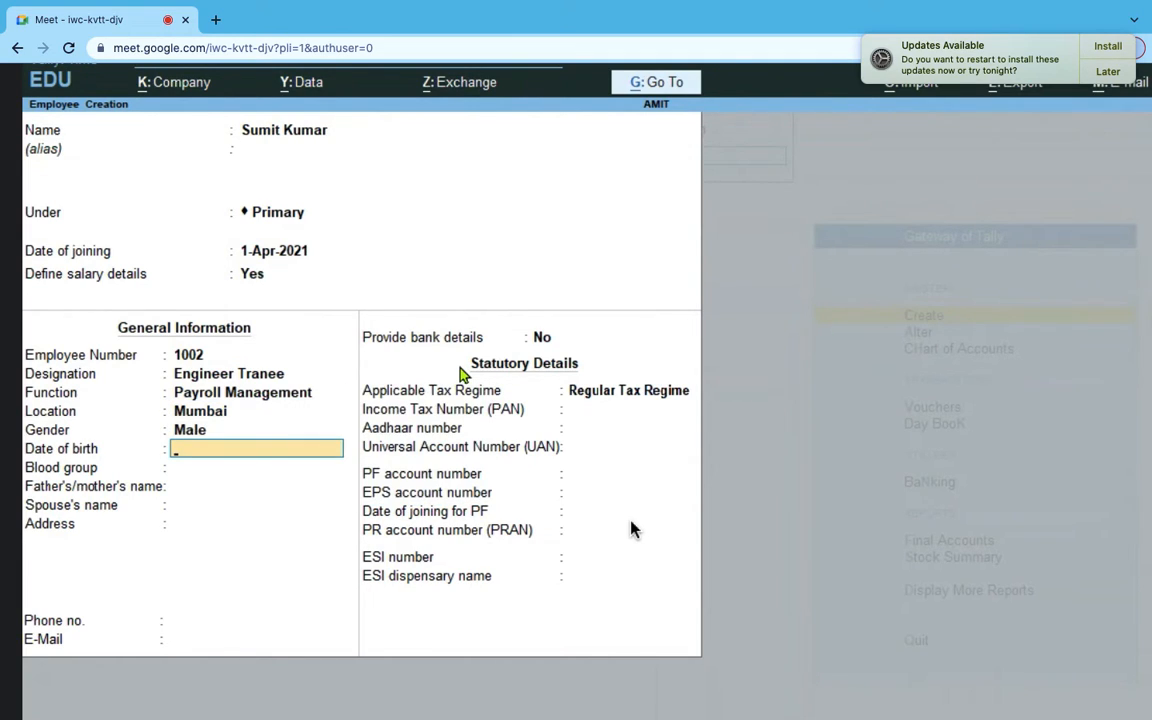
- Set blood group A2 Positive, keep Regular Tax Regime, save, and exit employee creation
{"action": "key", "text": "Return"}
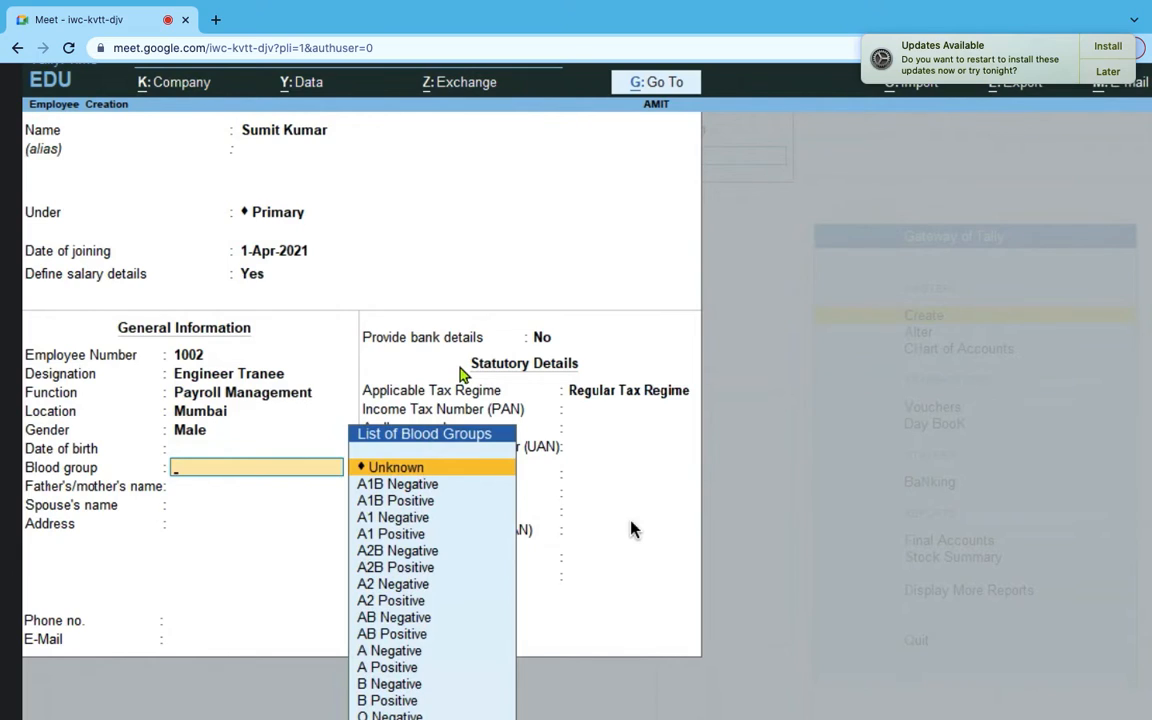
{"action": "key", "text": "Down"}
{"action": "key", "text": "Down"}
{"action": "key", "text": "Down"}
{"action": "key", "text": "Down"}
{"action": "key", "text": "Down"}
{"action": "key", "text": "Down"}
{"action": "key", "text": "Down"}
{"action": "key", "text": "Down"}
{"action": "key", "text": "Return"}
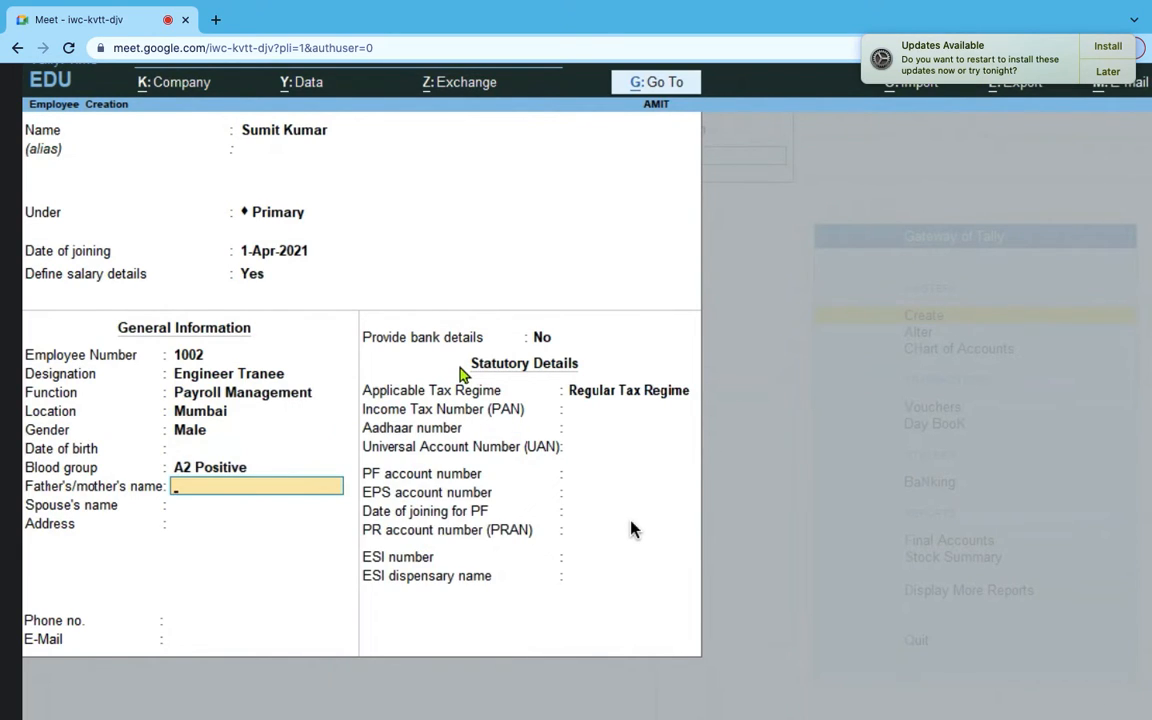
{"action": "key", "text": "Return"}
{"action": "key", "text": "Return"}
{"action": "key", "text": "Return"}
{"action": "key", "text": "Return"}
{"action": "key", "text": "Return"}
{"action": "key", "text": "Return"}
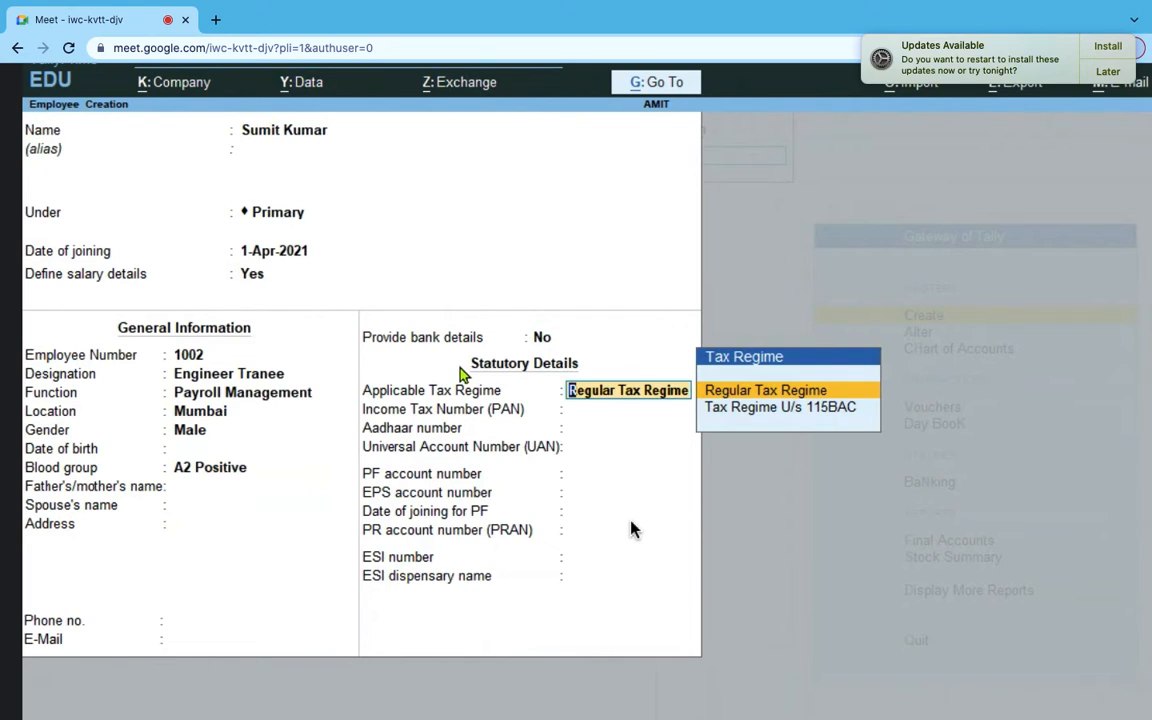
{"action": "key", "text": "Return"}
{"action": "key", "text": "Return"}
{"action": "key", "text": "Return"}
{"action": "key", "text": "Return"}
{"action": "key", "text": "Return"}
{"action": "key", "text": "Return"}
{"action": "key", "text": "Return"}
{"action": "key", "text": "Return"}
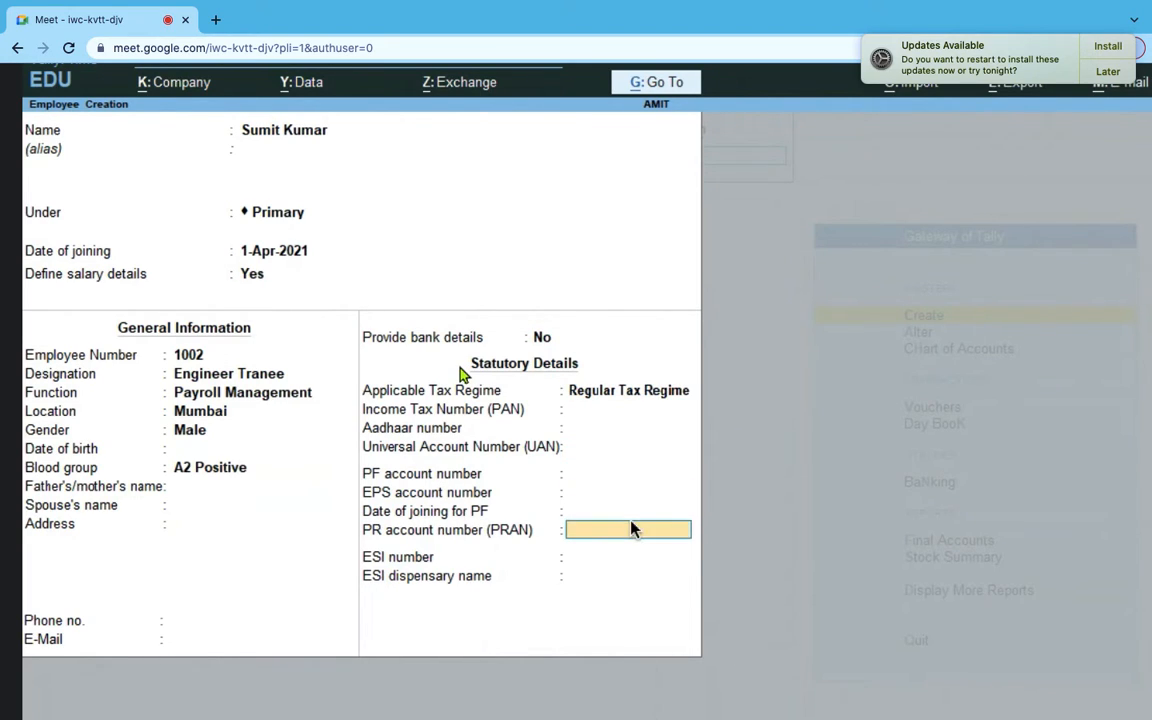
{"action": "key", "text": "Return"}
{"action": "key", "text": "Return"}
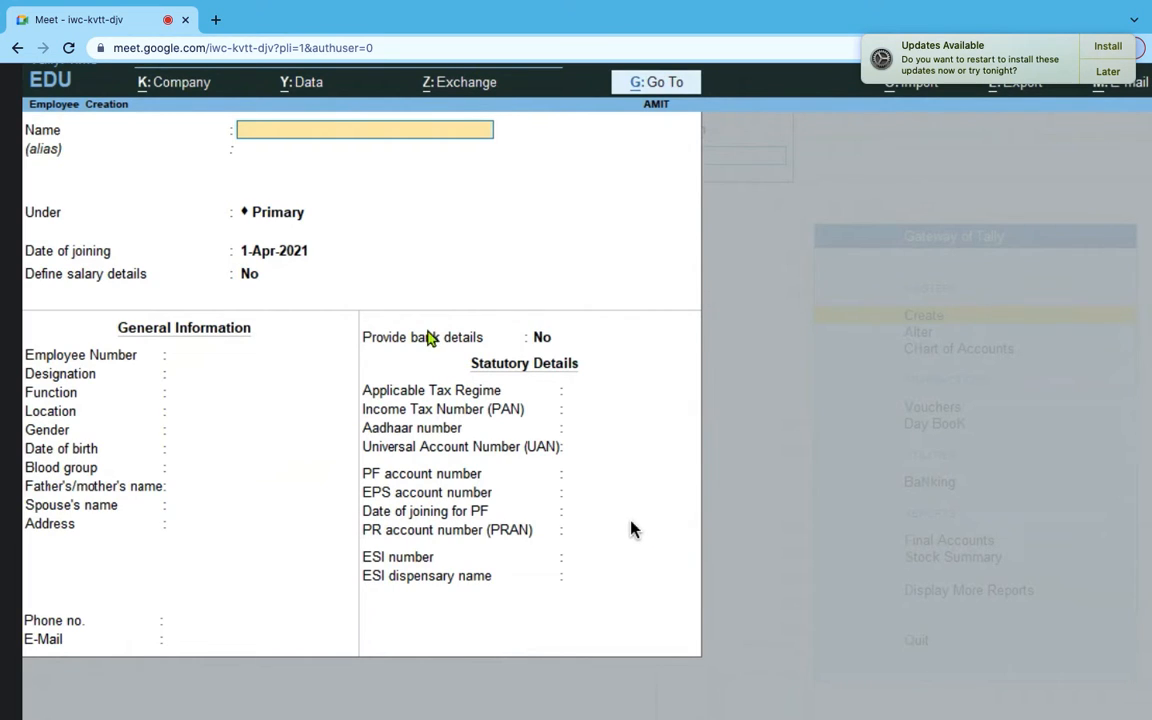
{"action": "key", "text": "Escape"}
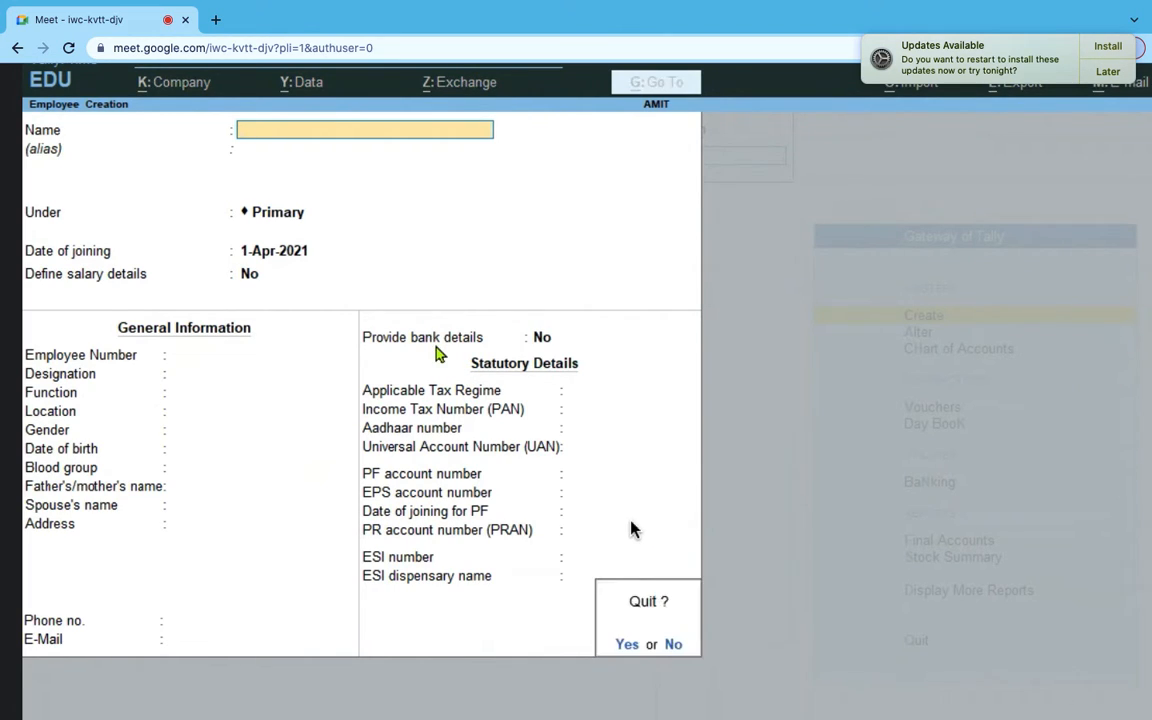
{"action": "key", "text": "Return"}
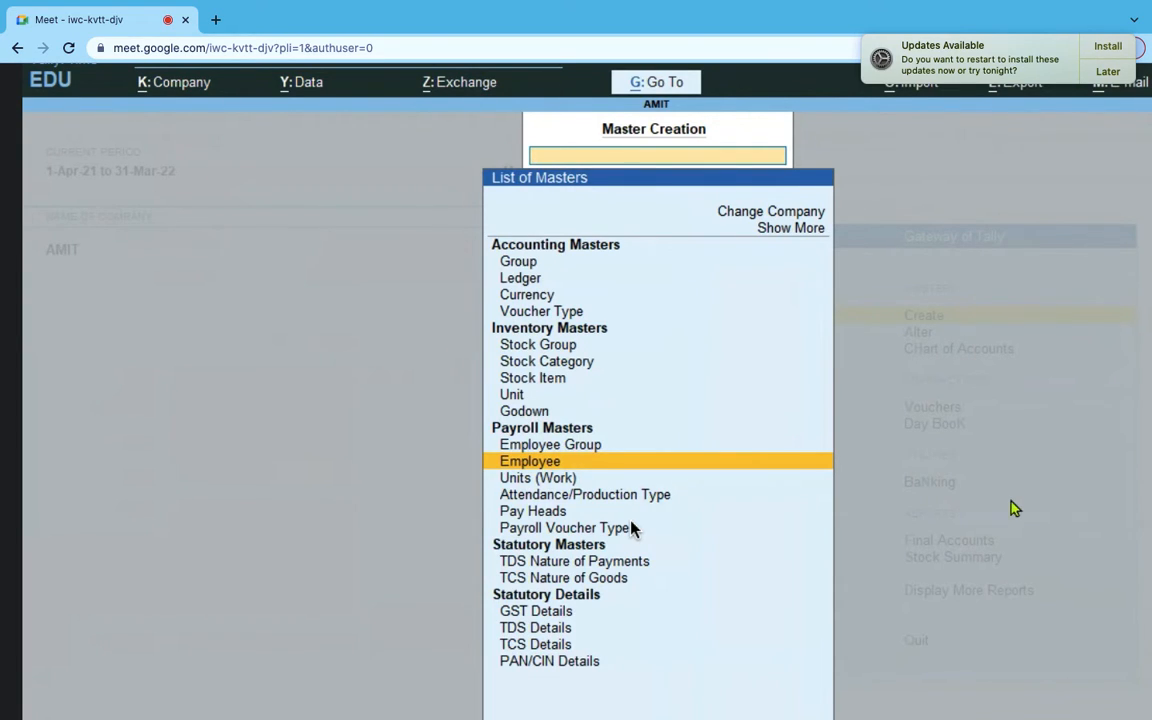
{"action": "key", "text": "Escape"}
- Open payroll voucher No. 2 dated 31-May-21 against Salary Payable with Basic Salary Part-2 and Bonus
{"action": "left_click", "coordinate": [940, 414]}
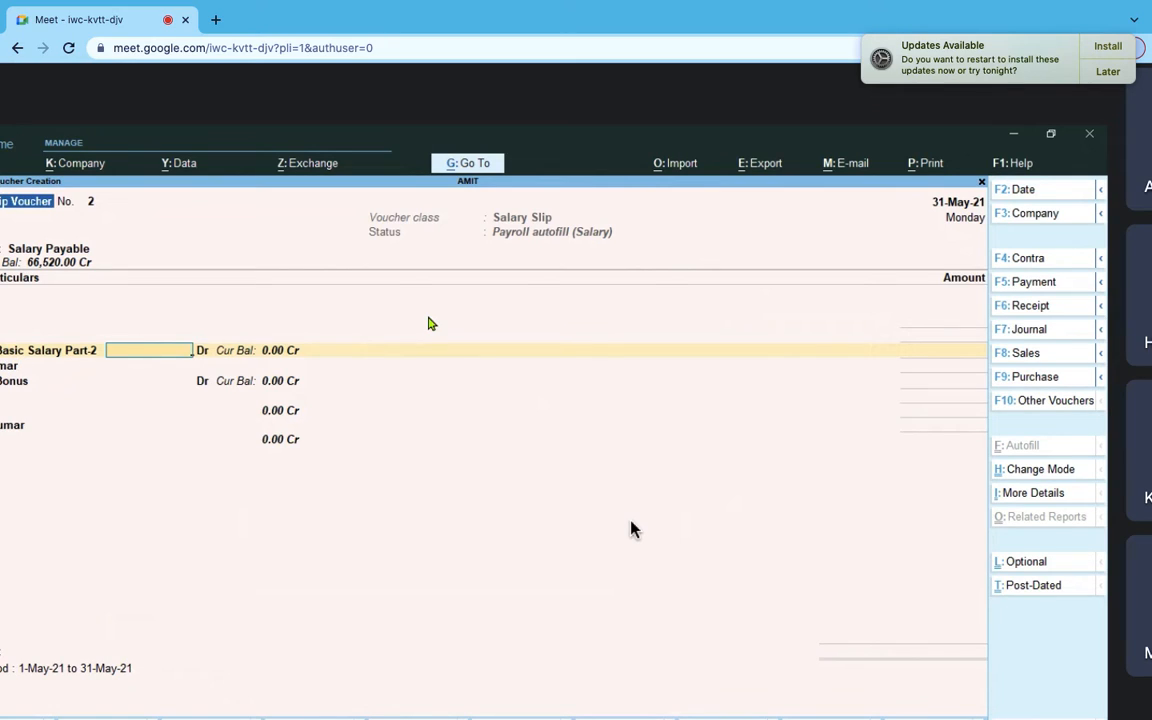
{"action": "type", "text": "0000"}
- Enter 10,000 for Basic Salary Part-2 and 5,000 for Bonus in the payroll voucher
{"action": "key", "text": "Return"}
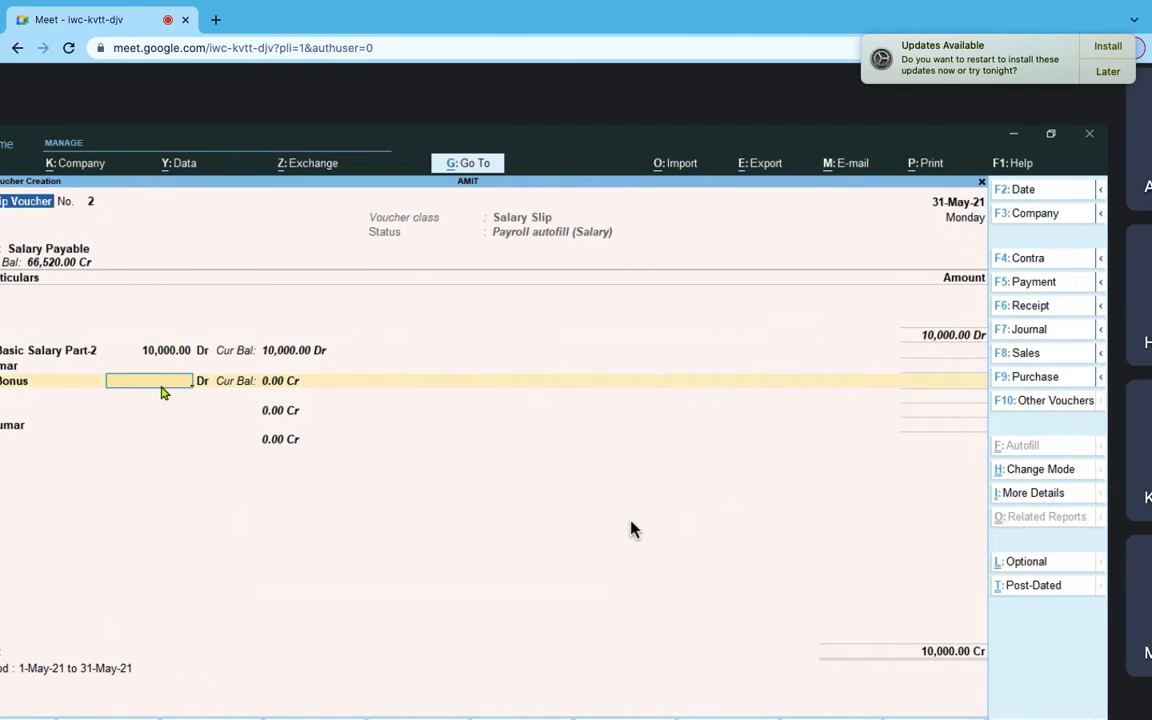
{"action": "type", "text": "000"}
{"action": "key", "text": "Return"}
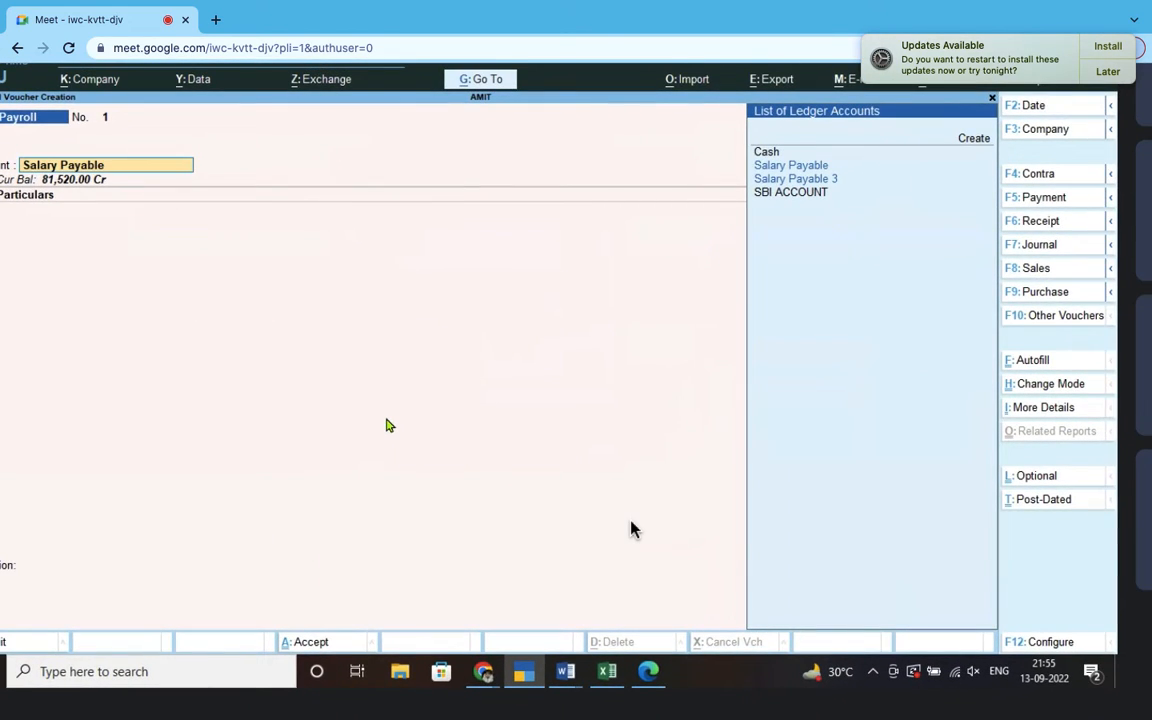
- Postpone the TallyPrime update reminder with Later > Remind Me Tomorrow
{"action": "left_click", "coordinate": [1112, 78]}
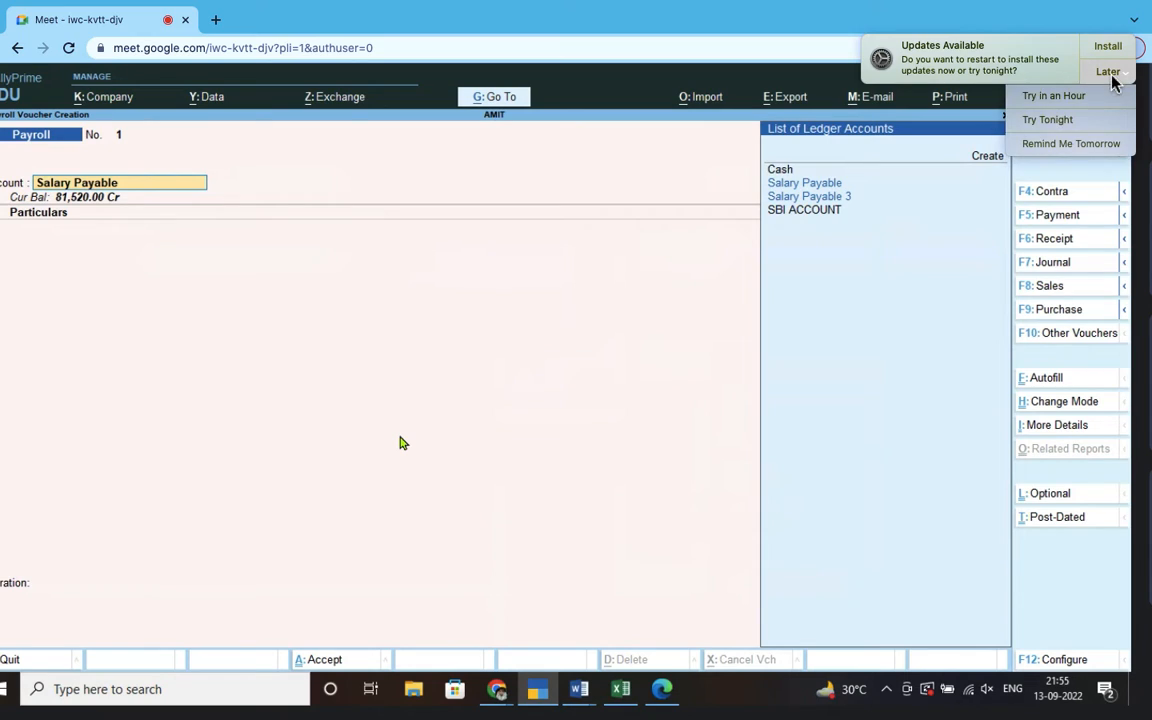
{"action": "left_click", "coordinate": [1059, 150]}
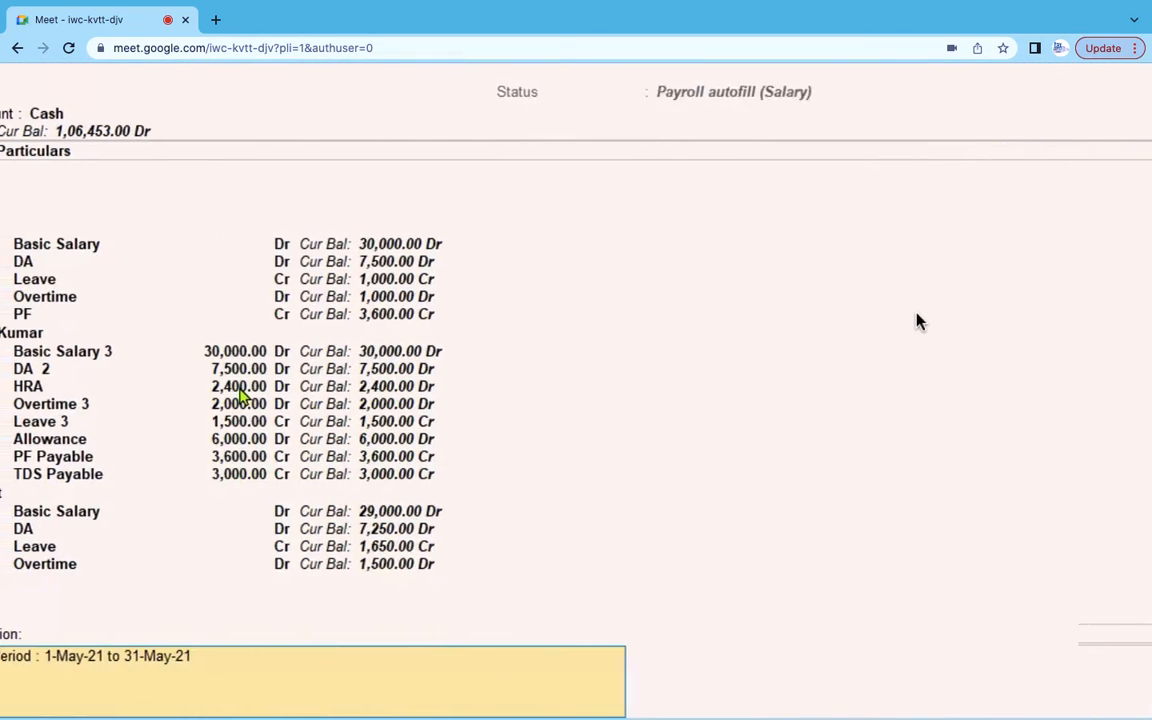
{"action": "scroll", "coordinate": [918, 320], "scroll_direction": "left", "scroll_amount": 5}
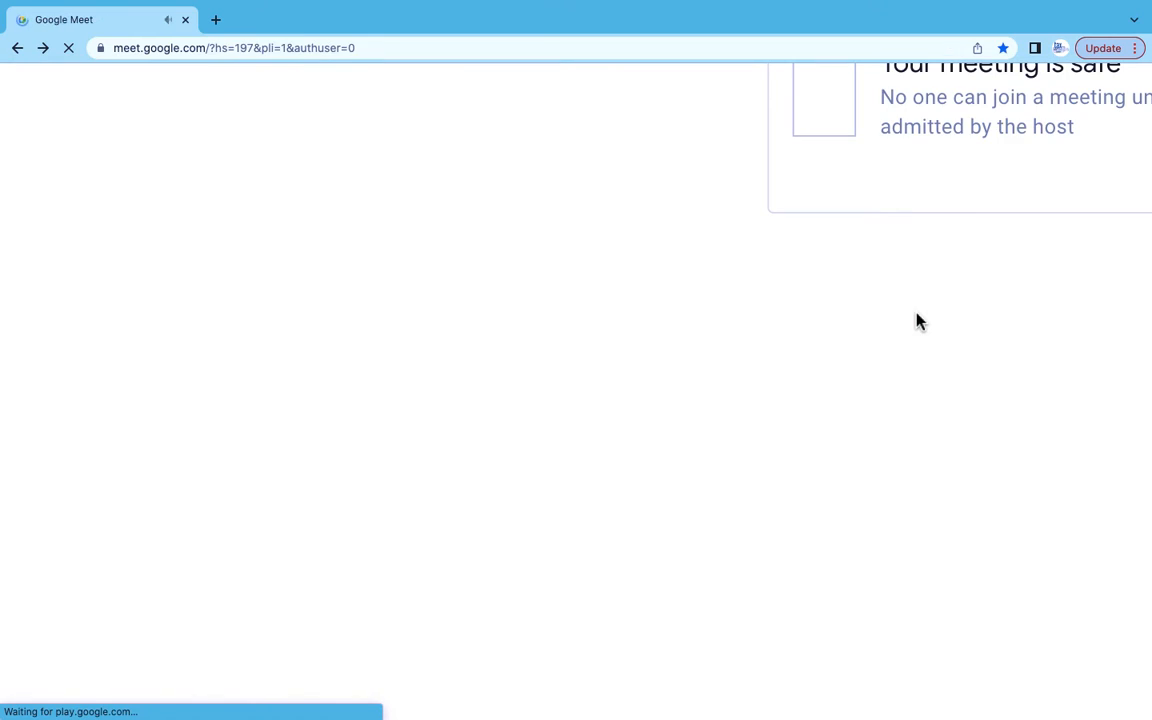
- Rejoin the Google Meet call and unmute the microphone
{"action": "scroll", "coordinate": [918, 320], "scroll_direction": "right", "scroll_amount": 5}
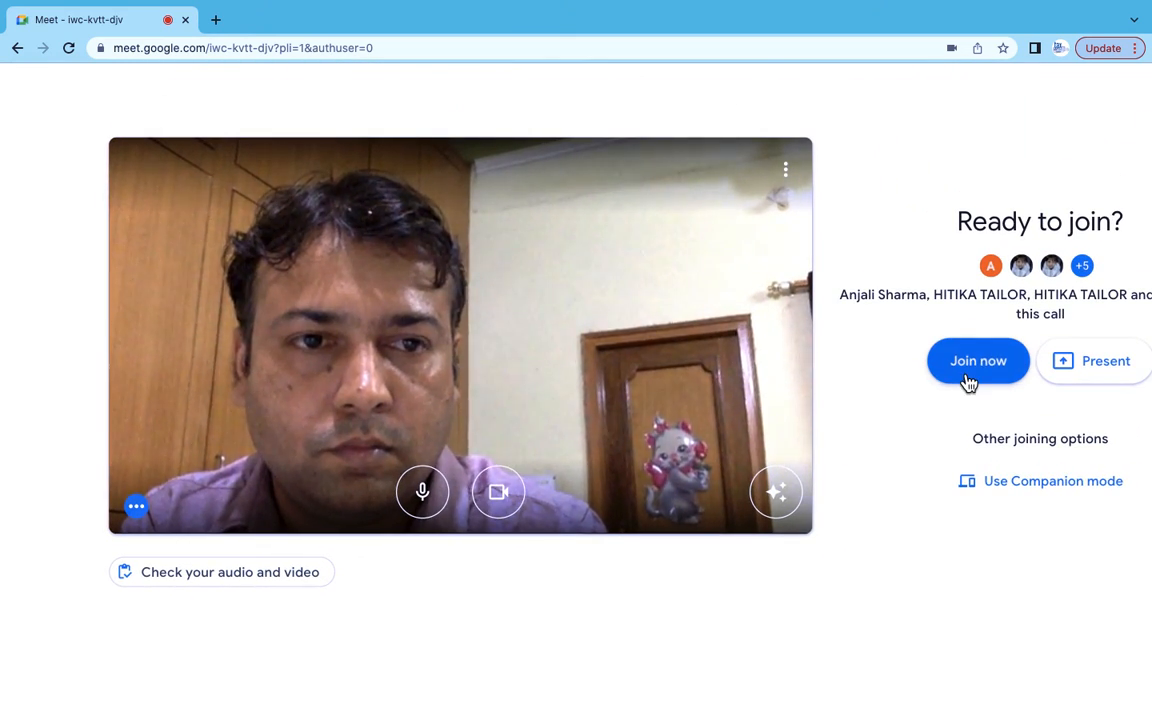
{"action": "left_click", "coordinate": [966, 378]}
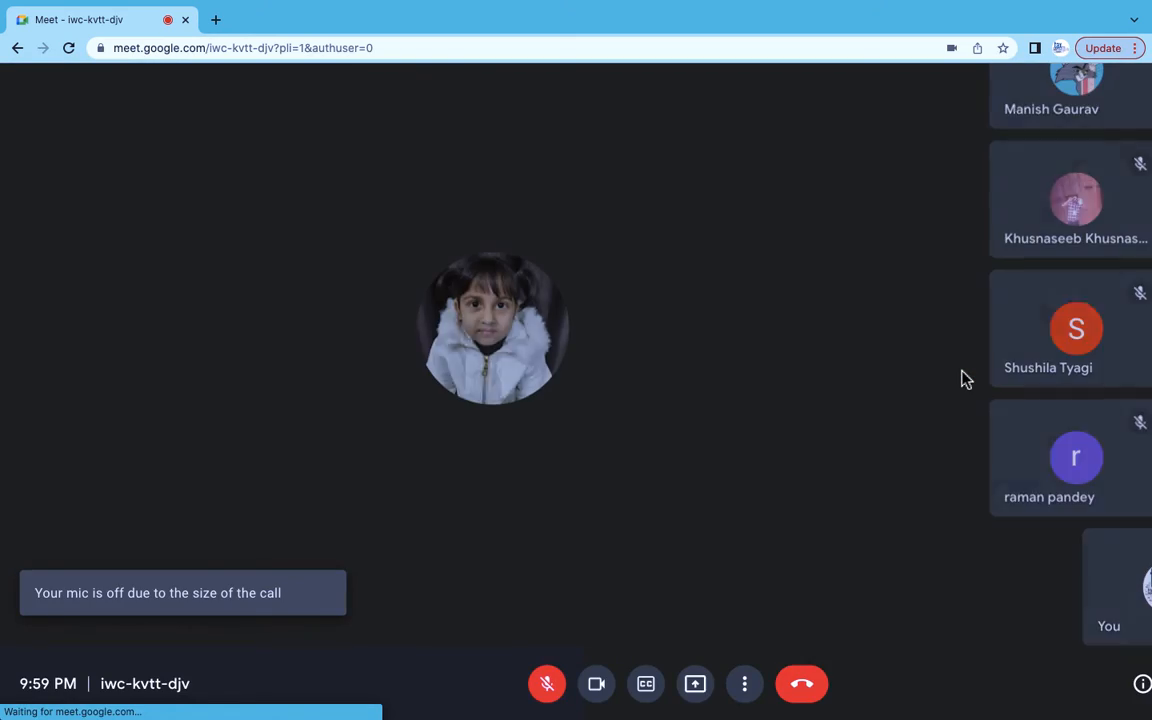
{"action": "left_click", "coordinate": [547, 683]}
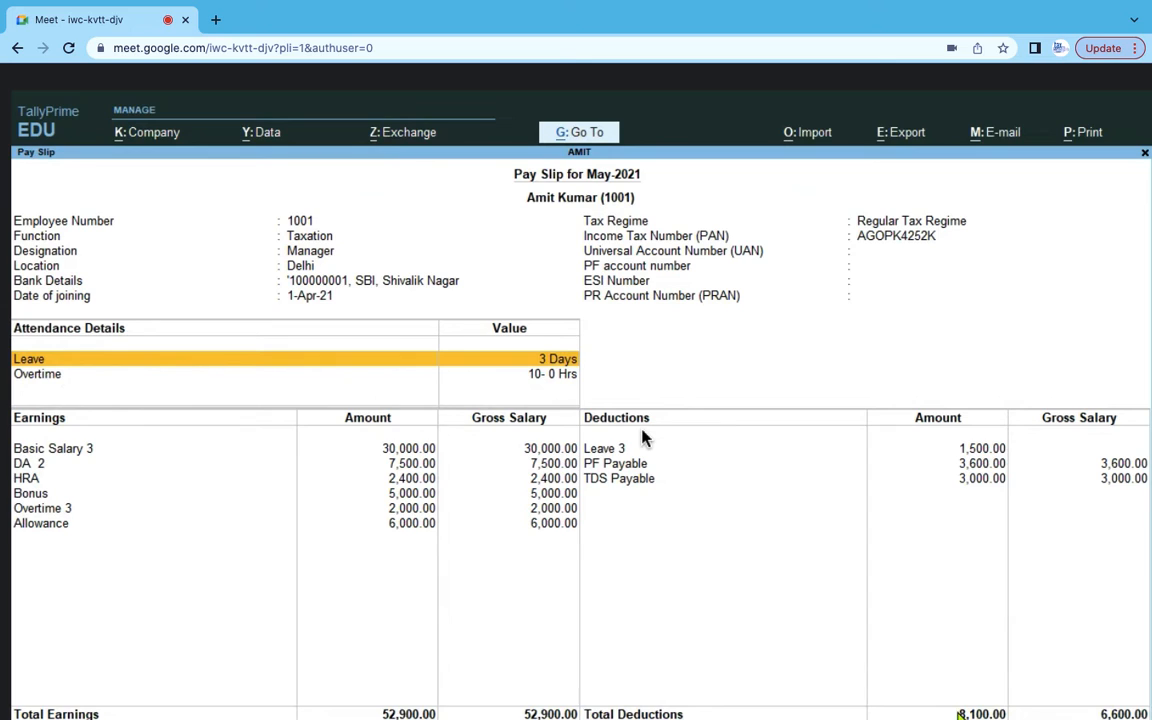
- Scroll down through the May-2021 pay slip report
{"action": "scroll", "coordinate": [643, 438], "scroll_direction": "down", "scroll_amount": 2}
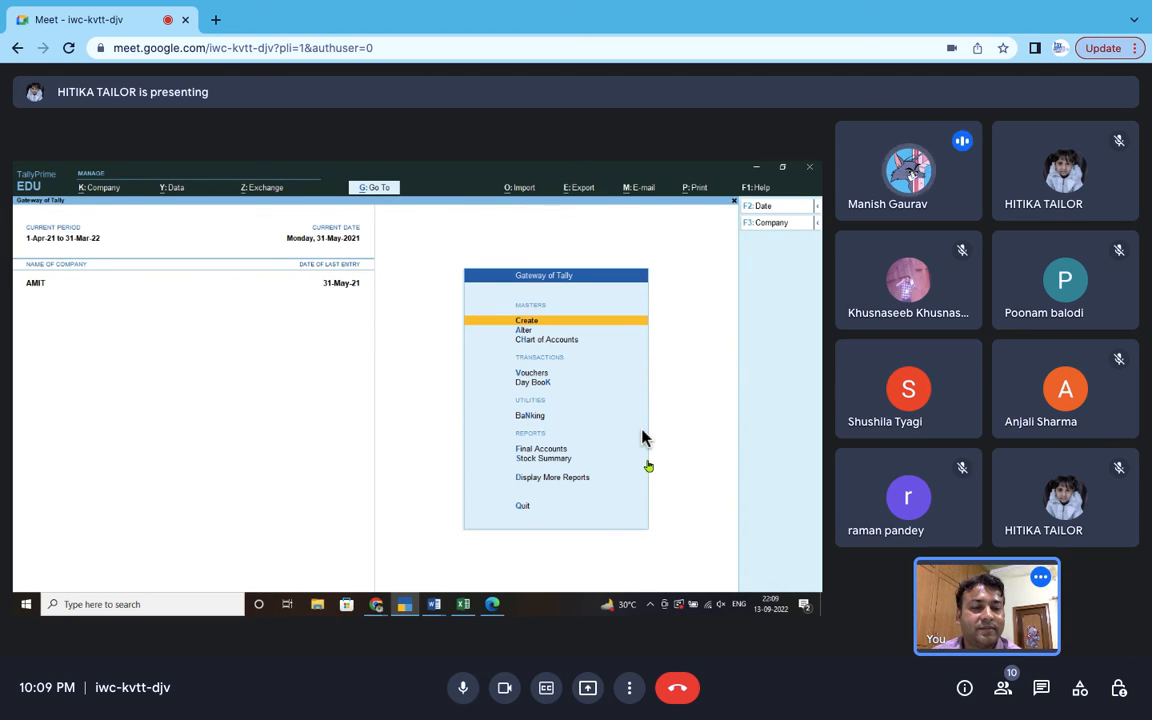
- Stay on the Gateway of Tally for company AMIT, last entry dated 31-May-21
{"action": "mouse_move", "coordinate": [812, 10]}
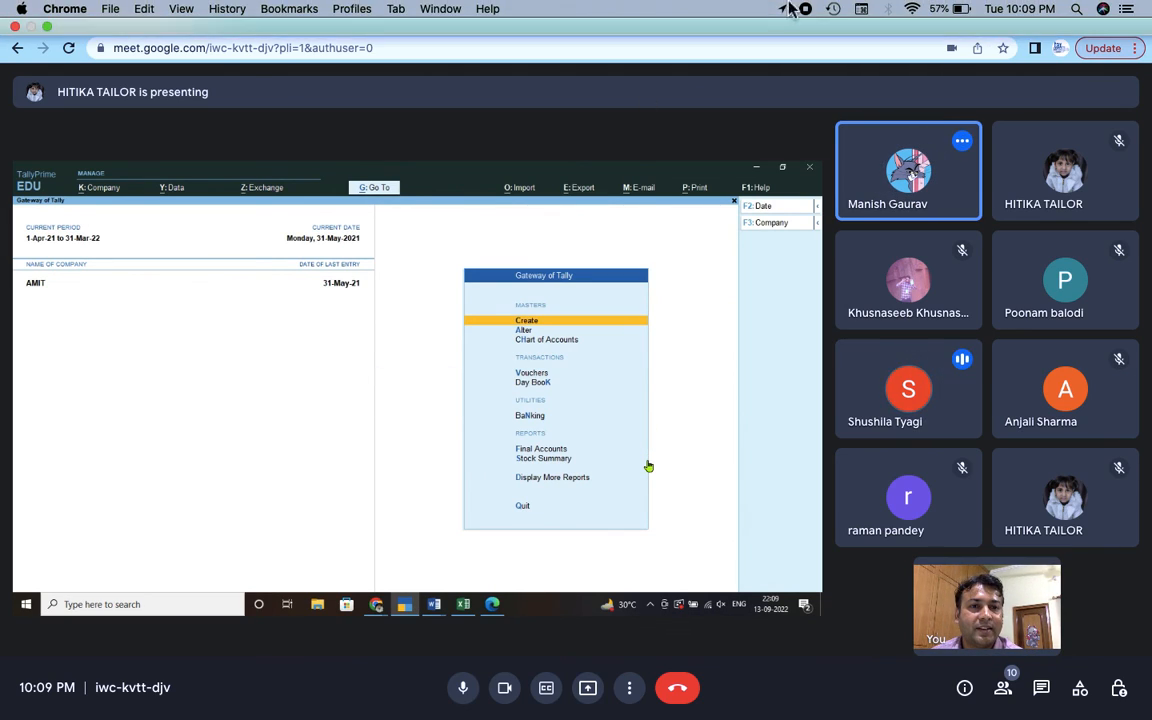